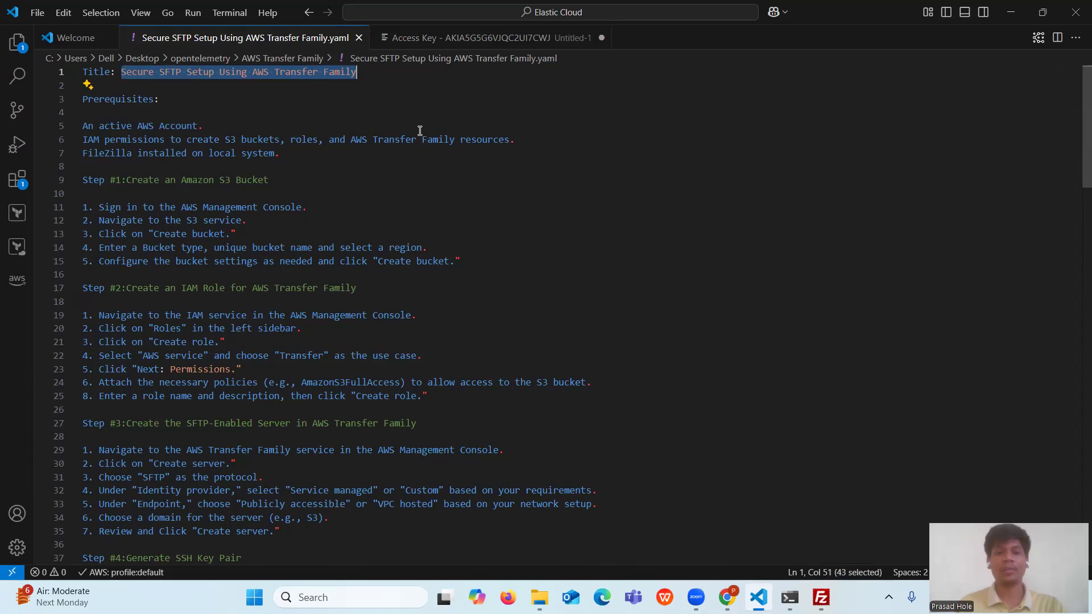
- Review the guide's prerequisites: an active AWS account, IAM permissions, and FileZilla installed
left_click(114, 100)
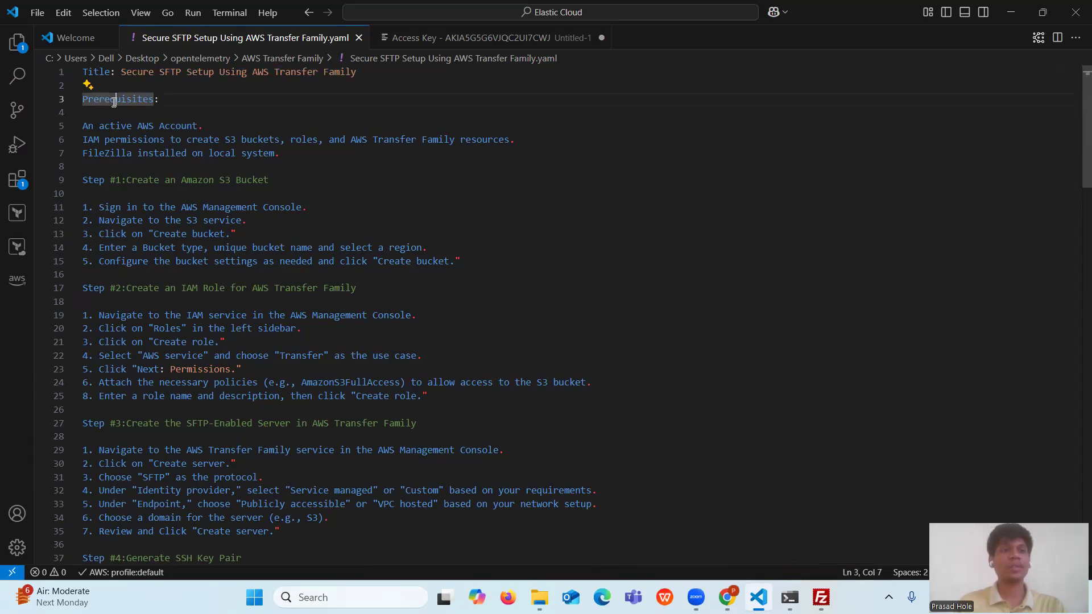
left_click_drag(83, 126, 194, 129)
left_click_drag(81, 140, 517, 139)
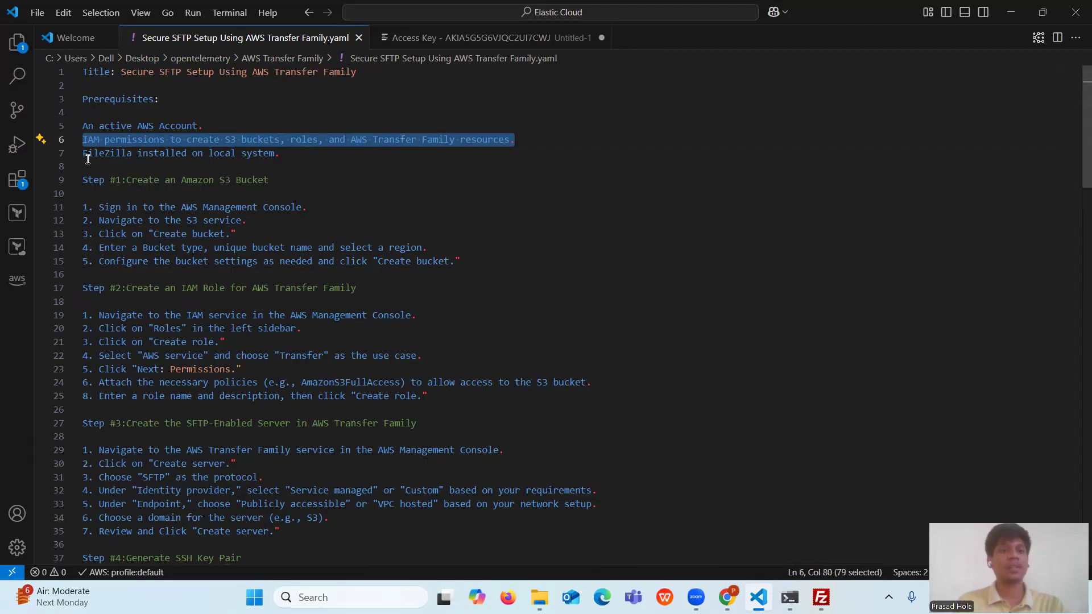
left_click_drag(85, 153, 66, 187)
left_click(292, 155)
- Go over Step #1's console sign-in and bucket creation instructions, then bring up the AWS console
left_click(292, 180)
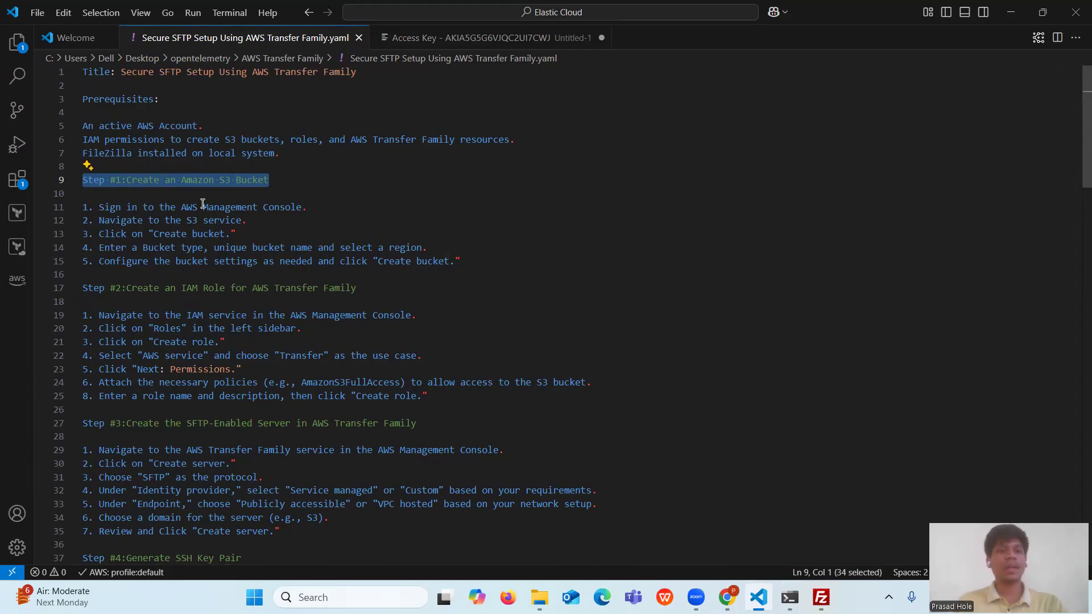
left_click_drag(98, 207, 329, 210)
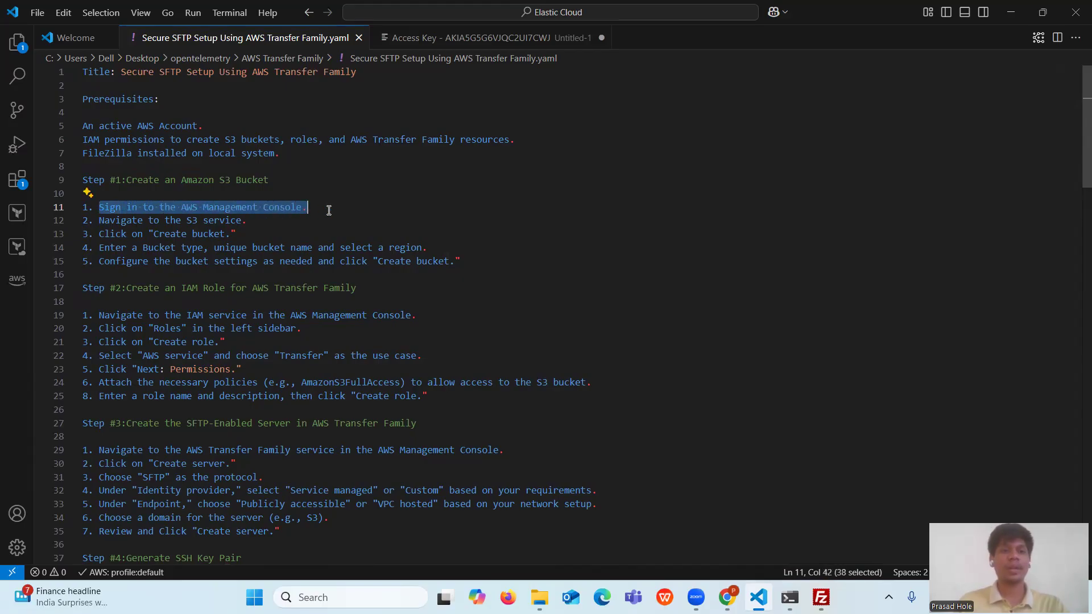
left_click(329, 211)
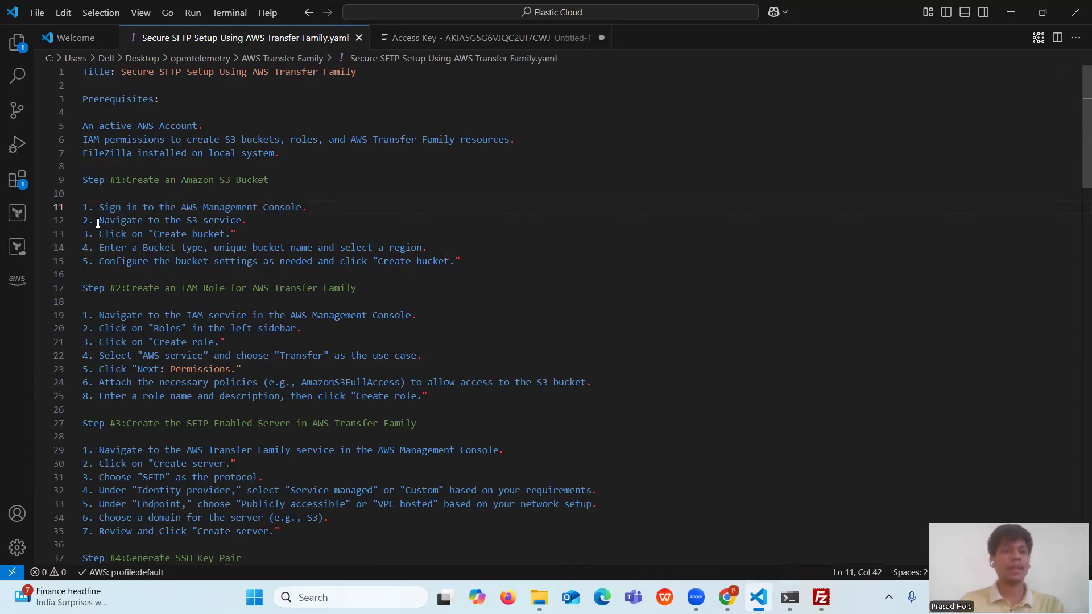
left_click_drag(99, 222, 500, 261)
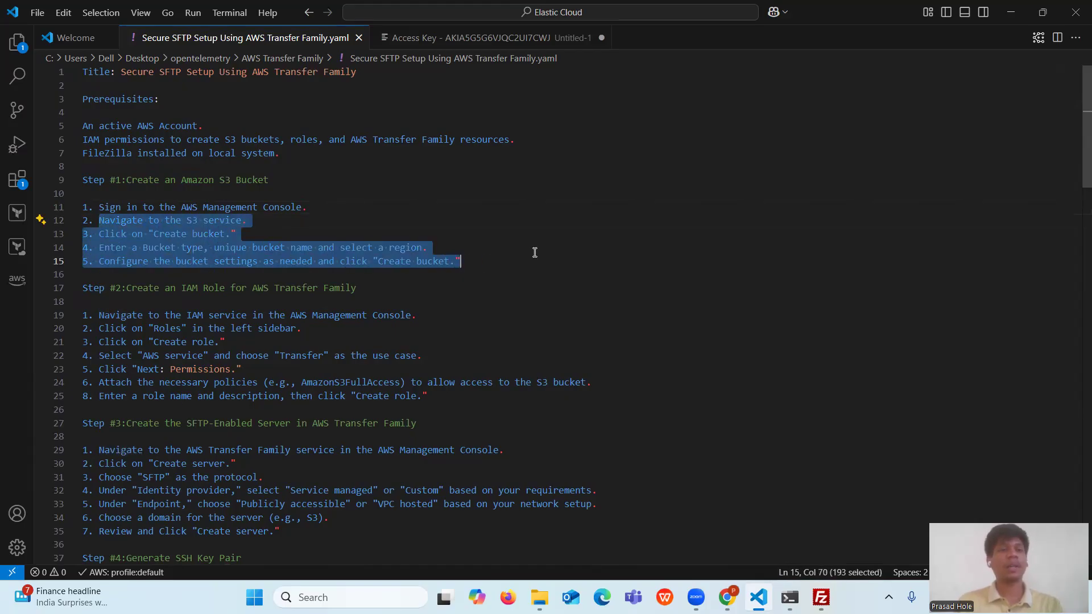
left_click(607, 248)
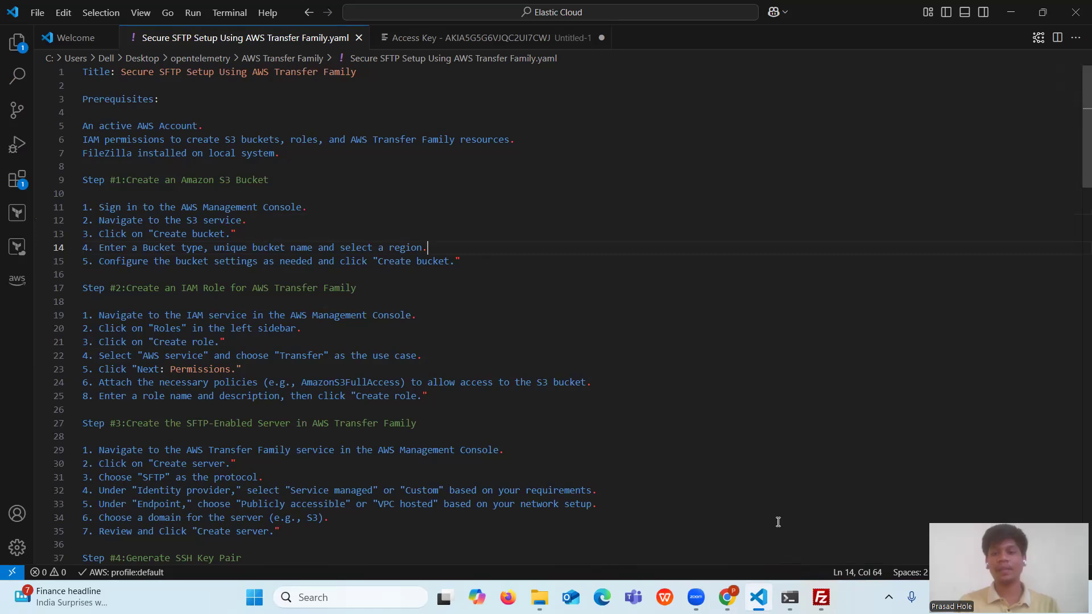
left_click(727, 598)
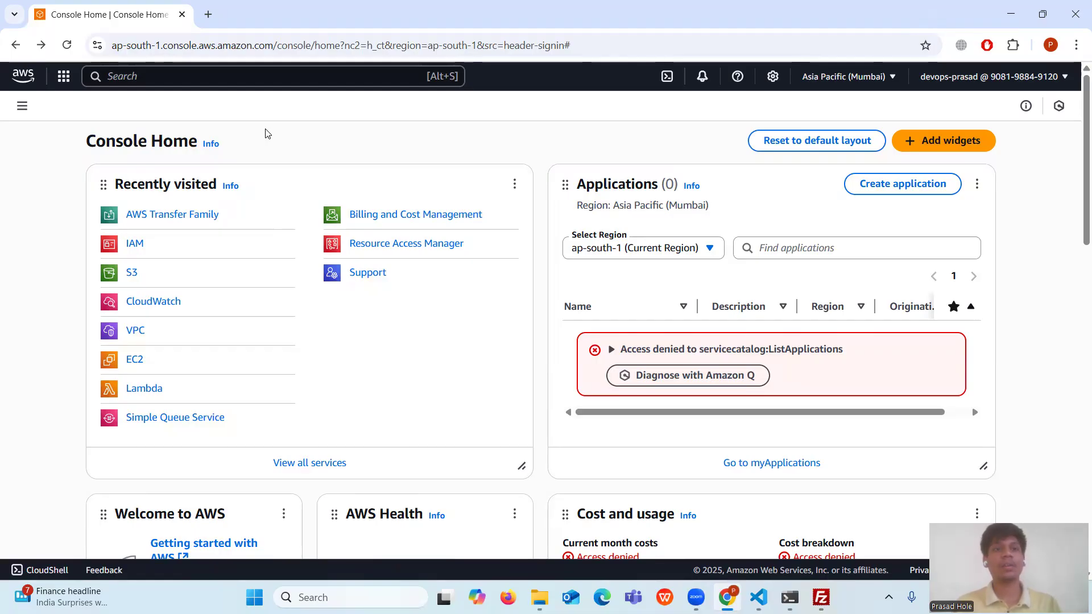
- Open S3 from Recently visited and start a new bucket from the S3 homepage
left_click(131, 274)
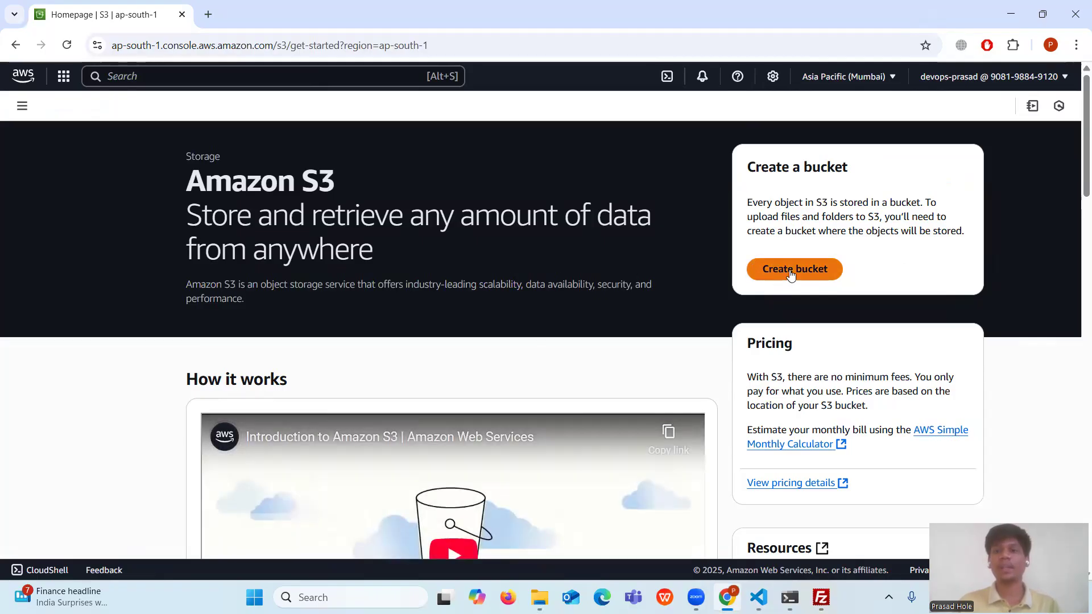
left_click(804, 273)
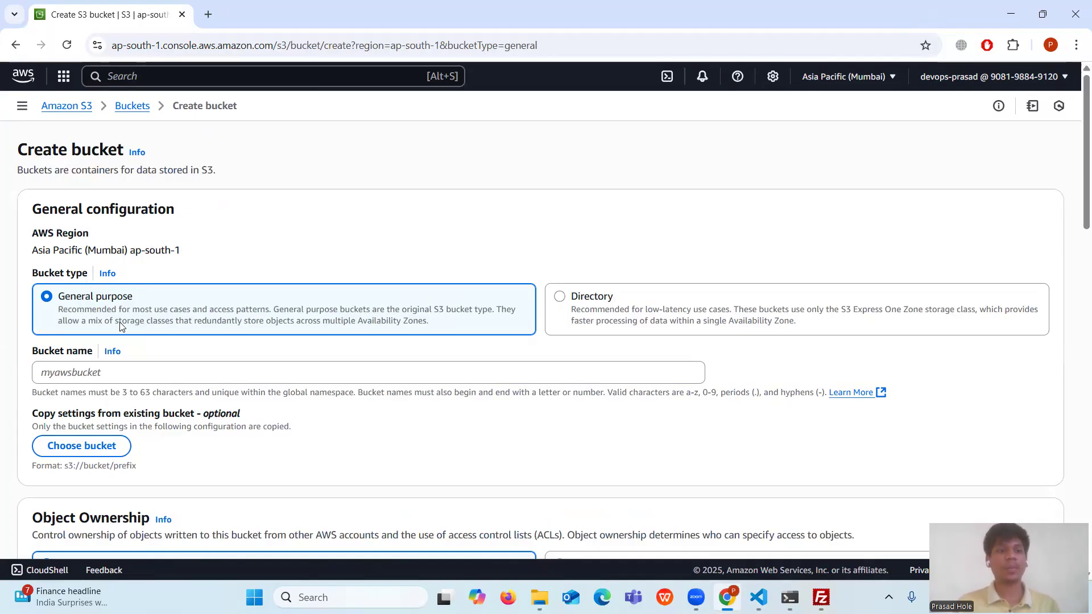
- Name the bucket my-sftp-transfer-bucket, keep all default settings, and create it
left_click(85, 372)
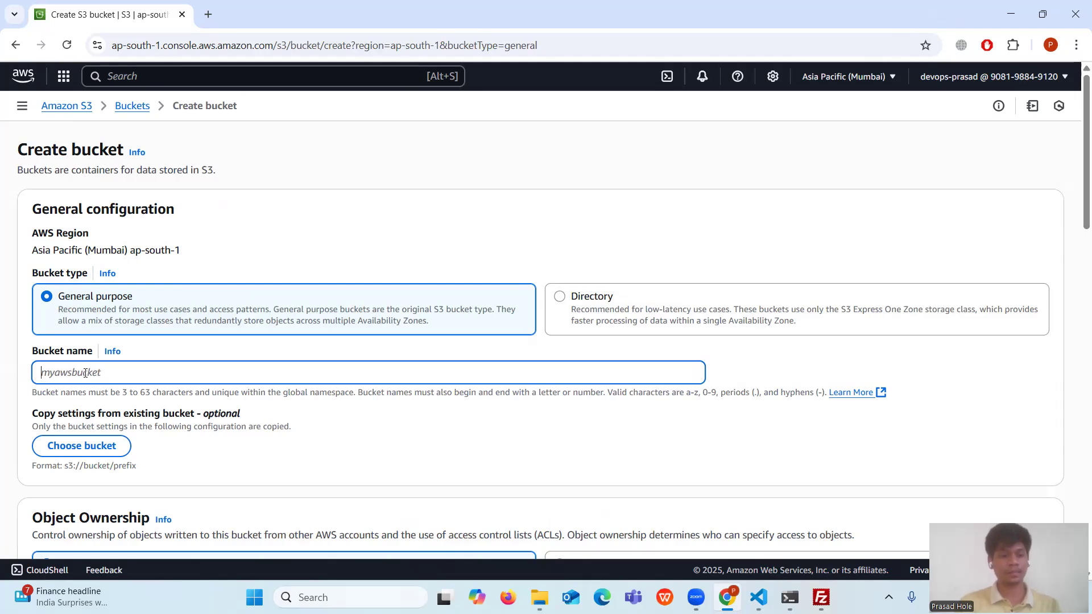
type("my-sftp-t")
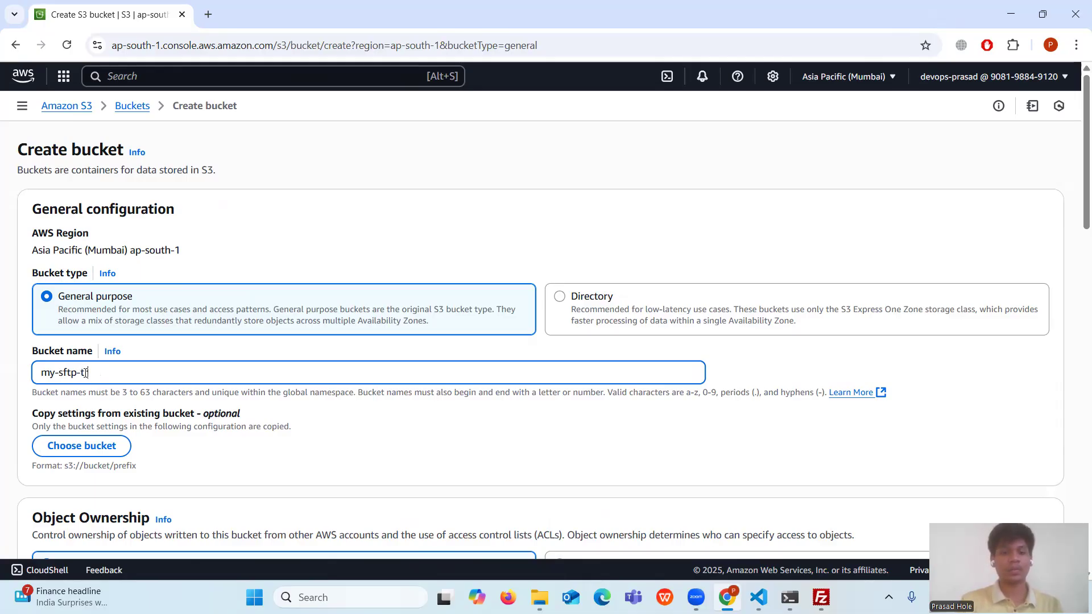
type("fer-bucket")
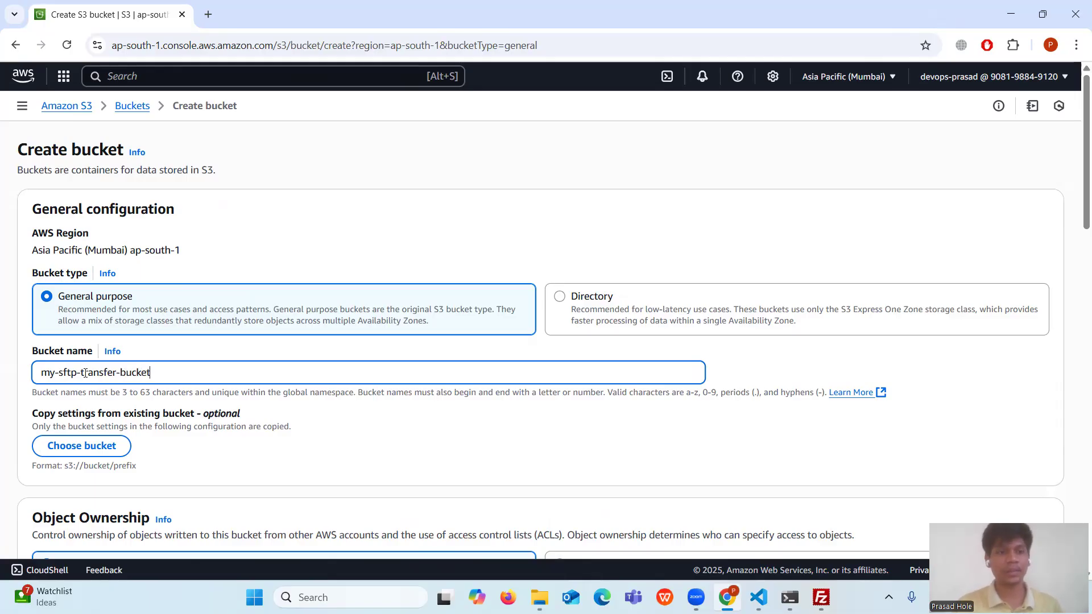
scroll(122, 284, "down", 15)
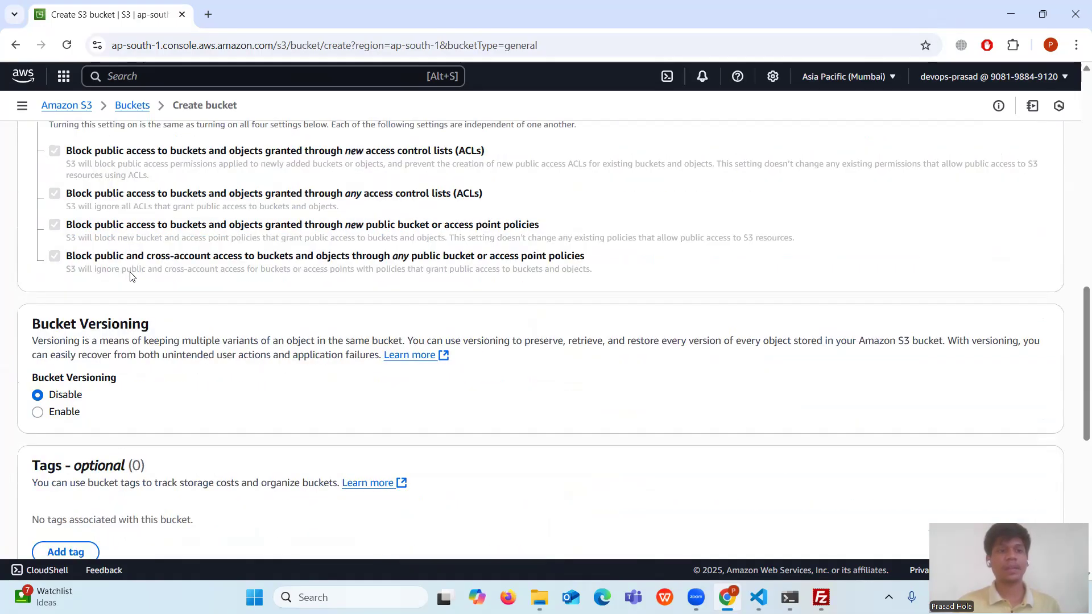
scroll(939, 421, "down", 7)
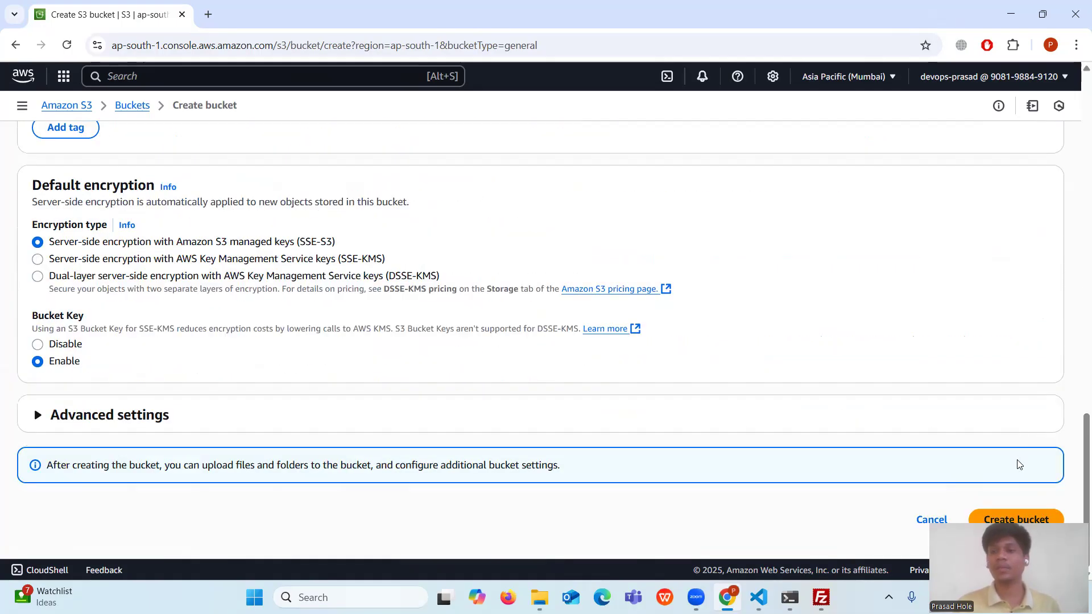
left_click(1040, 519)
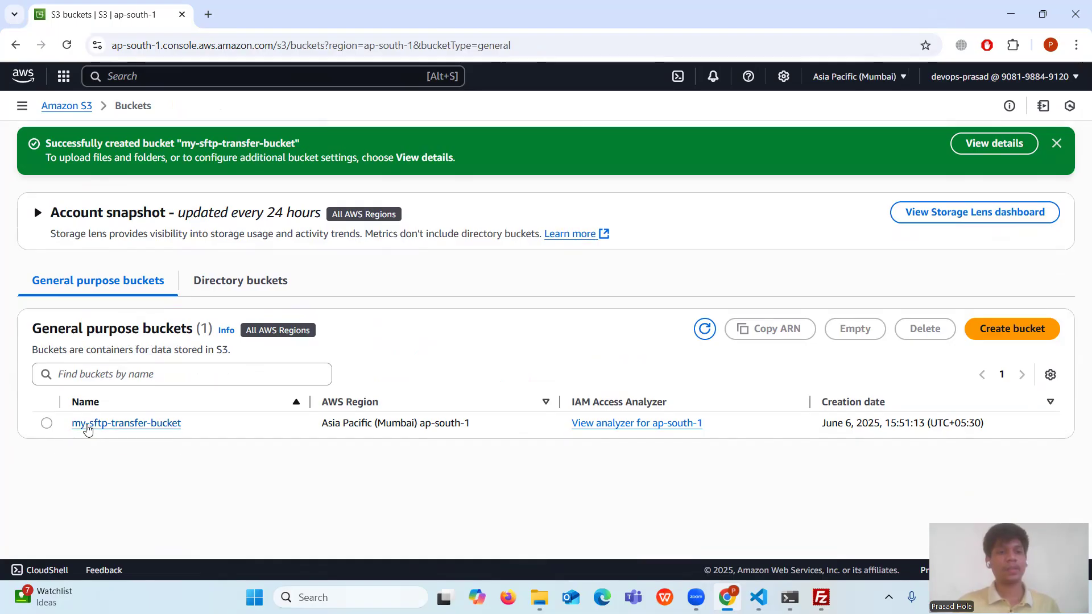
- Open my-sftp-transfer-bucket and create a folder named Public Folder
left_click(106, 428)
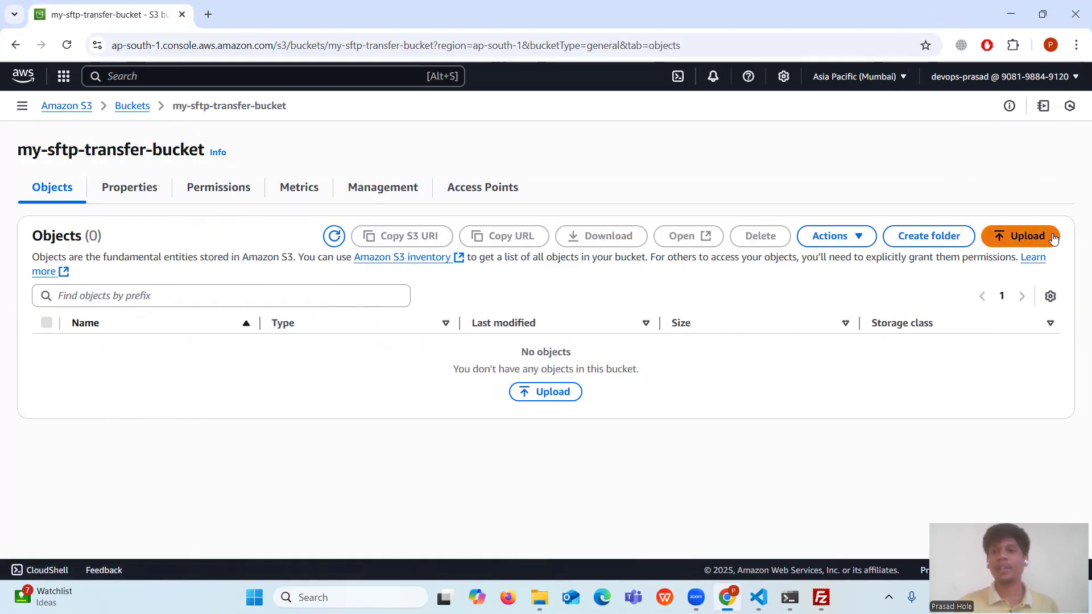
left_click(925, 242)
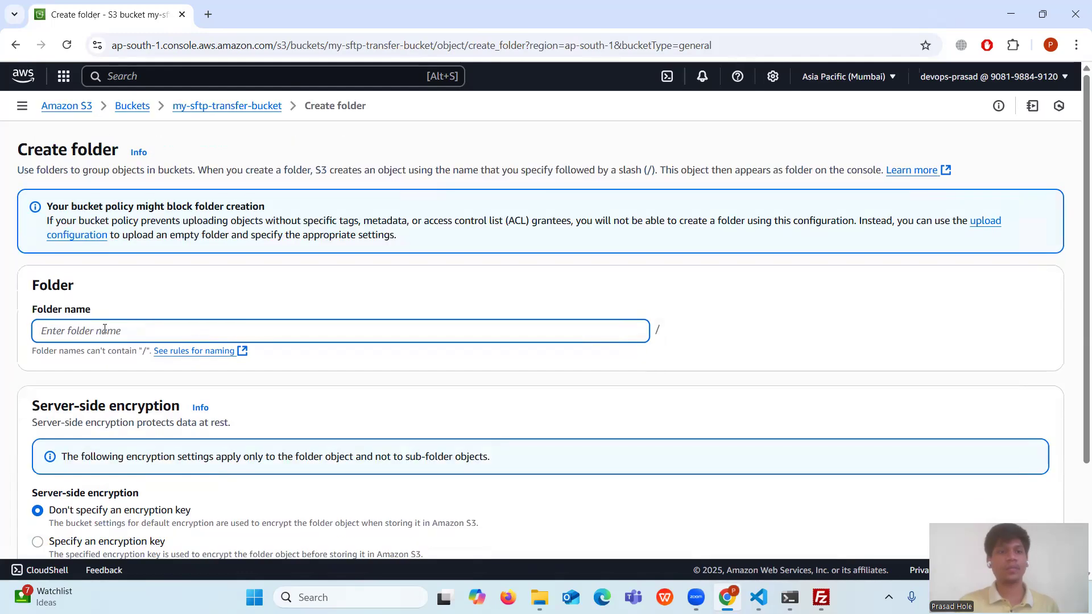
left_click(158, 330)
left_click(195, 441)
scroll(1018, 530, "down", 2)
left_click(1012, 513)
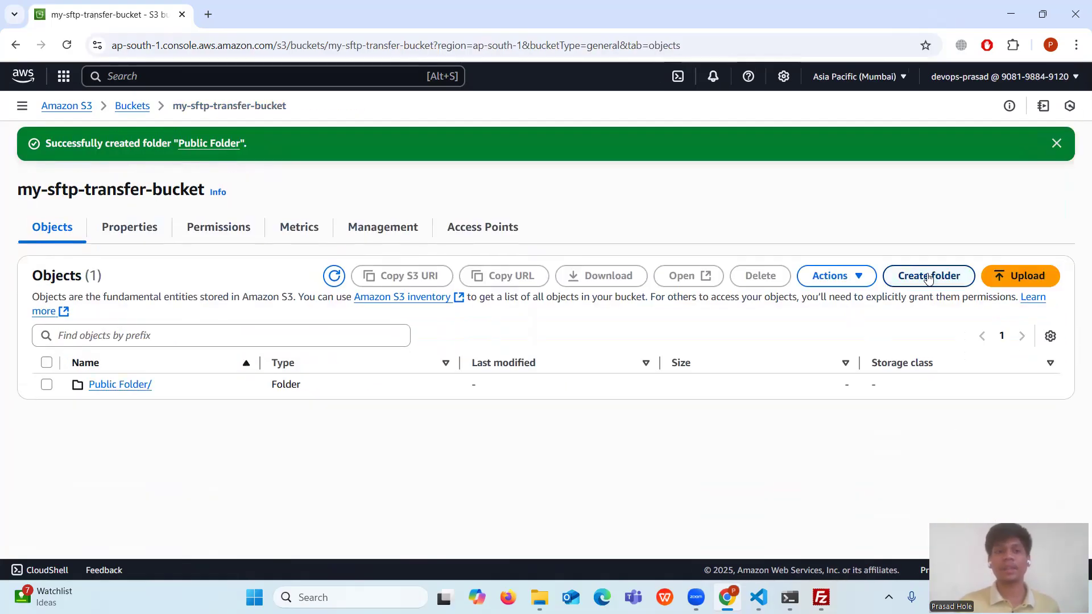
- Create a second folder named Restricted Folder and confirm it in the bucket list
left_click(922, 276)
left_click(97, 341)
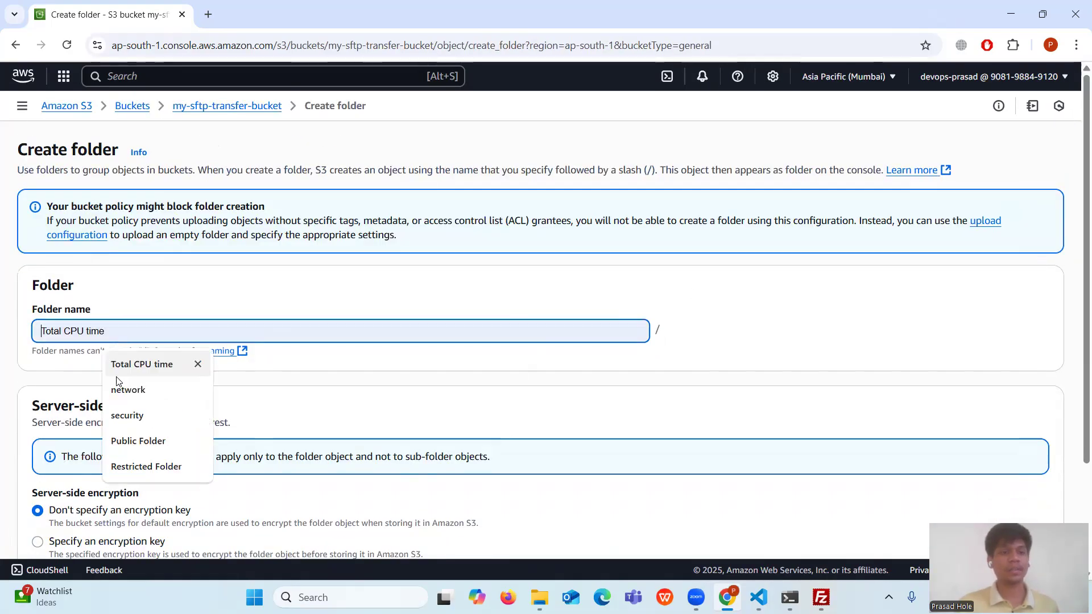
left_click(171, 465)
scroll(747, 419, "down", 2)
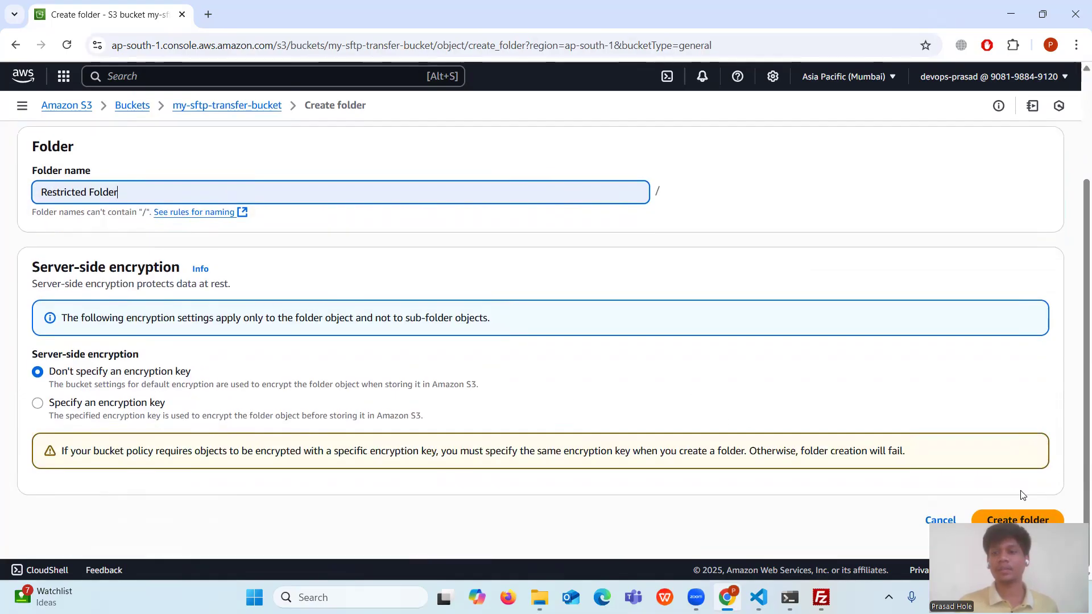
left_click(992, 520)
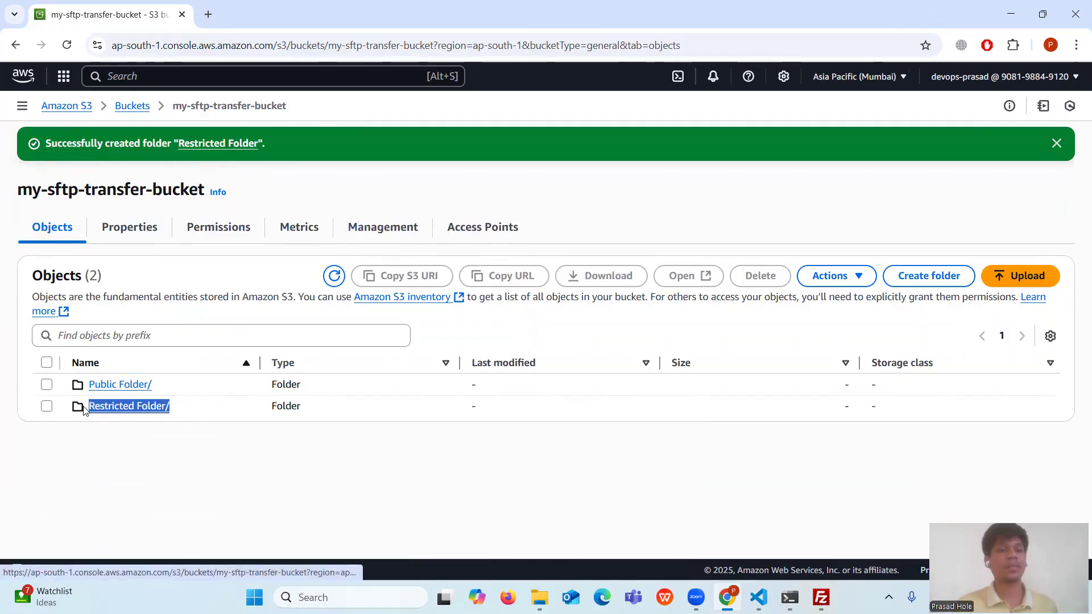
left_click_drag(152, 385, 87, 387)
left_click(246, 493)
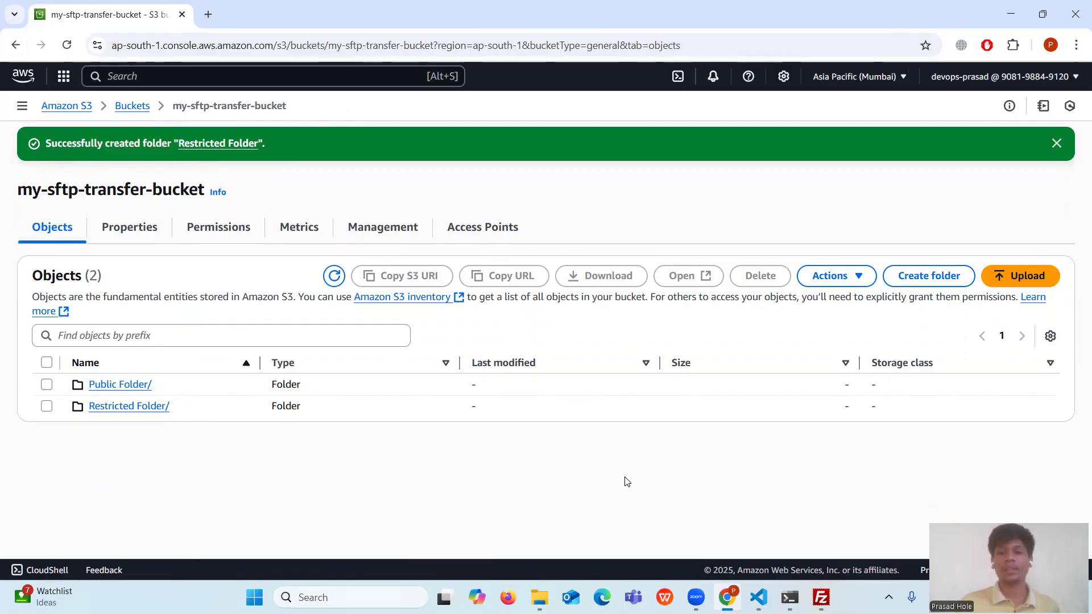
- Review the guide's Step #2 IAM role lines, including attaching policies, then return to the browser
left_click(758, 597)
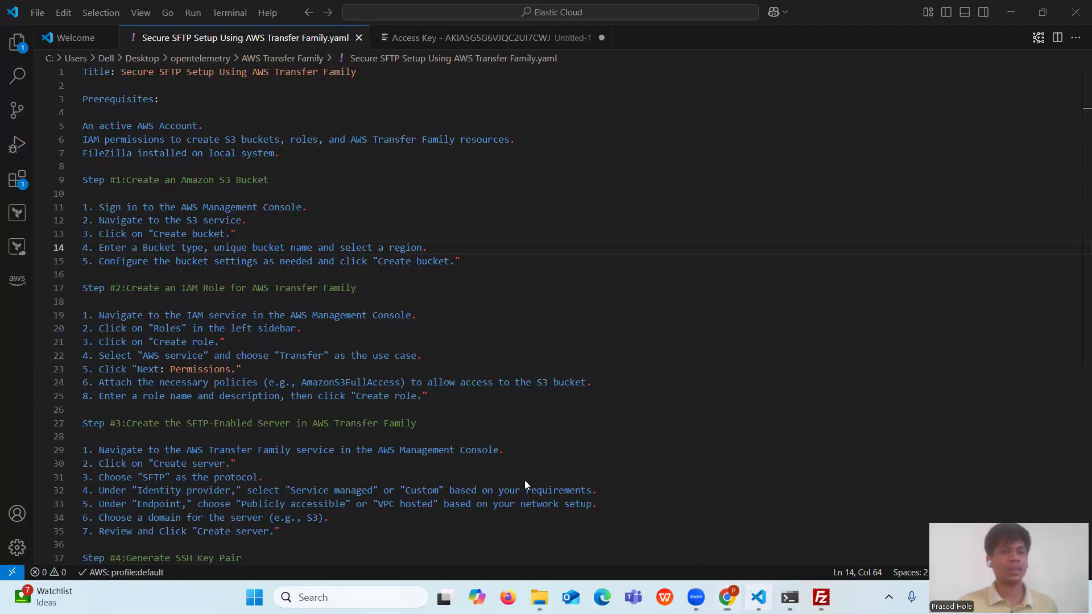
left_click_drag(370, 288, 80, 288)
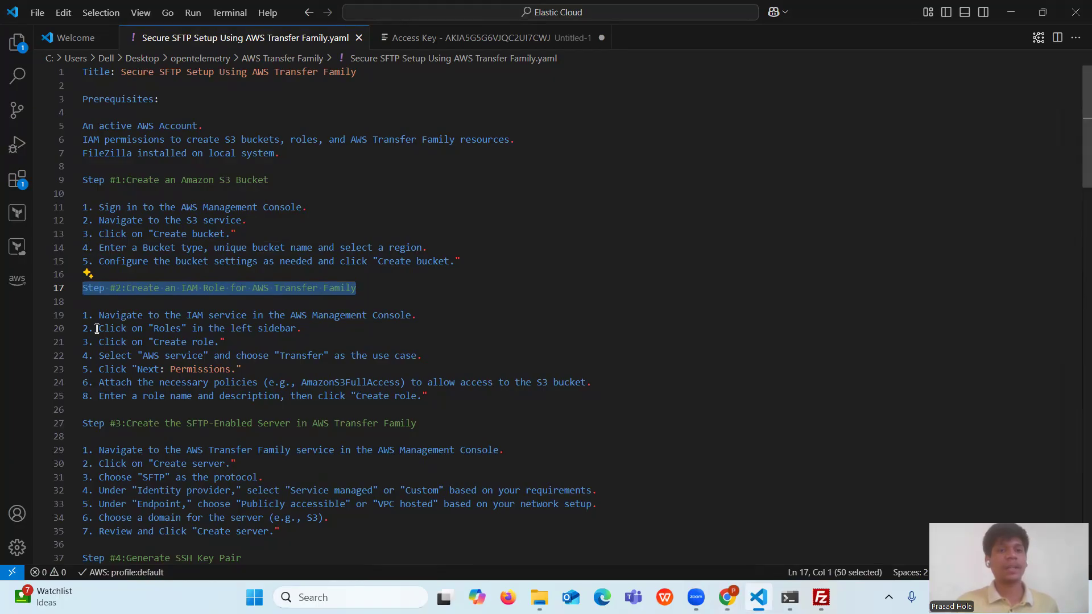
left_click_drag(96, 327, 309, 364)
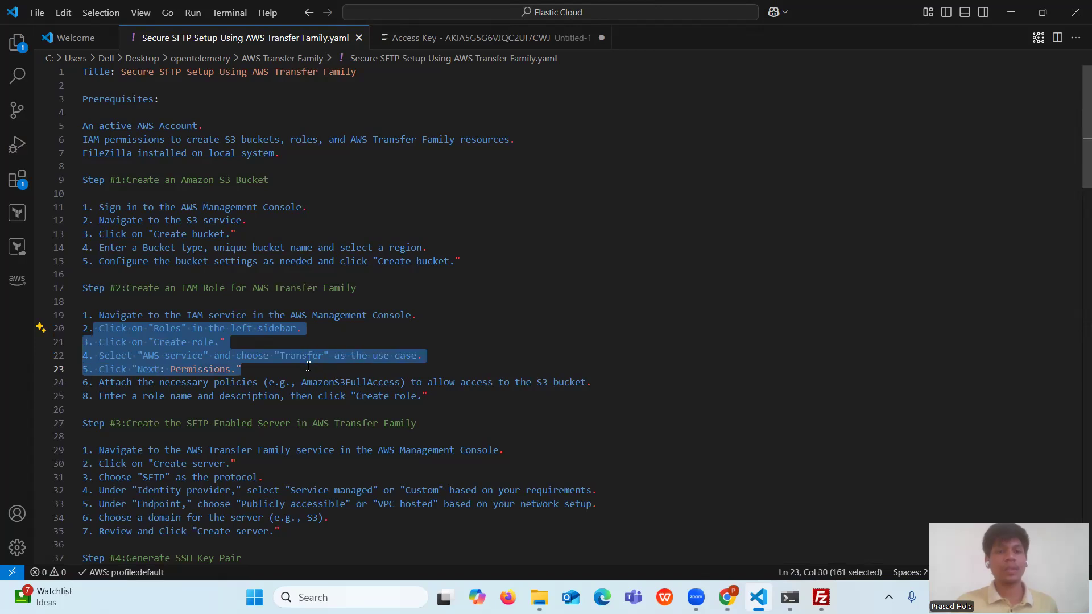
left_click_drag(98, 383, 460, 389)
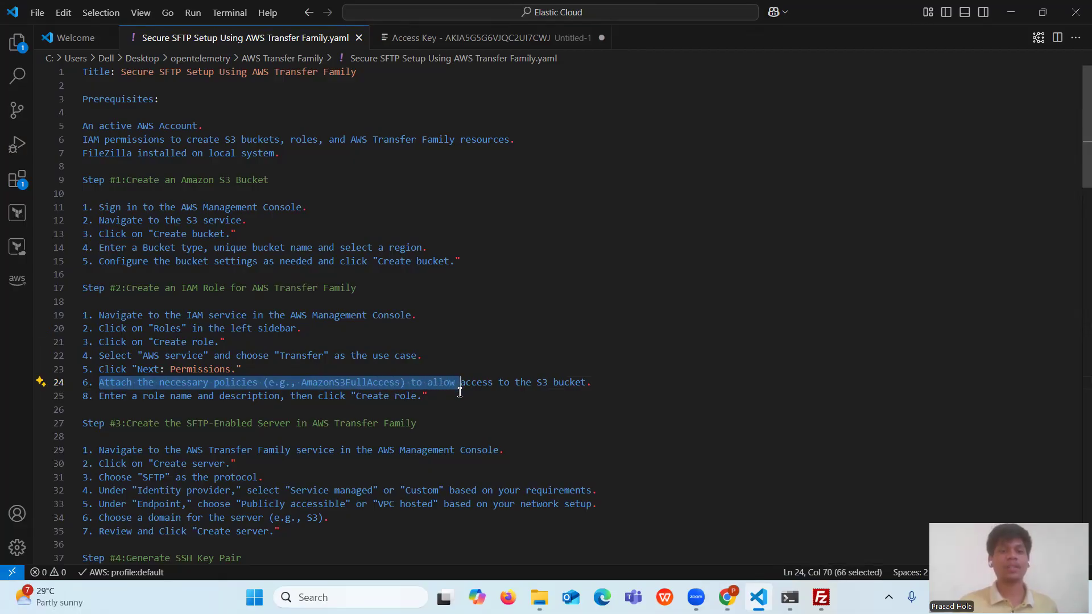
left_click(645, 396)
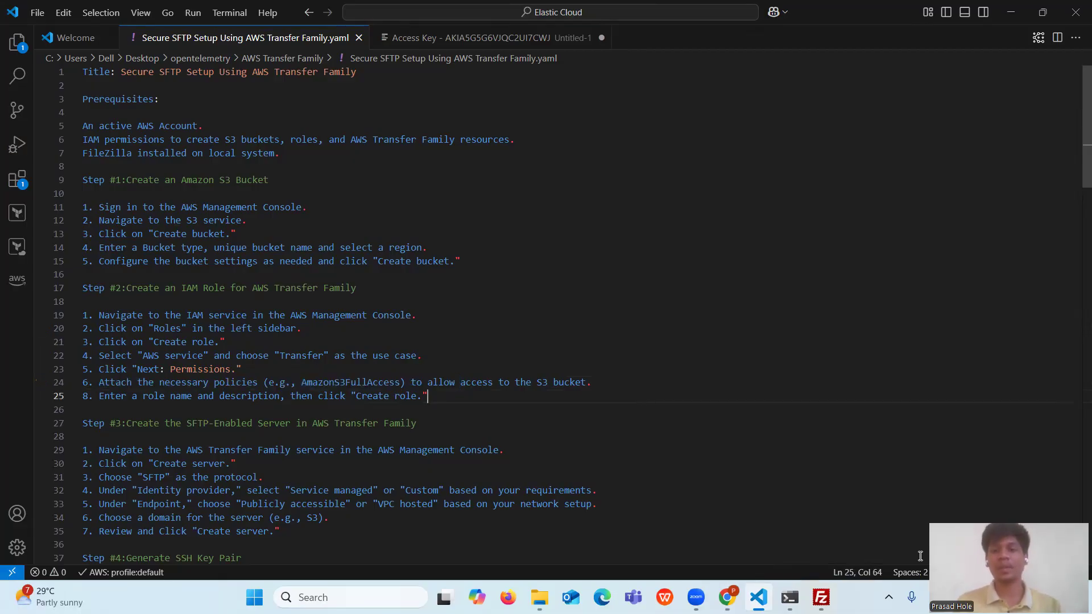
left_click(728, 597)
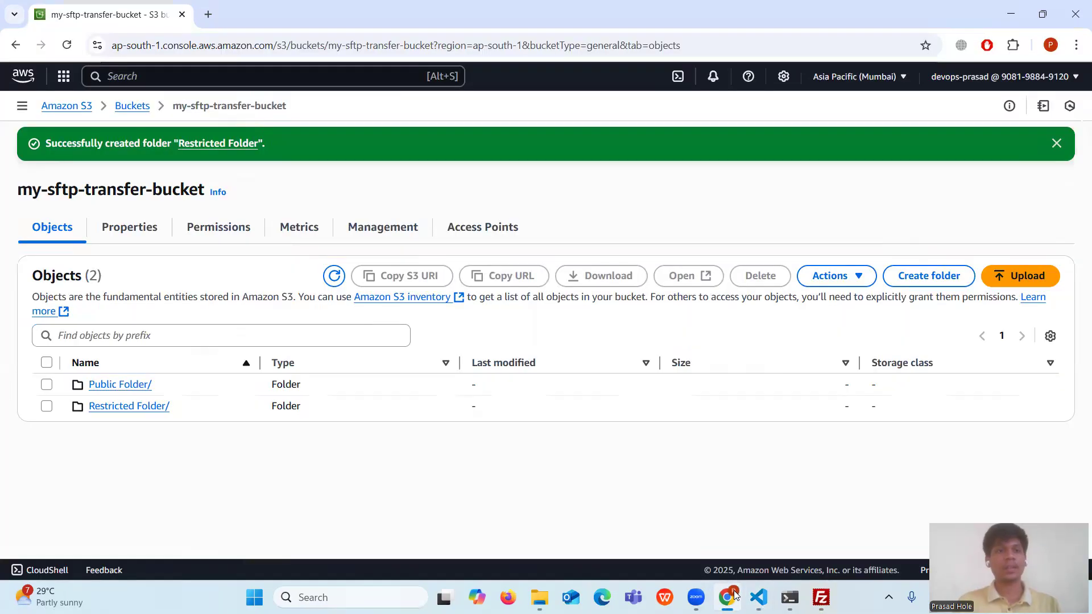
- Search for IAM, open it in a new tab, and start a new role from Roles
left_click(146, 78)
type("IAM")
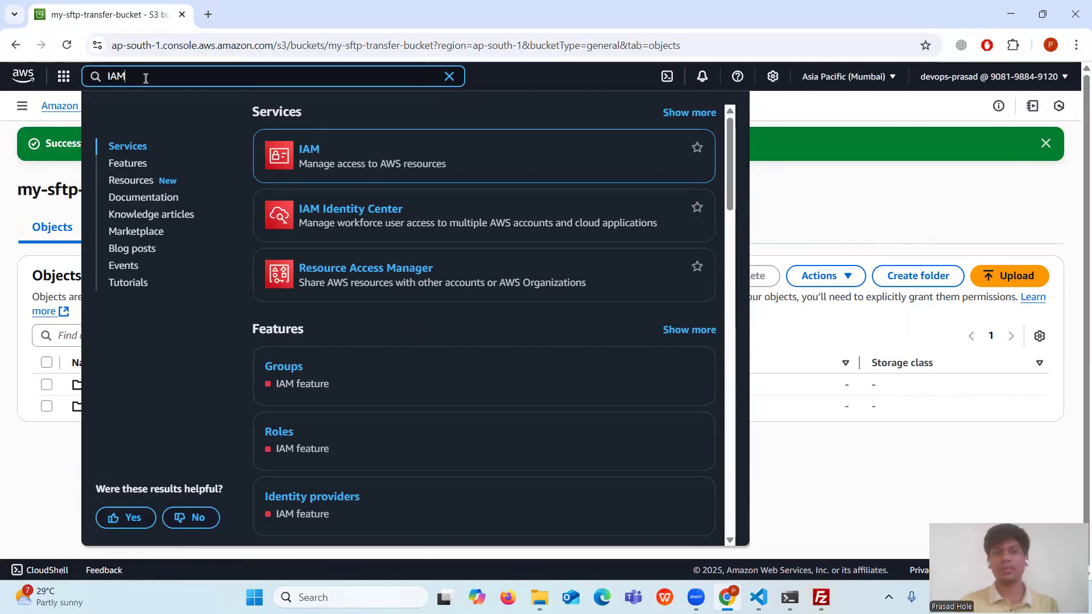
left_click(312, 153, "ctrl")
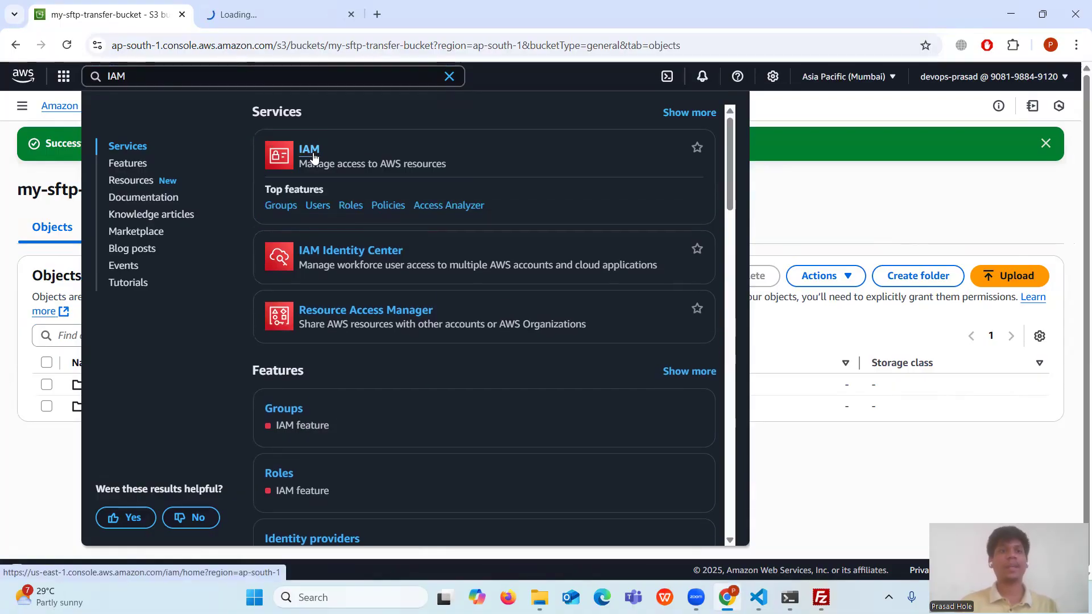
left_click(856, 187)
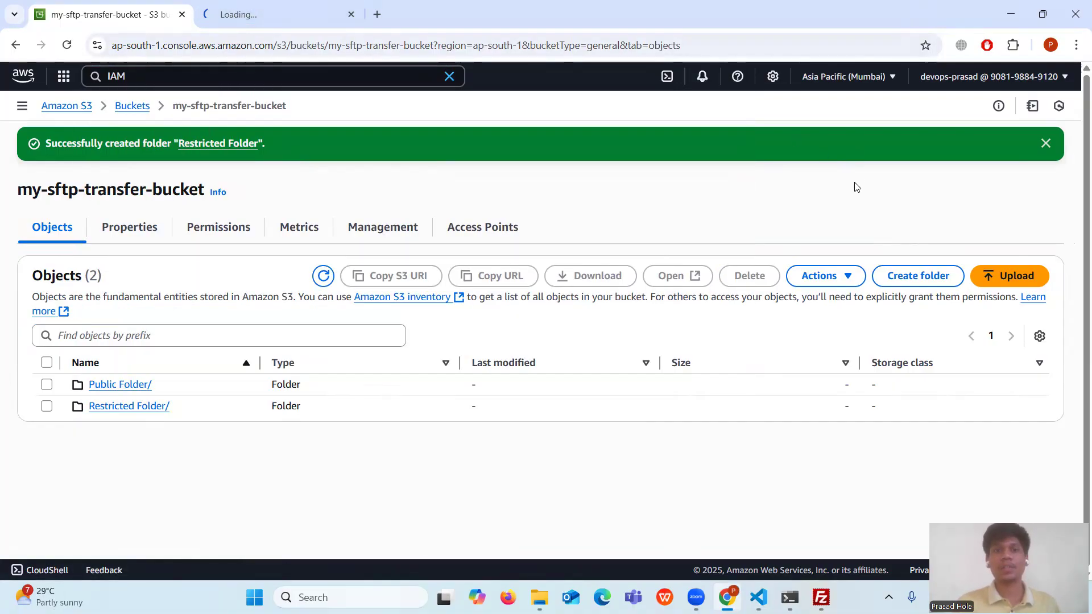
left_click(1046, 143)
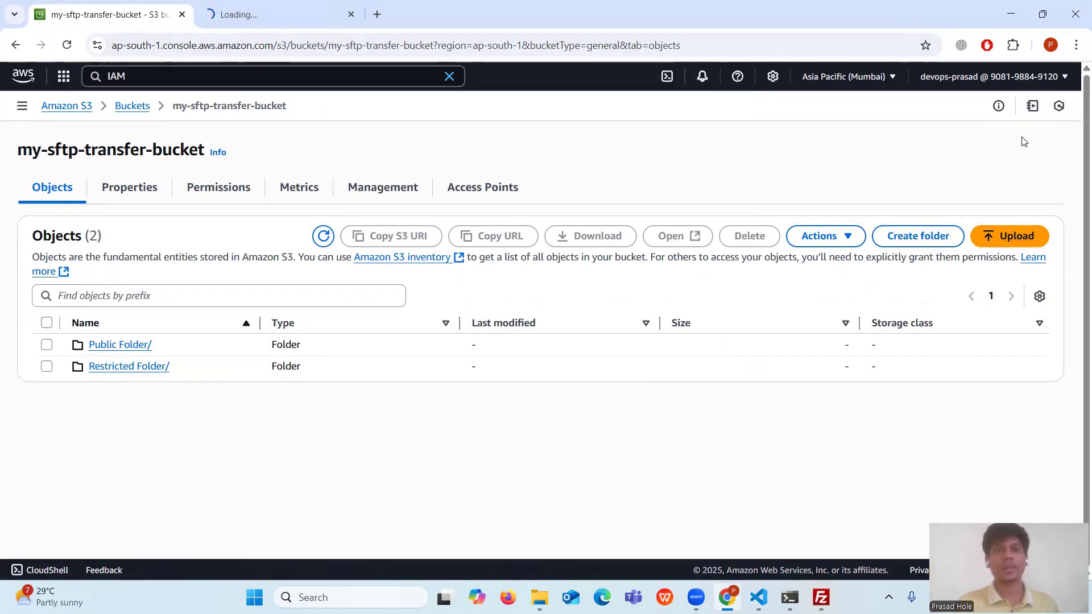
left_click(254, 15)
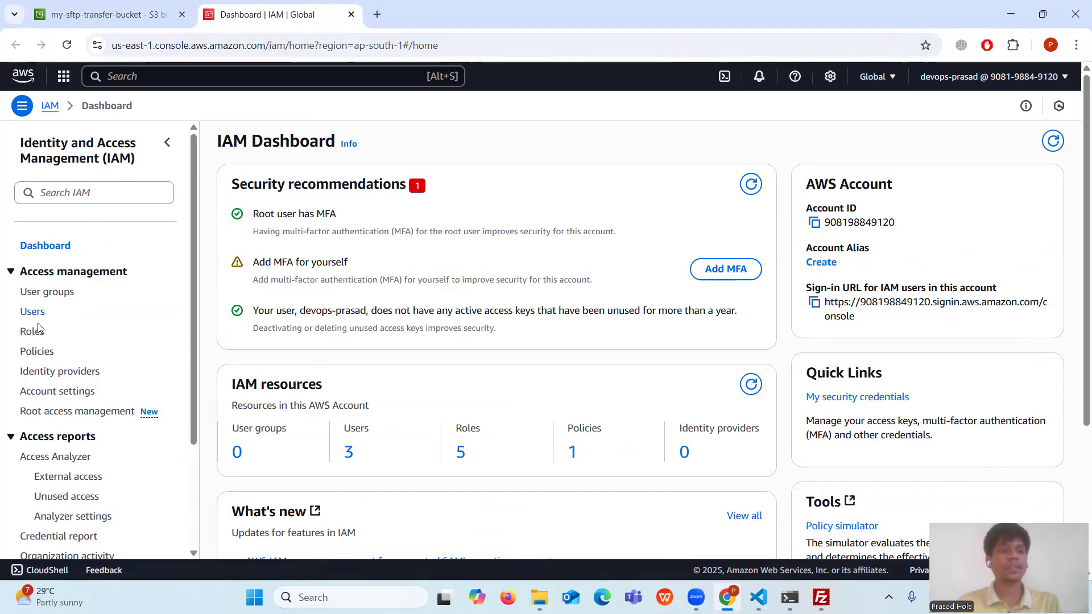
left_click(34, 332)
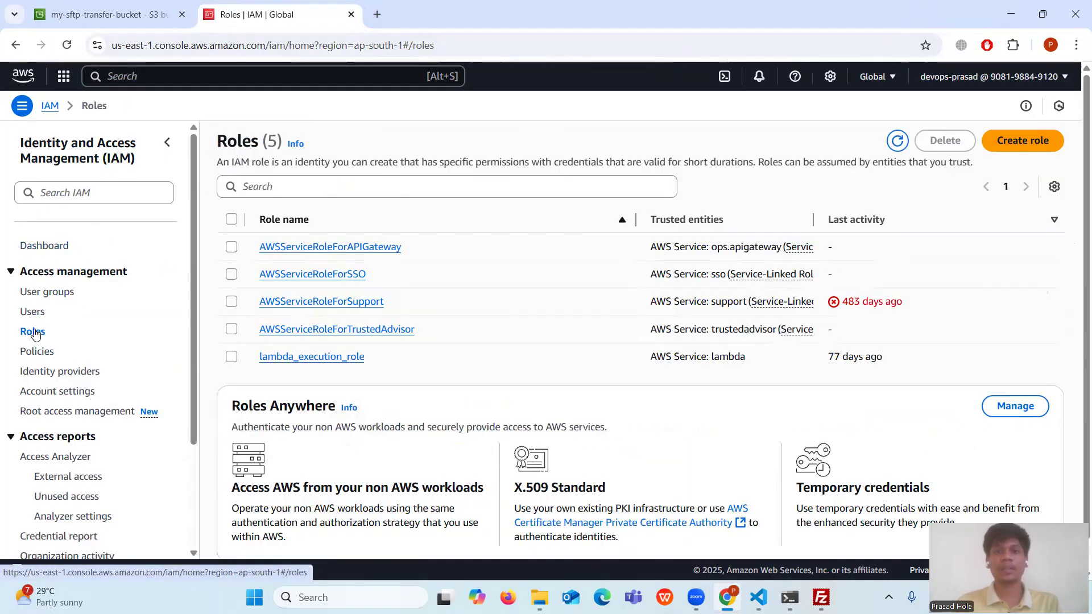
left_click(1019, 147)
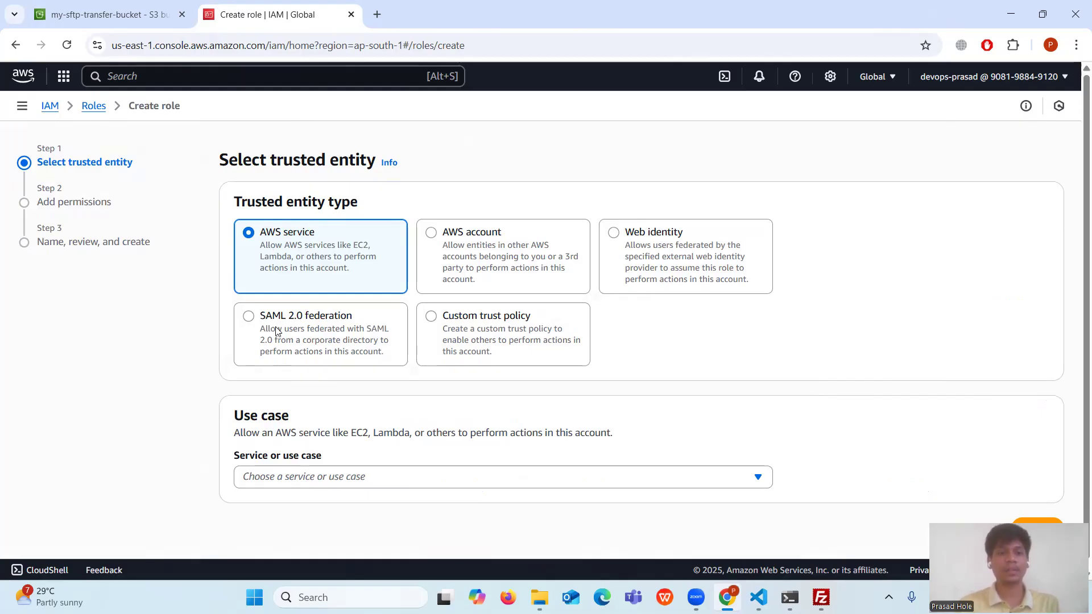
- Set Transfer as the role's trusted service use case and continue to permissions
left_click(310, 478)
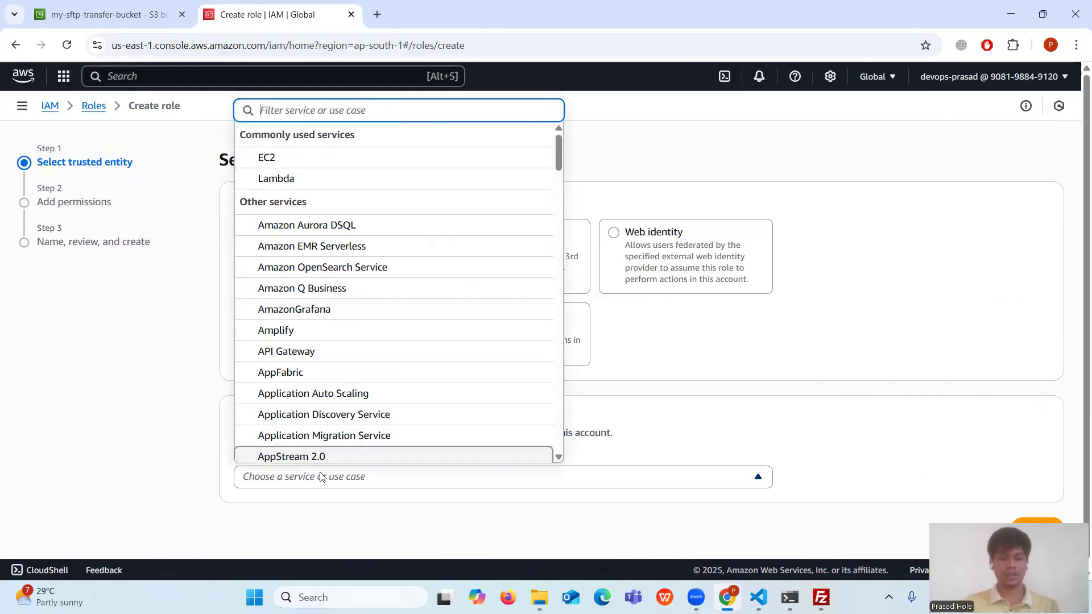
type("Trans")
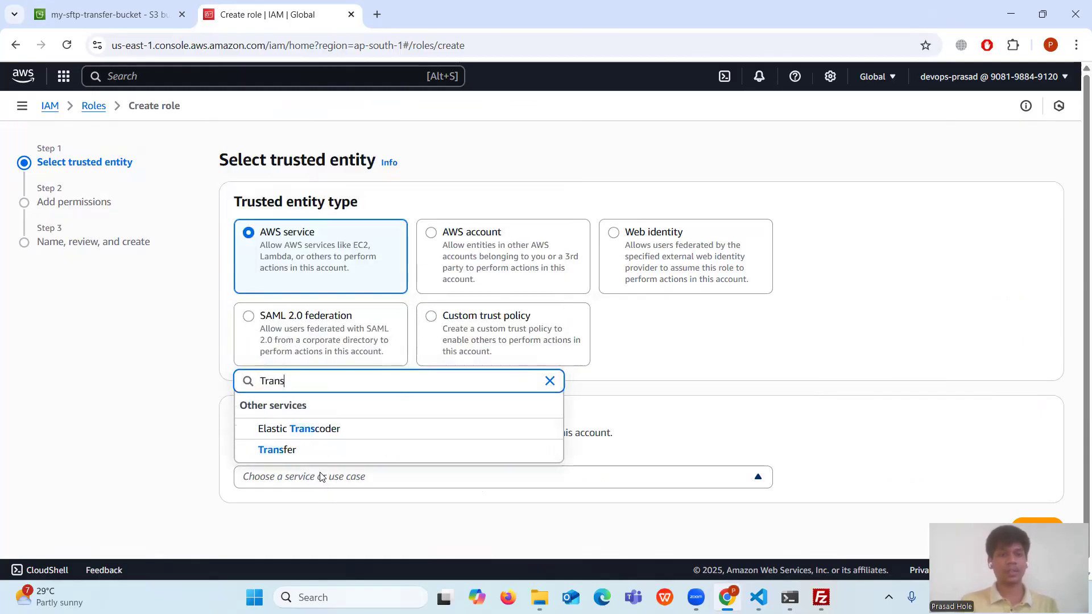
type("fer")
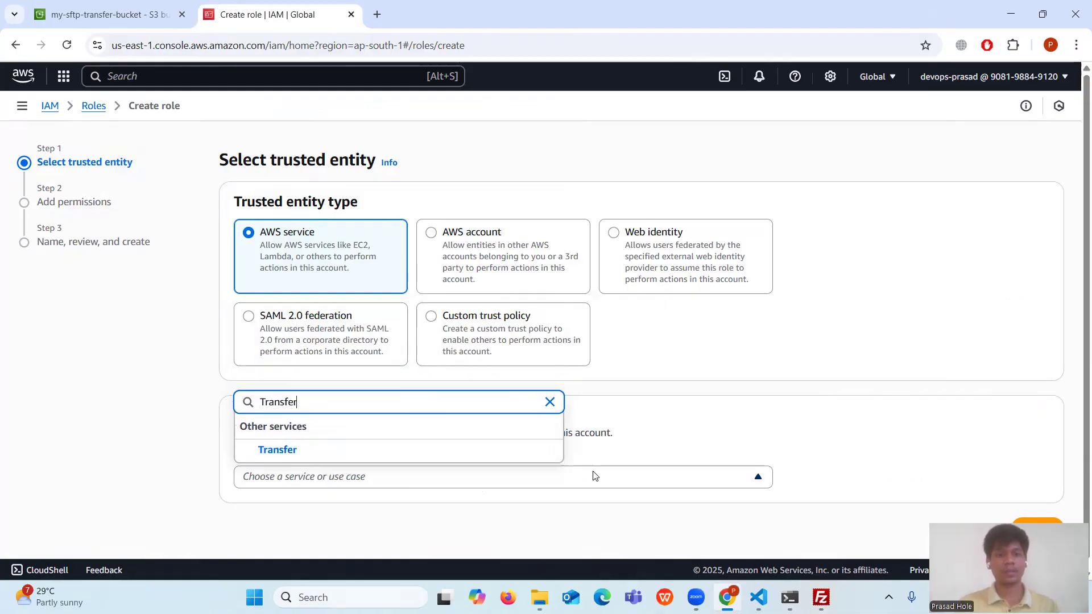
left_click(288, 455)
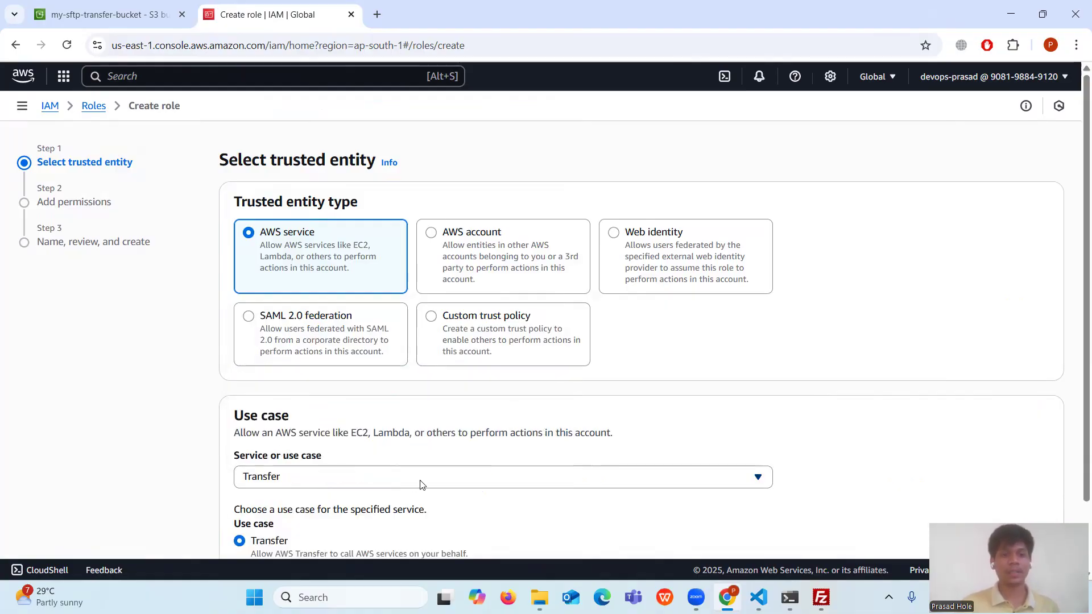
scroll(905, 399, "down", 2)
left_click(1038, 519)
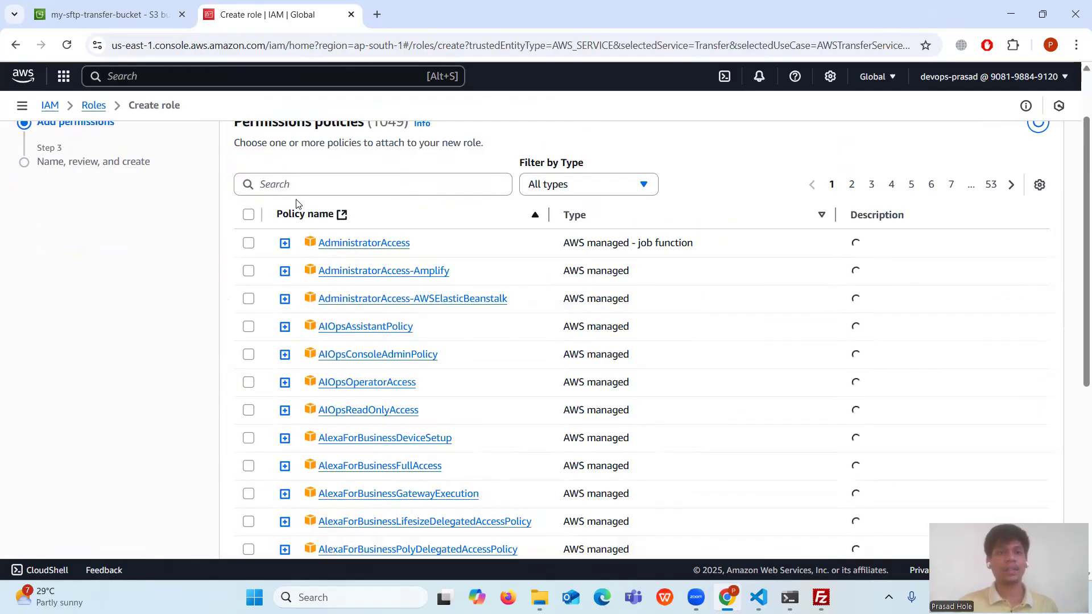
- Attach the AmazonS3FullAccess policy to the role and continue to naming
scroll(270, 183, "up", 1)
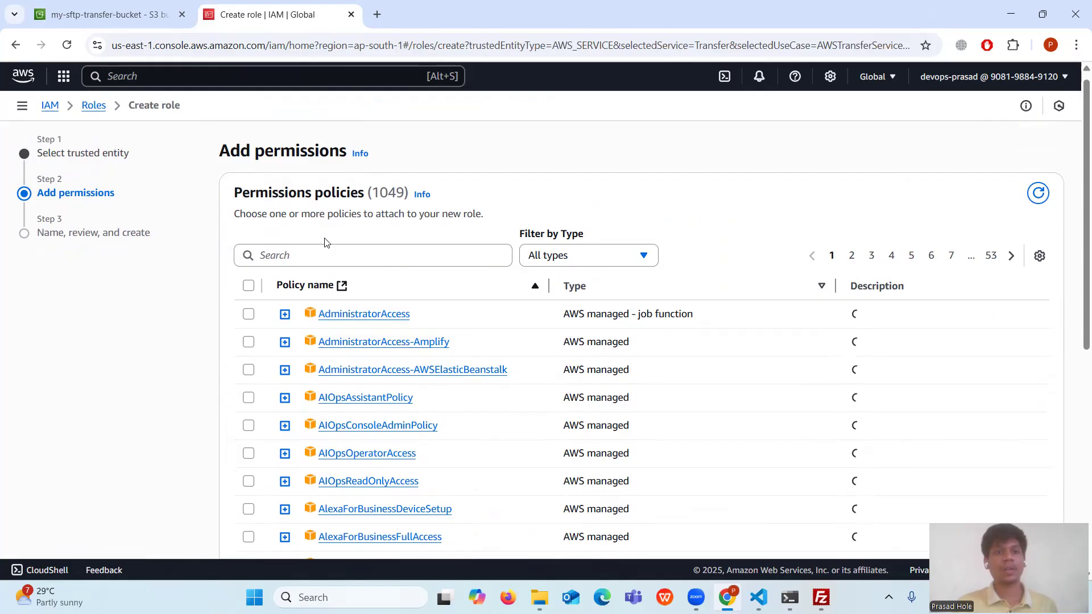
left_click(333, 258)
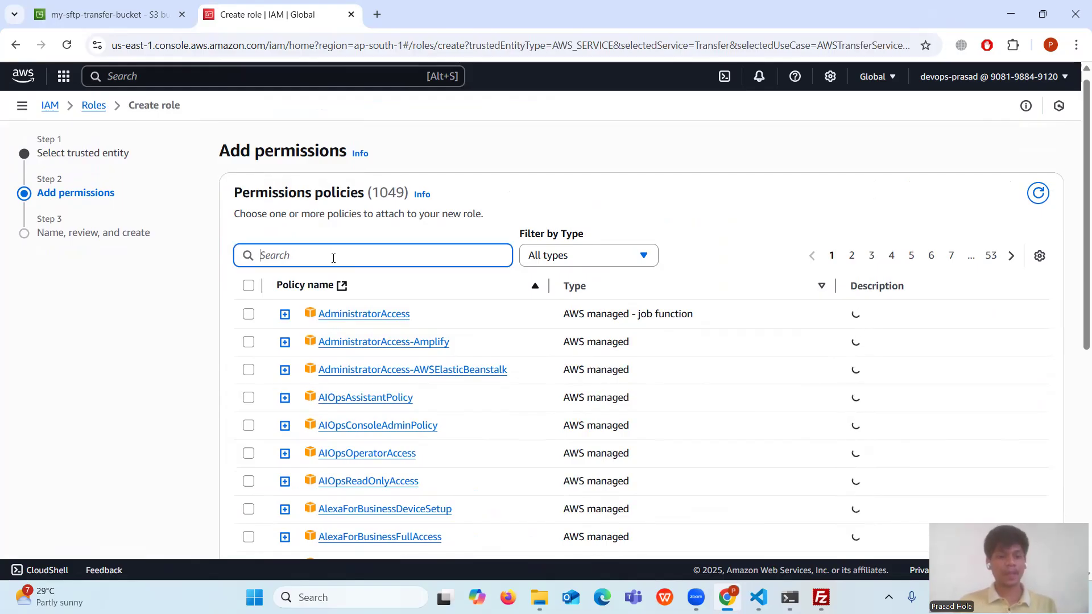
type("Amazon")
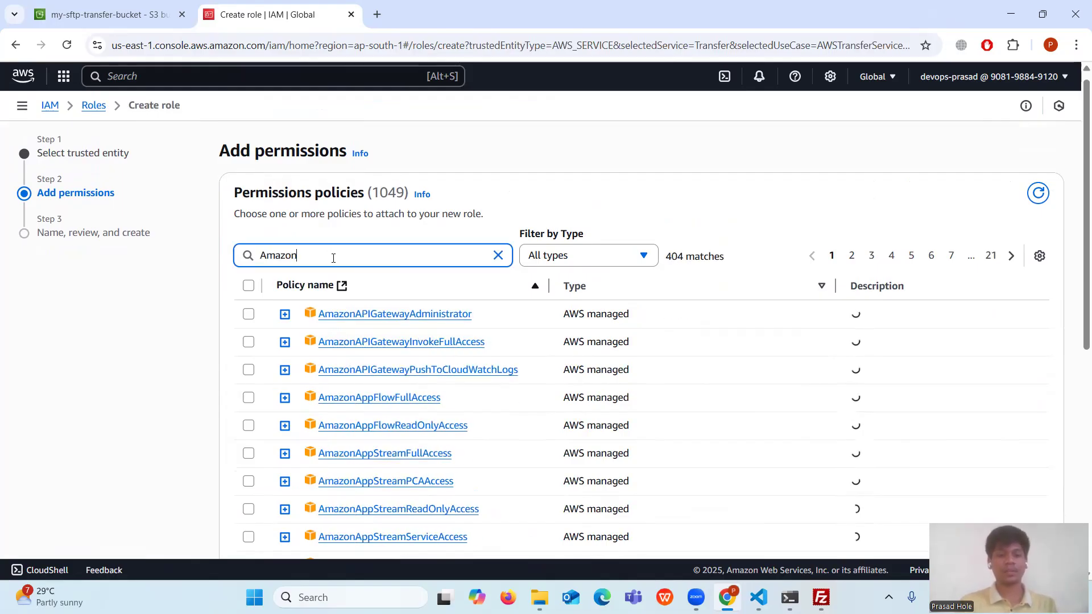
type("S3F")
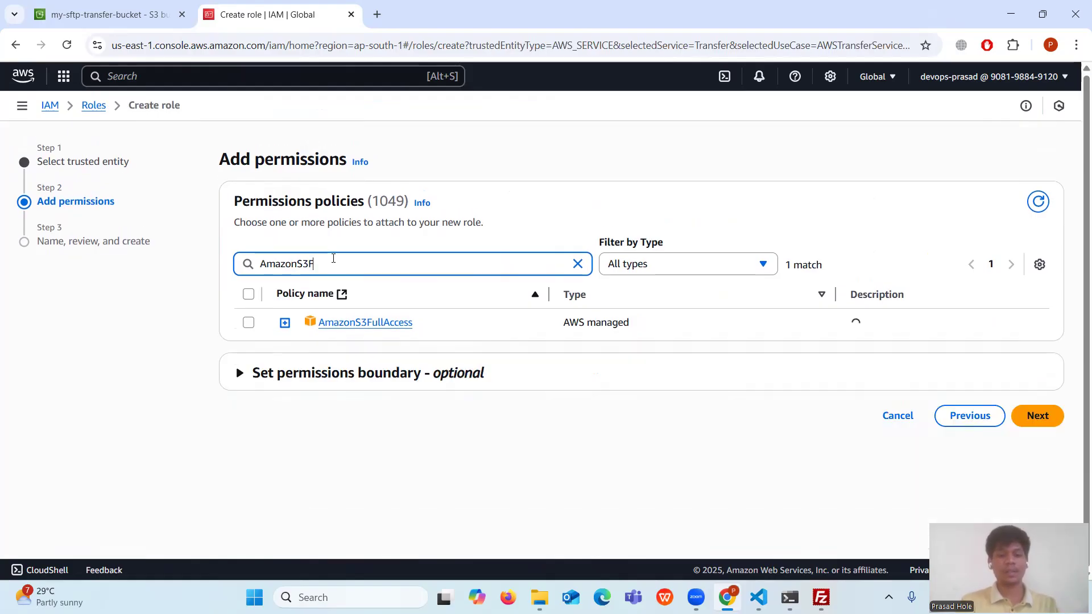
type("ullAccess")
left_click(246, 323)
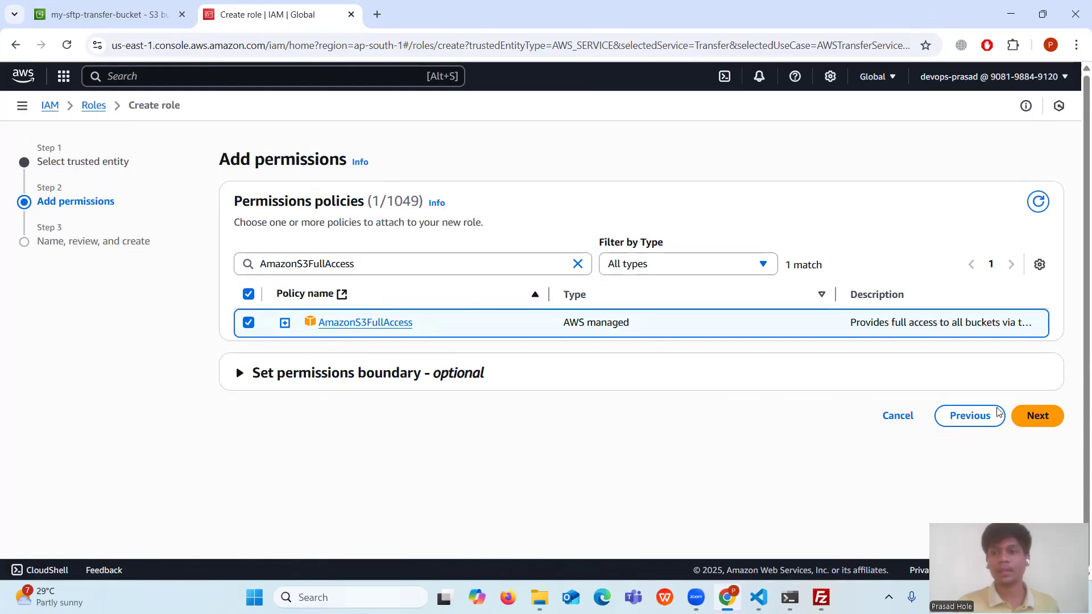
left_click(1046, 427)
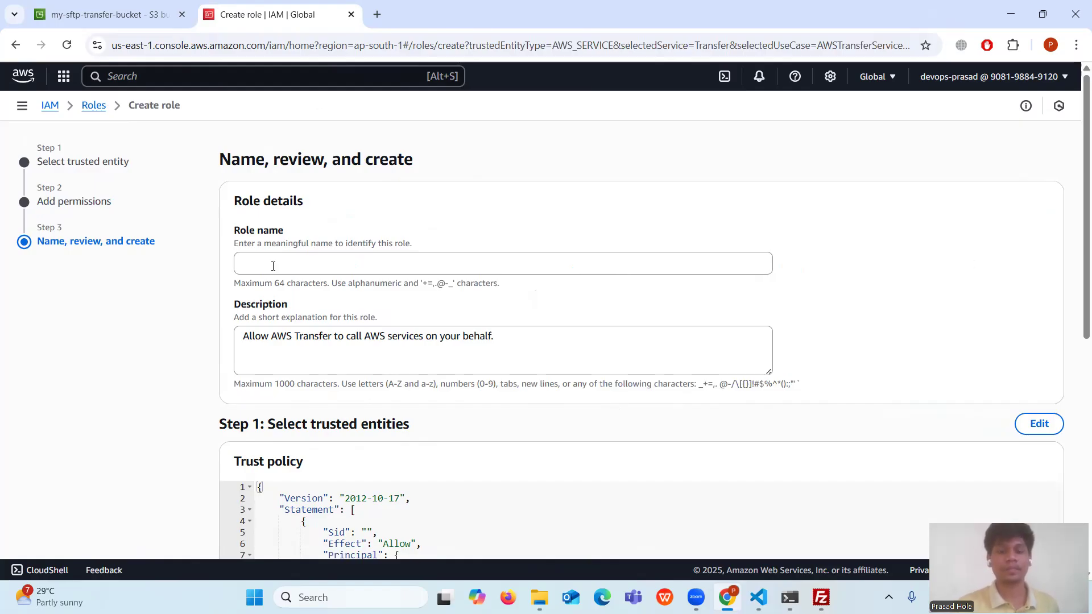
- Name the role AWS_Transfer_S3_Acess_Role and create it
left_click(301, 267)
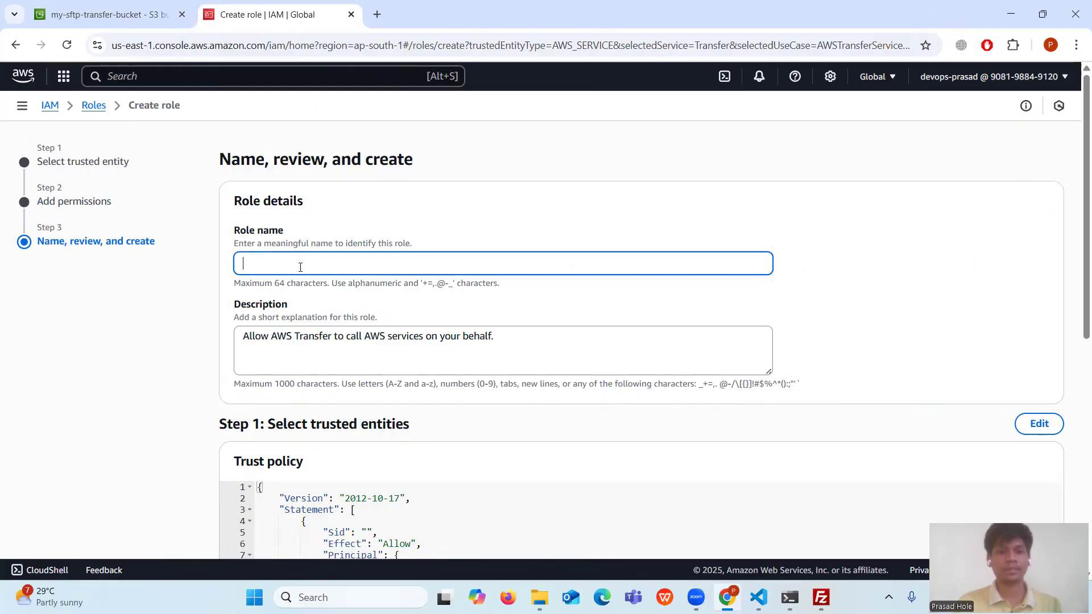
type("AWS")
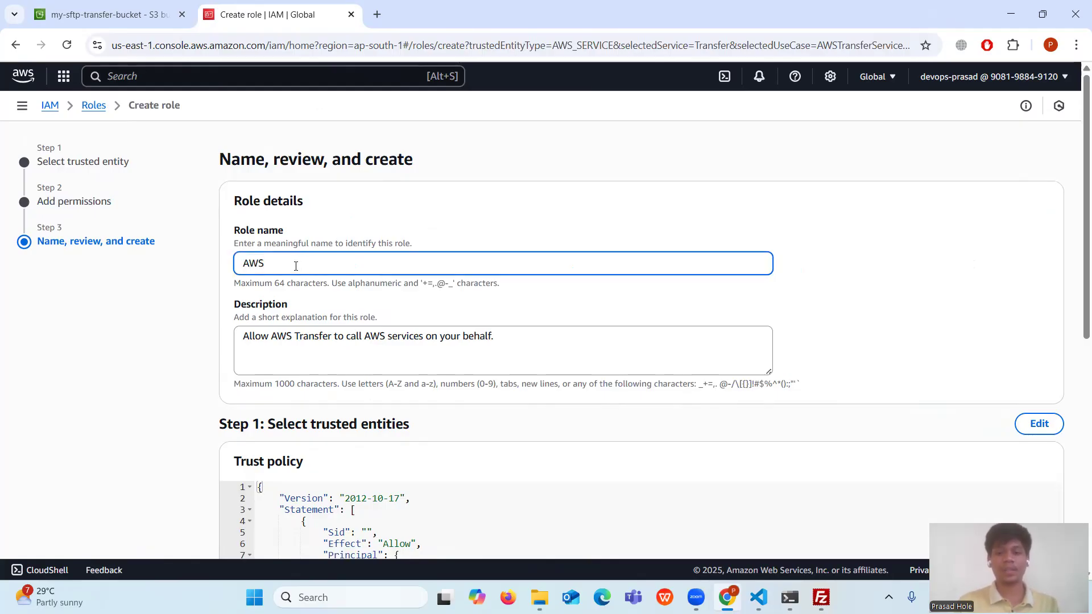
type("_Transf")
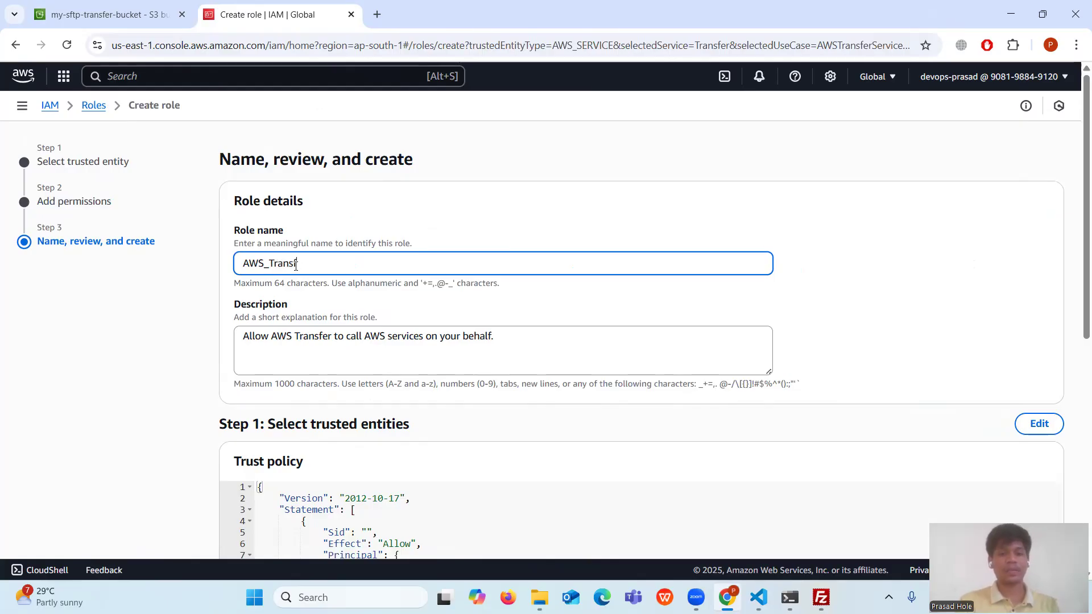
type("er_S#-A")
key("BackSpace")
key("BackSpace")
key("BackSpace")
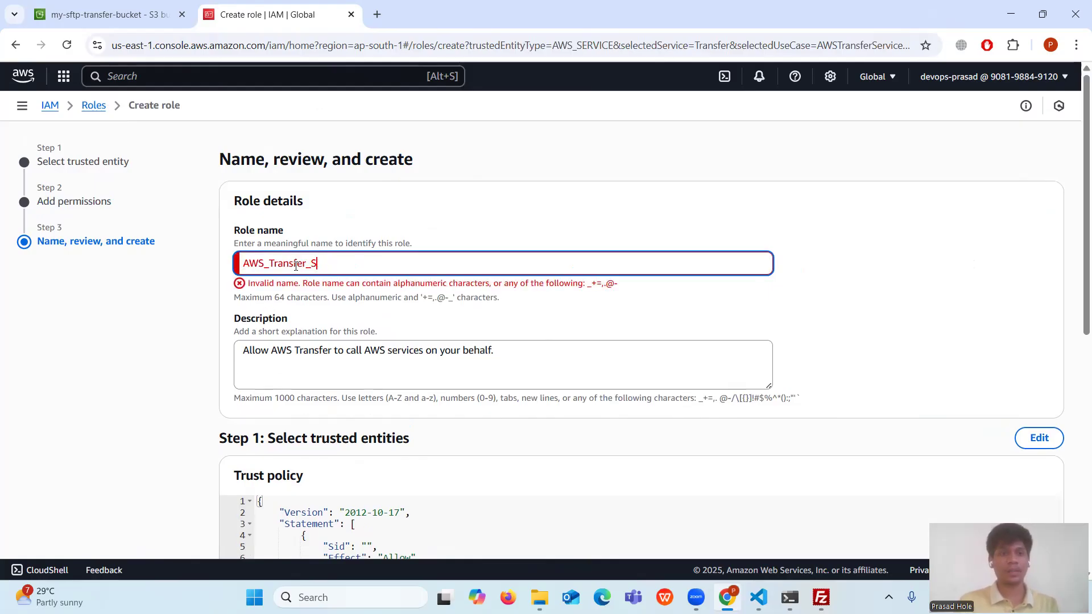
type("3_Aceess_Role")
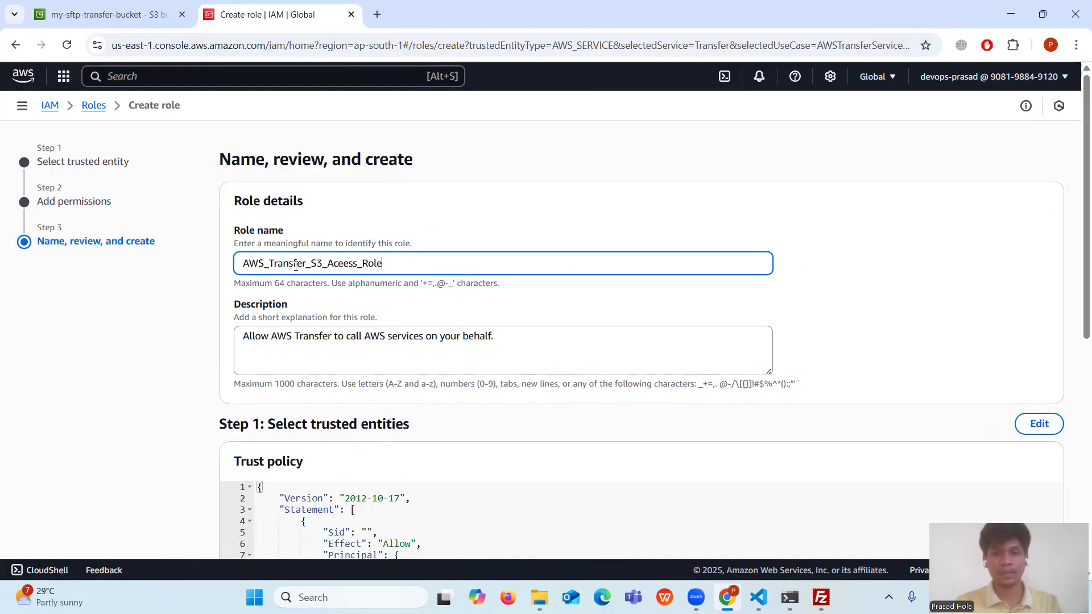
scroll(295, 266, "down", 8)
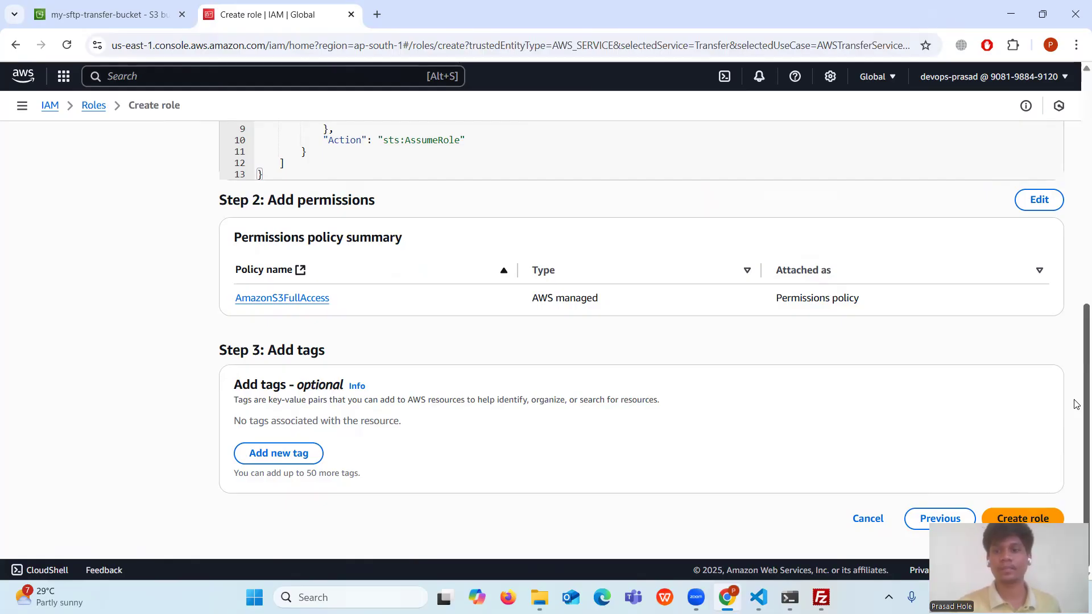
left_click(1025, 519)
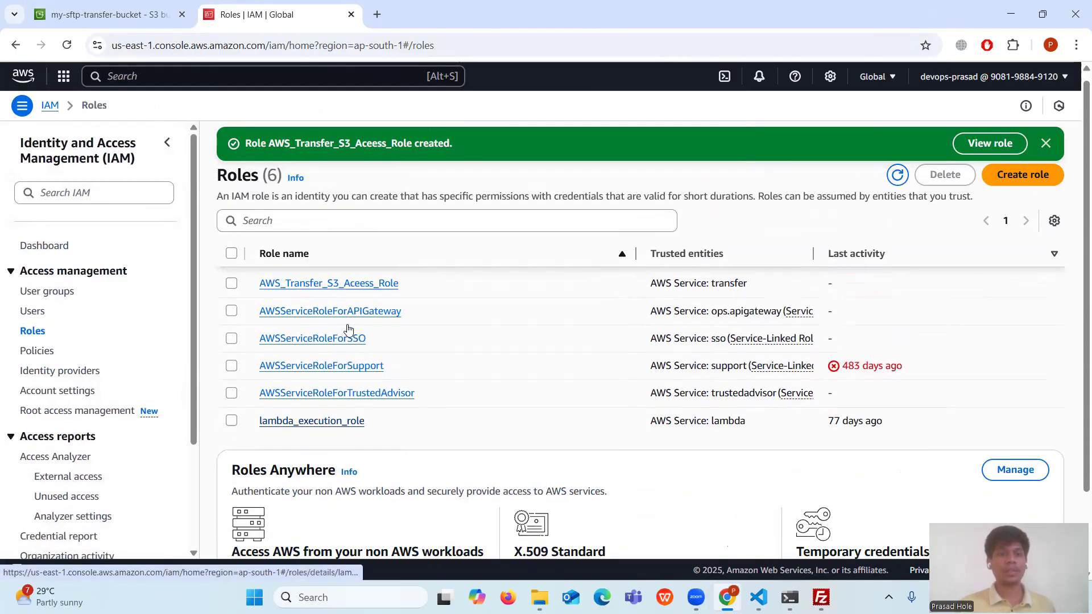
- Check the new role in the Roles list, then switch to the setup notes in VS Code
left_click_drag(250, 286, 463, 288)
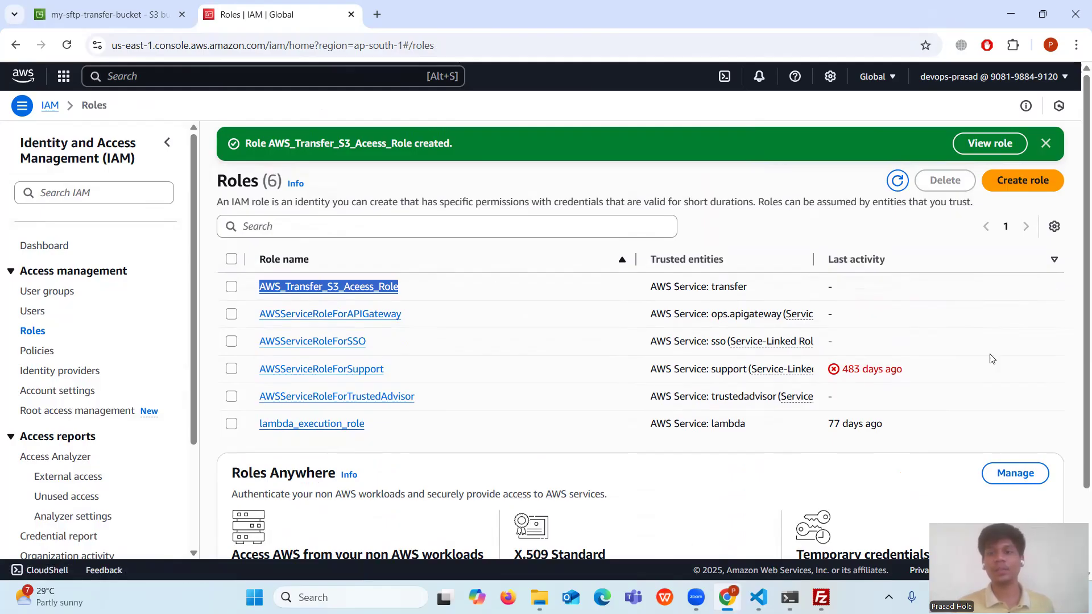
left_click(956, 322)
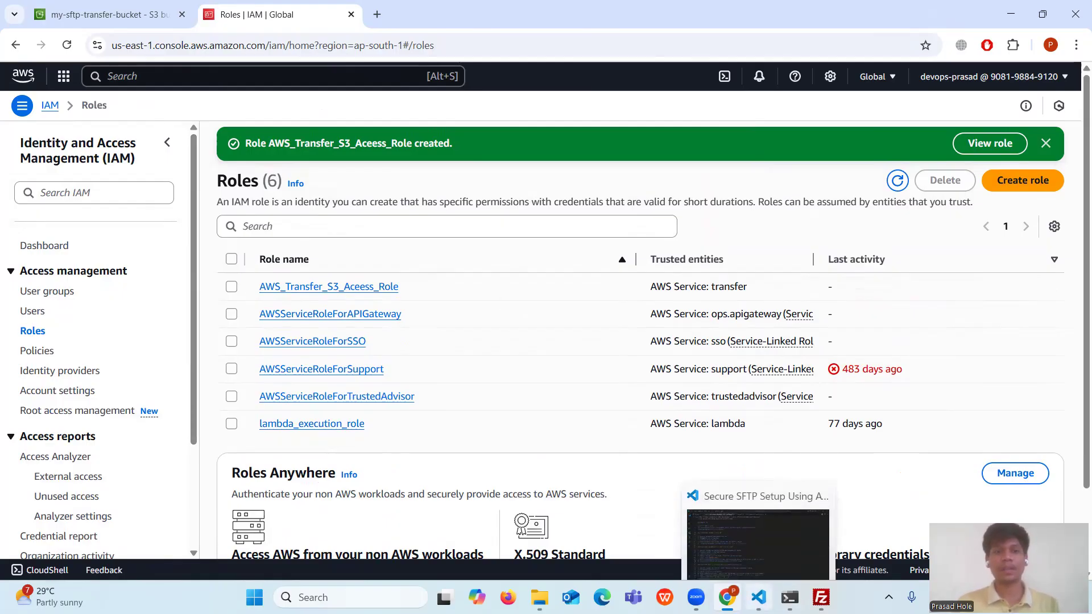
left_click(759, 597)
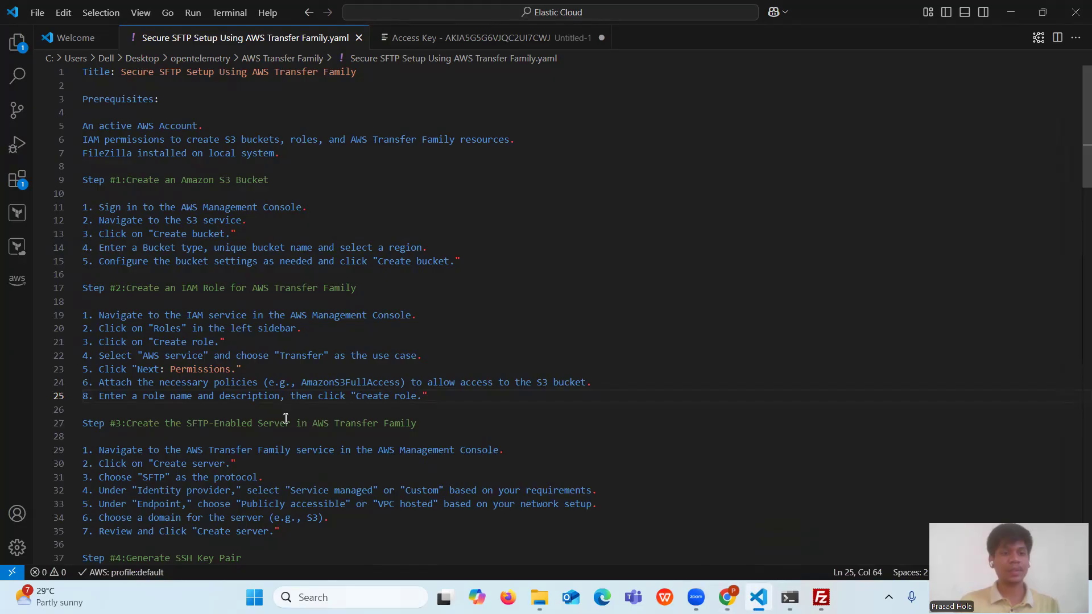
left_click_drag(421, 425, 77, 423)
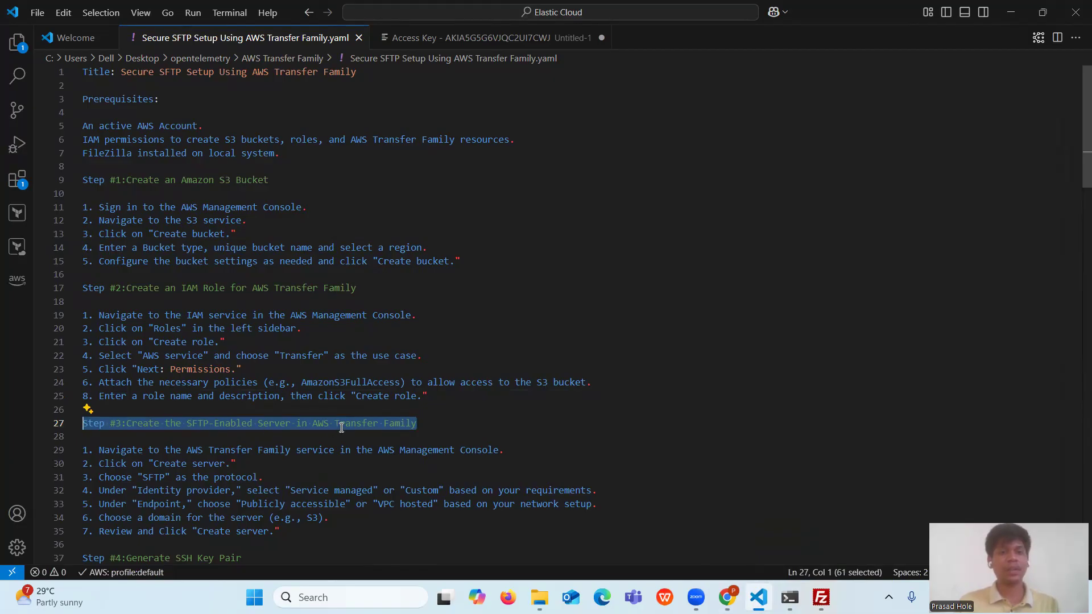
scroll(341, 424, "down", 1)
scroll(340, 355, "down", 1)
scroll(340, 353, "down", 1)
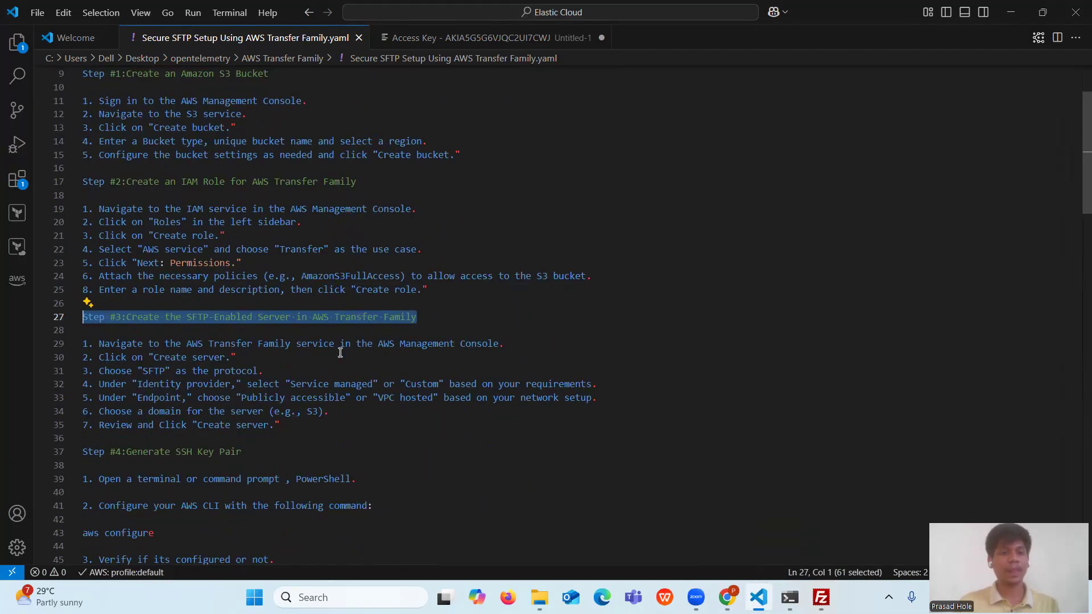
scroll(340, 352, "down", 1)
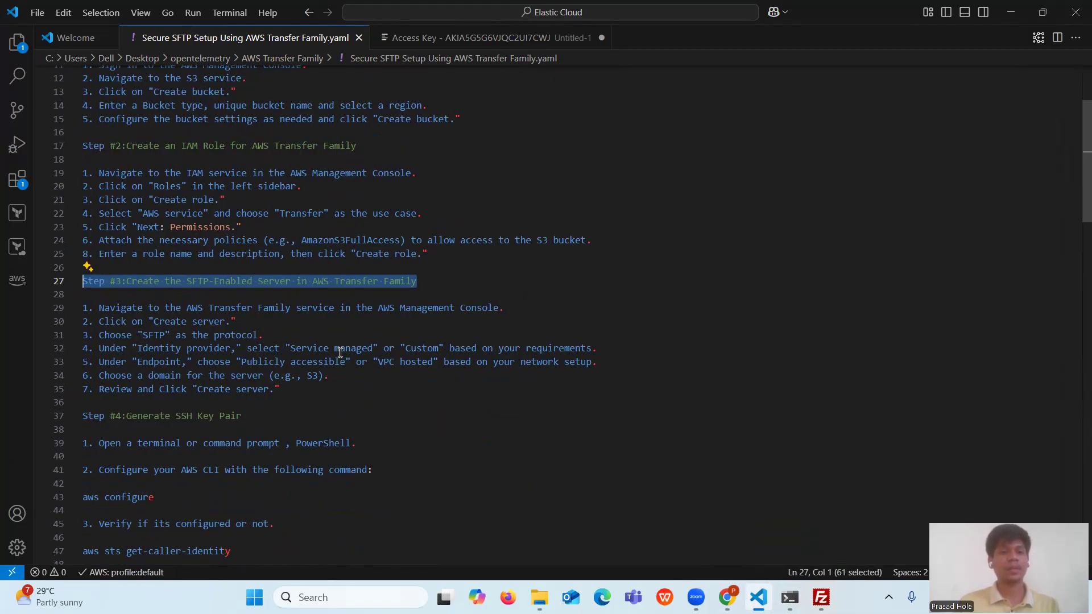
scroll(340, 352, "down", 1)
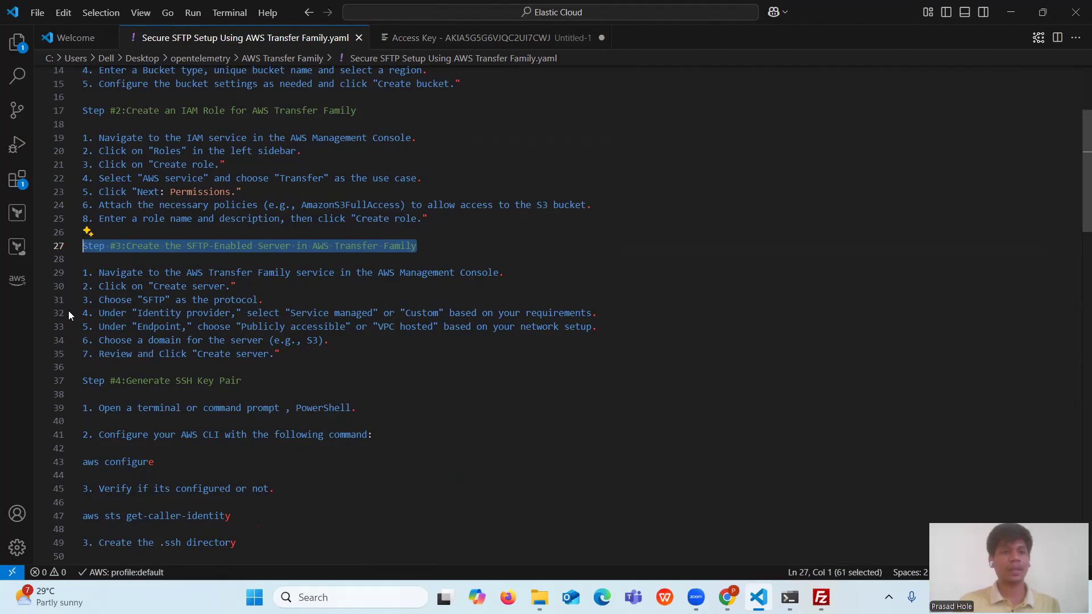
left_click_drag(94, 273, 655, 274)
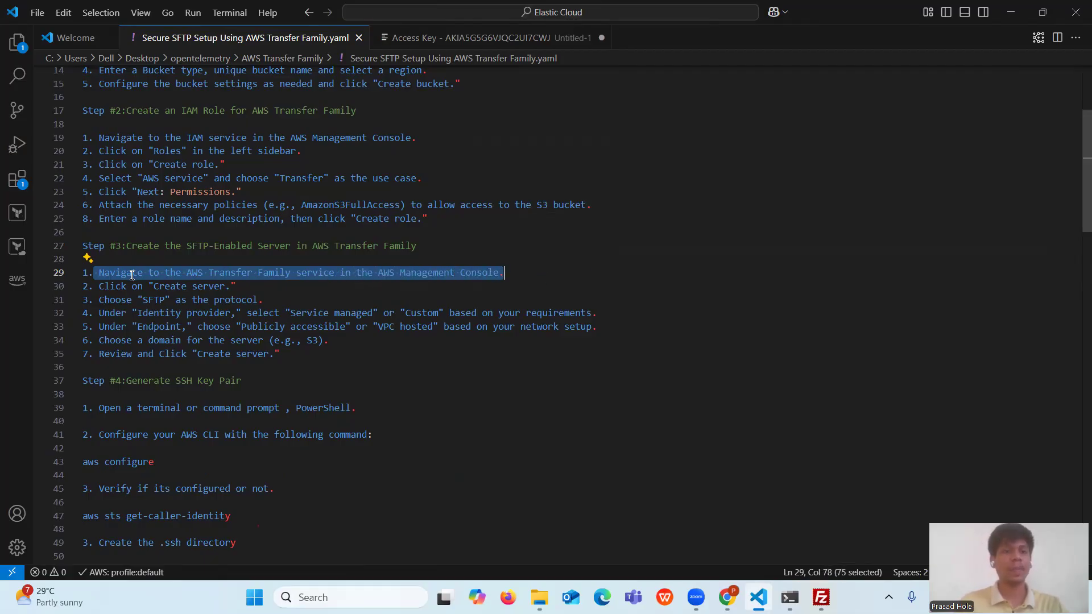
left_click_drag(95, 285, 322, 348)
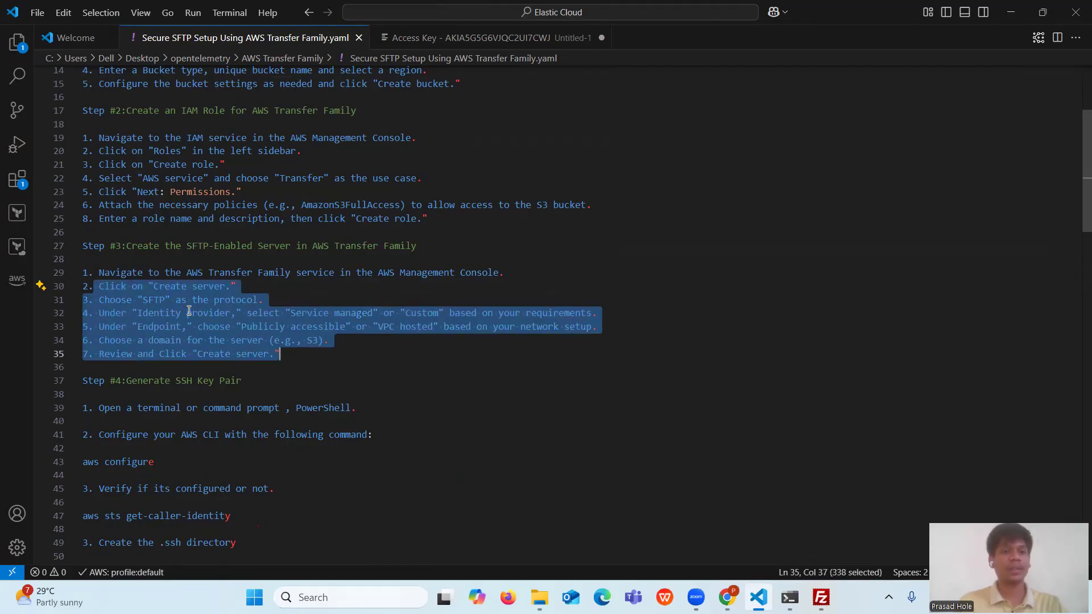
left_click(354, 395)
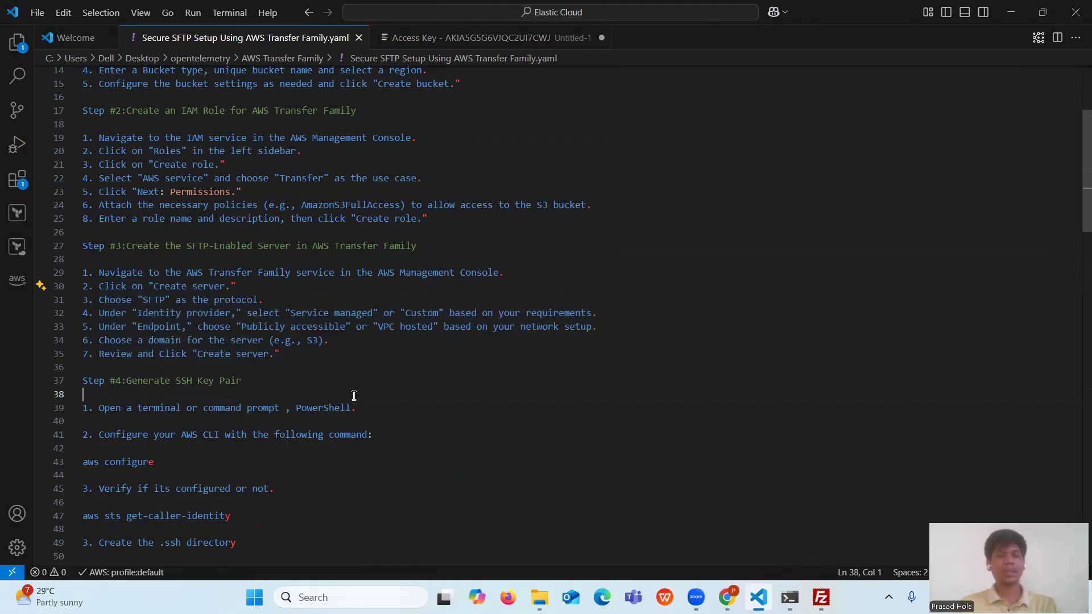
- Search for AWS Transfer Family and open its service page in a new tab
left_click(728, 597)
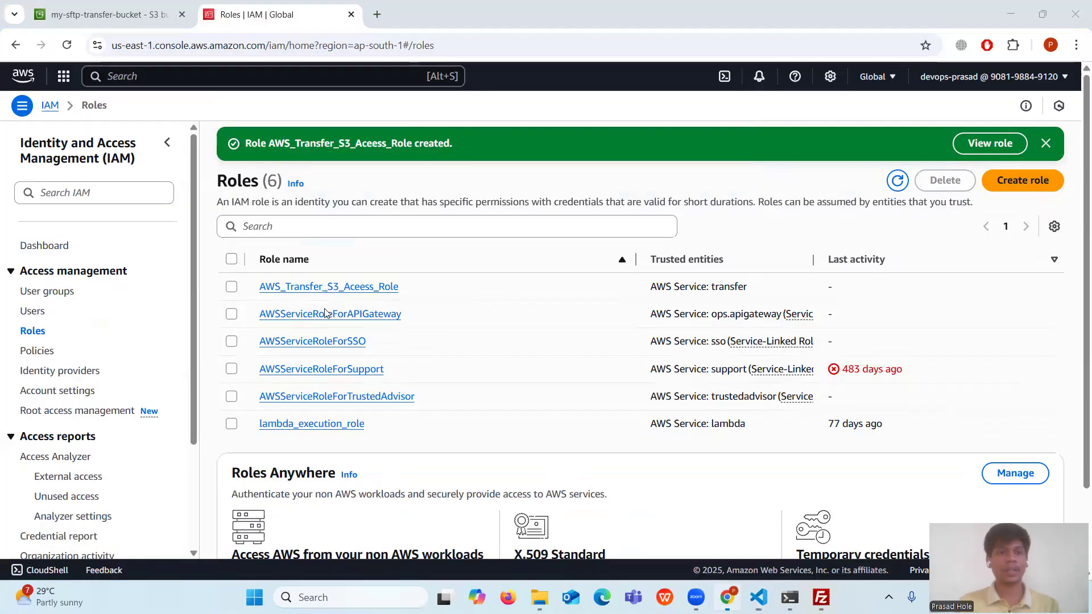
left_click(149, 78)
type("AW")
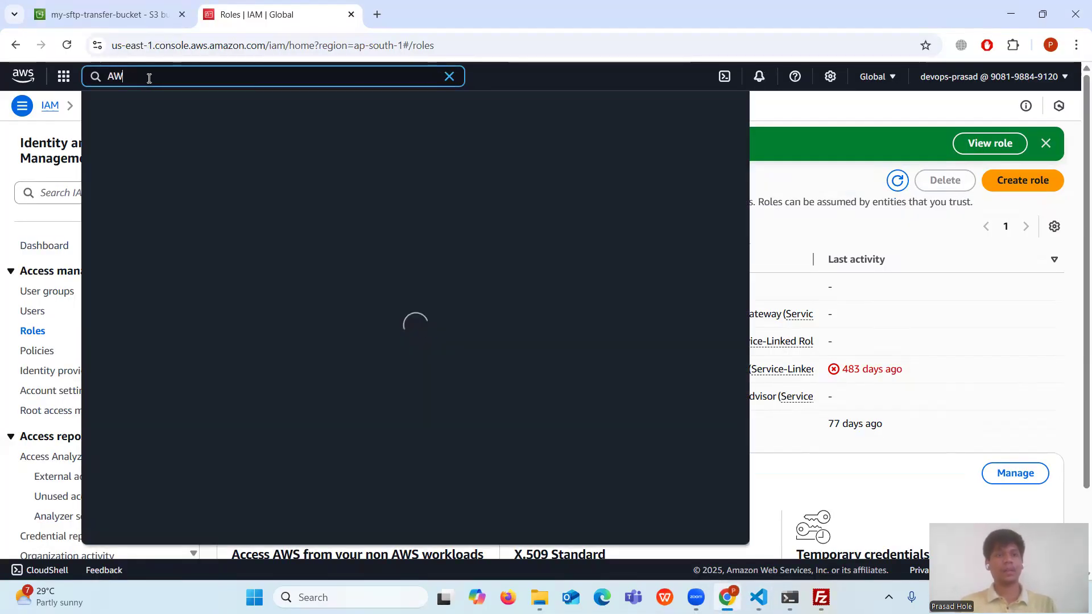
type("S Transfer")
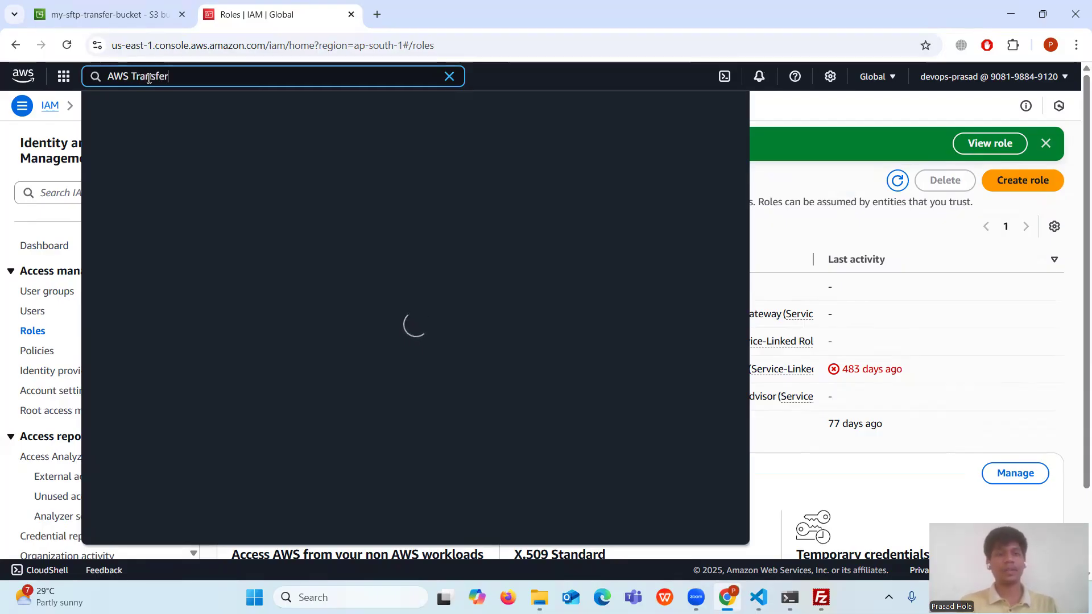
type(" Fami")
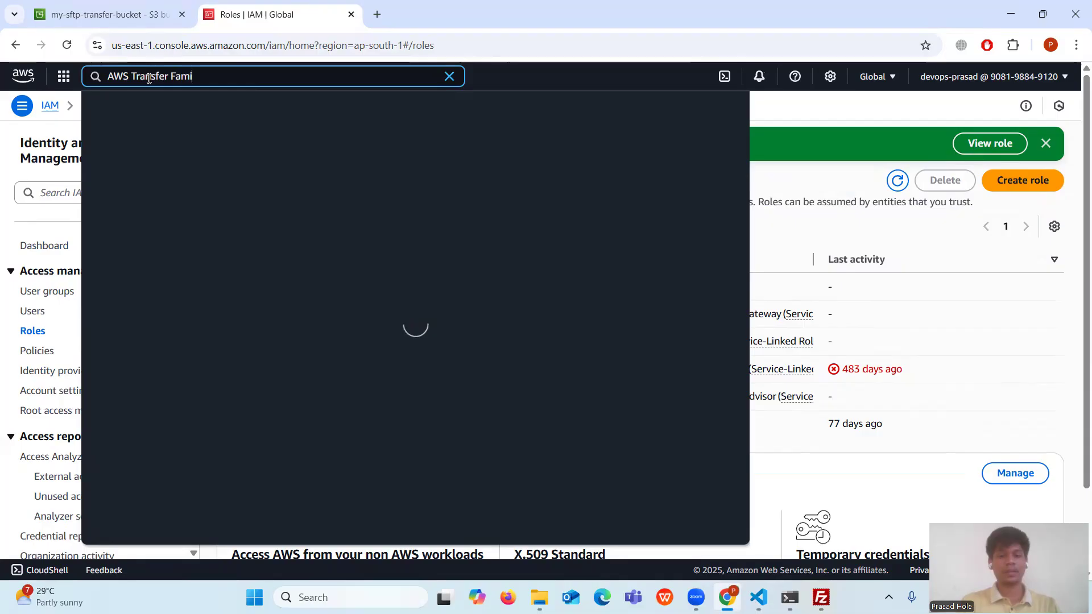
type("ly")
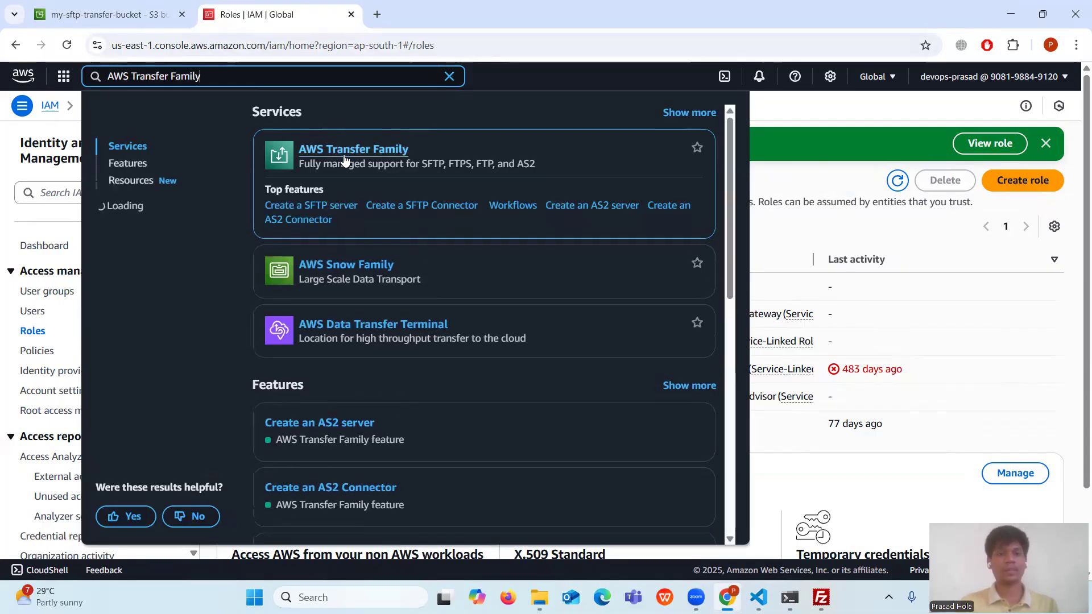
middle_click(352, 143)
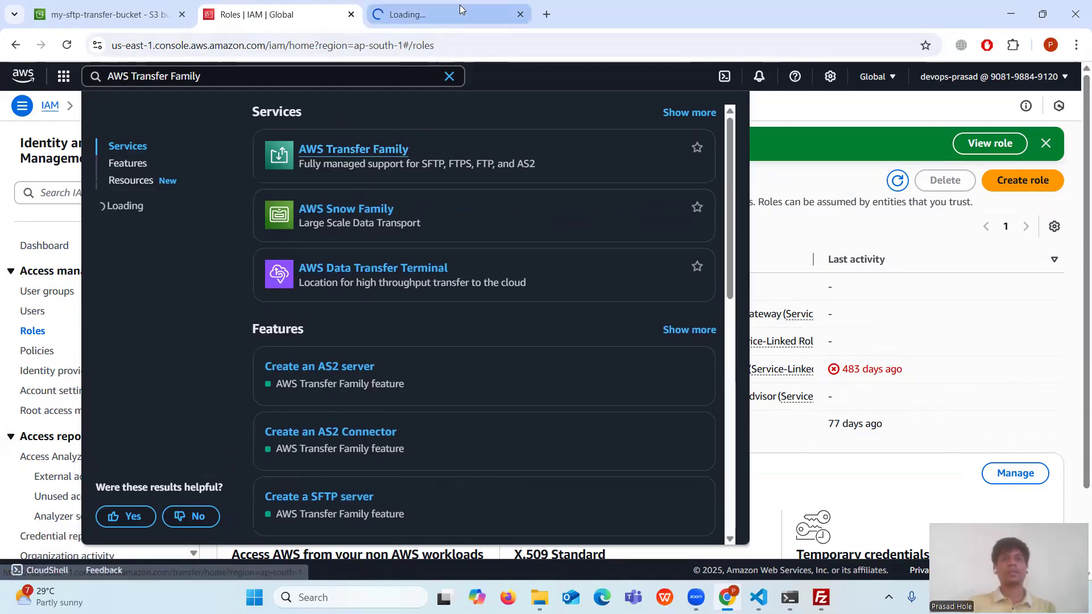
left_click(602, 50)
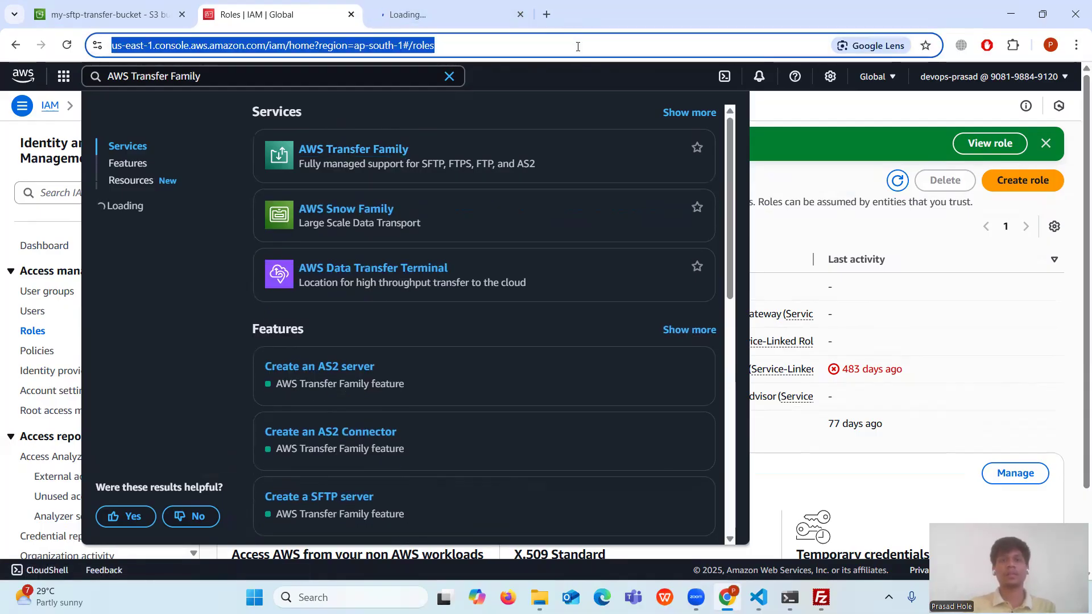
left_click(802, 114)
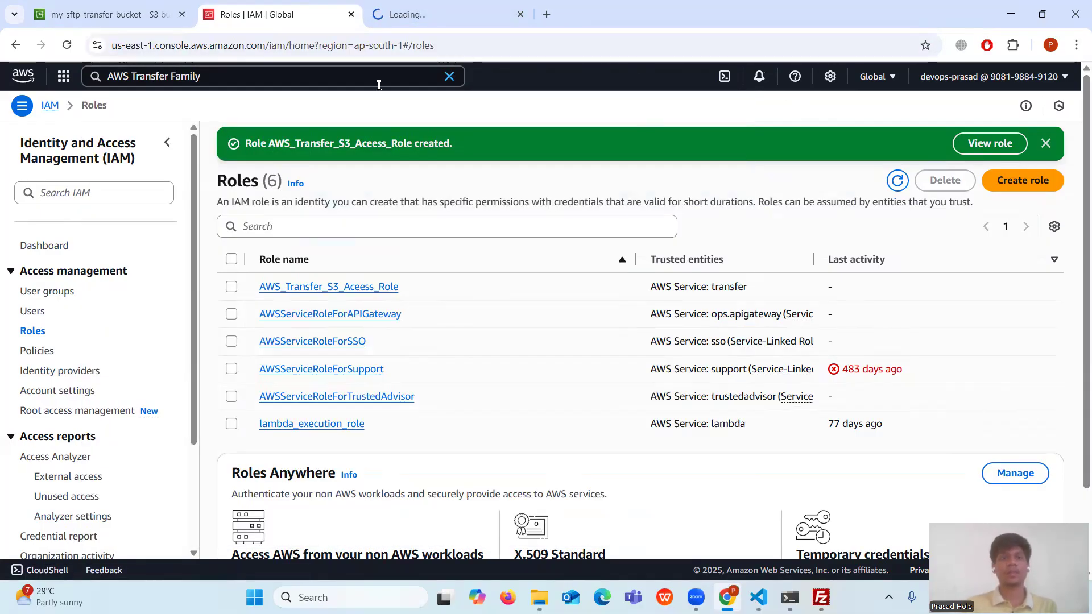
left_click(424, 14)
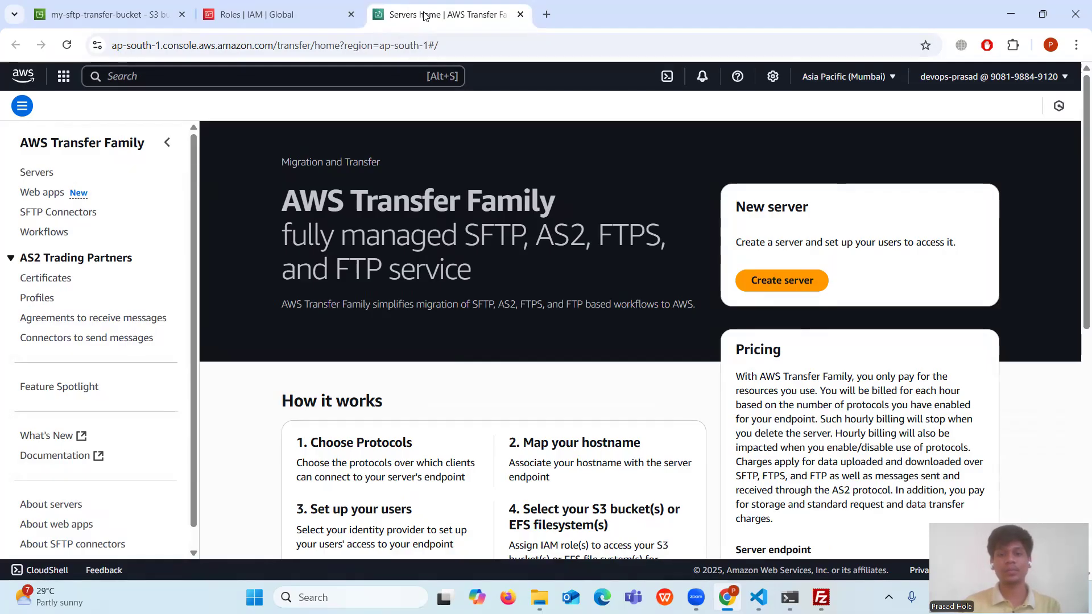
- Create a server with SFTP as the only protocol and Service managed users, advancing to endpoint choice
left_click(774, 280)
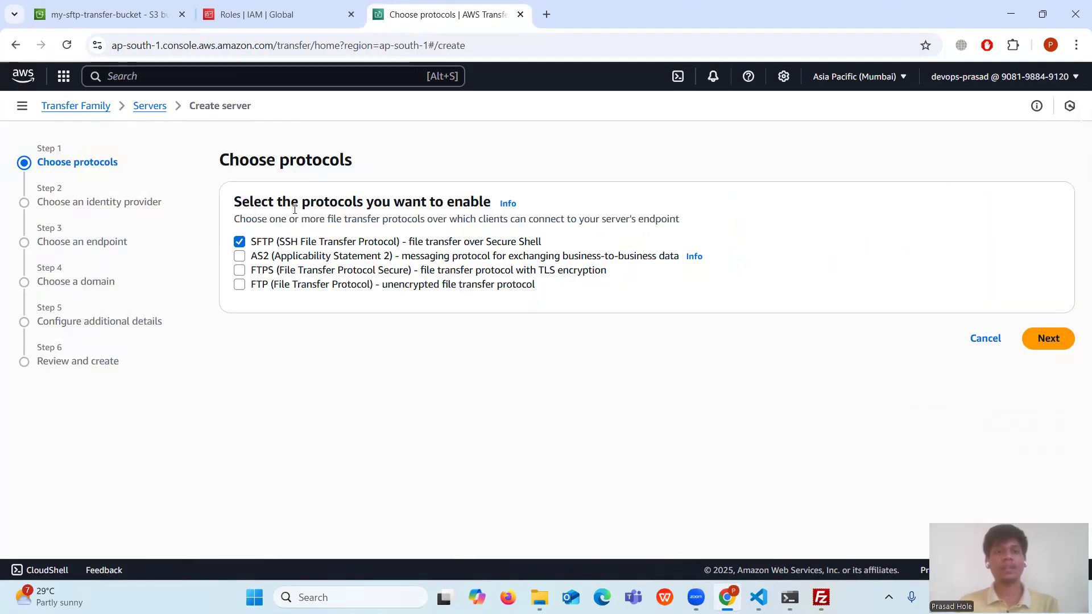
double_click(273, 243)
left_click(1050, 344)
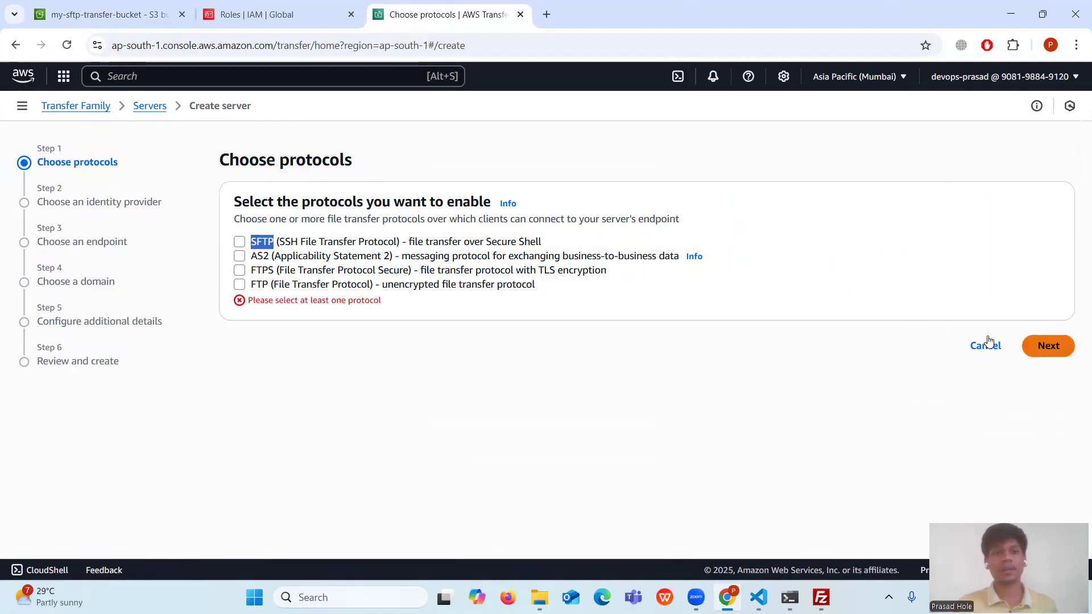
left_click(239, 245)
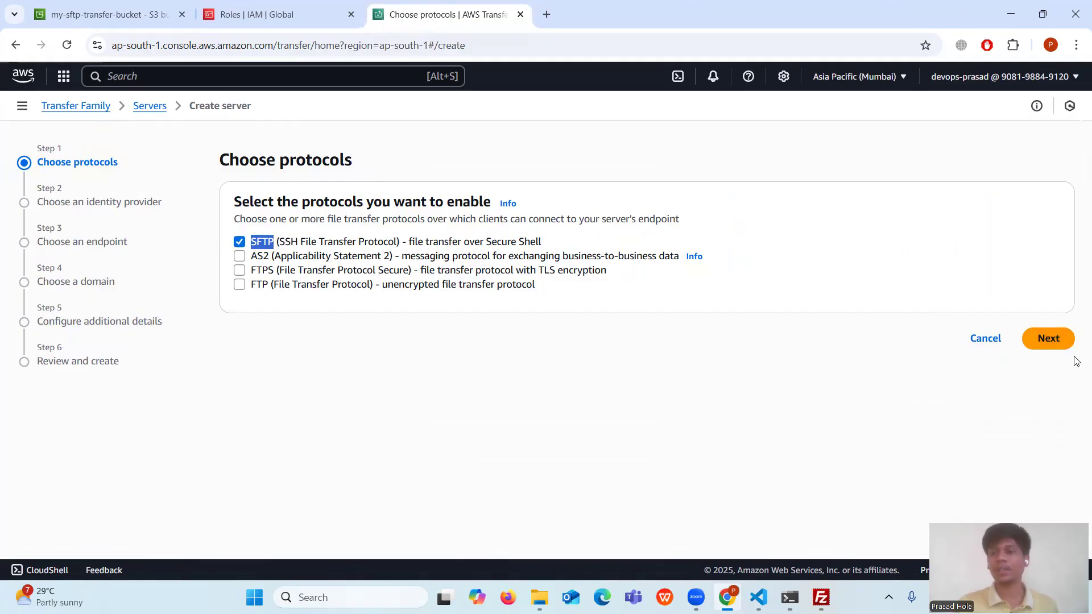
left_click(1048, 339)
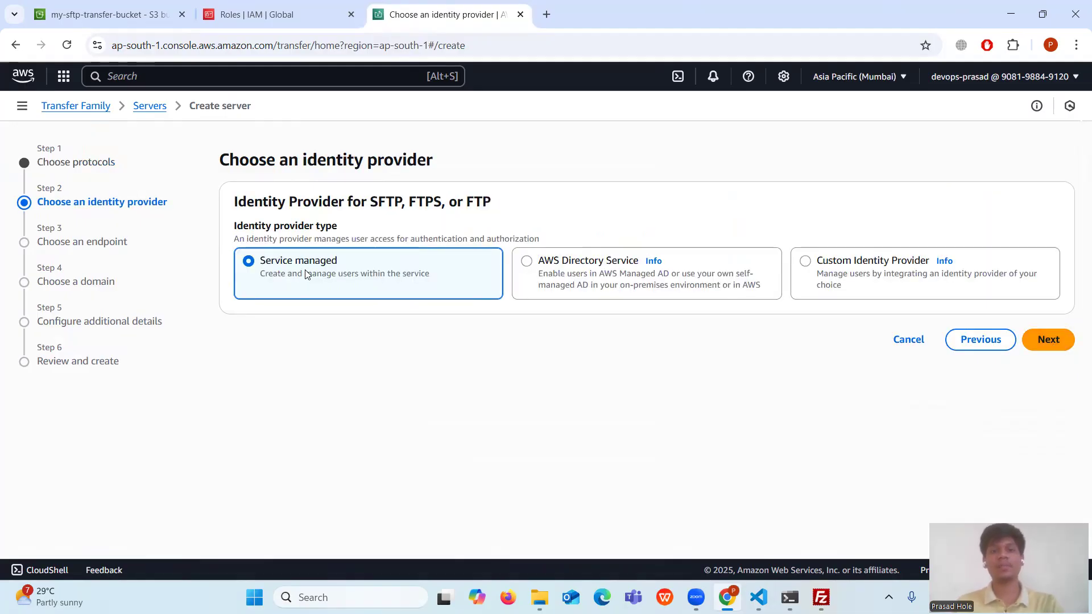
left_click(1047, 341)
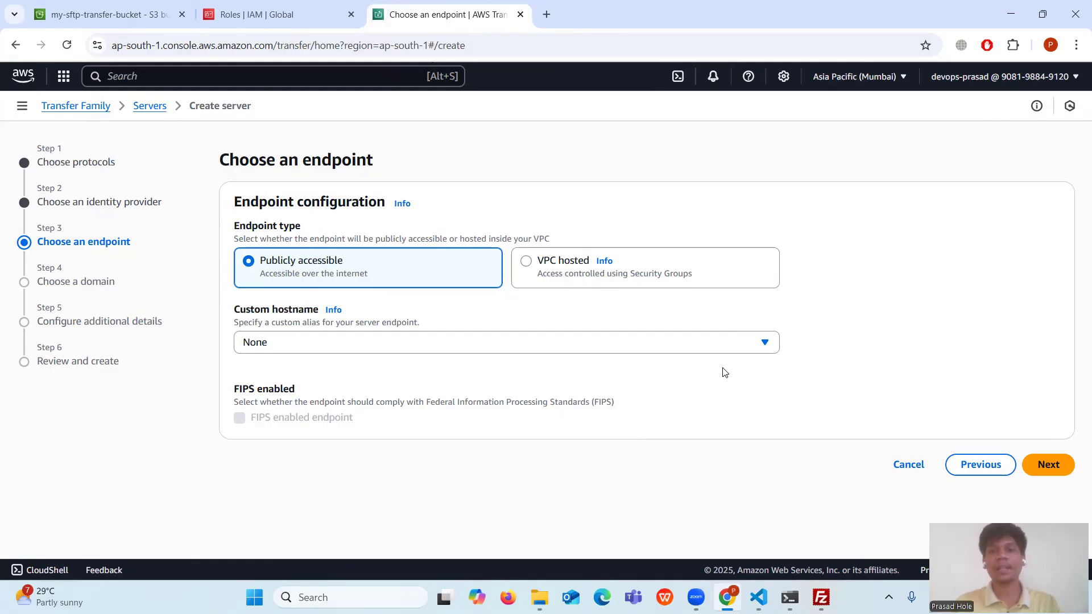
- Keep the Public endpoint, Amazon S3 domain and default additional details to reach Review and create
left_click(1051, 464)
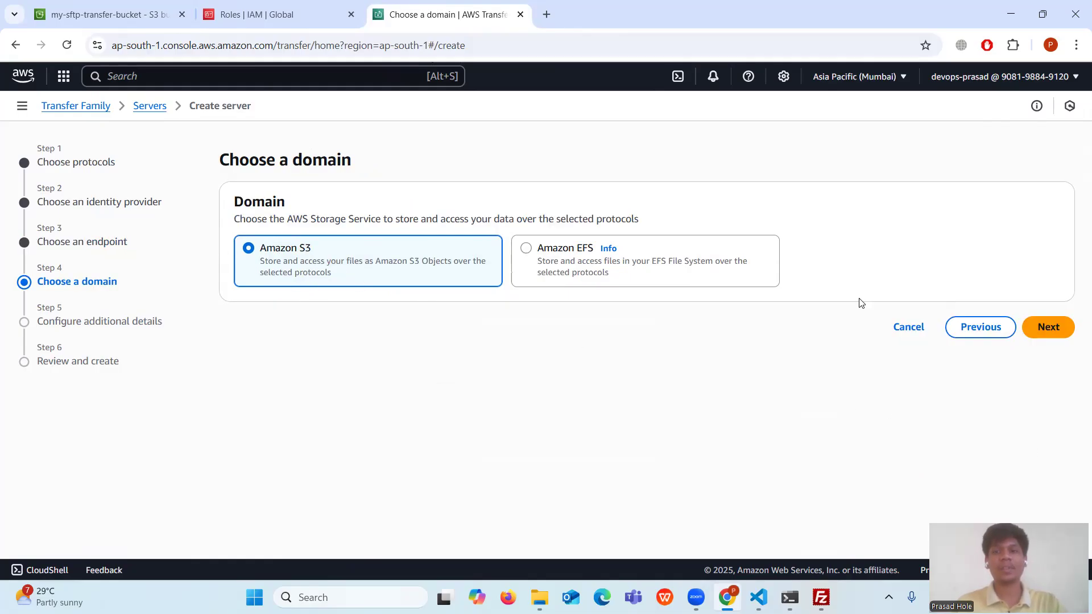
left_click(1052, 331)
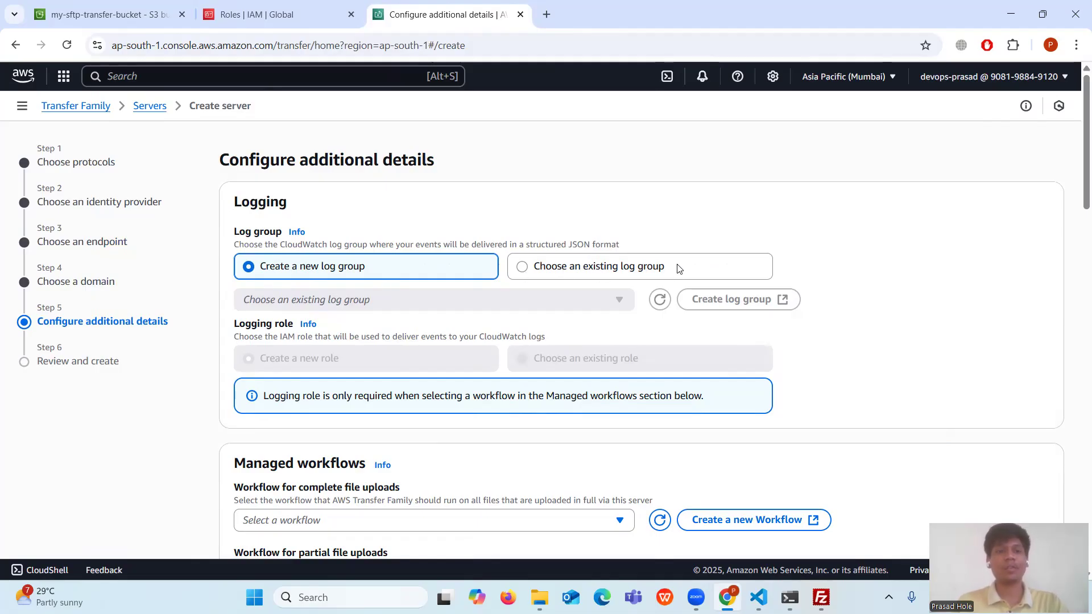
scroll(679, 269, "down", 20)
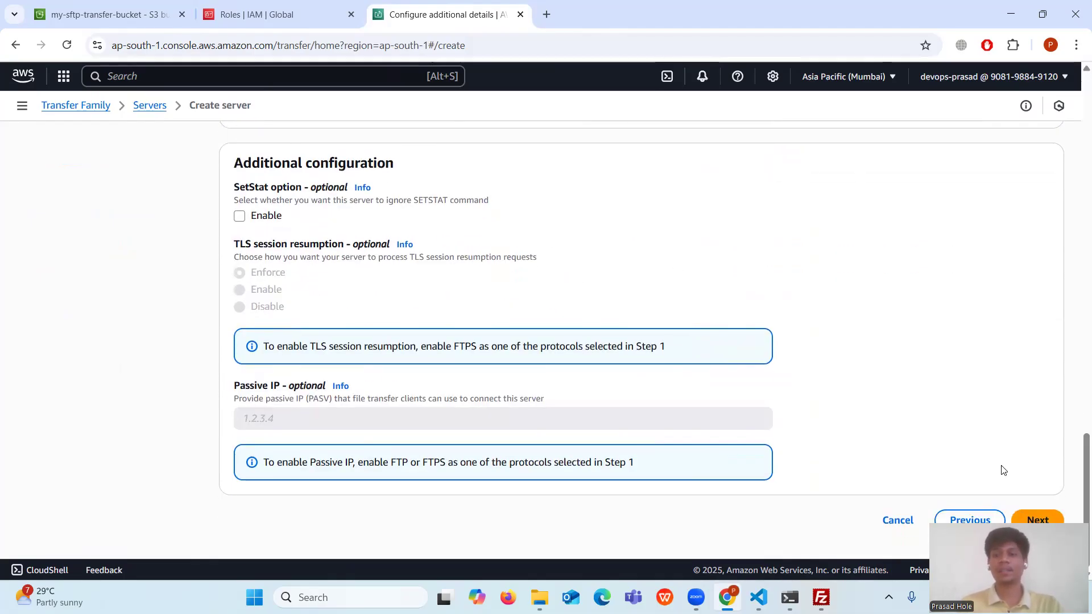
left_click(1036, 519)
- Review the SFTP, service-managed identity, Public endpoint and Amazon S3 settings, then create the server
scroll(434, 329, "down", 2)
scroll(434, 329, "up", 2)
scroll(434, 329, "down", 9)
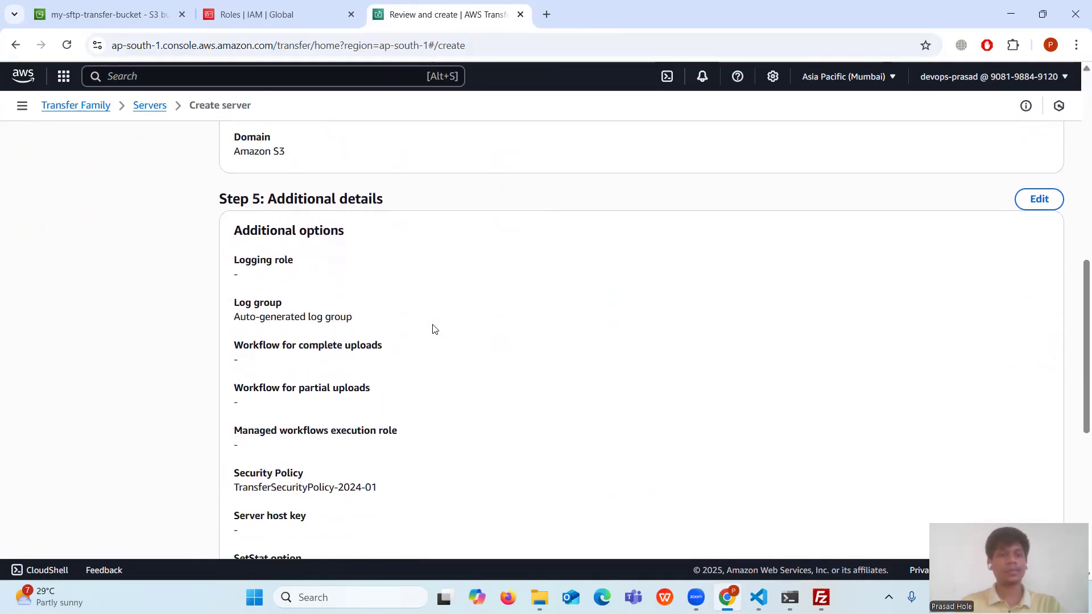
scroll(434, 329, "up", 10)
left_click_drag(316, 285, 218, 257)
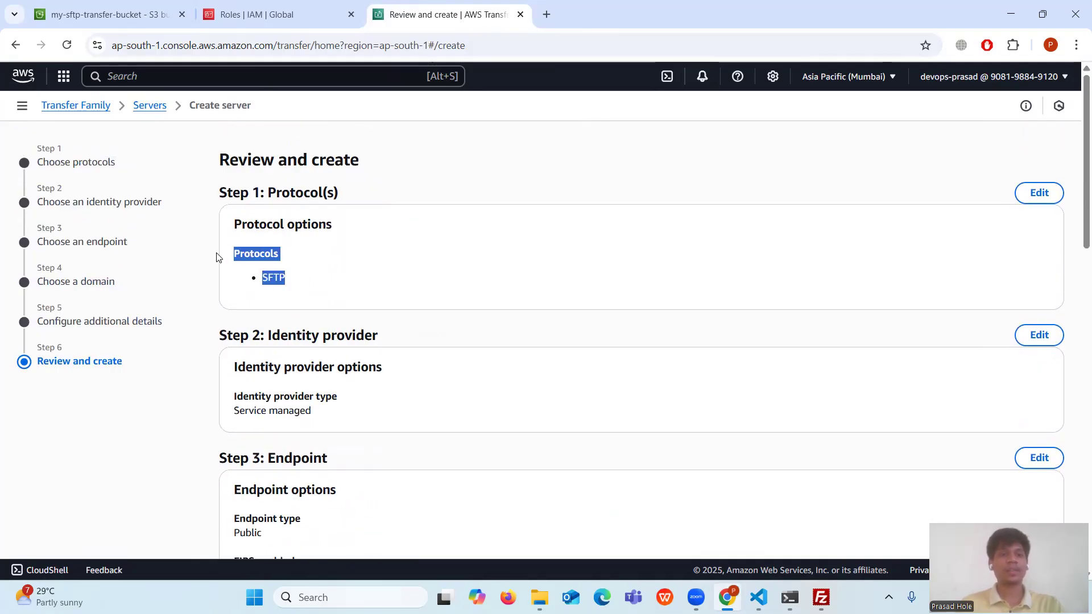
scroll(317, 283, "down", 1)
left_click_drag(320, 344, 228, 328)
scroll(236, 333, "down", 2)
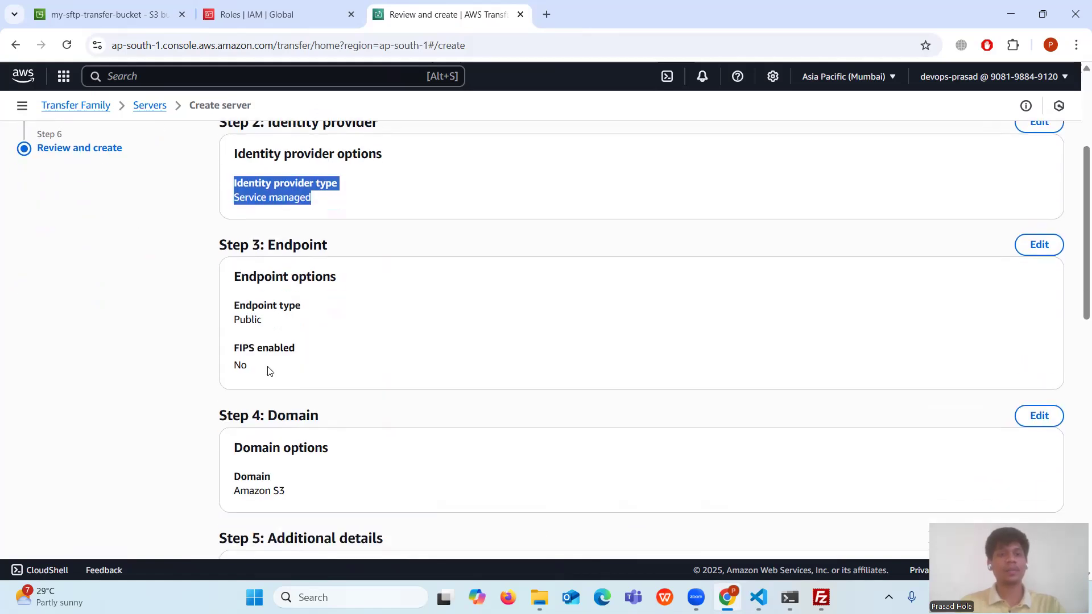
left_click_drag(298, 329, 218, 304)
scroll(257, 309, "down", 2)
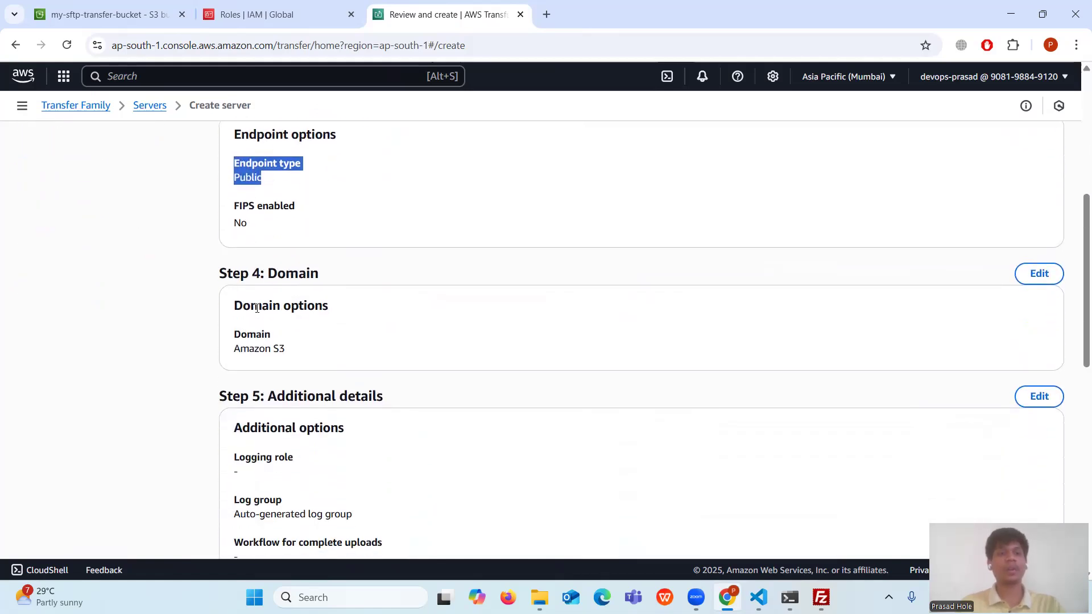
scroll(257, 309, "down", 1)
left_click_drag(308, 290, 207, 276)
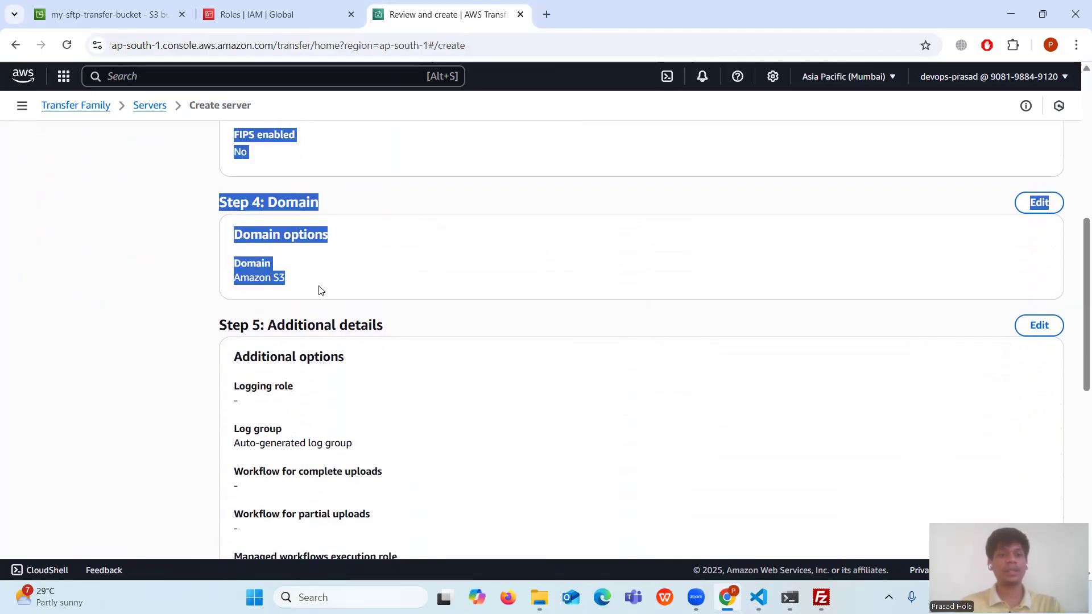
scroll(320, 290, "down", 3)
scroll(344, 295, "down", 4)
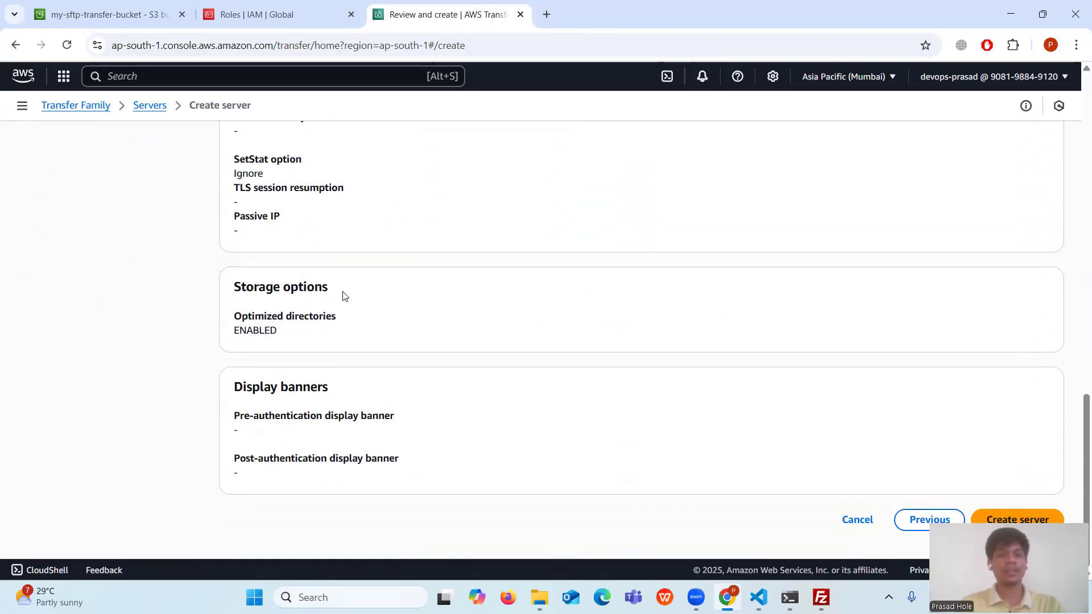
left_click(1030, 520)
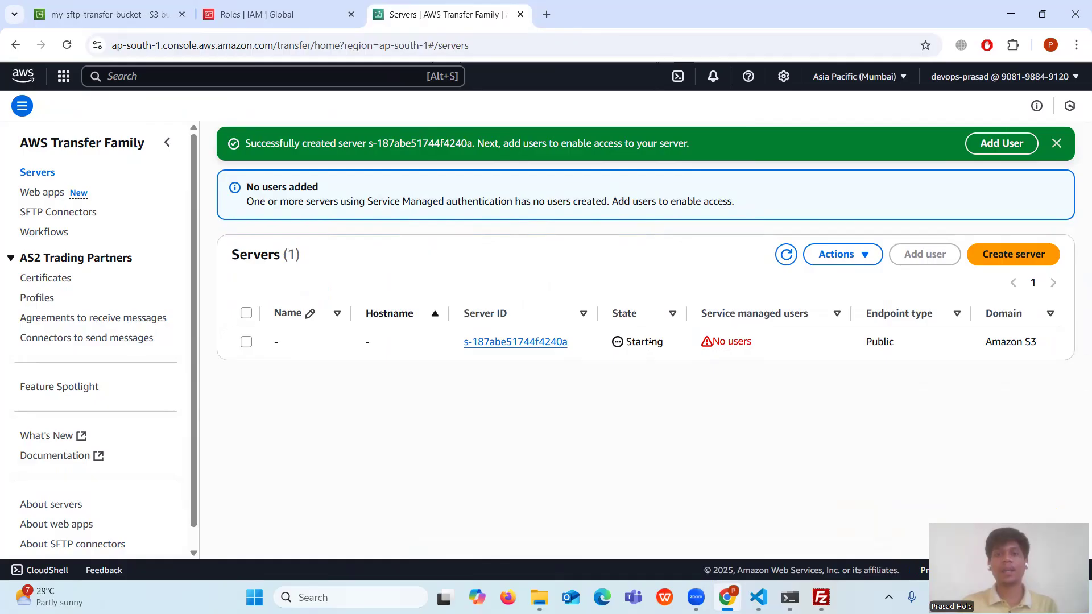
left_click_drag(671, 349, 609, 348)
left_click(648, 377)
- Take 'aws configure' from line 43 of the SFTP setup notes and run it in PowerShell
key("alt+Tab")
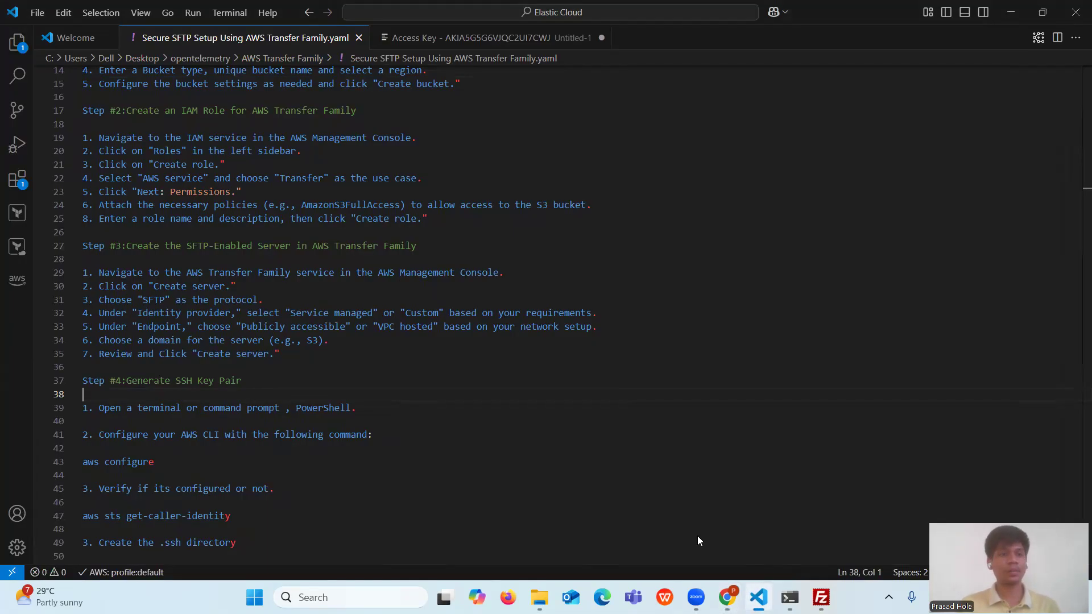
left_click_drag(259, 382, 83, 381)
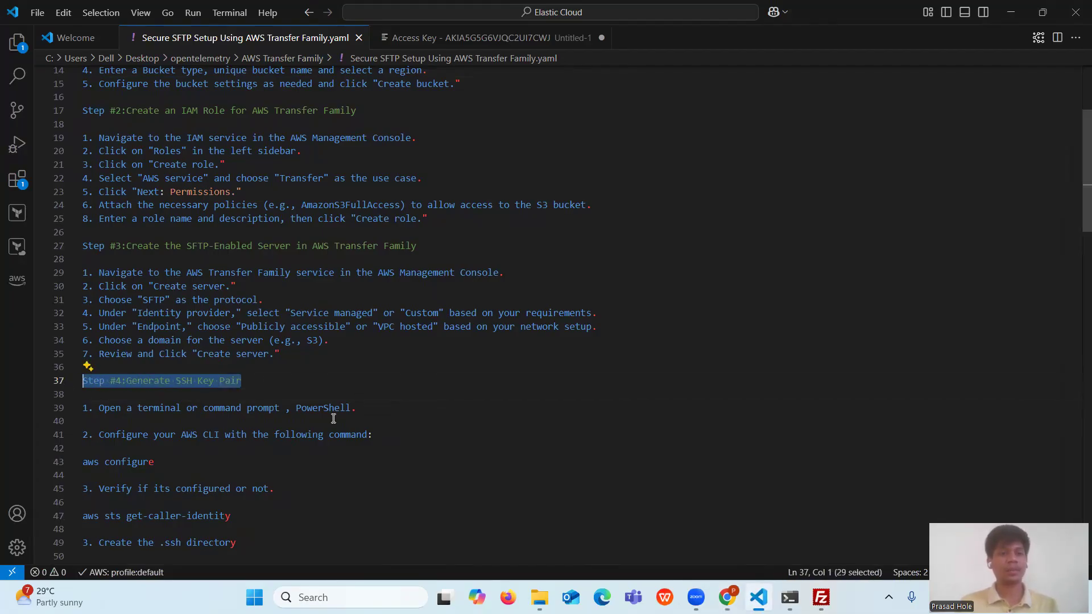
triple_click(216, 409)
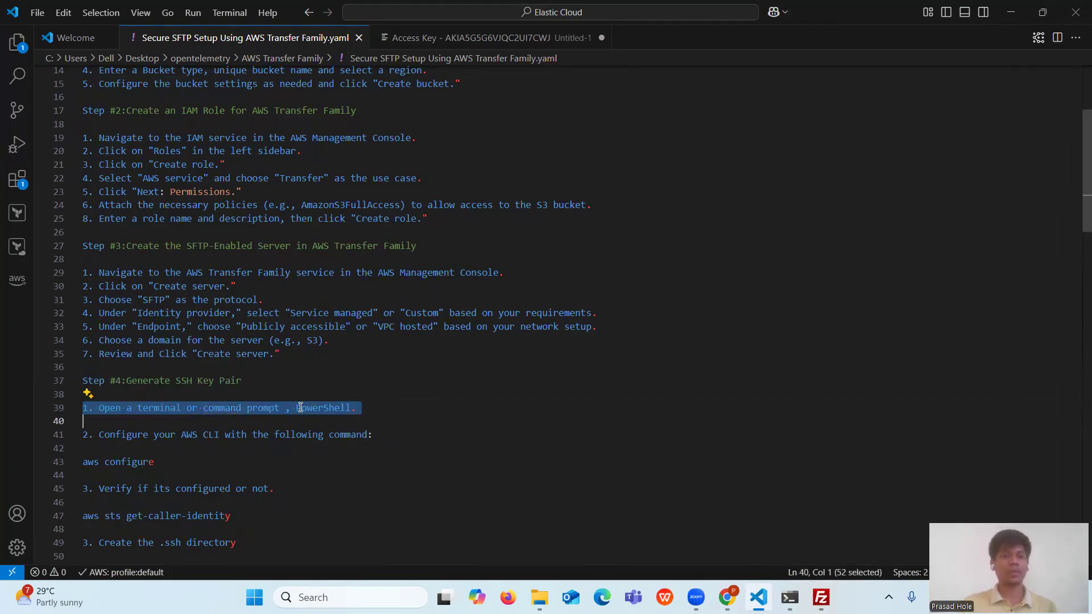
left_click(437, 409)
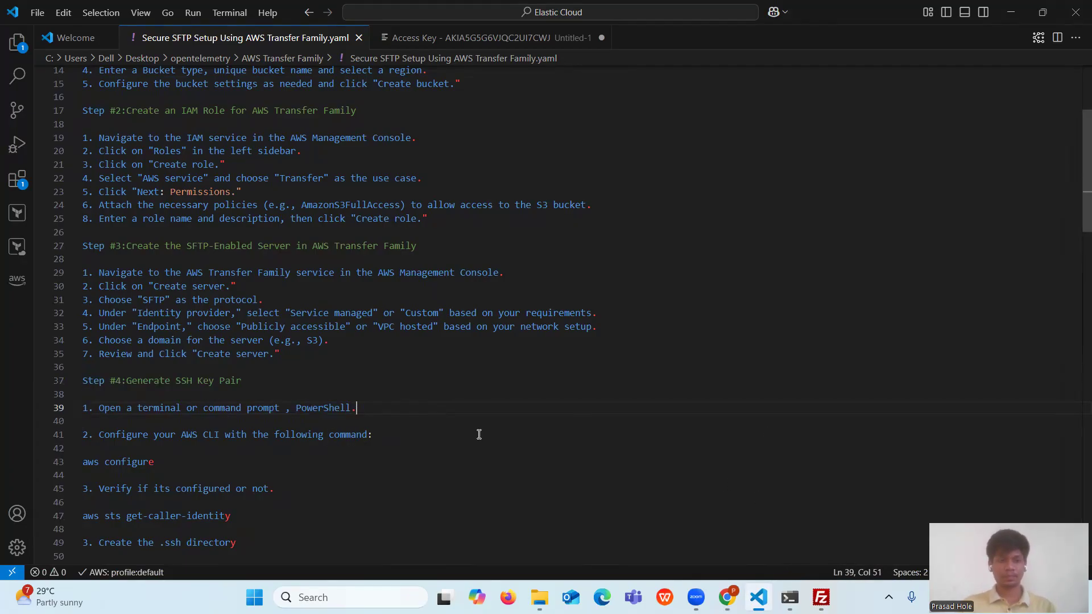
left_click_drag(99, 436, 395, 440)
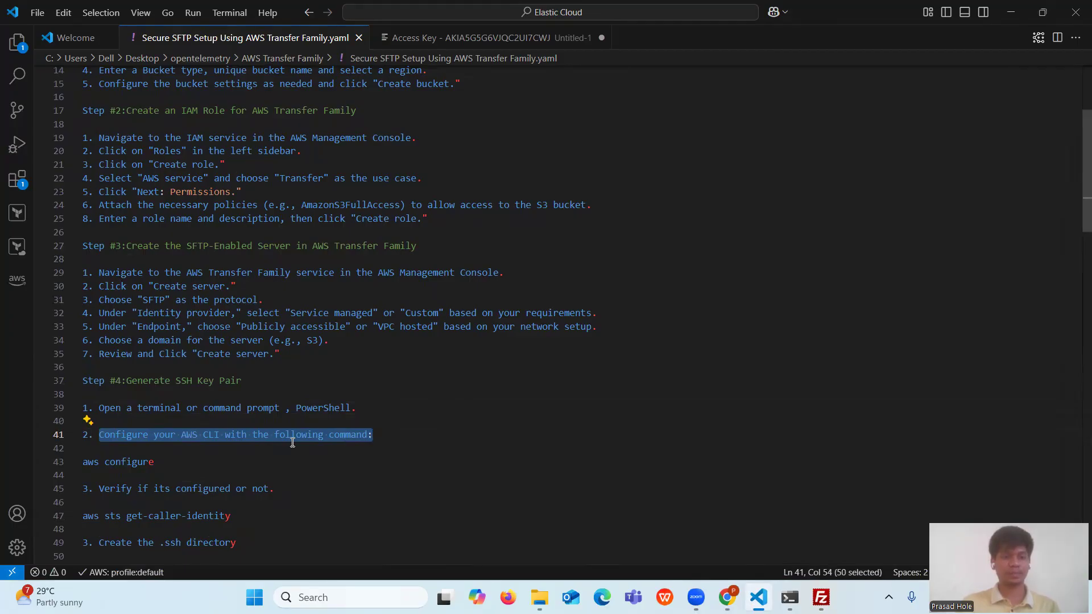
left_click_drag(156, 464, 76, 468)
key("ctrl+c")
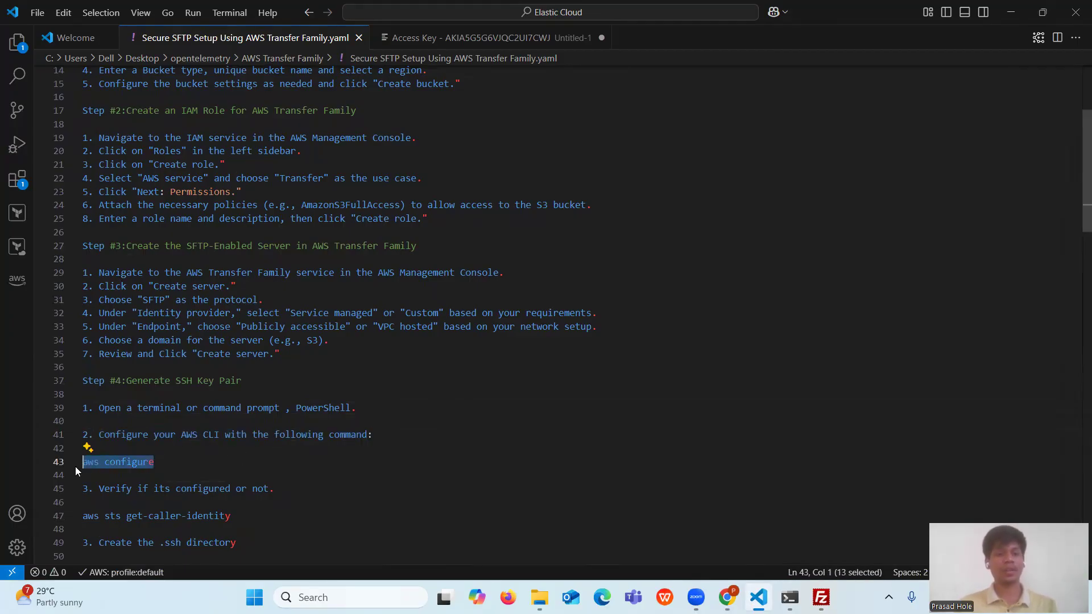
left_click(791, 596)
key("ctrl+v")
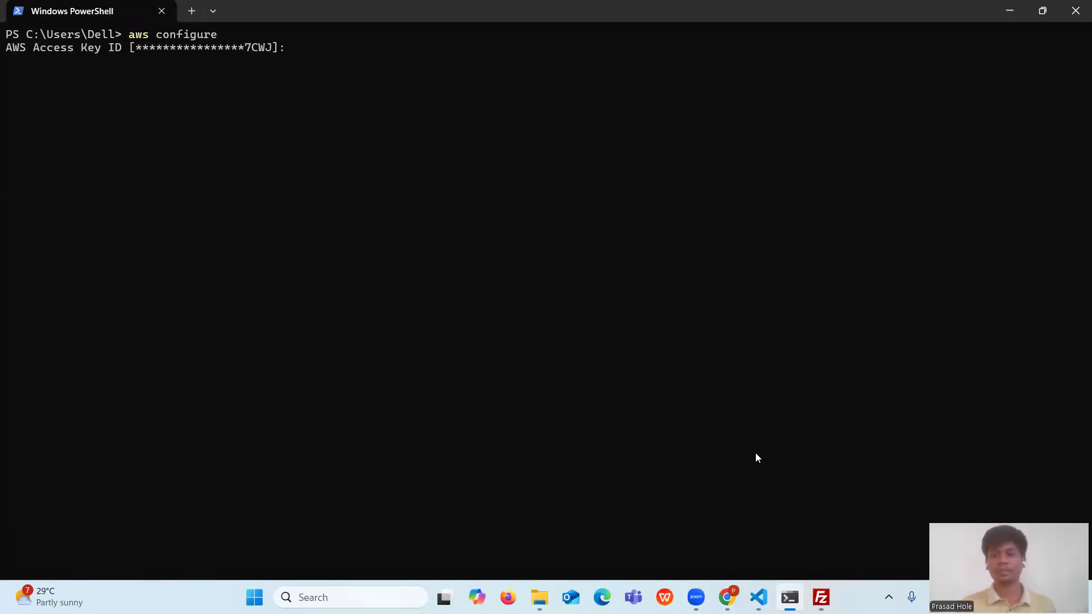
- Copy the access key ID from line 1 of the key notes and enter it at the prompt
left_click(758, 597)
left_click(508, 38)
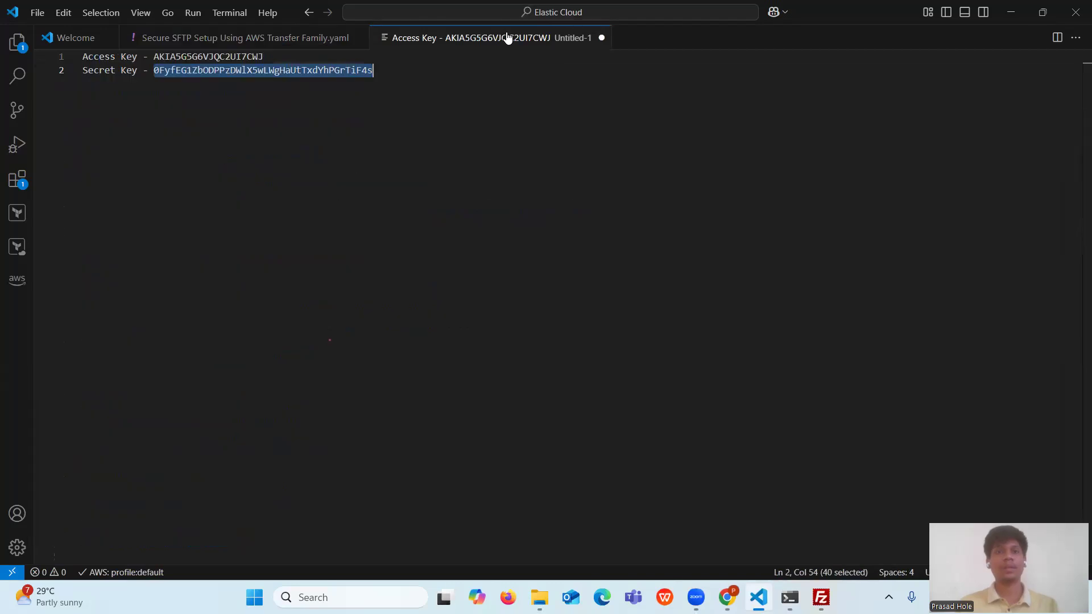
left_click_drag(153, 56, 263, 57)
key("ctrl+c")
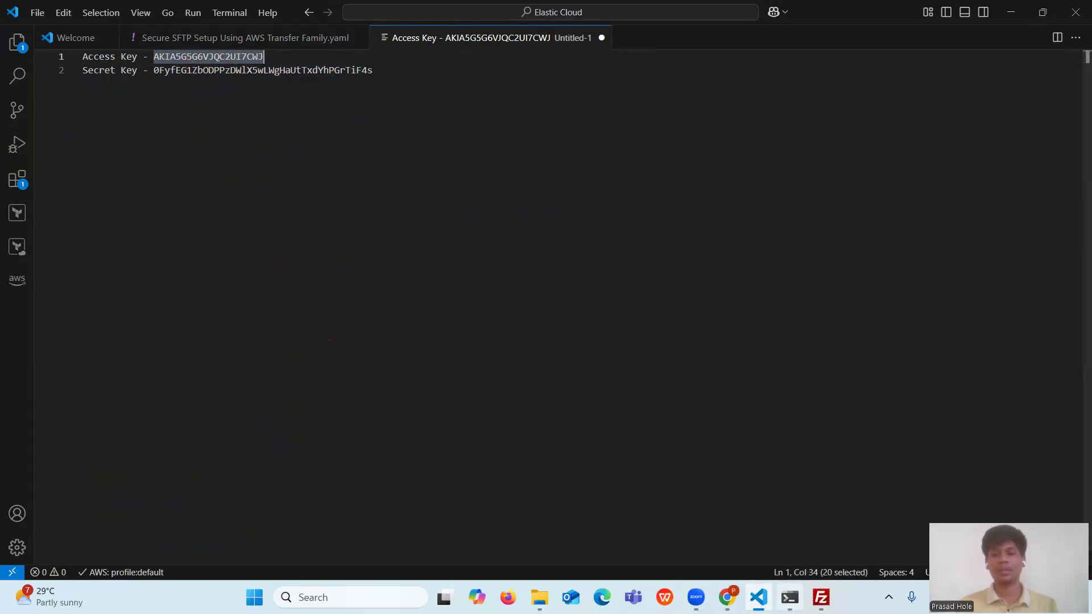
left_click(791, 598)
key("ctrl+v")
key("Return")
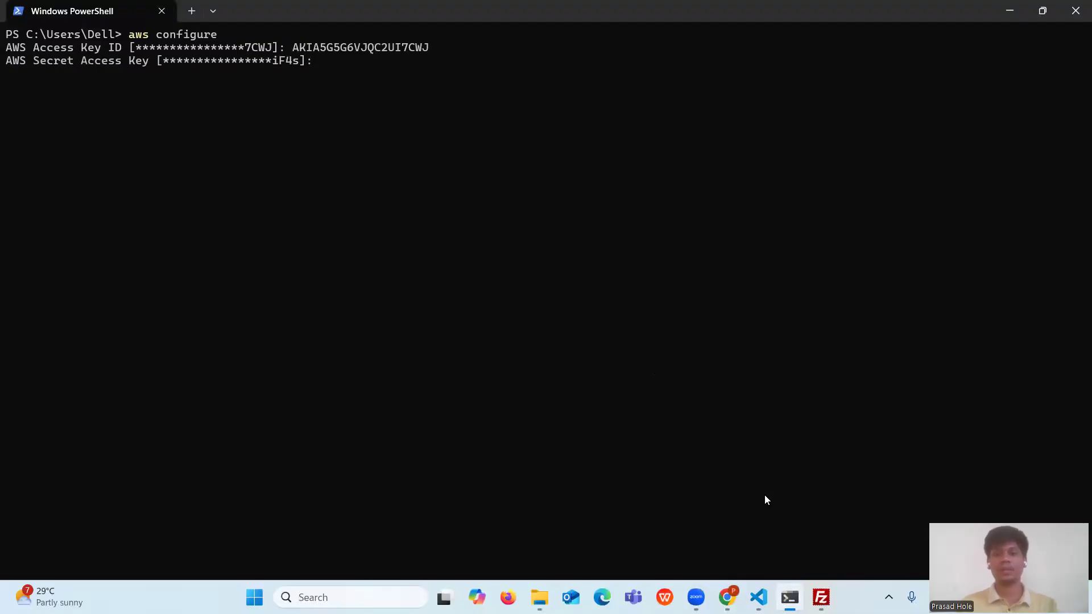
- Copy the secret access key from line 2 of the notes and enter it at the prompt
left_click(759, 597)
left_click_drag(153, 70, 374, 70)
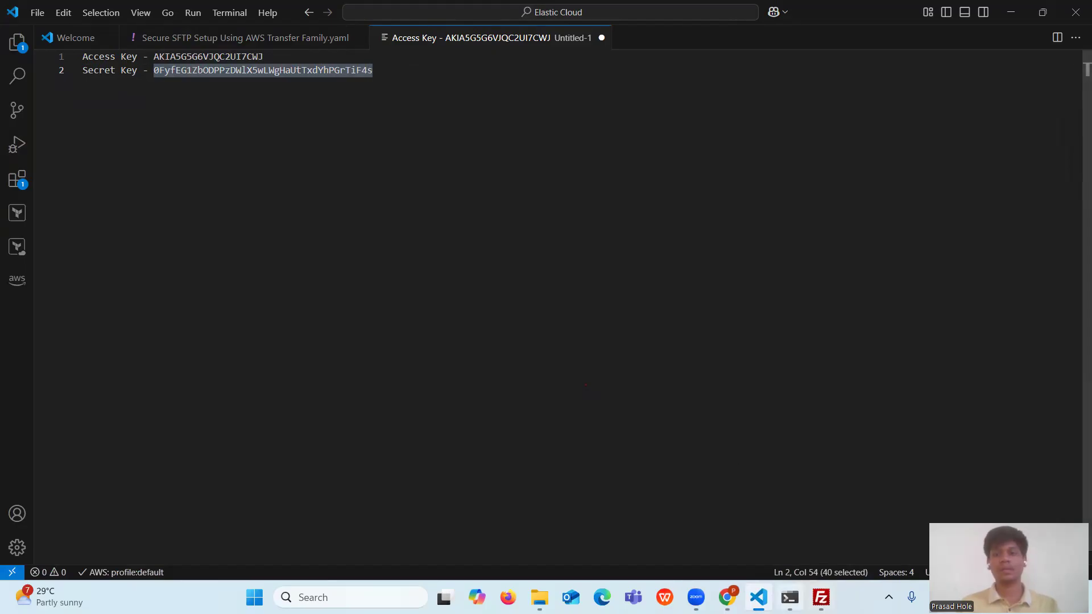
key("ctrl+c")
key("alt+Tab")
key("ctrl+v")
key("Return")
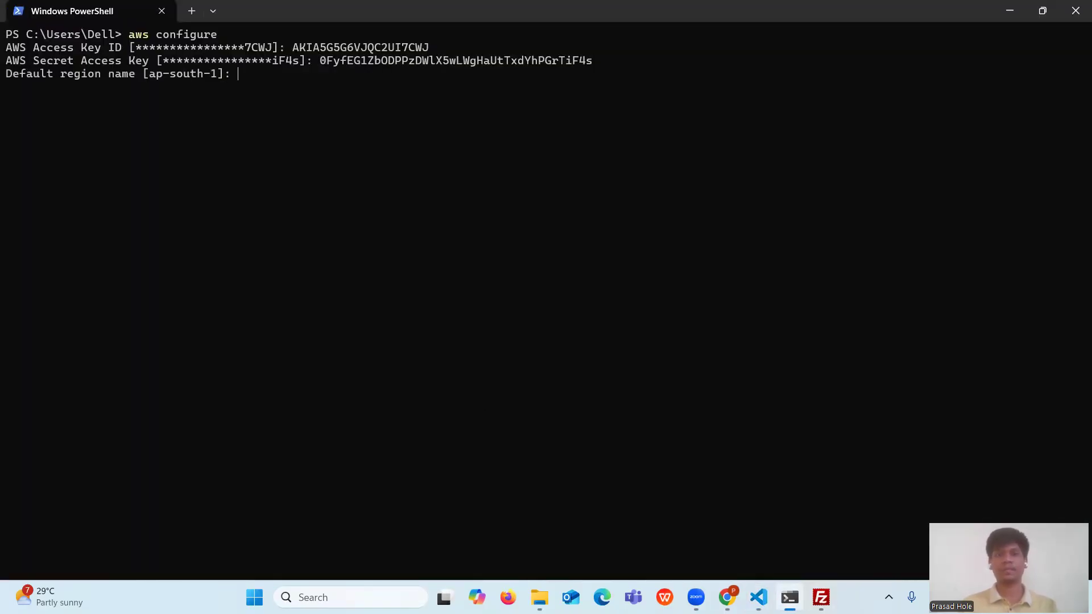
- Set the default region to ap-south-1 and the output format to json
type("ap-")
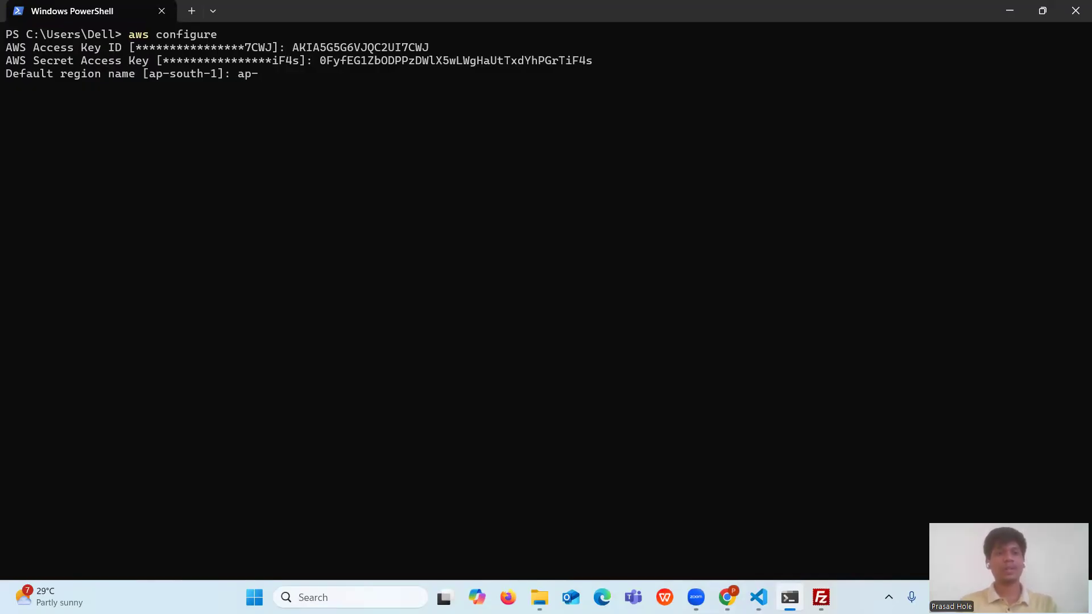
type("south-1")
key("Return")
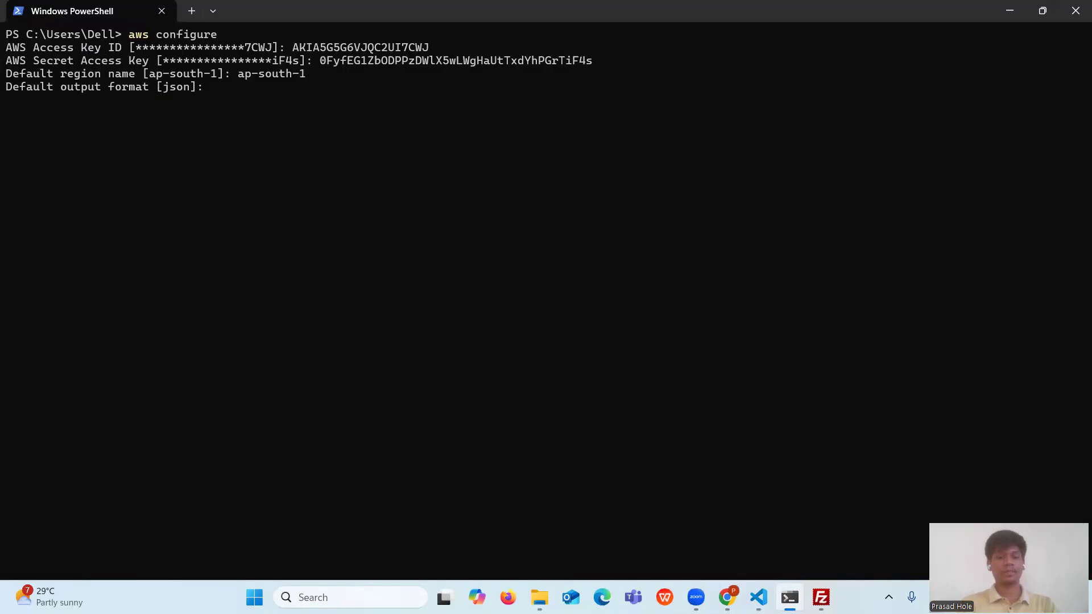
type("json")
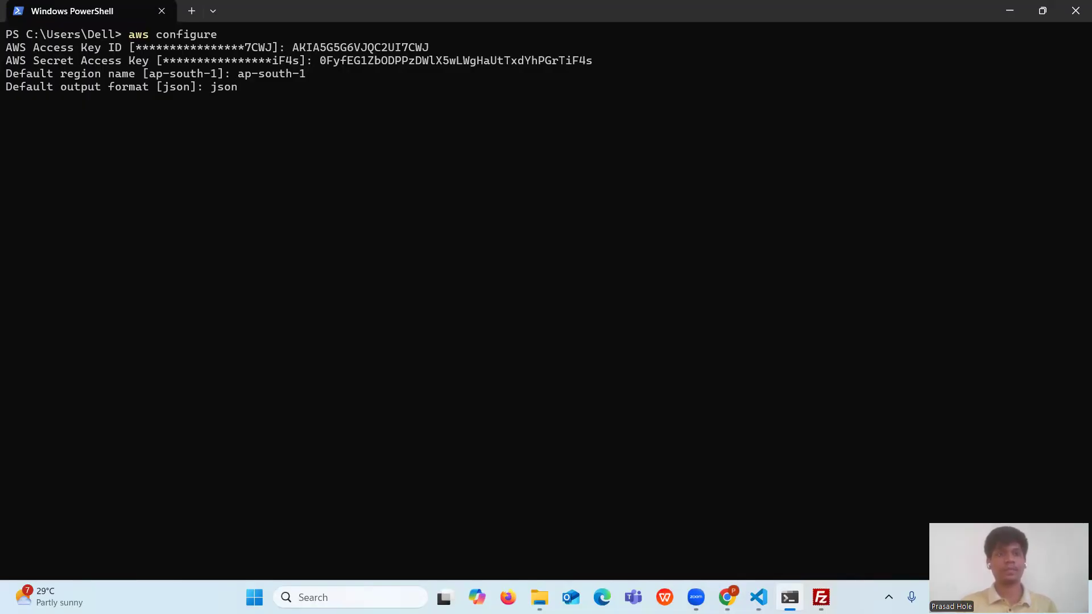
key("Return")
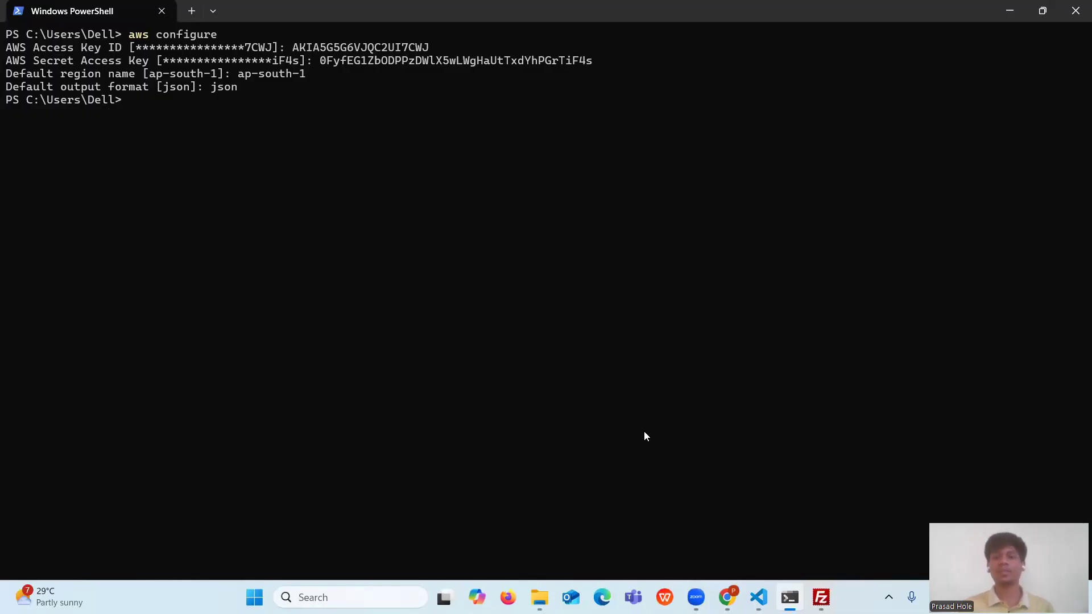
- Run 'aws sts get-caller-identity' from the setup notes to verify the configured IAM user
left_click(759, 597)
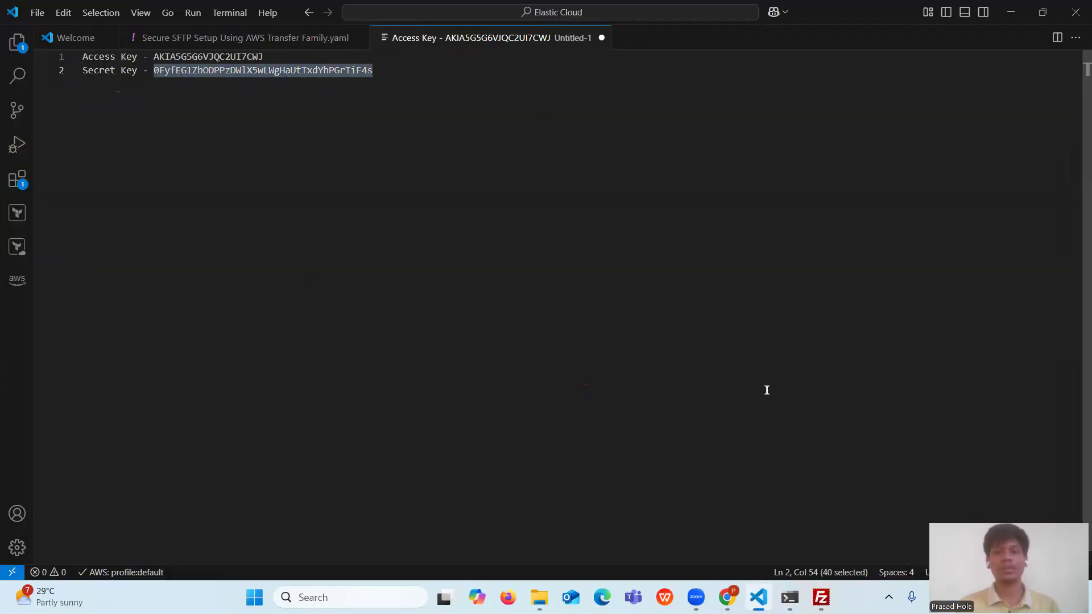
left_click(288, 38)
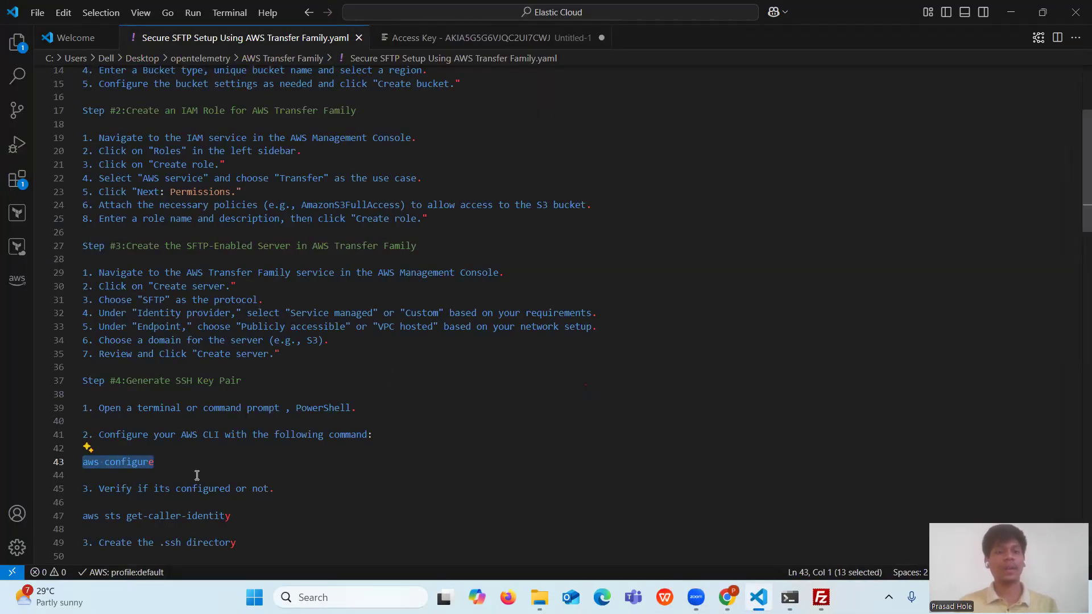
left_click_drag(234, 518, 79, 516)
key("ctrl+c")
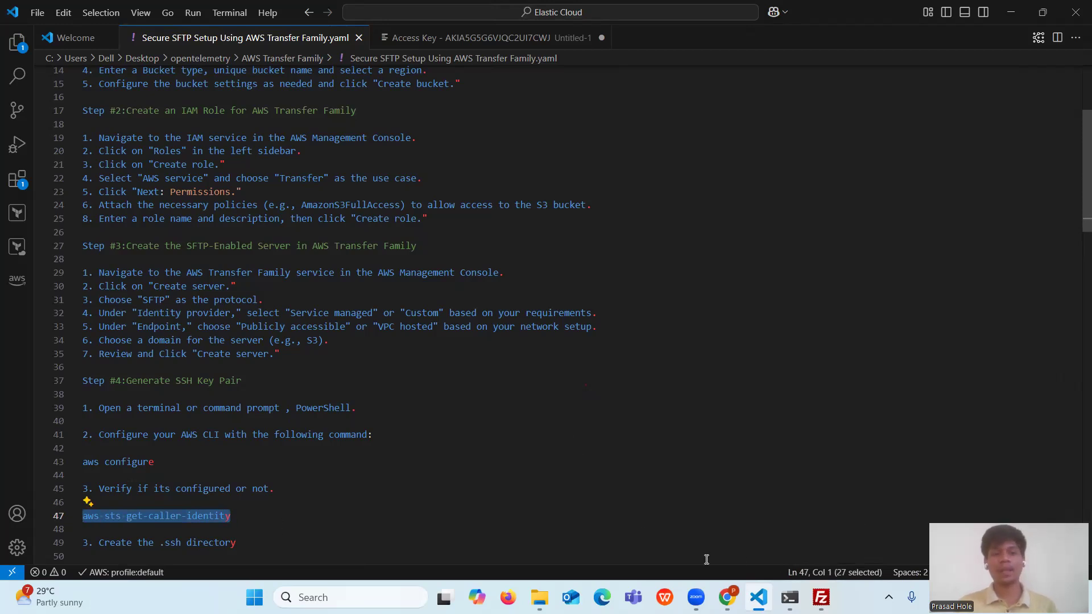
left_click(789, 597)
right_click(539, 442)
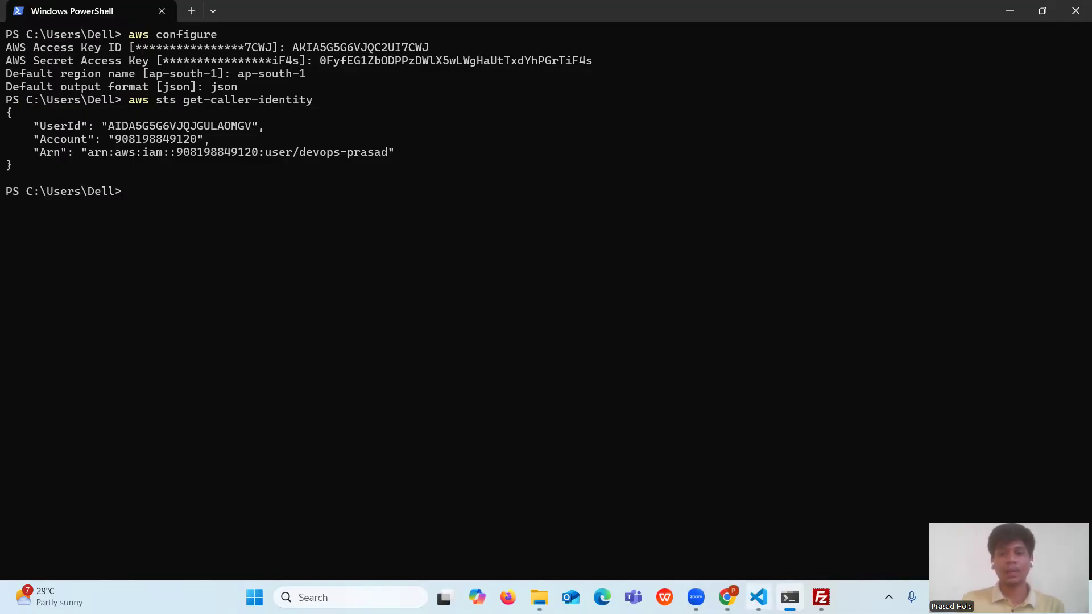
- Run 'mkdir .ssh' from line 51 of the notes to create C:\Users\Dell\.ssh
left_click(759, 598)
scroll(216, 420, "down", 4)
scroll(216, 419, "down", 1)
left_click_drag(238, 329, 76, 330)
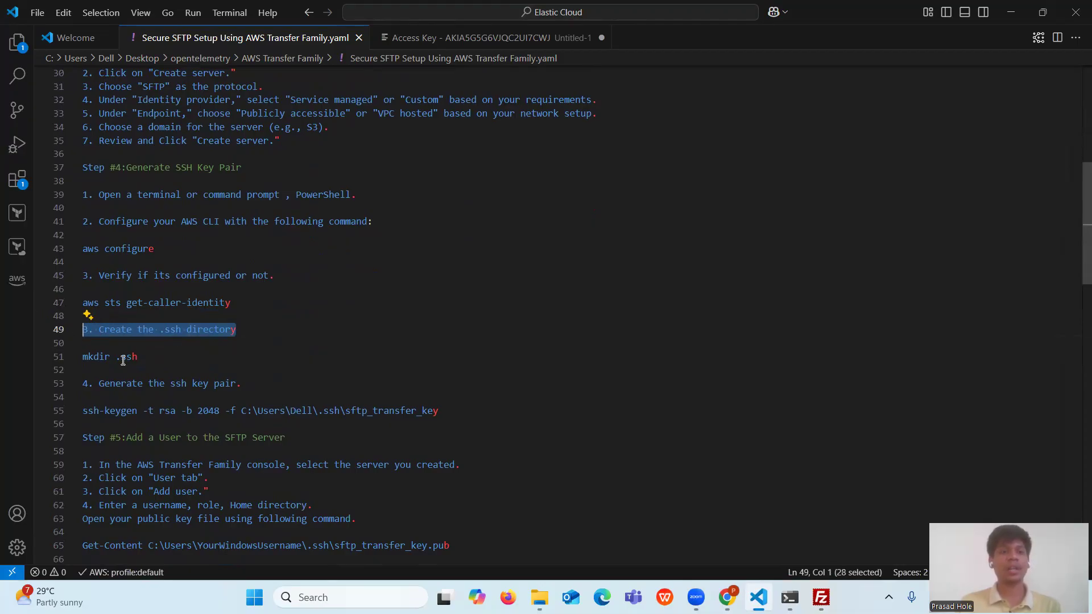
left_click_drag(138, 356, 83, 362)
key("ctrl+c")
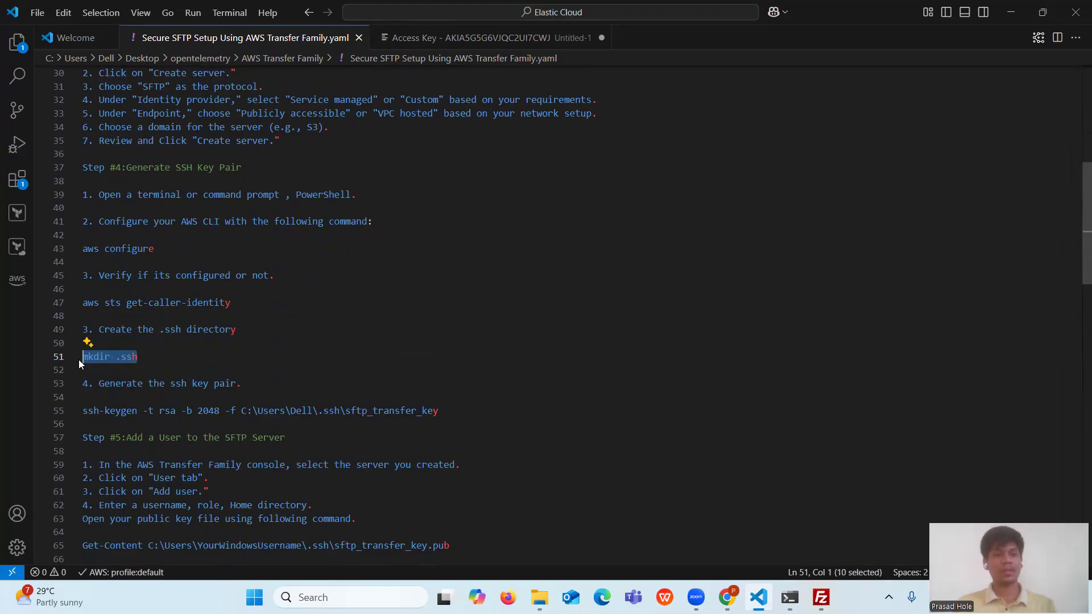
left_click(790, 597)
key("ctrl+v")
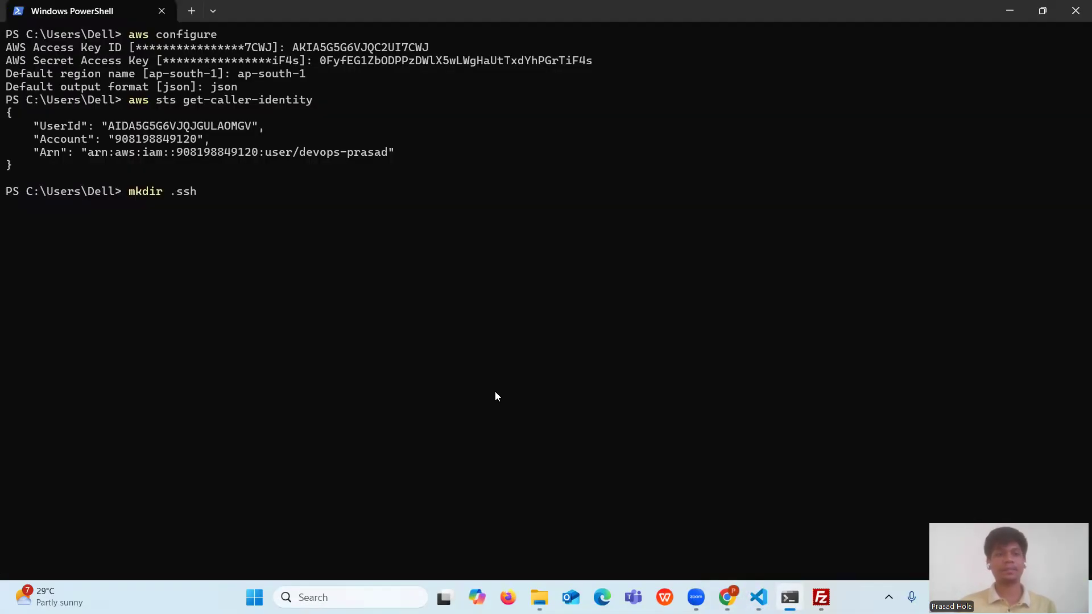
key("Return")
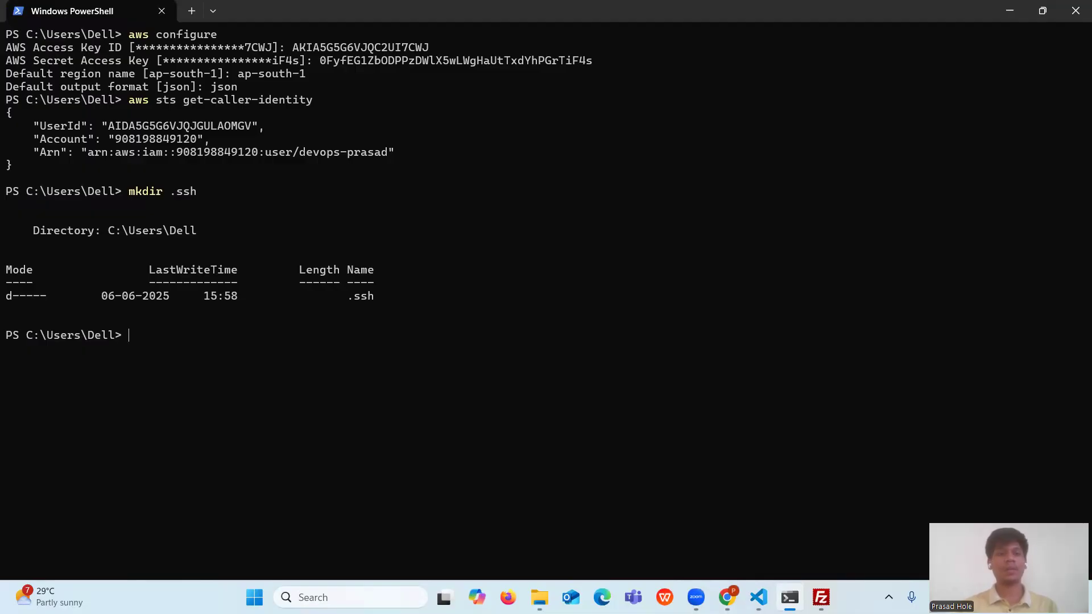
left_click_drag(385, 300, 5, 294)
left_click(368, 364)
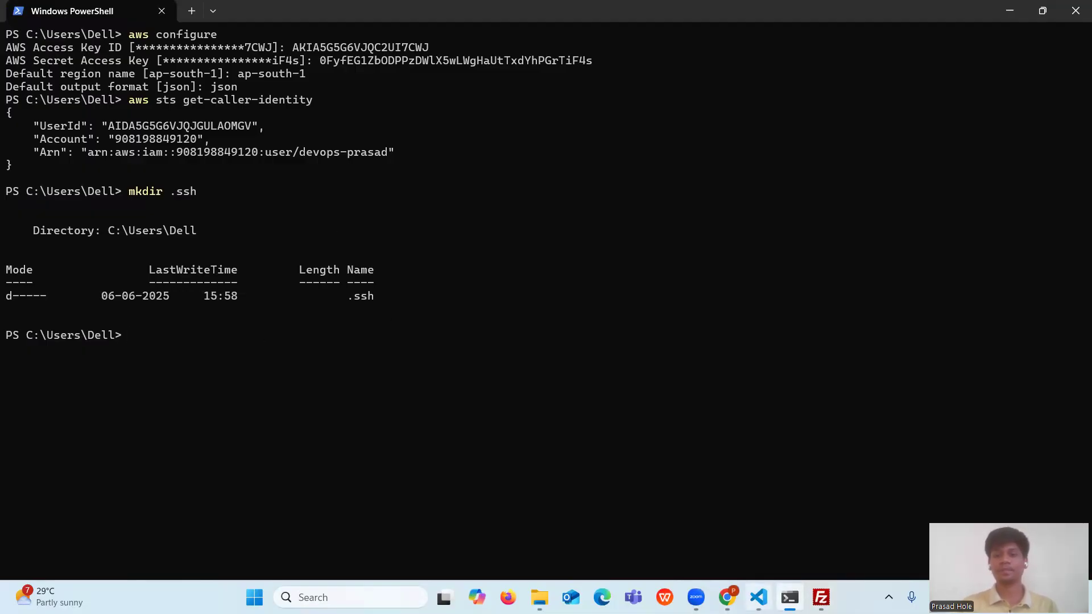
left_click(759, 597)
- Run the ssh-keygen command from line 55 with an empty passphrase, saving sftp_transfer_key and sftp_transfer_key.pub
scroll(226, 381, "down", 1)
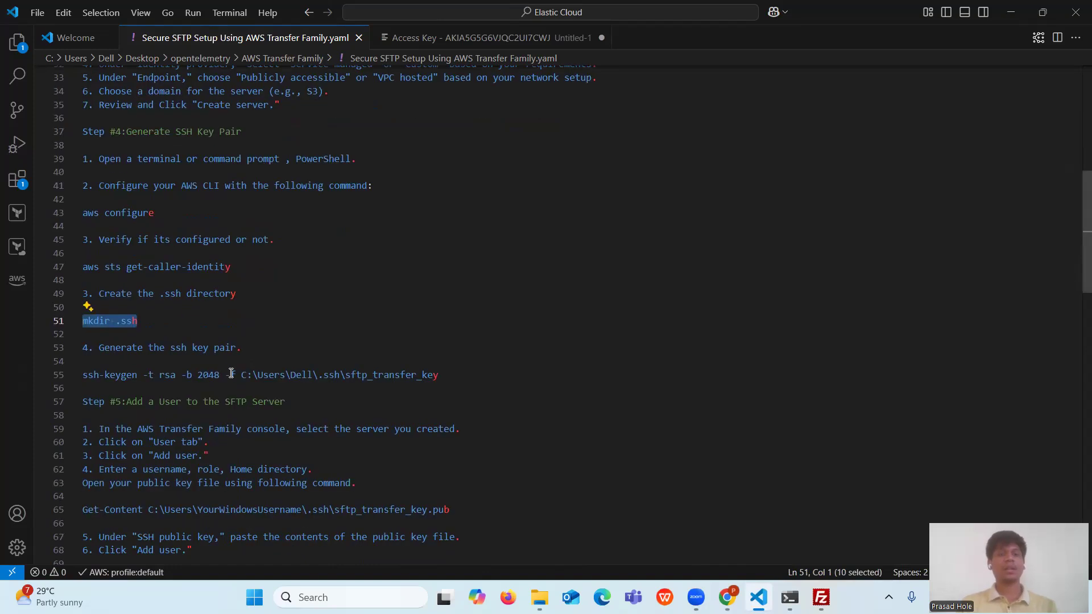
triple_click(278, 375)
key("ctrl+c")
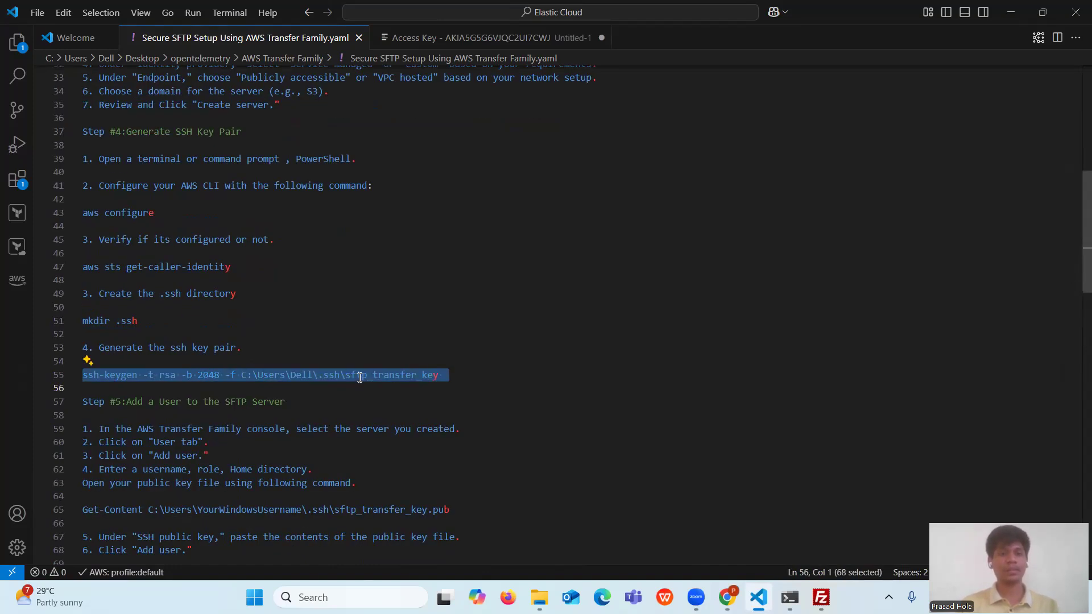
left_click(789, 597)
key("ctrl+v")
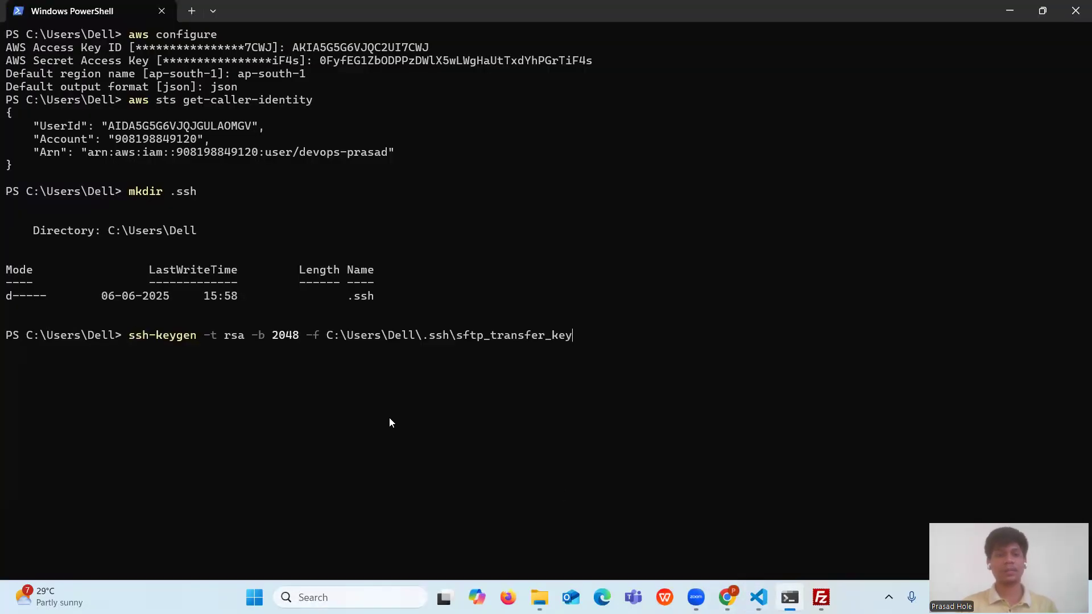
key("Return")
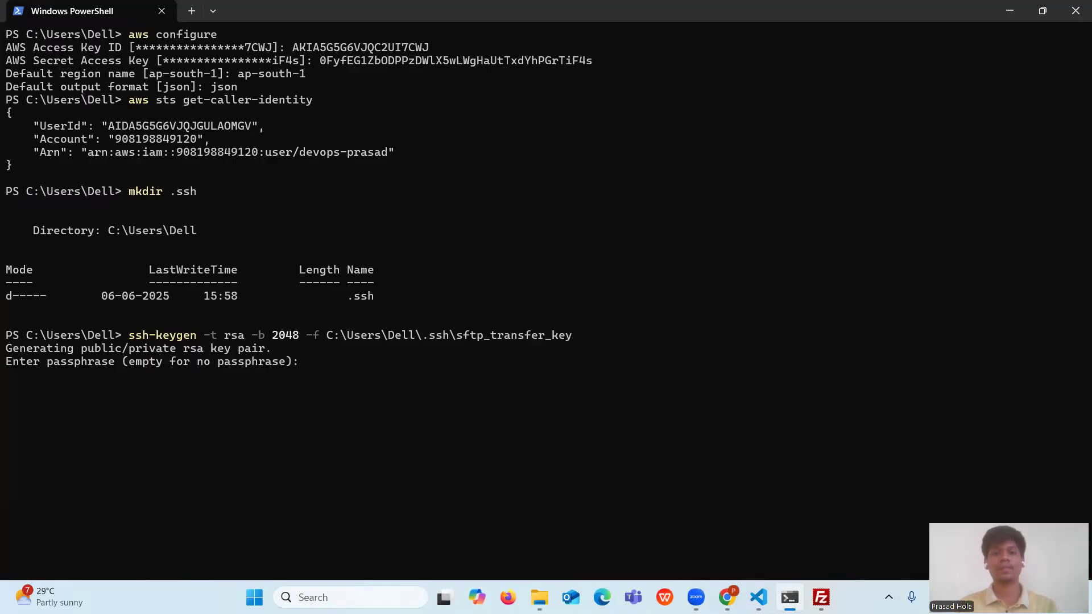
key("Return")
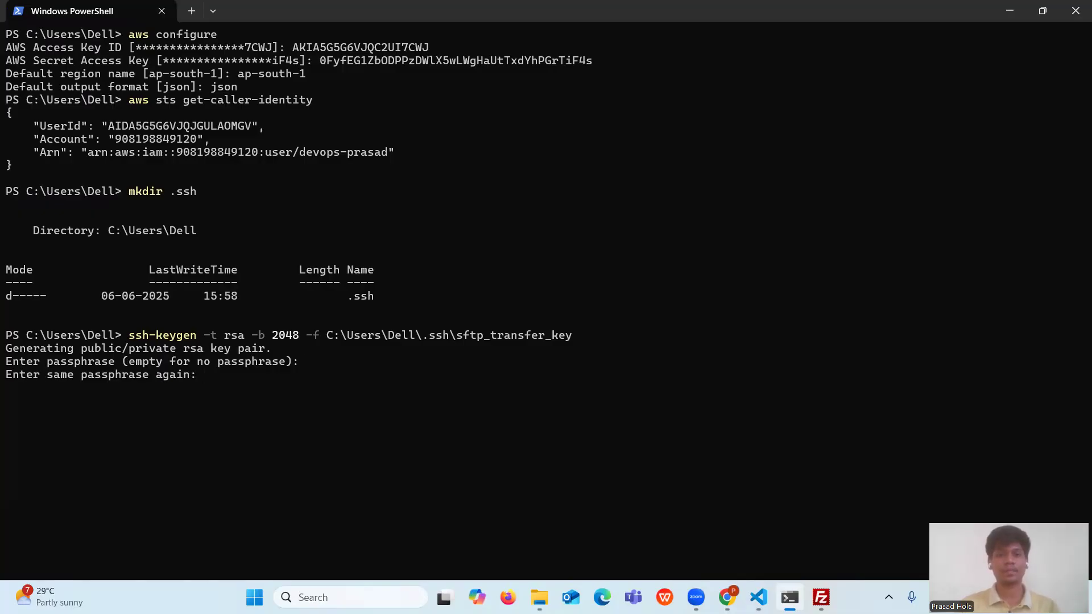
key("Return")
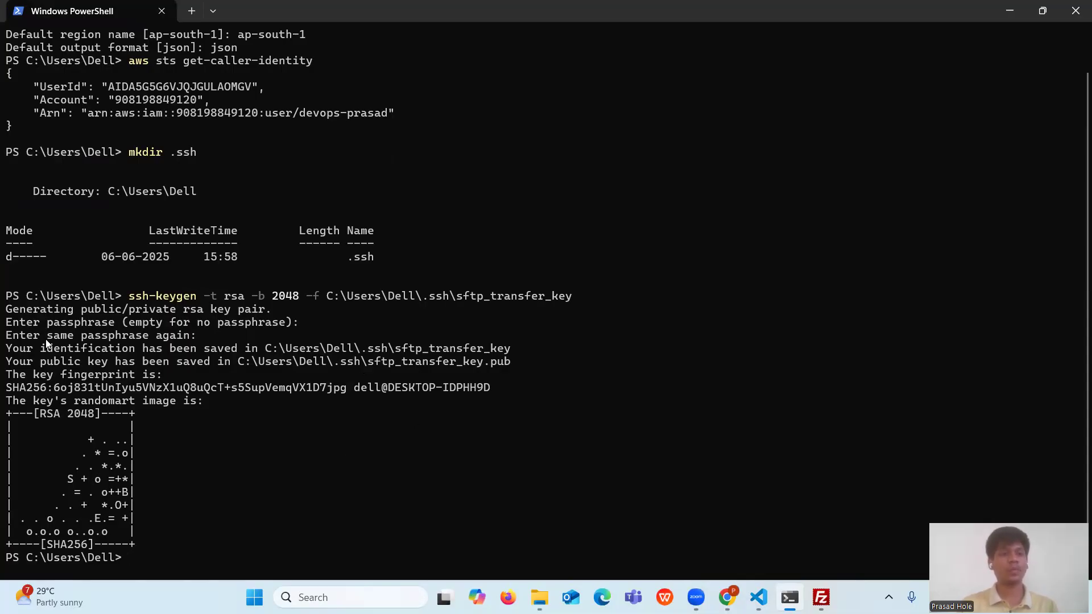
left_click_drag(8, 348, 1073, 366)
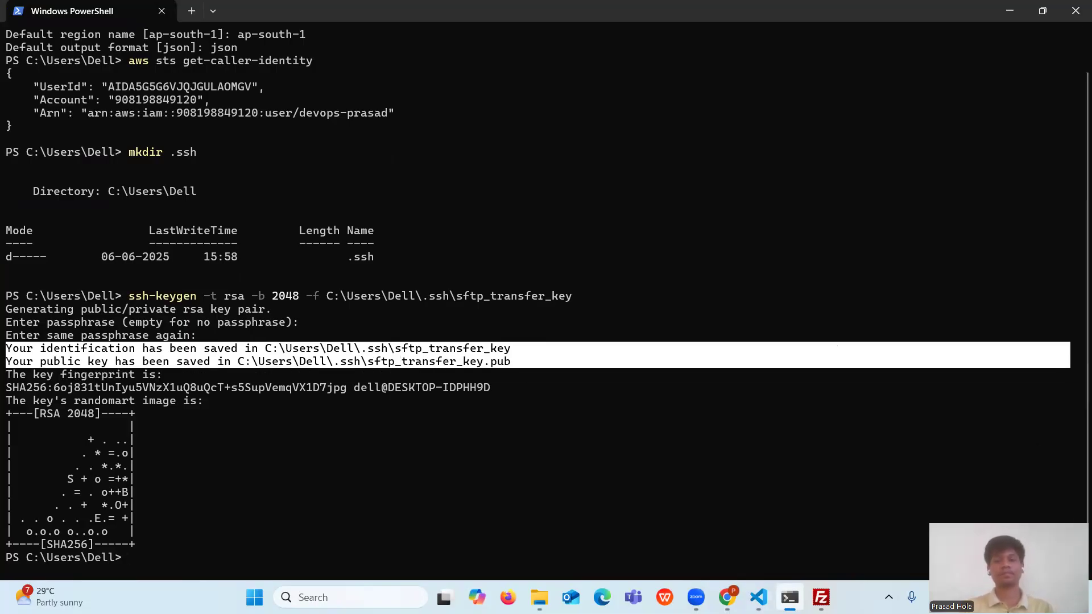
- Read the Step #5 heading and the user-creation lines 60–63 in the setup guide
left_click(759, 597)
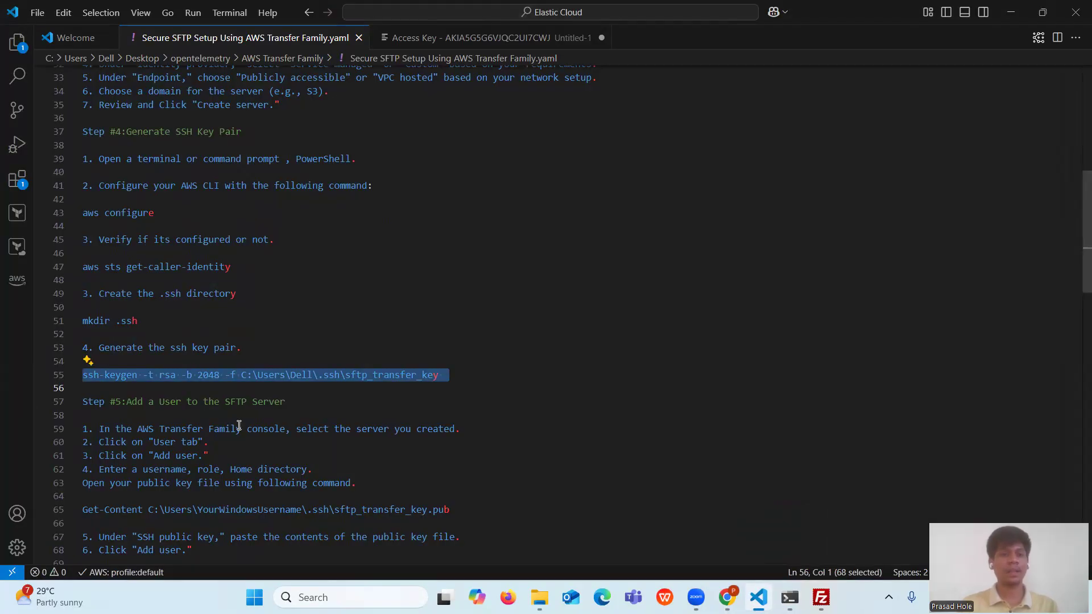
left_click(300, 402)
left_click_drag(300, 401, 47, 402)
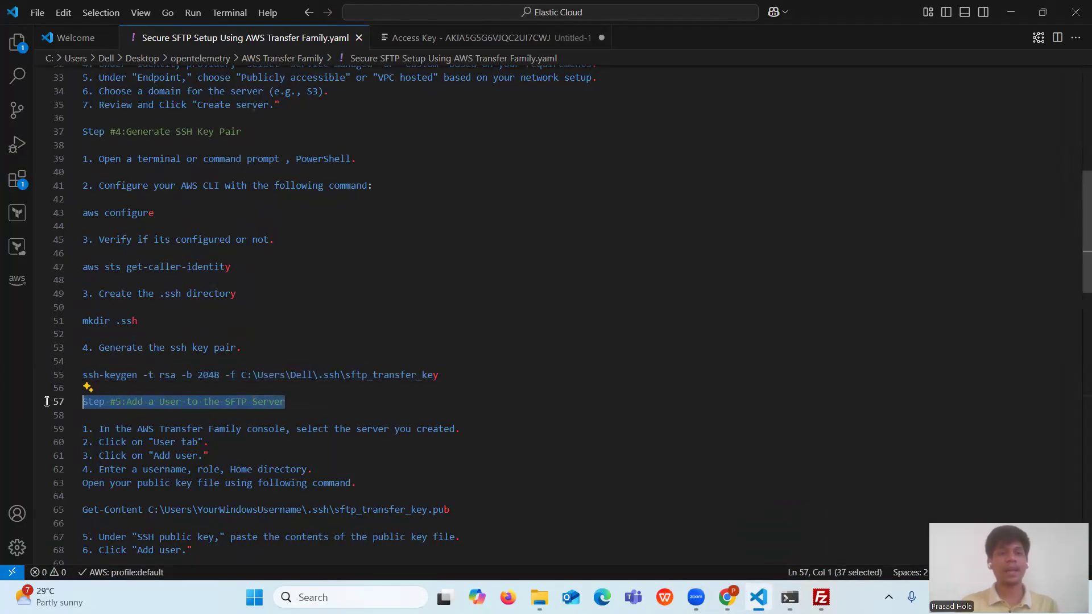
left_click(329, 402)
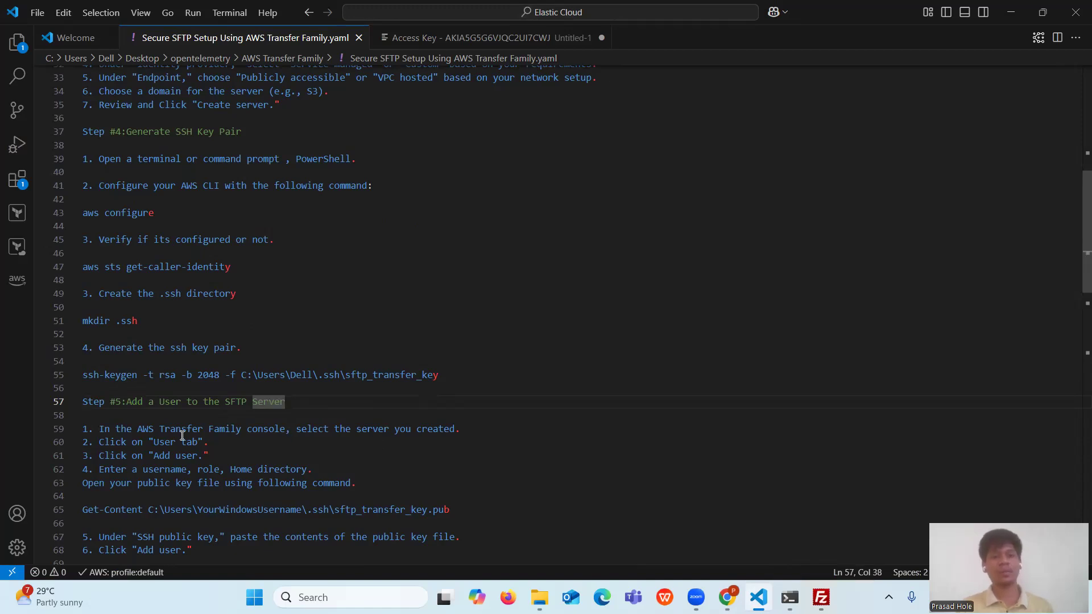
left_click(106, 442)
left_click_drag(114, 442, 378, 488)
left_click(378, 488)
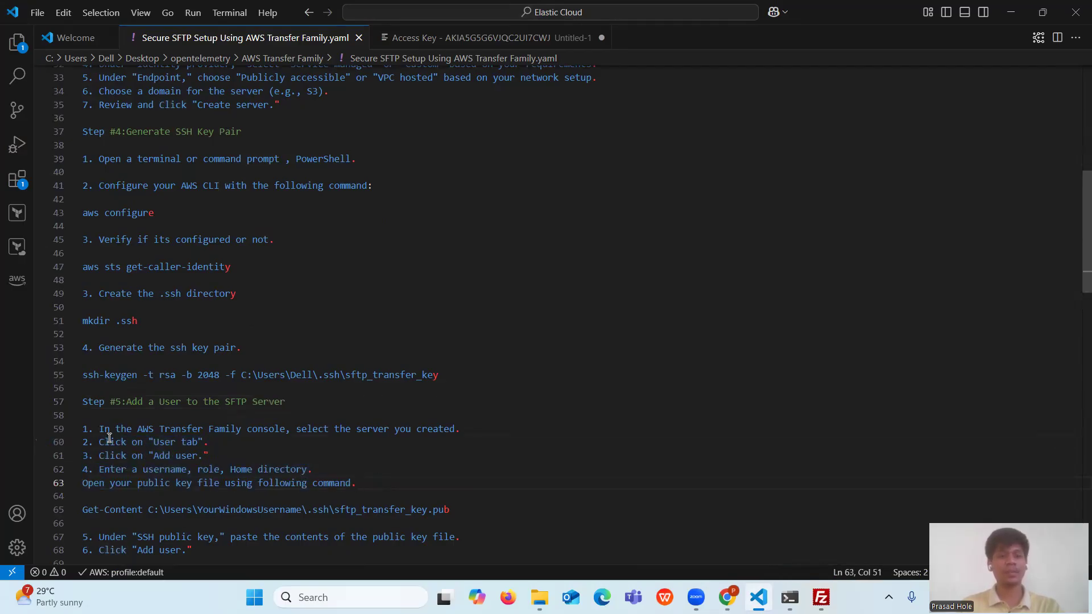
left_click(727, 597)
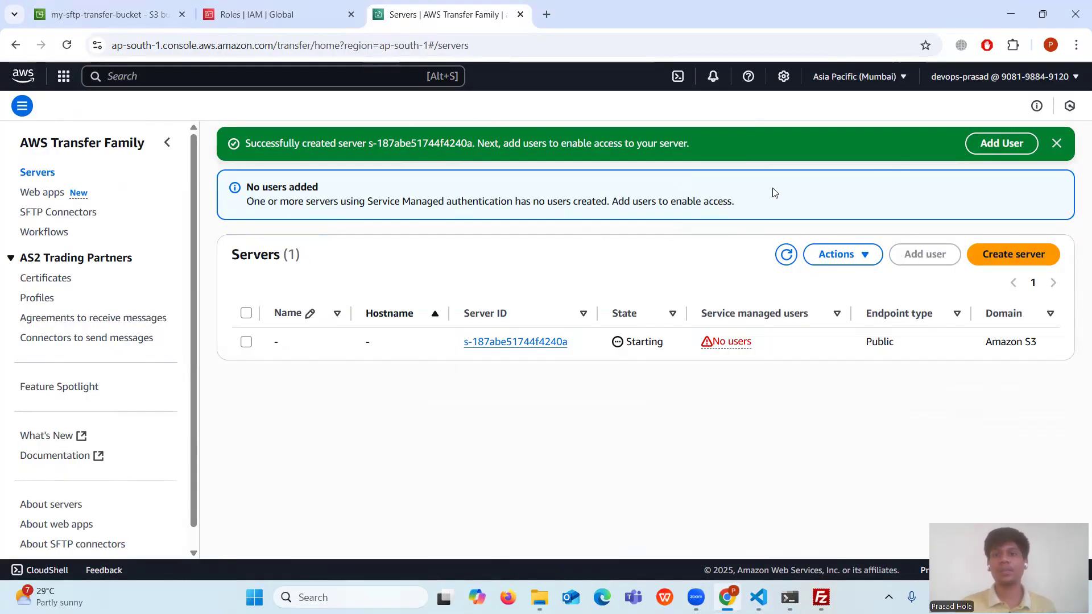
- Refresh the Servers list and confirm the new server shows Online
left_click(789, 257)
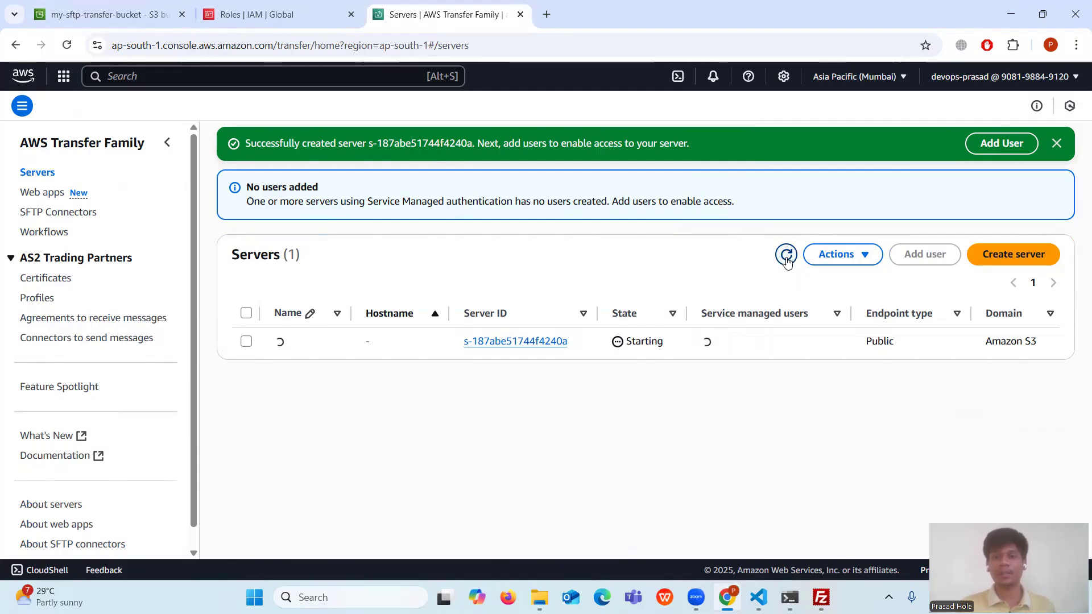
left_click_drag(613, 338, 662, 341)
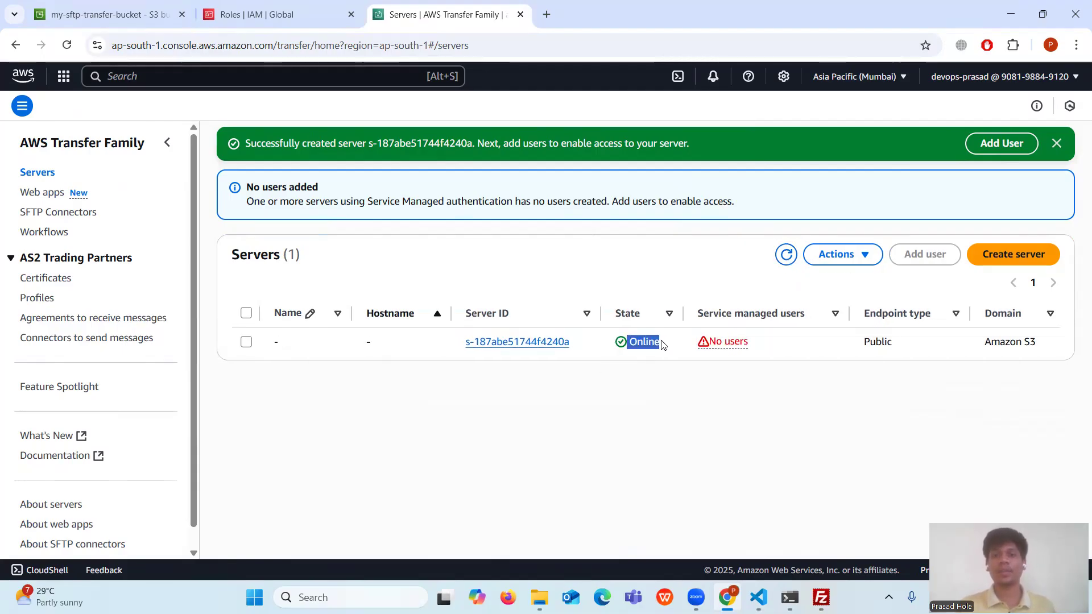
left_click(676, 339)
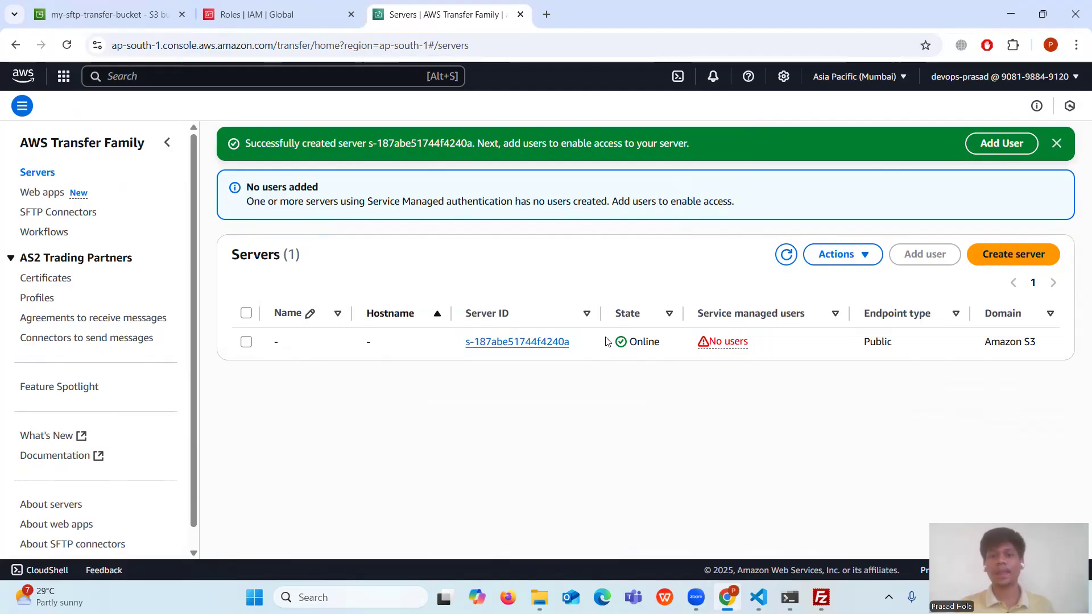
- Open the server's details page and check that it has no SFTP users yet
left_click(541, 345)
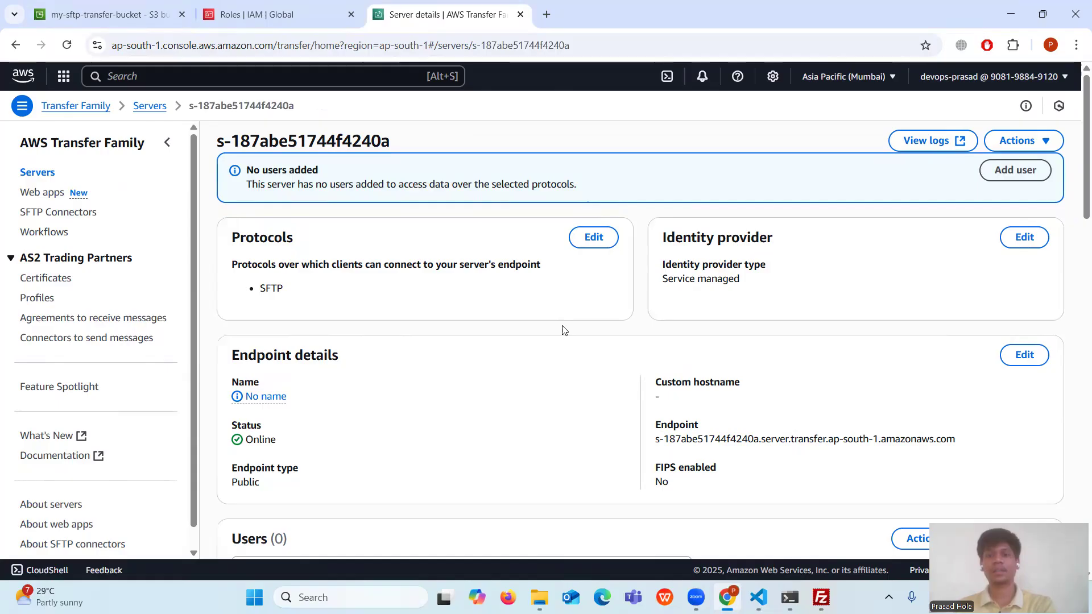
scroll(654, 341, "down", 15)
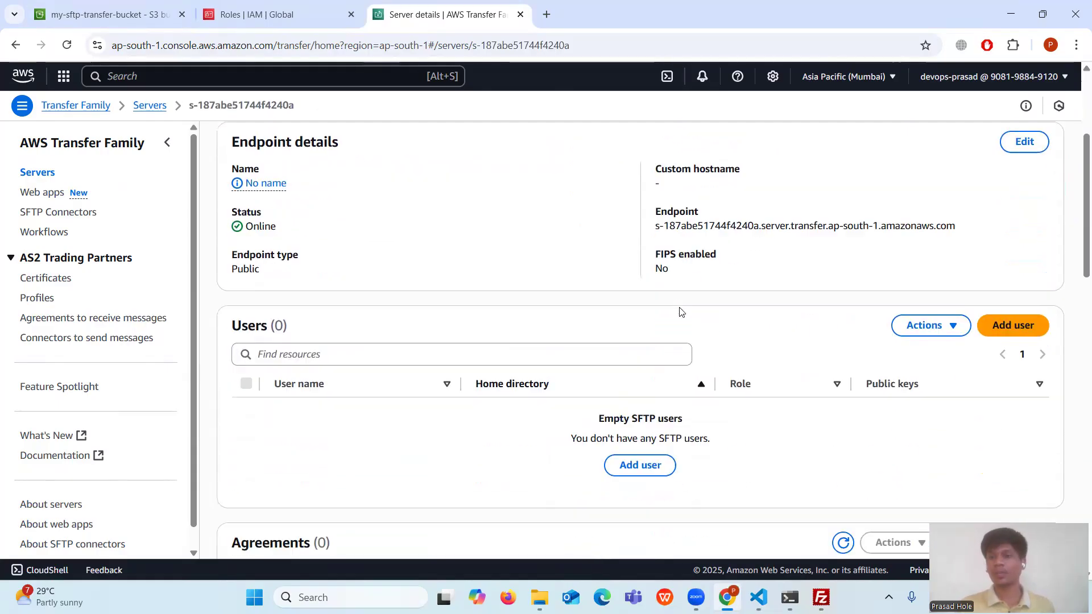
scroll(496, 344, "up", 4)
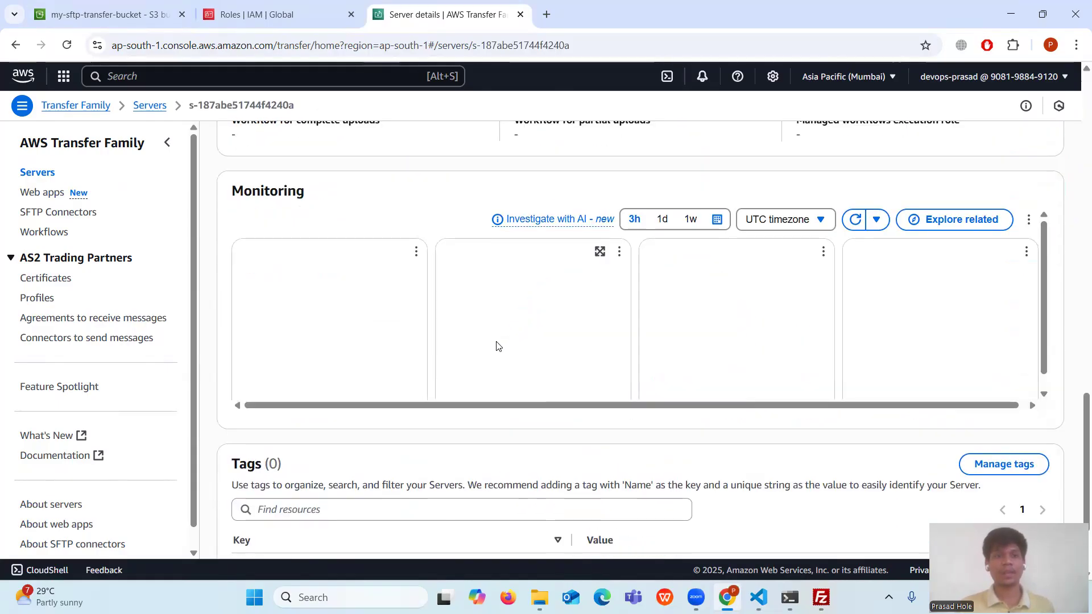
scroll(496, 346, "up", 6)
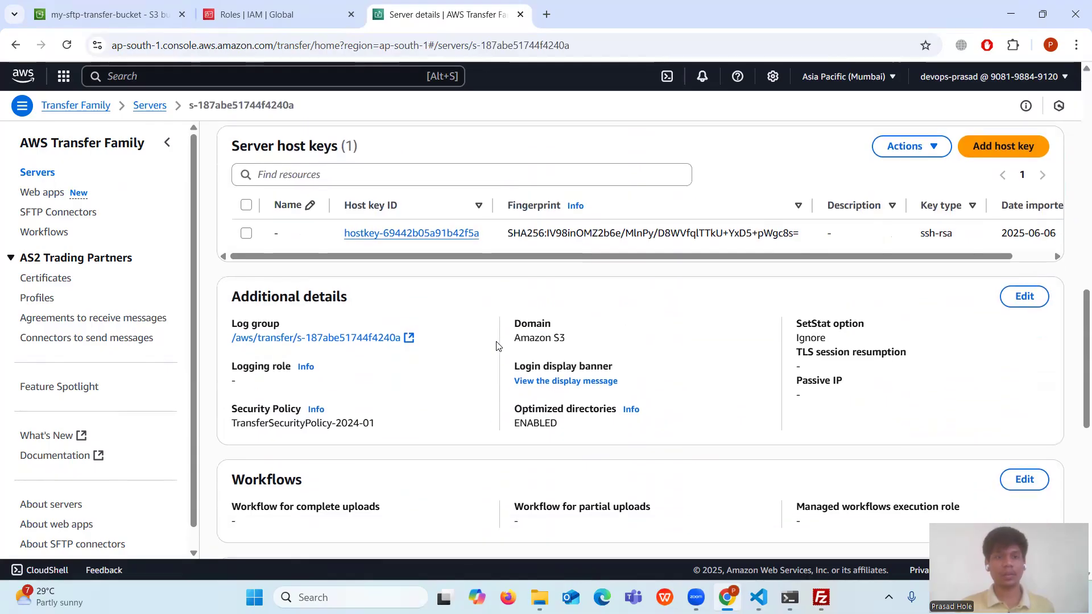
scroll(496, 345, "up", 6)
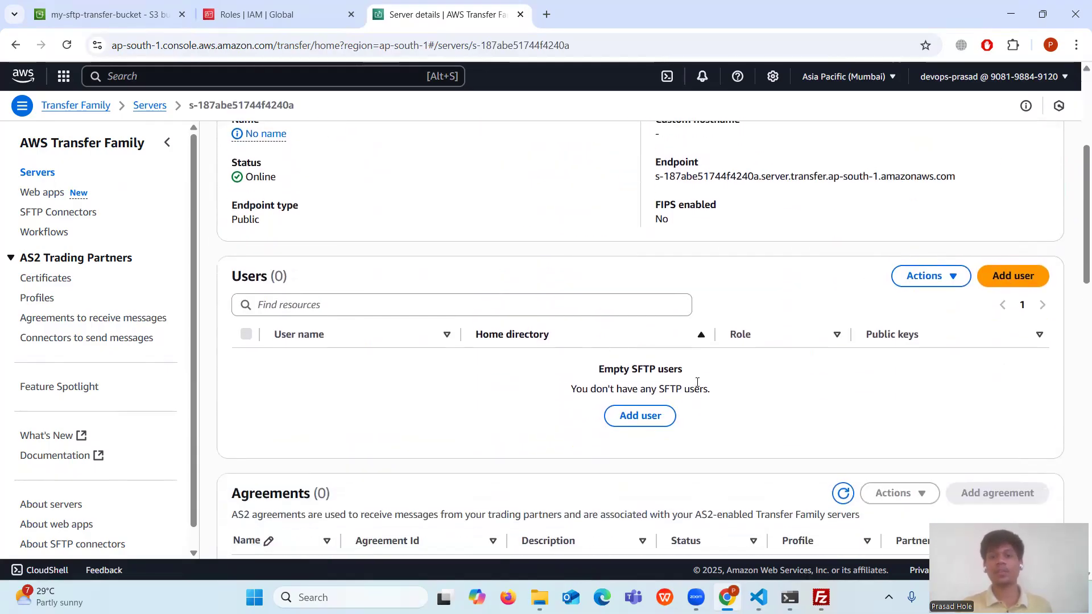
left_click_drag(595, 370, 703, 384)
left_click(736, 389)
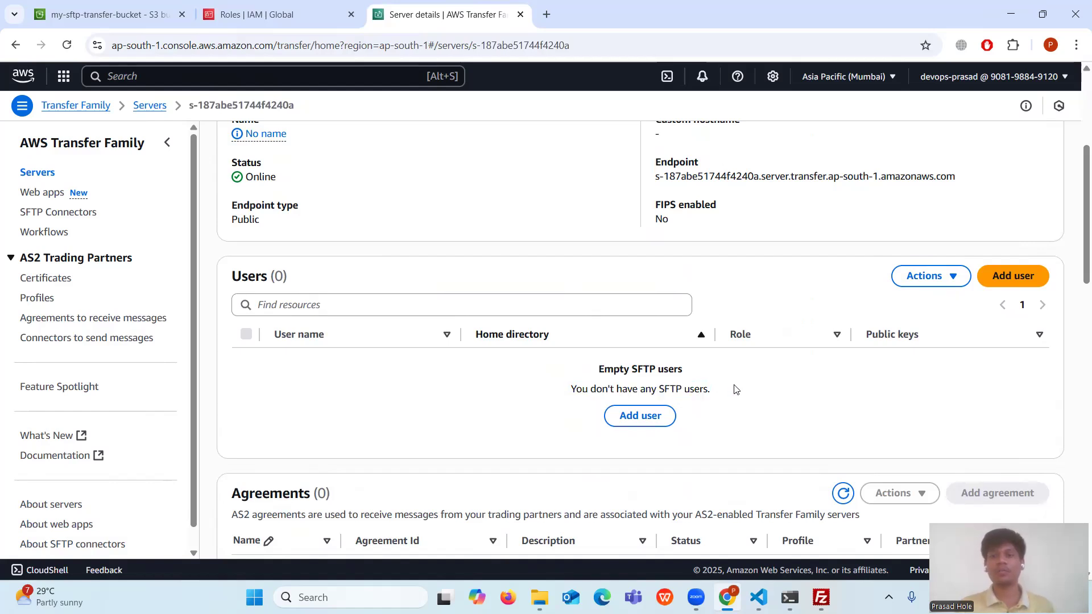
- Start a new user with a username and the AWS_Transfer_S3_Aceess_Role IAM role
left_click(648, 423)
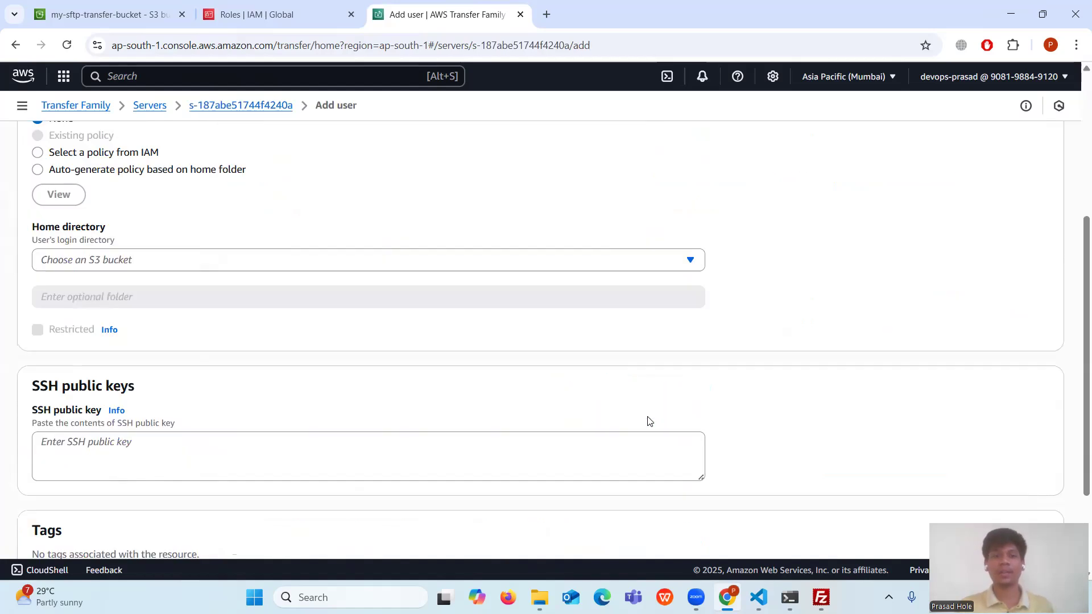
scroll(121, 248, "up", 5)
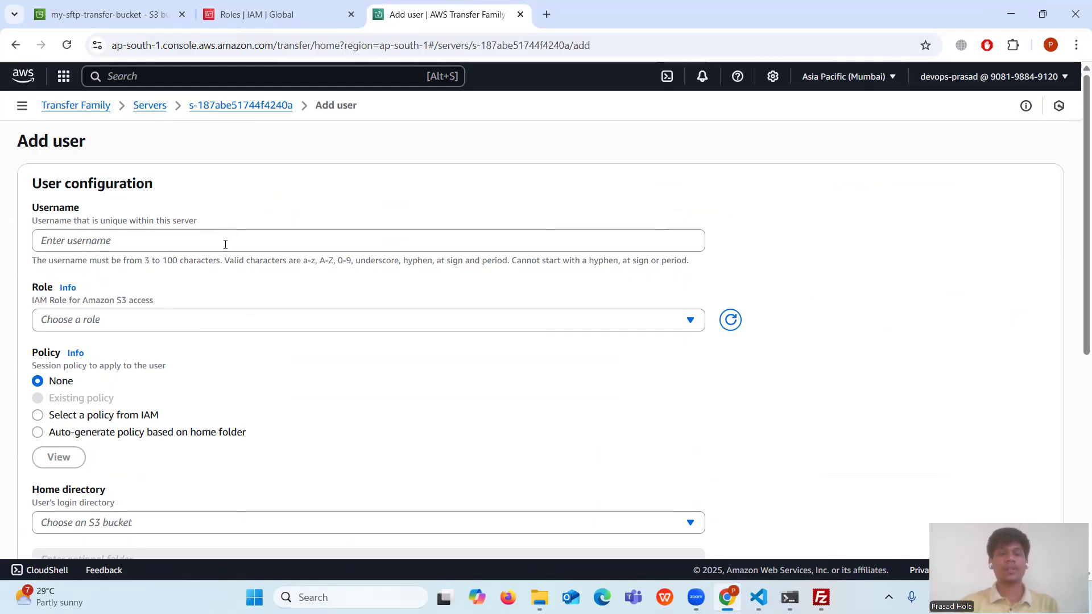
left_click(111, 235)
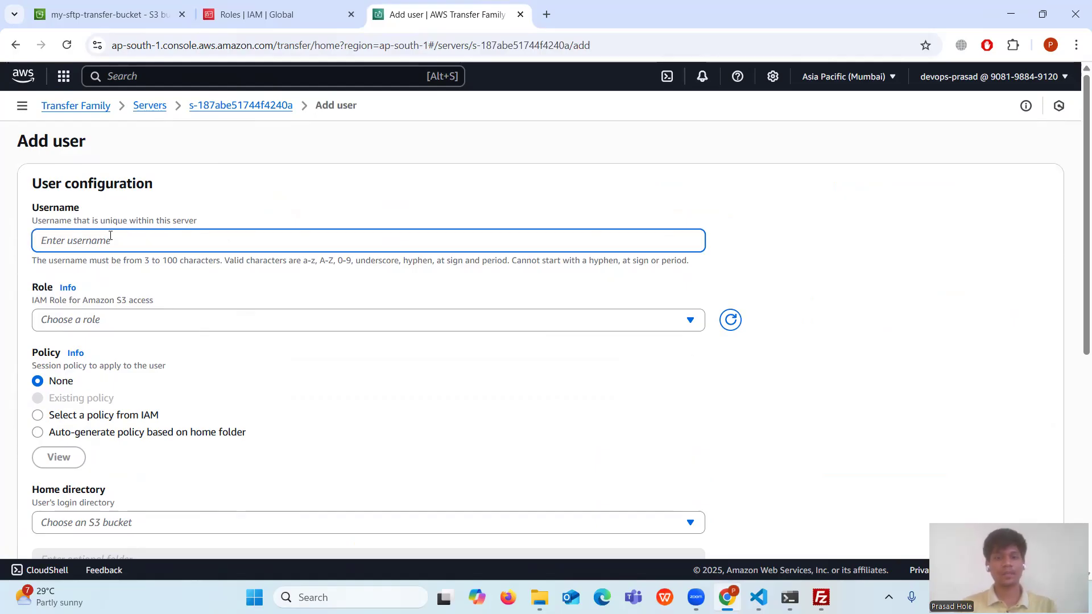
type("devo")
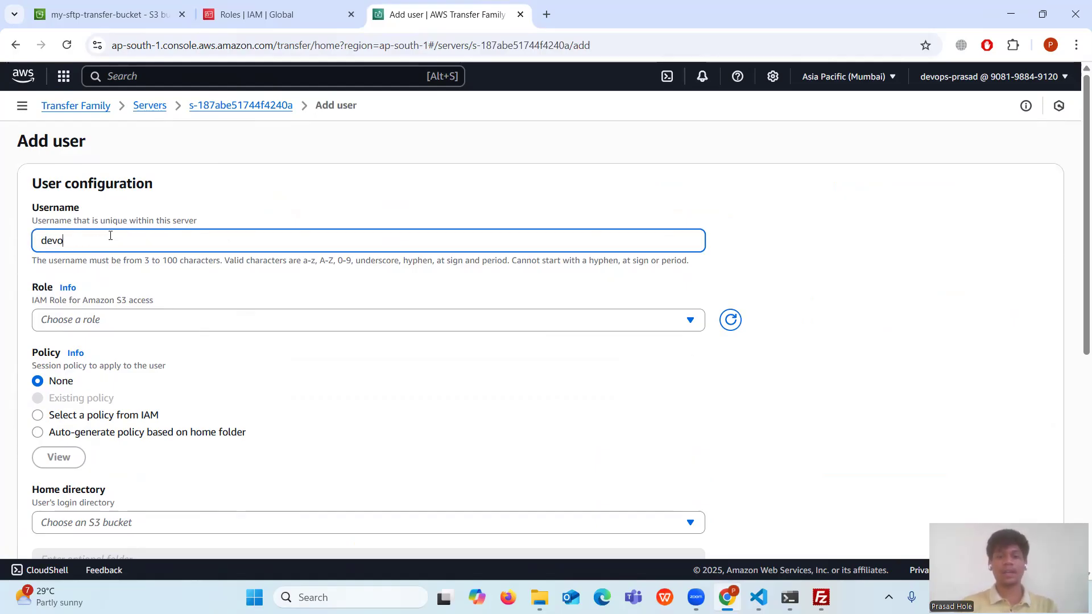
type("pshint")
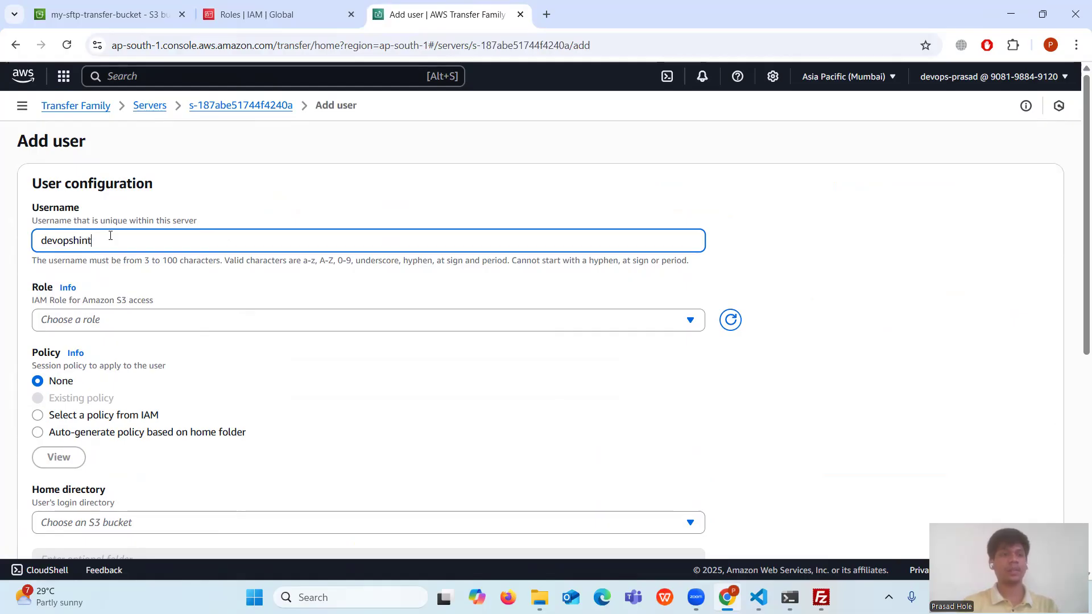
left_click(139, 321)
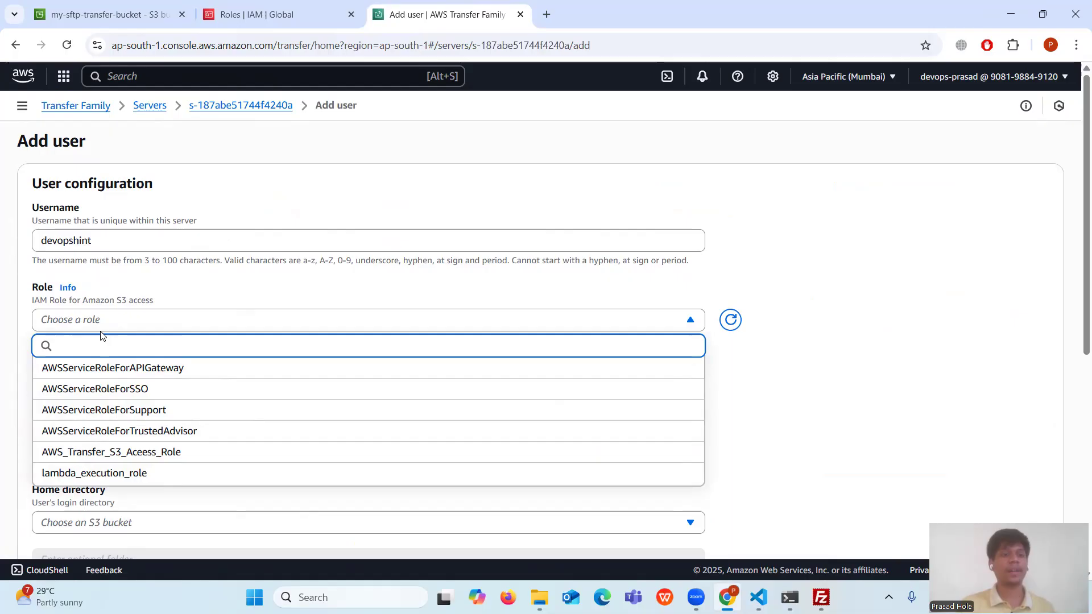
left_click(136, 455)
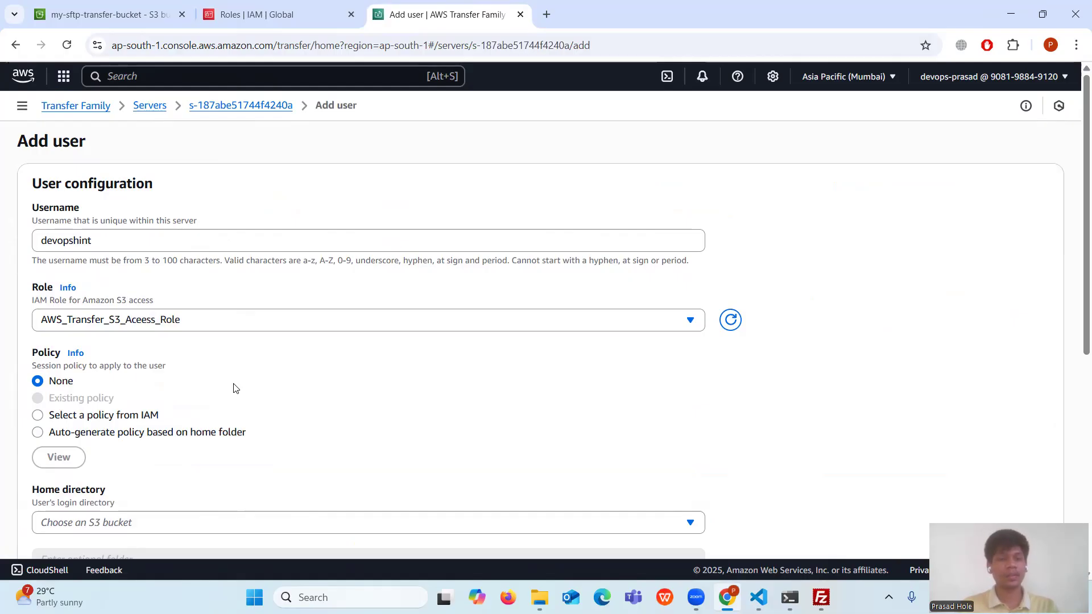
scroll(134, 376, "down", 1)
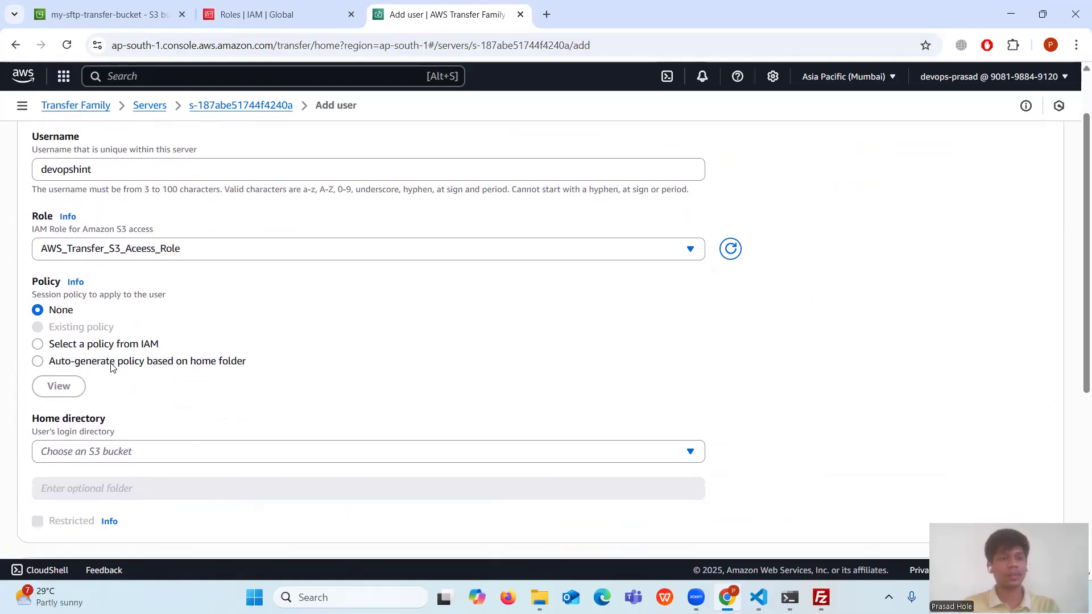
scroll(118, 348, "down", 2)
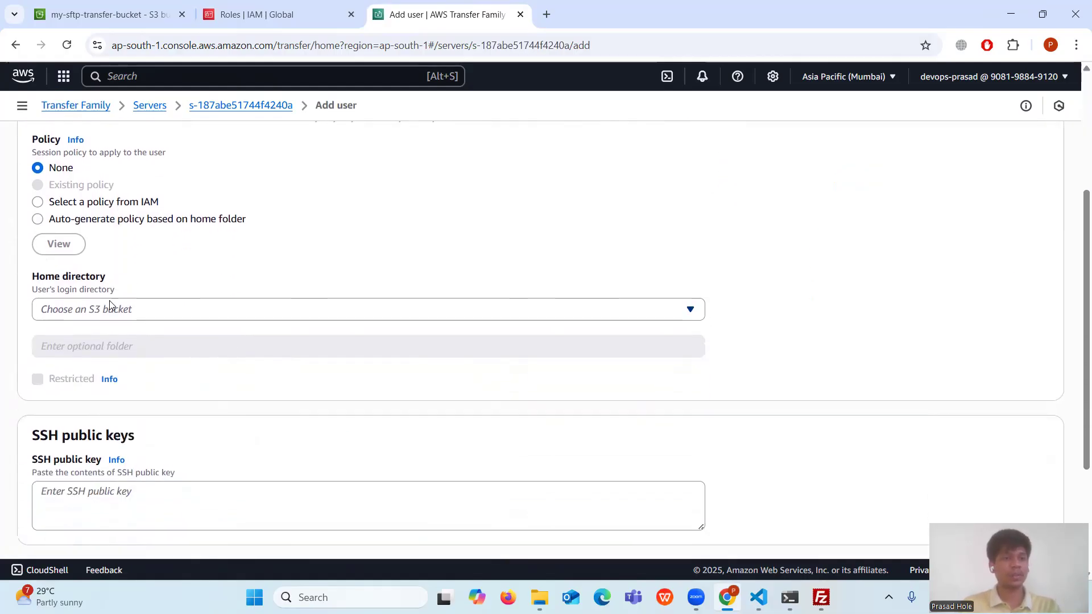
left_click(242, 313)
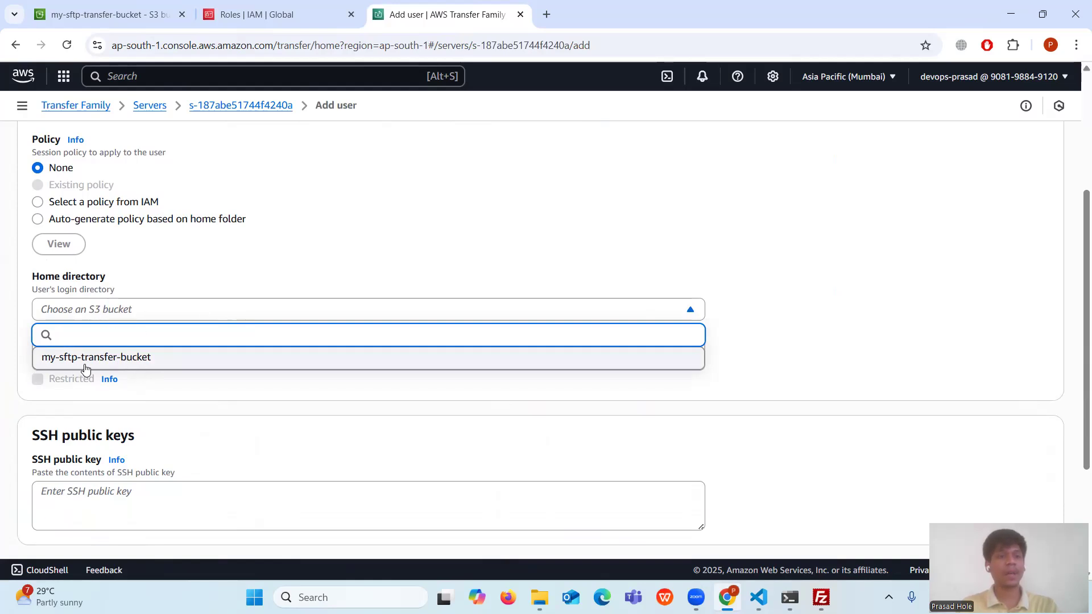
- Set the user's home directory to my-sftp-transfer-bucket with folder /Restricted Folder
left_click(118, 364)
left_click_drag(127, 349, 0, 350)
key("BackSpace")
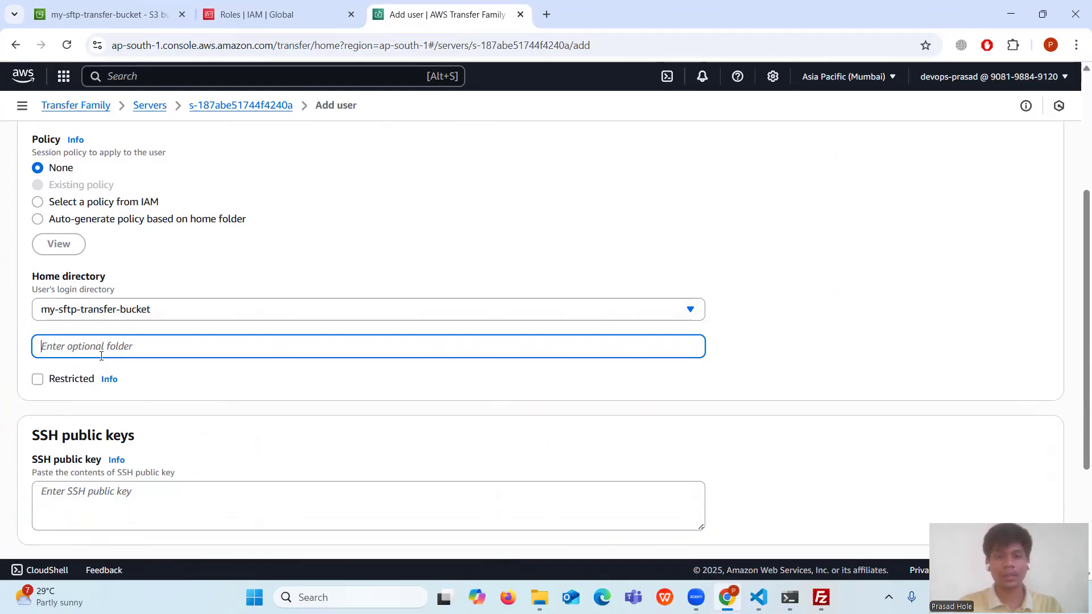
type("/")
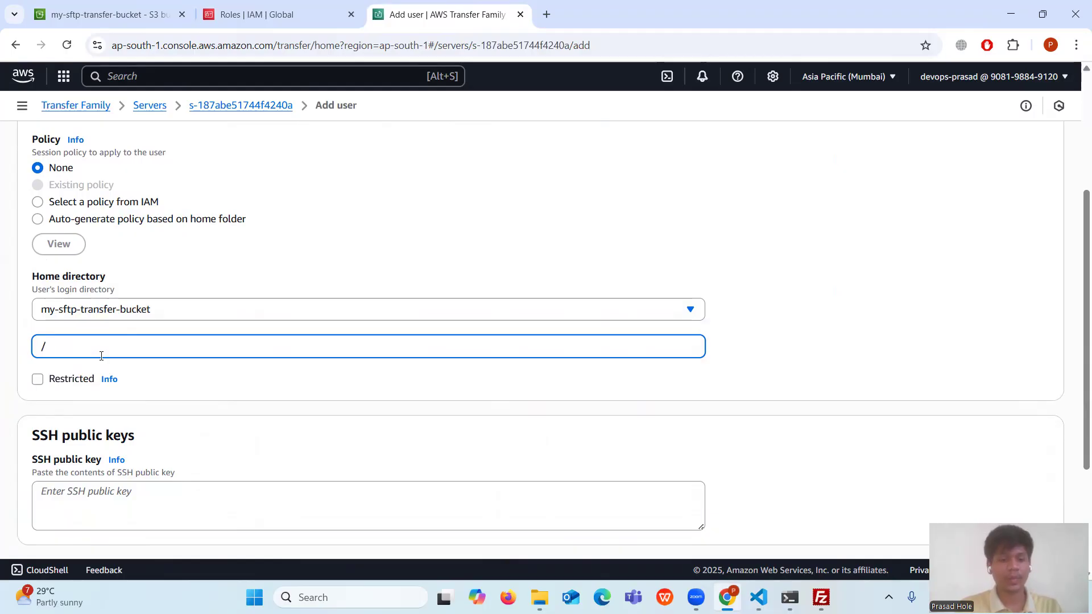
type("Restricet")
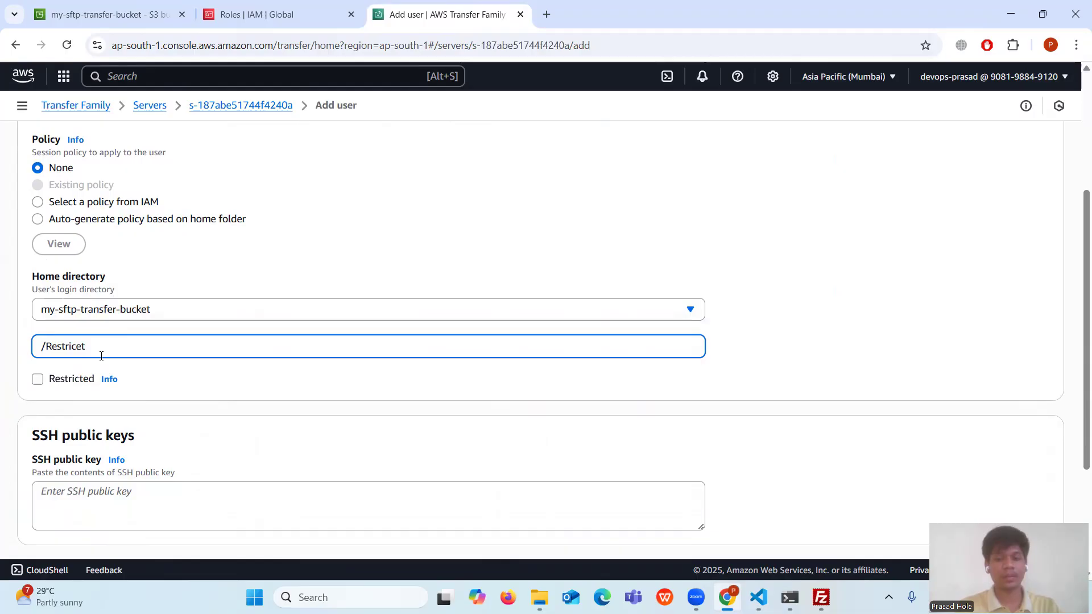
key("BackSpace")
key("BackSpace")
type("ted")
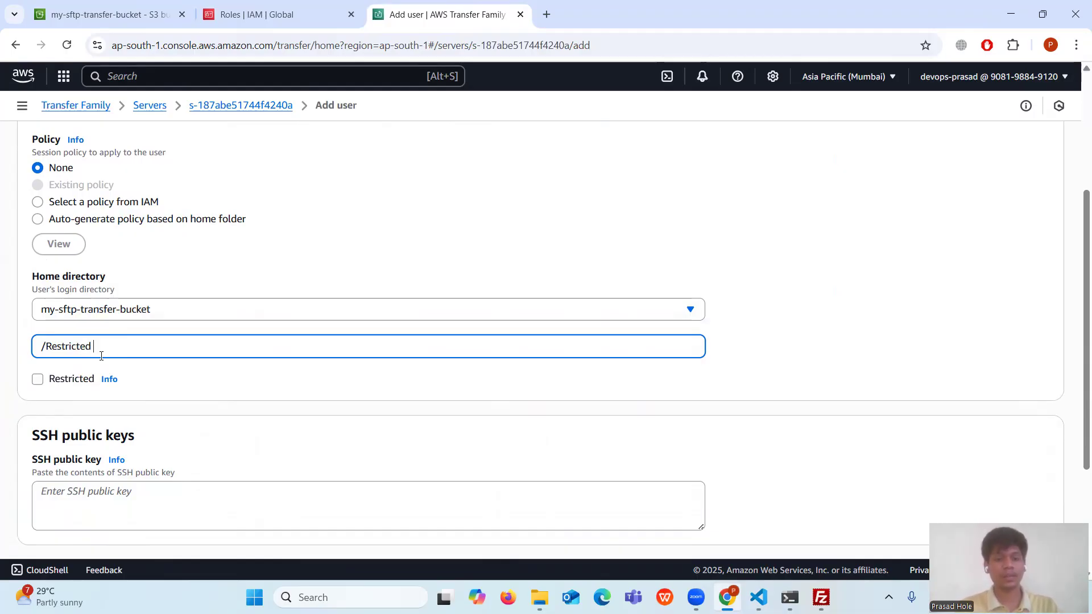
type(" Folder")
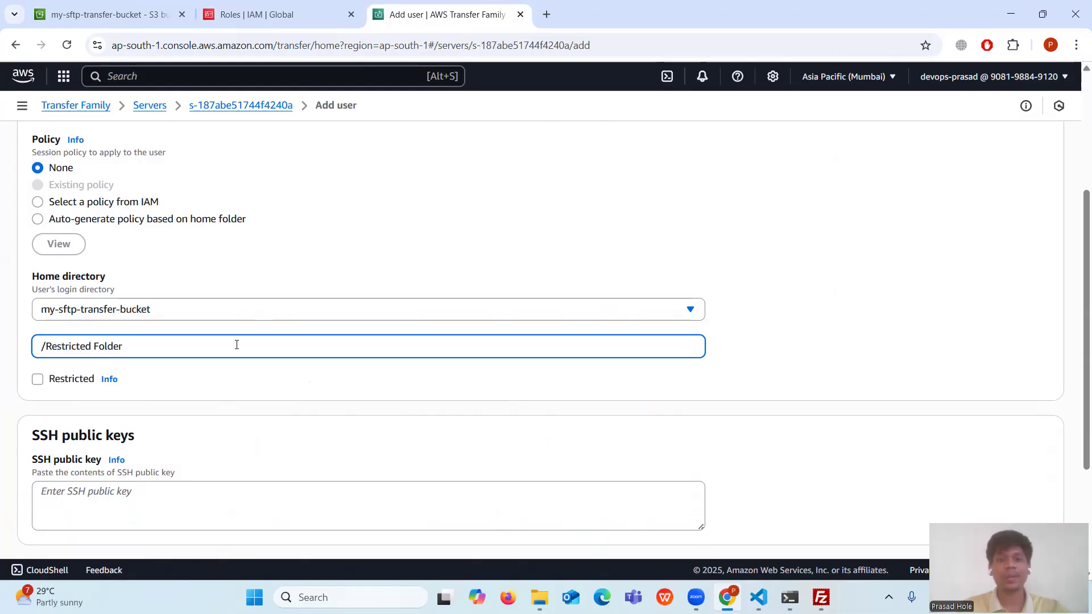
left_click_drag(147, 347, 12, 351)
left_click(149, 354)
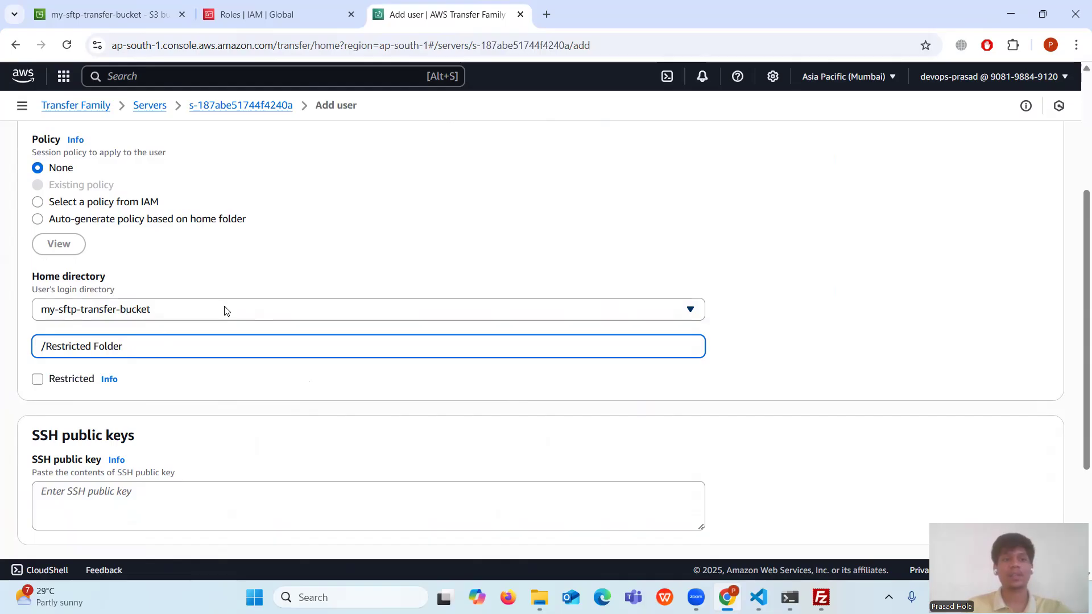
left_click(319, 417)
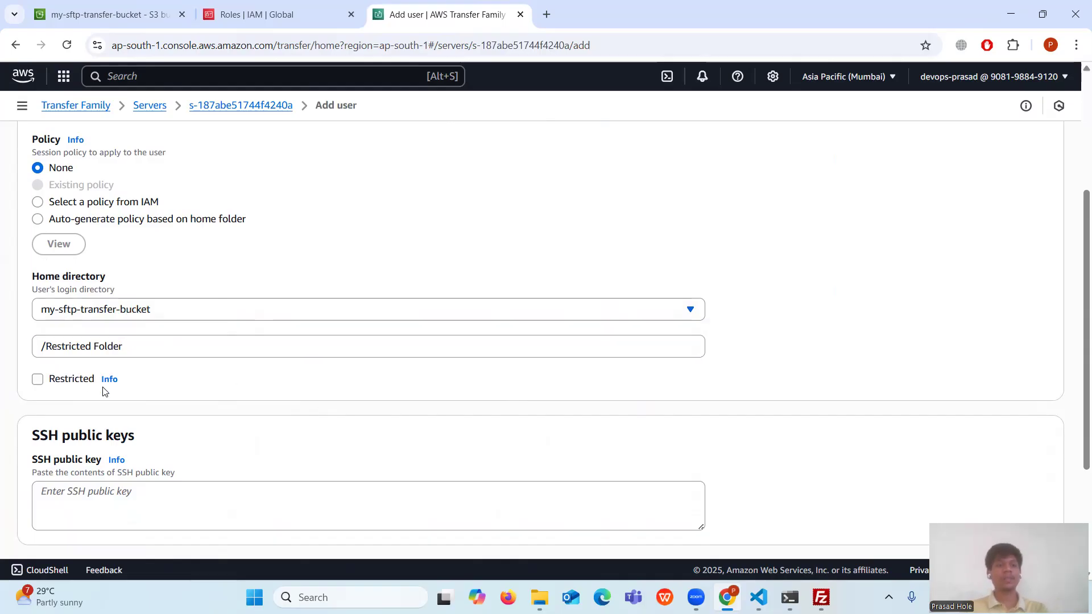
- Tick Restricted to confine the user to that home folder
left_click(38, 381)
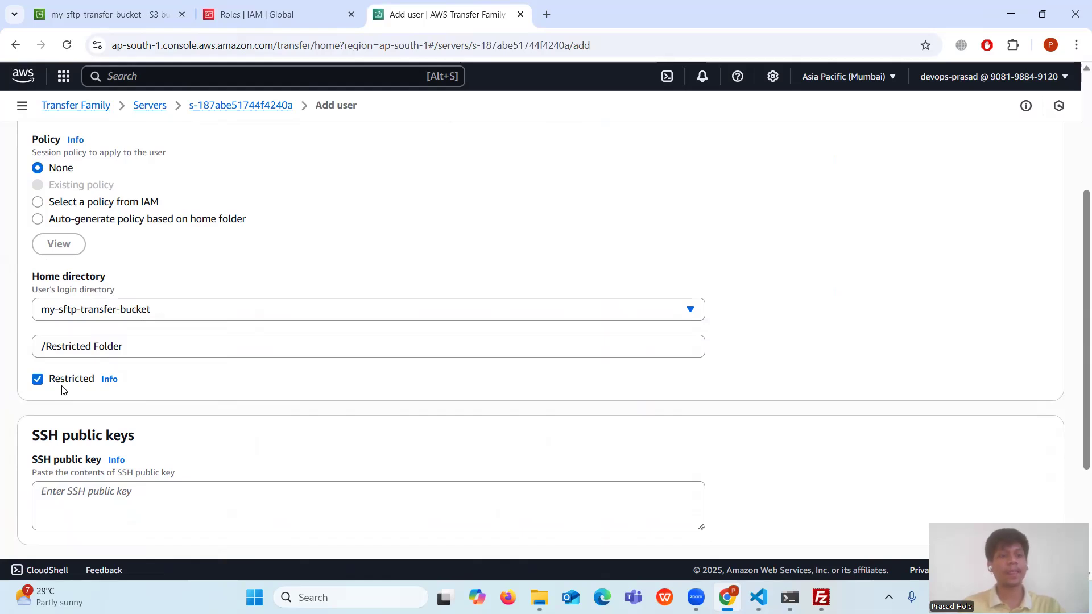
scroll(92, 381, "down", 3)
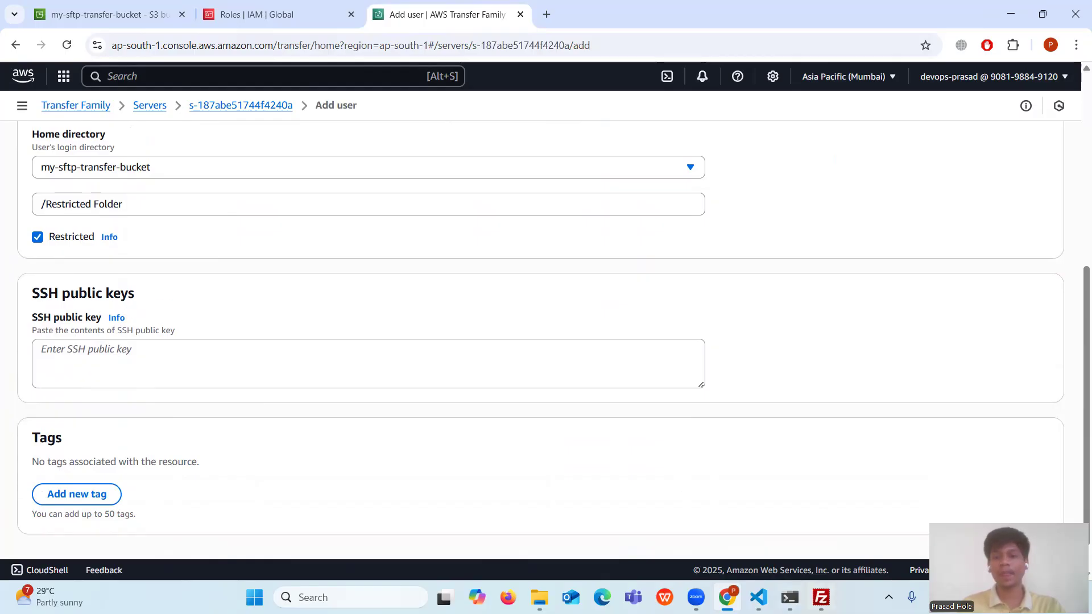
left_click(759, 597)
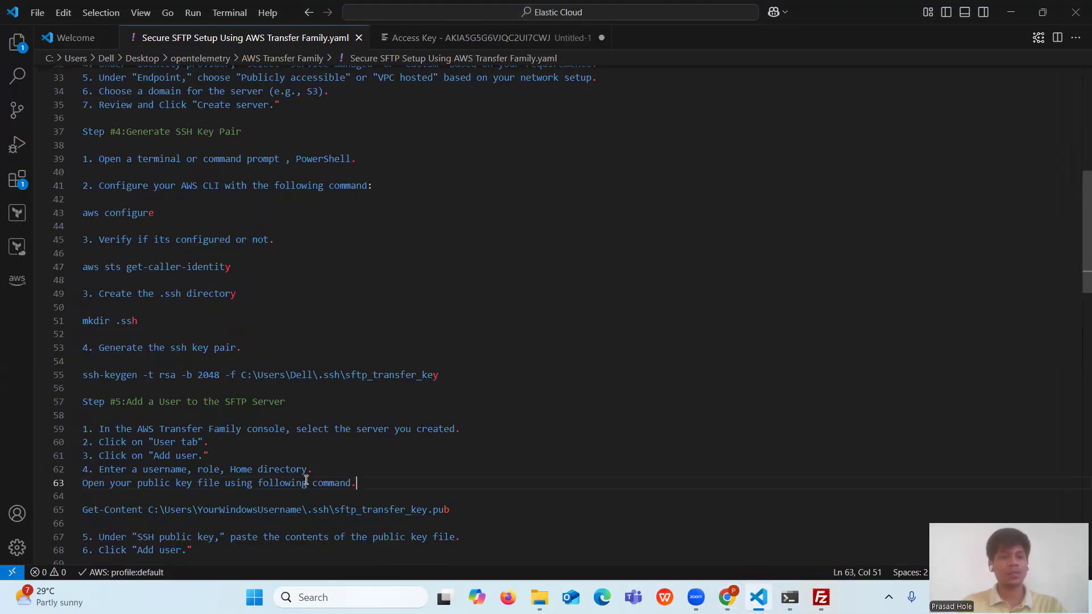
- Copy the Get-Content sftp_transfer_key.pub command from line 65 of the notes into the PowerShell prompt
scroll(306, 481, "down", 1)
scroll(268, 483, "down", 1)
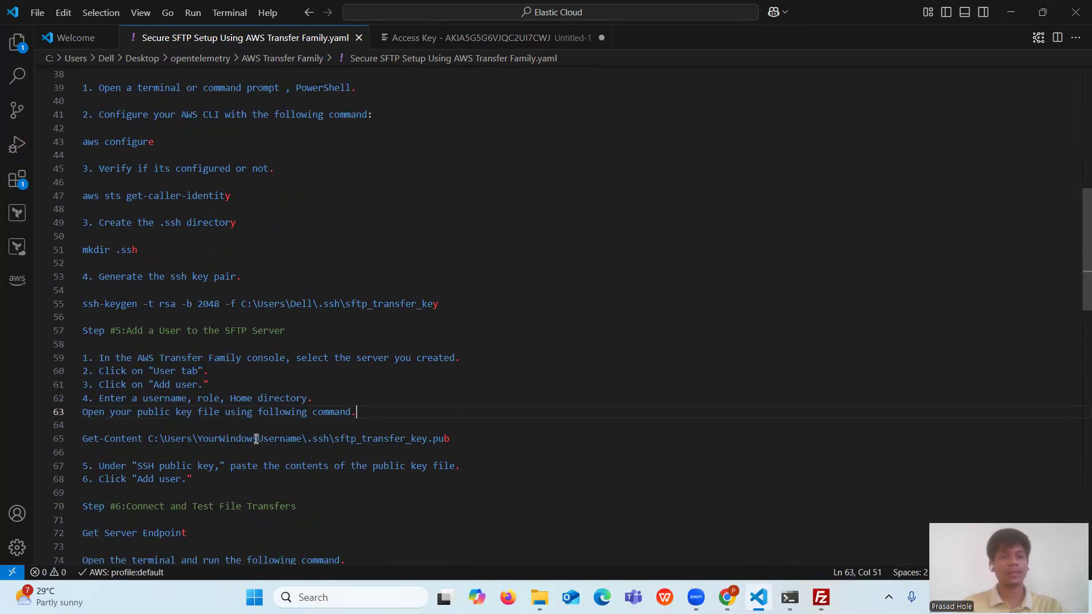
triple_click(100, 438)
key("ctrl+c")
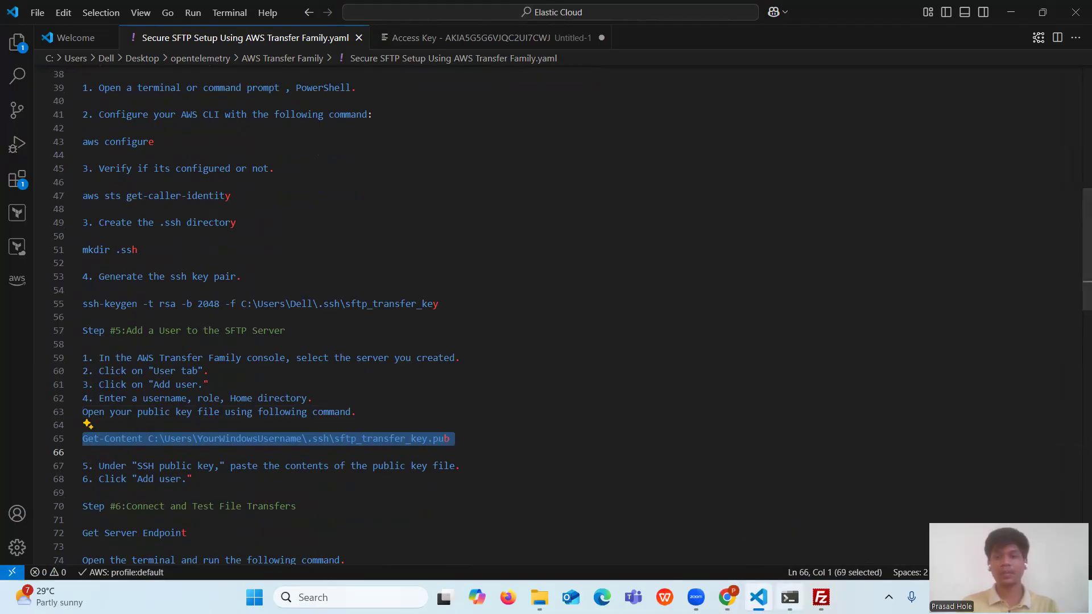
left_click(739, 550)
key("ctrl+v")
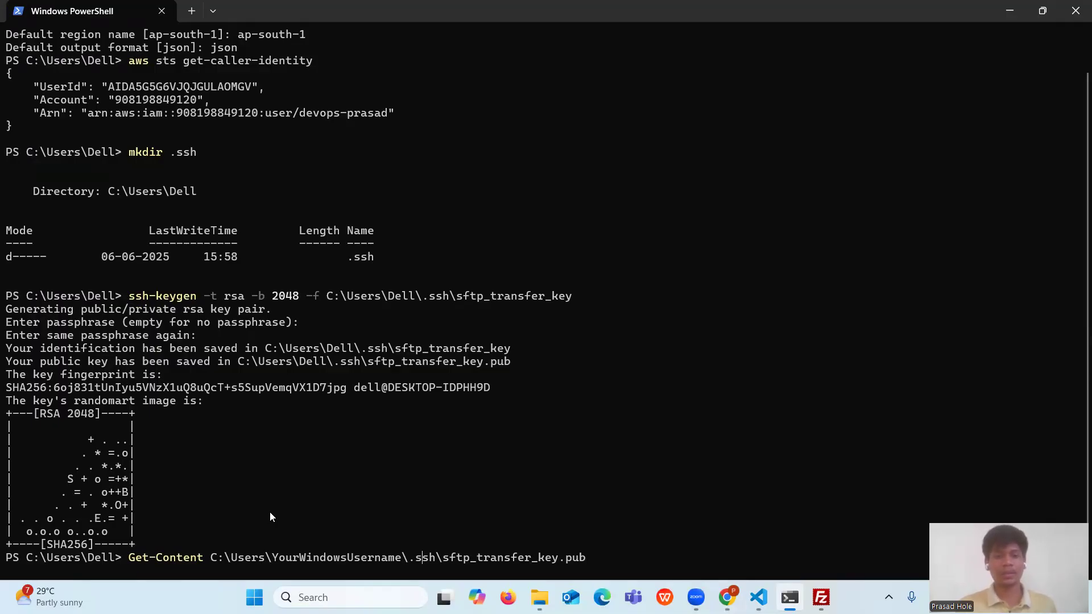
- Change the path's placeholder username to Dell and run Get-Content to print the public key
key("BackSpace")
key("BackSpace")
key("BackSpace")
key("BackSpace")
key("BackSpace")
key("BackSpace")
key("BackSpace")
key("BackSpace")
key("BackSpace")
key("BackSpace")
key("BackSpace")
key("BackSpace")
key("BackSpace")
key("BackSpace")
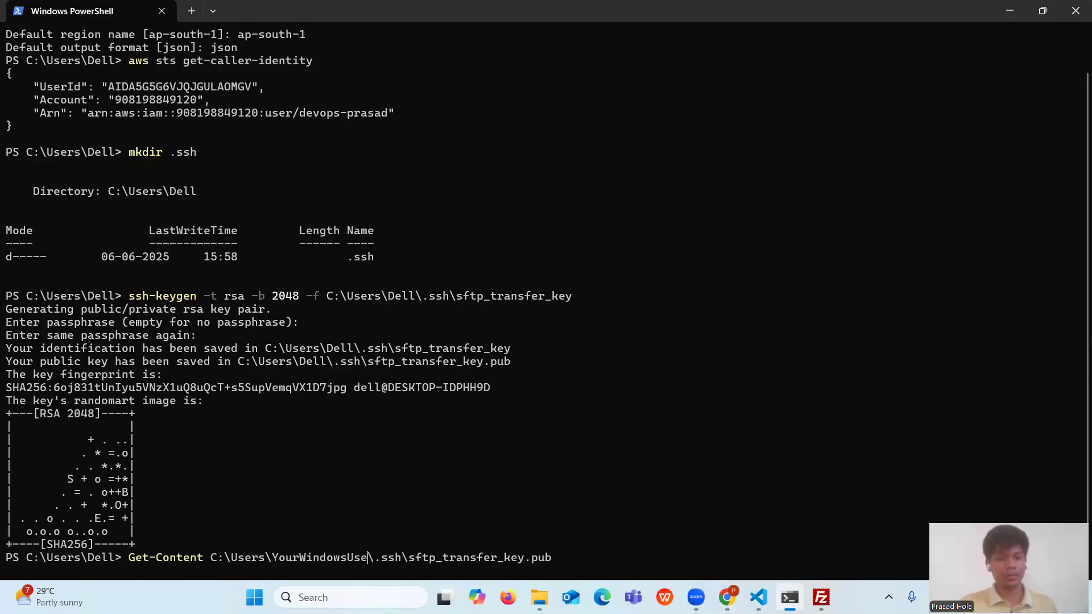
key("BackSpace")
key("BackSpace")
key("BackSpace")
key("BackSpace")
key("BackSpace")
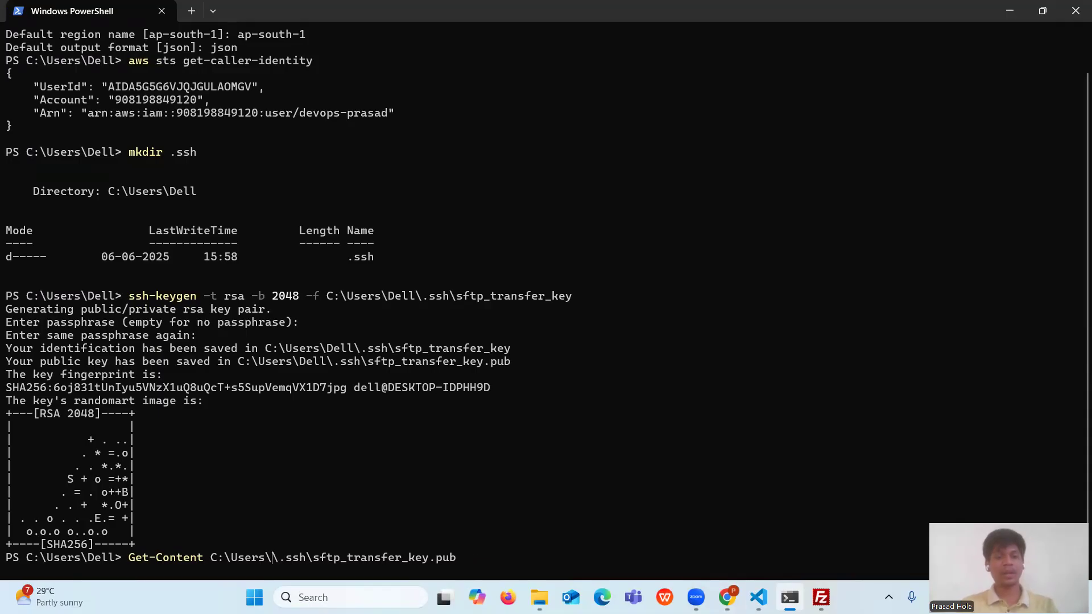
type("Dell")
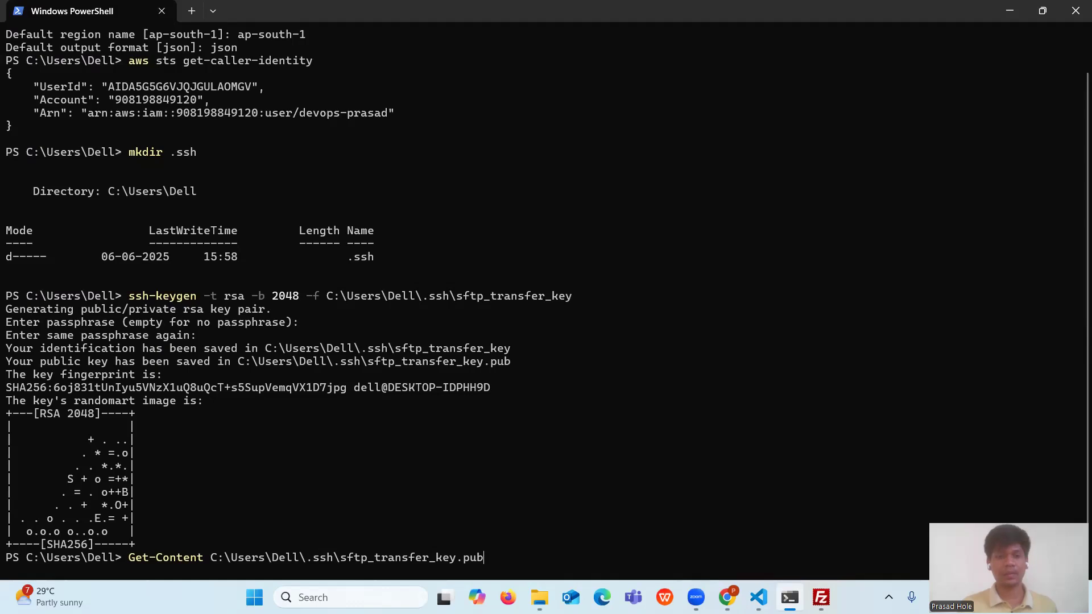
key("Return")
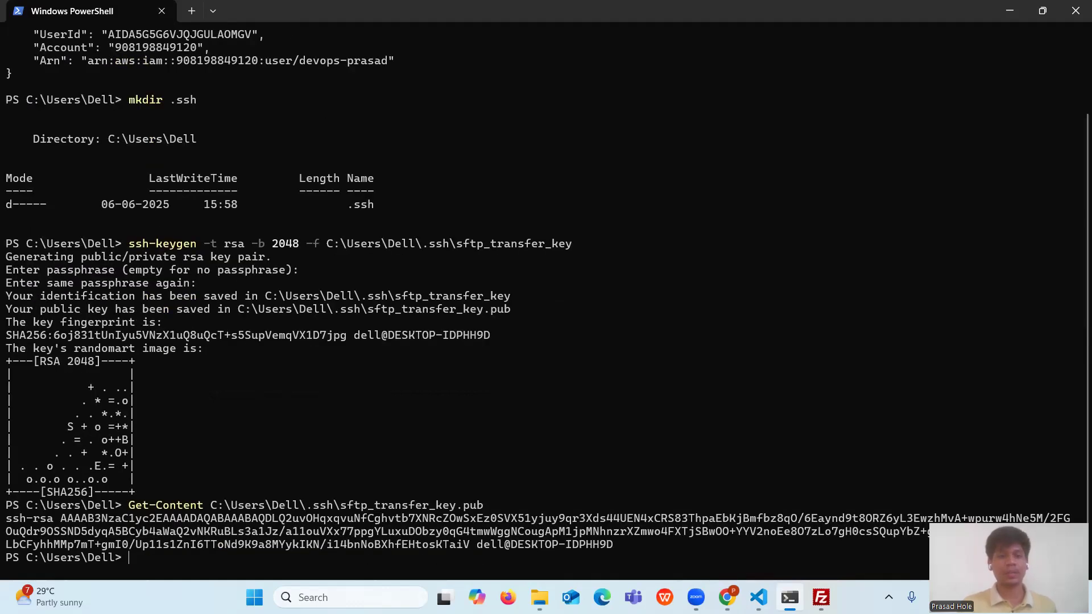
- Copy the printed ssh-rsa public key text
left_click_drag(5, 518, 609, 544)
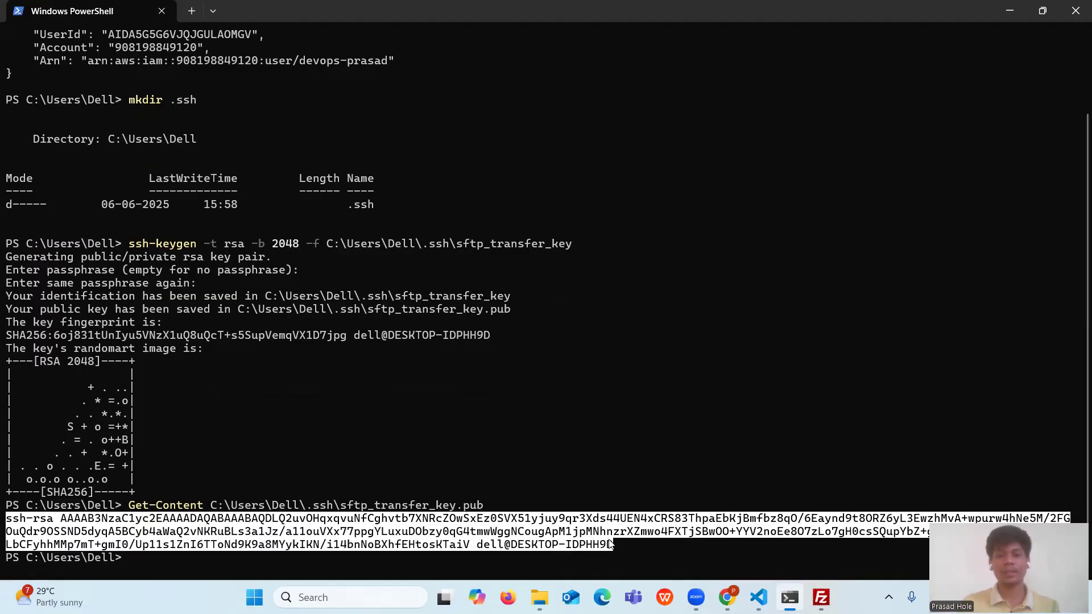
key("ctrl+c")
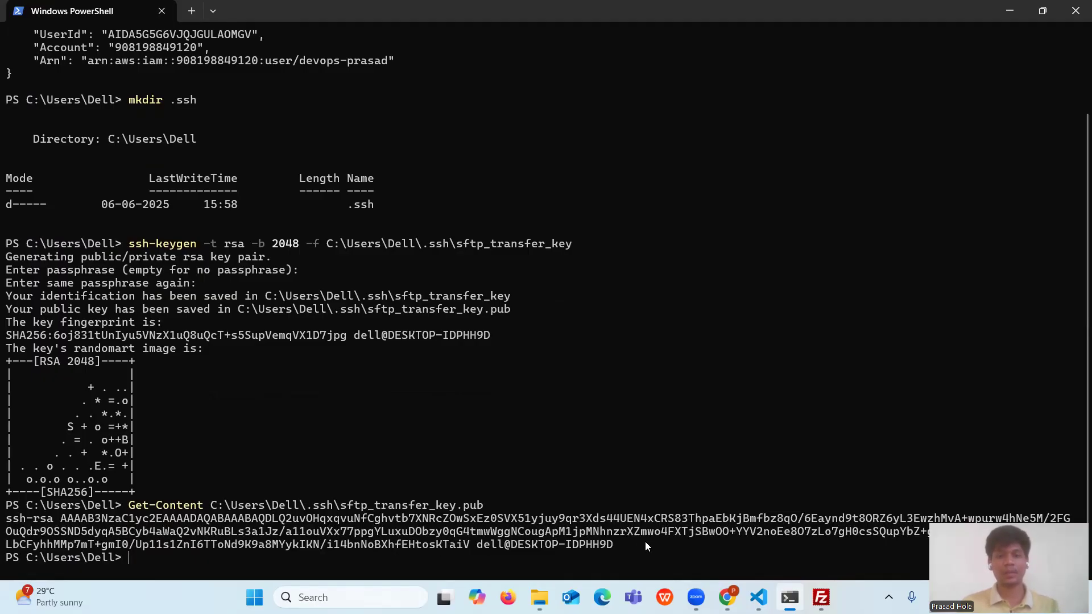
left_click(733, 595)
- Paste the public key, add the user, and check it lists Restricted with AWS_Transfer_S3_Aceess_Role
left_click(107, 357)
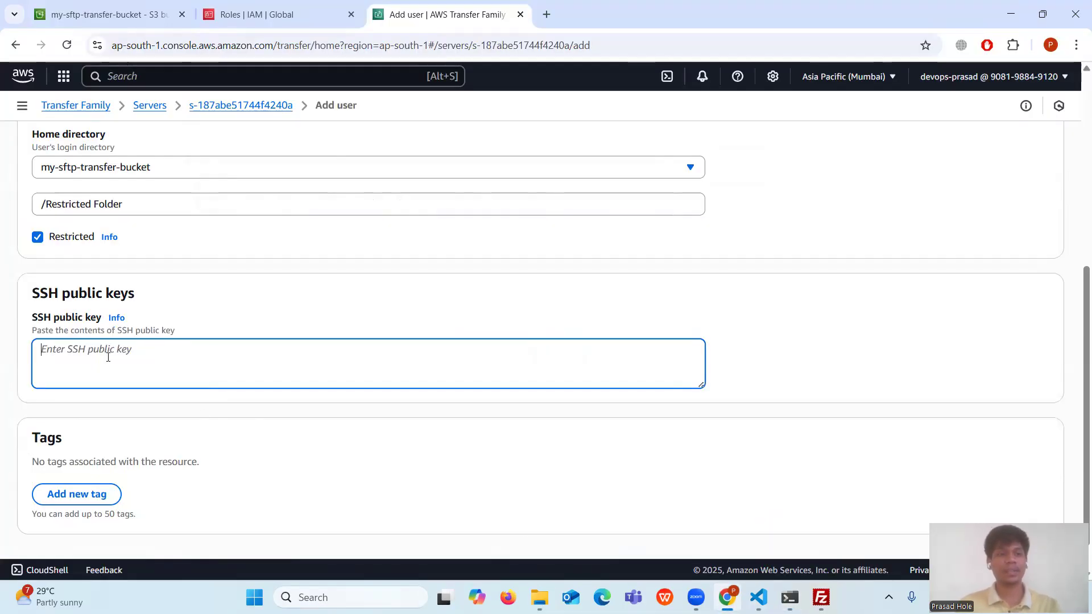
key("ctrl+v")
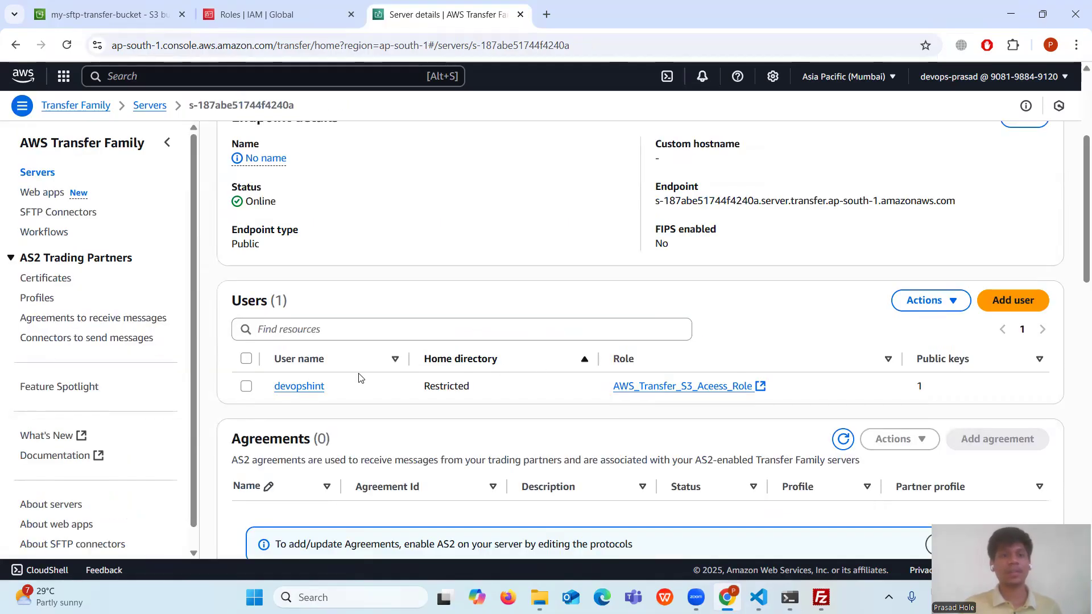
left_click_drag(273, 388, 345, 391)
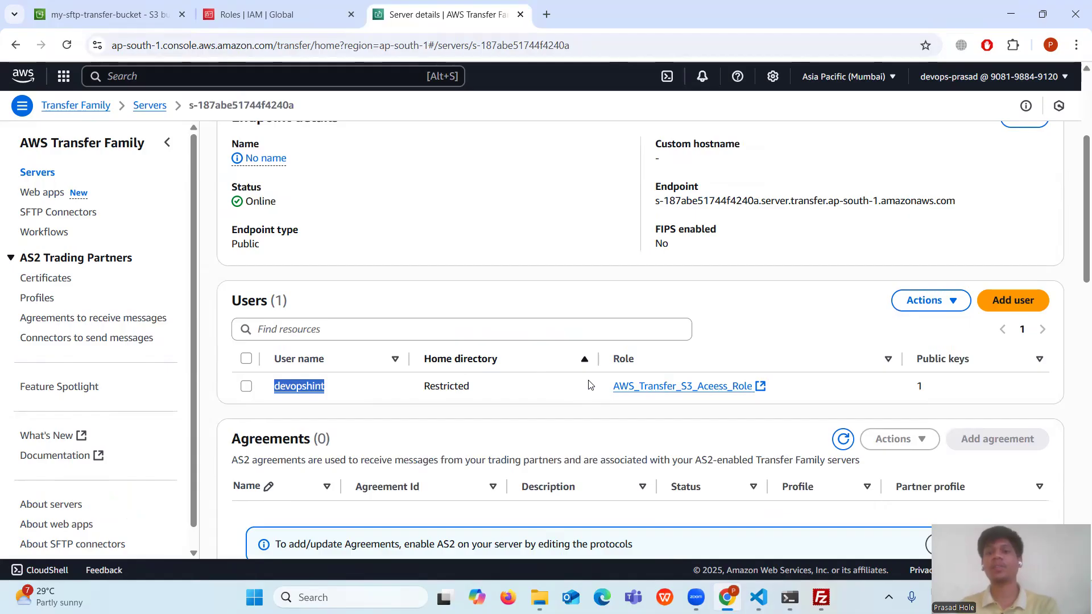
left_click_drag(610, 386, 778, 387)
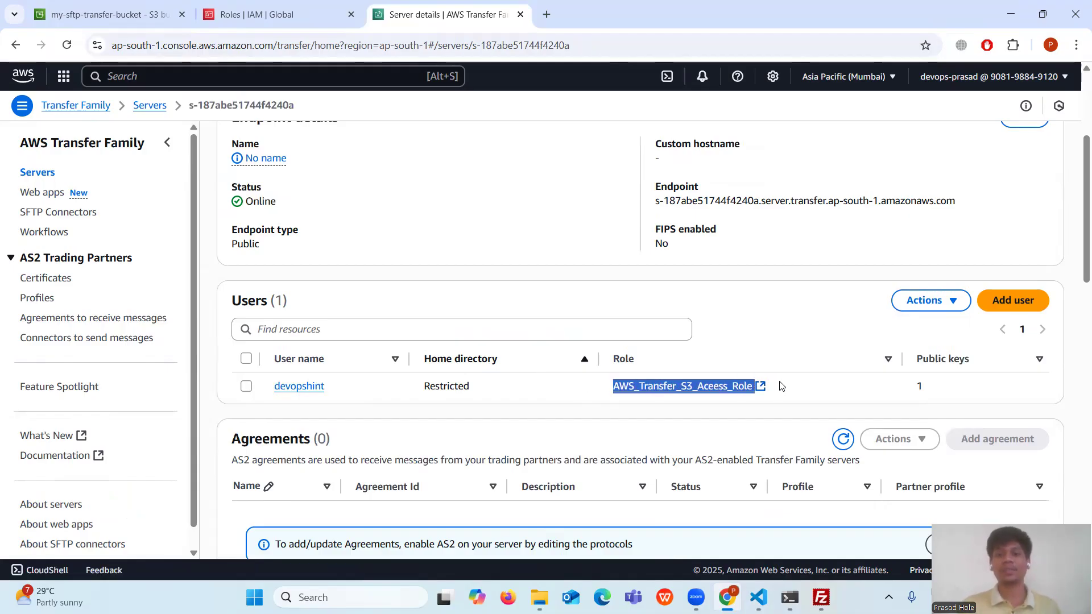
left_click(806, 383)
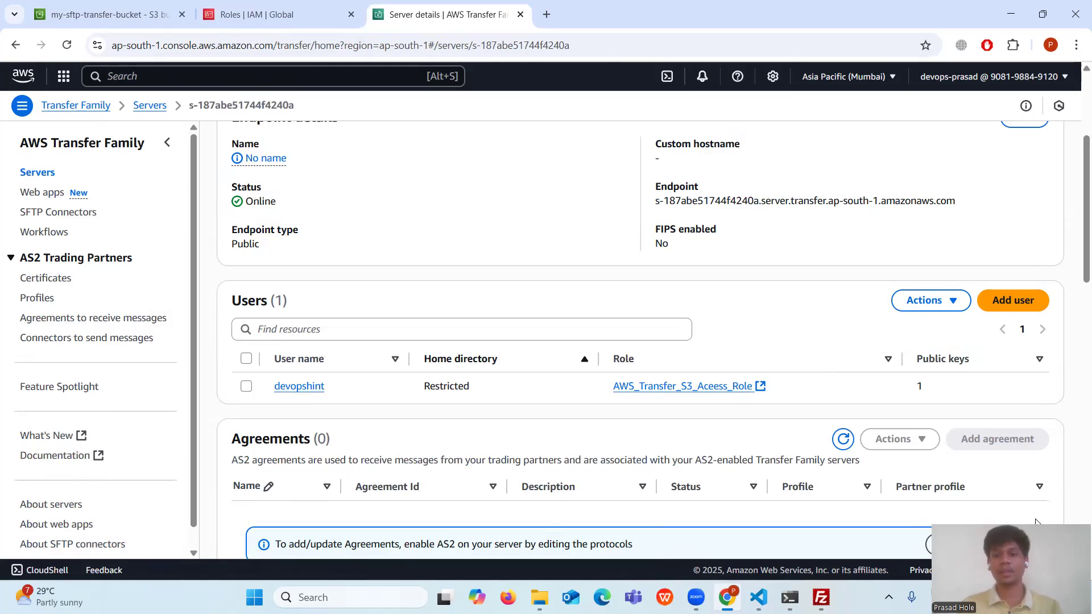
left_click(759, 595)
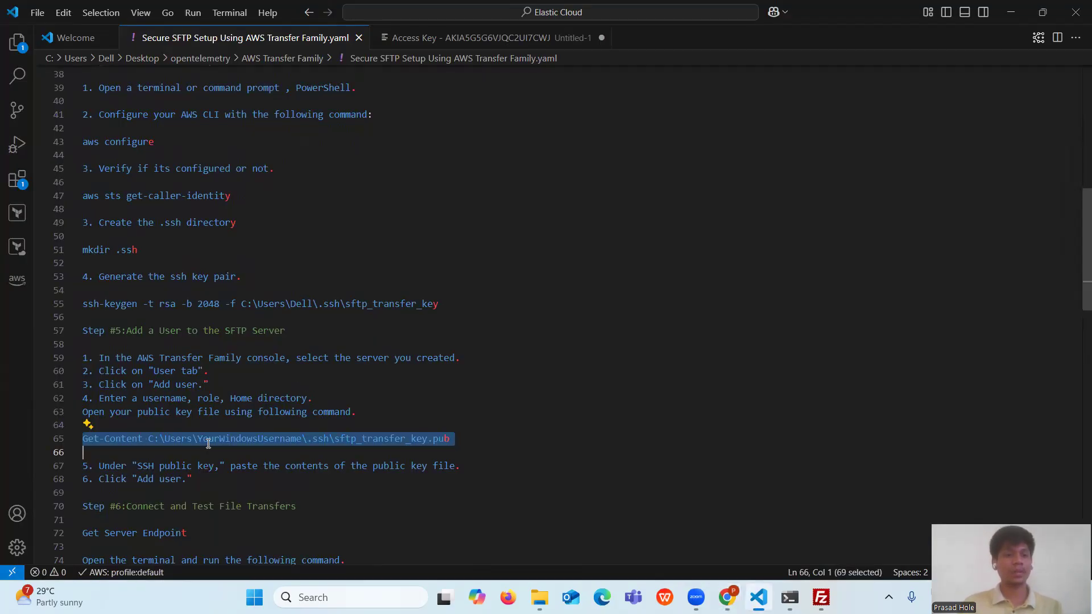
scroll(211, 442, "down", 2)
left_click_drag(296, 437, 75, 433)
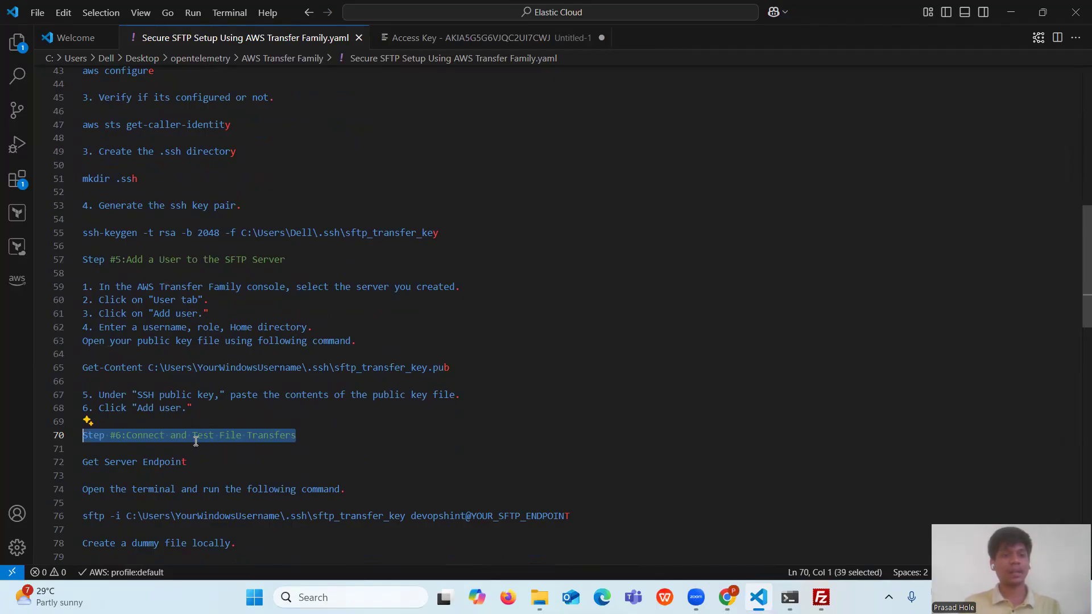
scroll(276, 442, "down", 8)
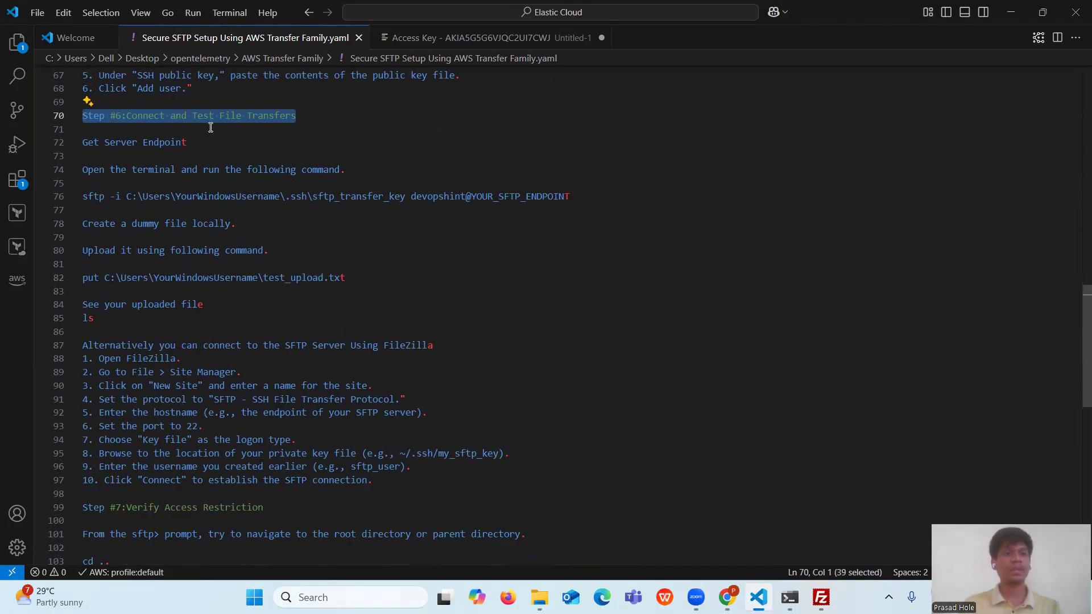
left_click(213, 156)
left_click_drag(202, 146, 72, 142)
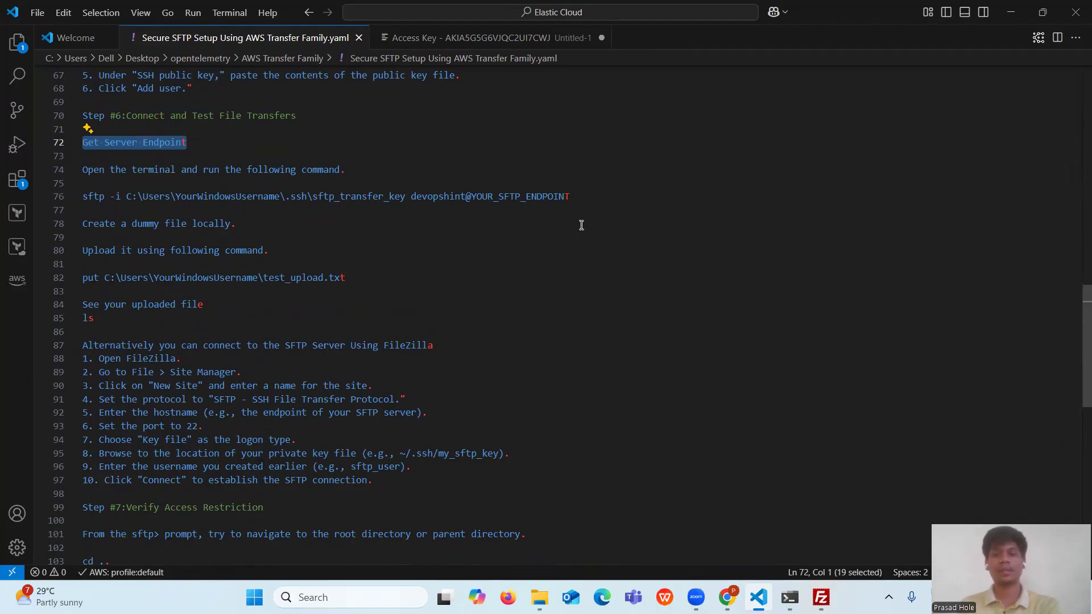
left_click(727, 597)
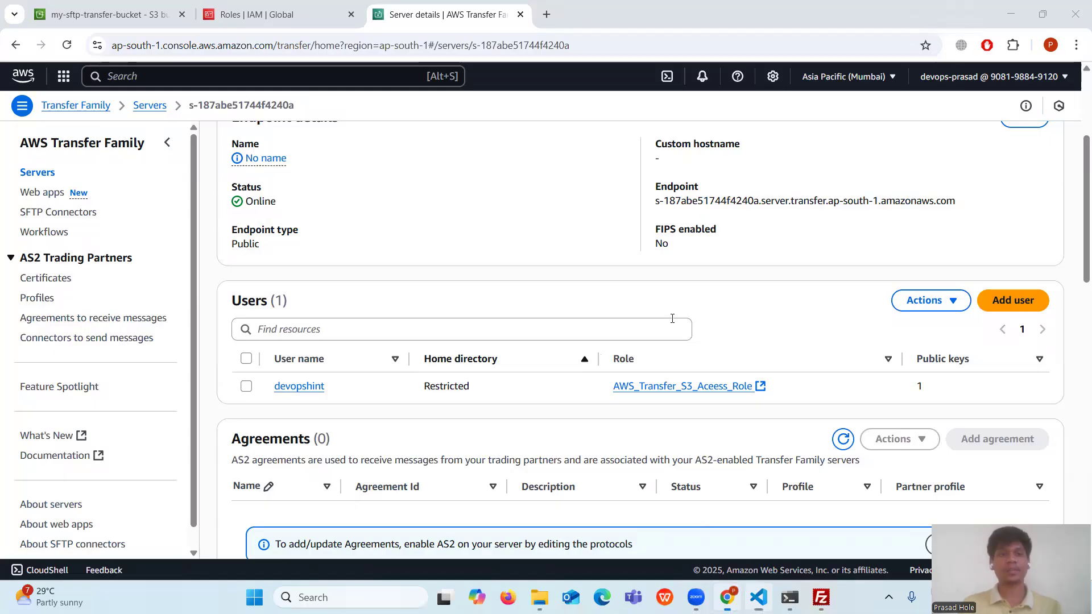
- Select and copy the Endpoint hostname shown under the server's Endpoint details
scroll(740, 327, "up", 1)
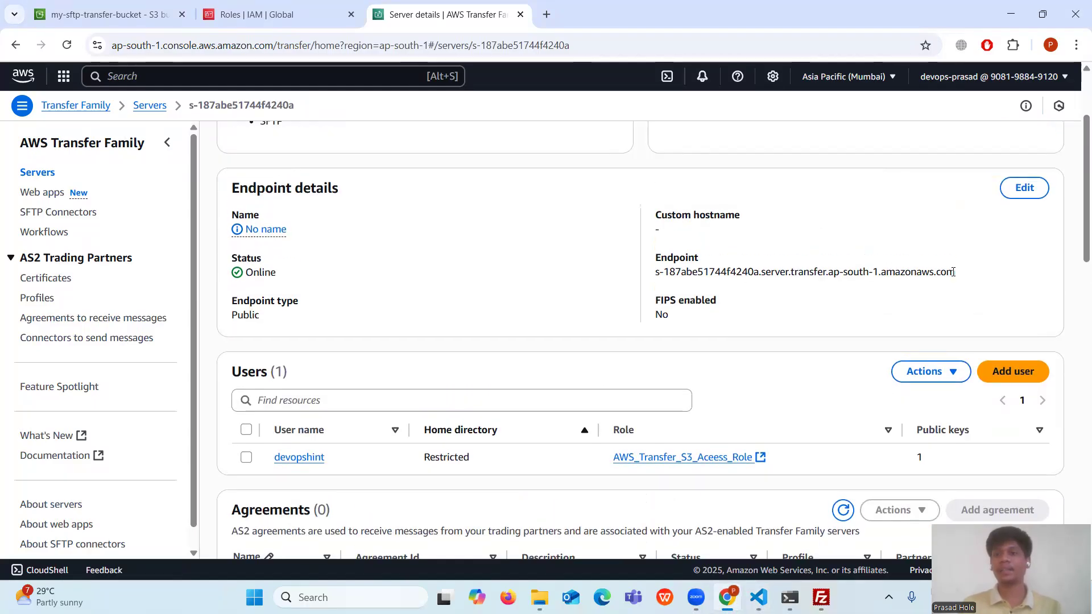
left_click_drag(656, 273, 973, 278)
key("ctrl+c")
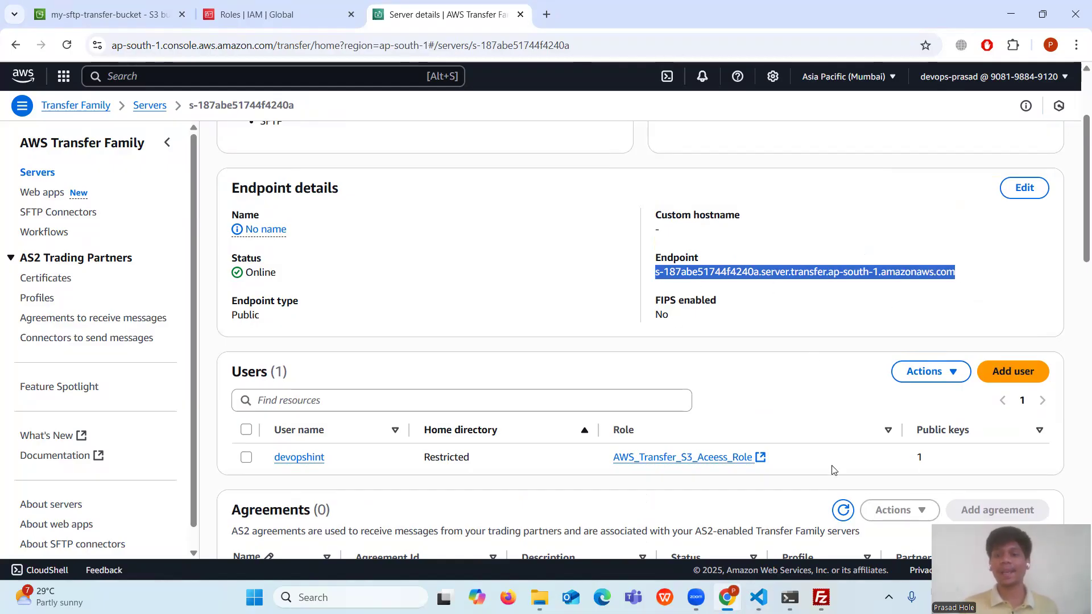
left_click(759, 598)
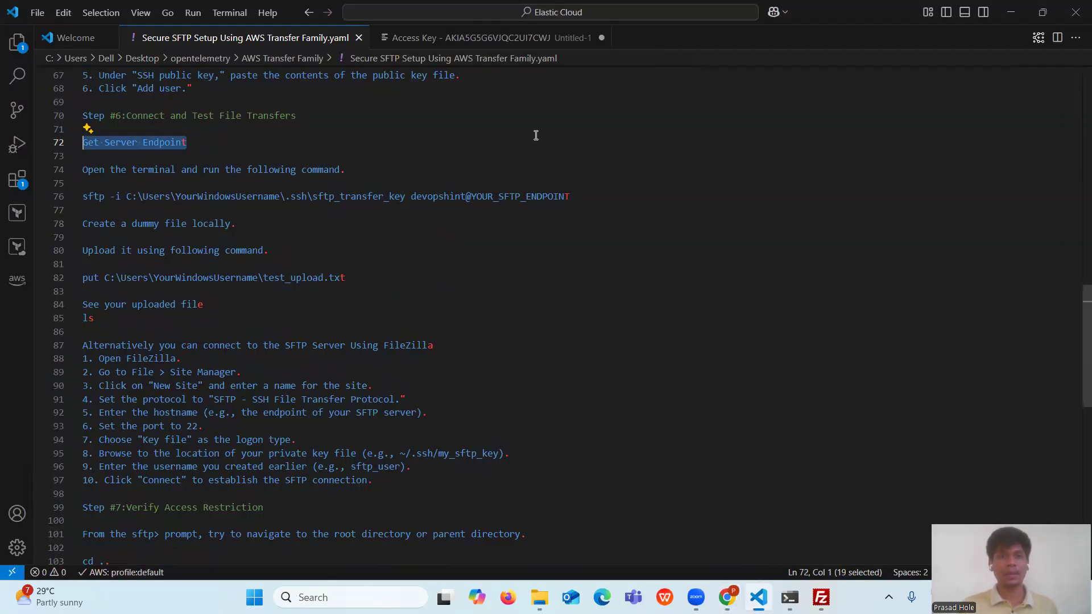
- Paste the server endpoint onto a new line 4 in the Untitled-1 notes file
left_click(540, 38)
left_click(463, 130)
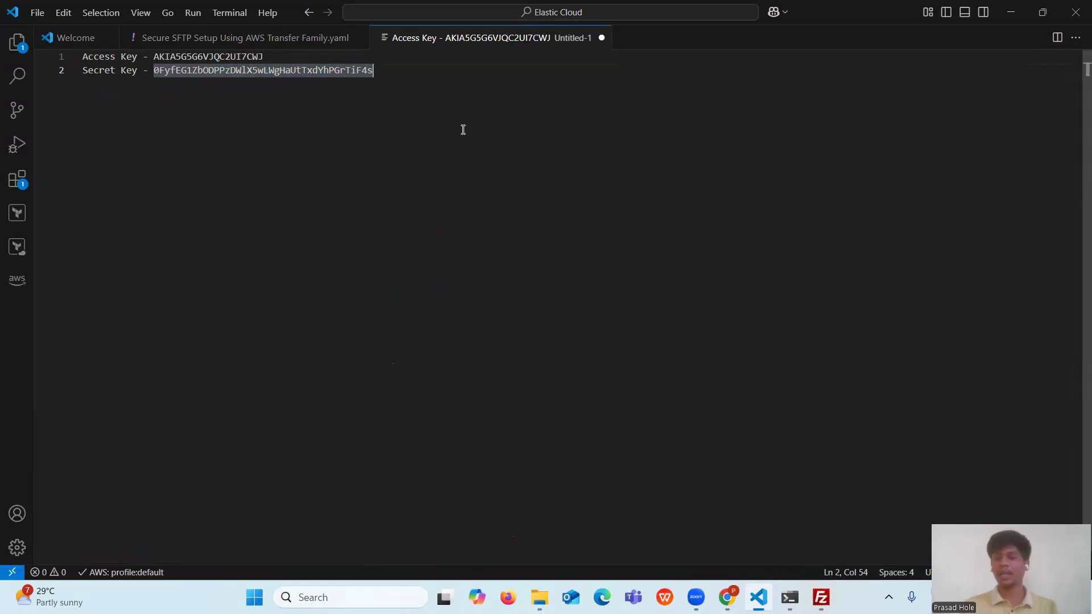
key("Return")
key("Return")
key("ctrl+v")
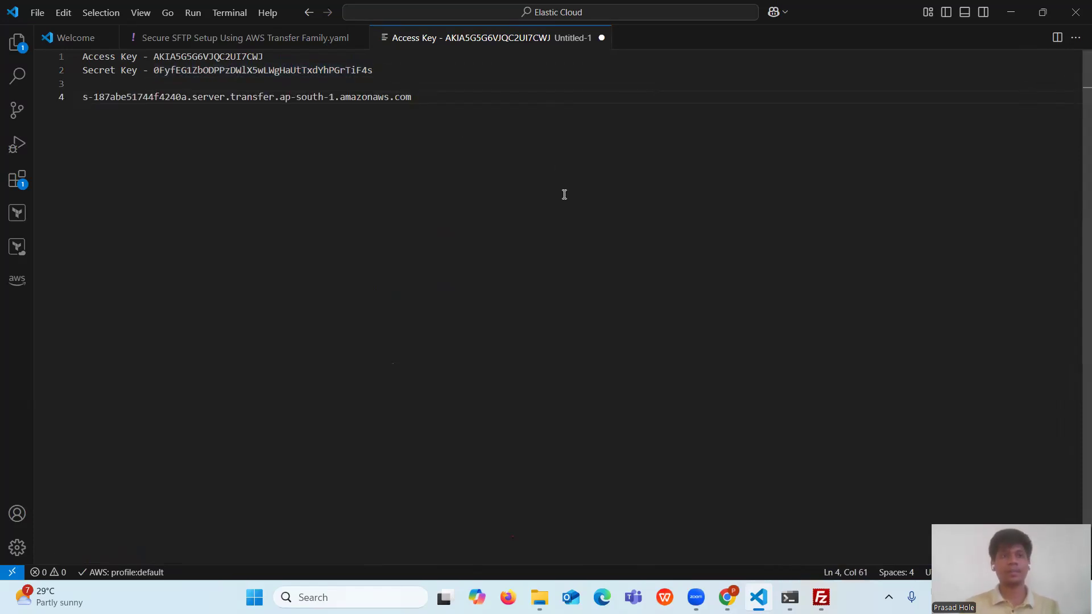
- Copy the sftp -i connection command from line 76 of the setup guide
left_click(289, 37)
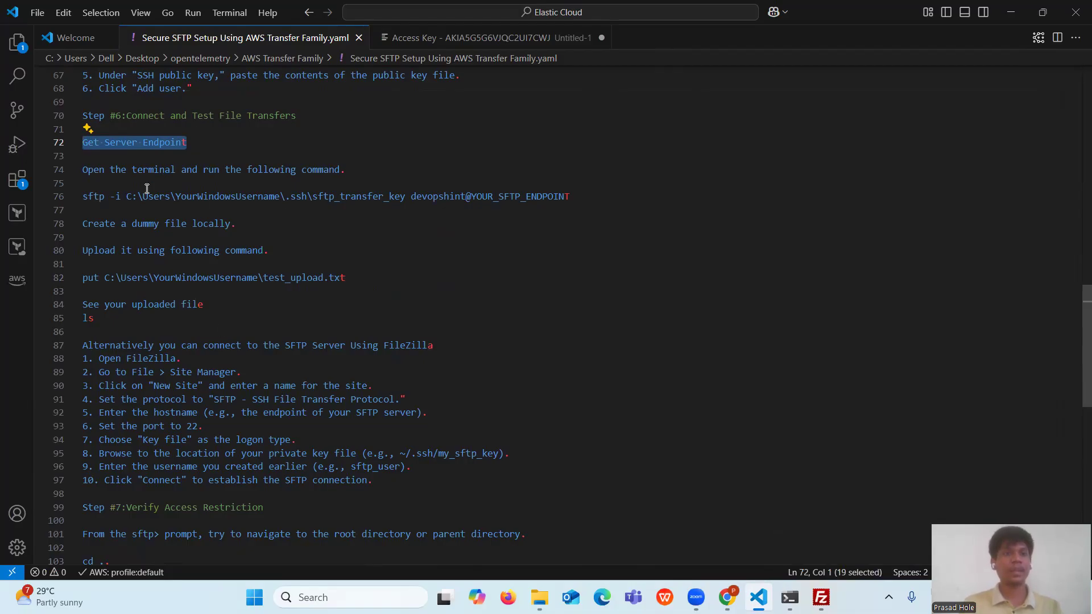
triple_click(228, 198)
key("ctrl+c")
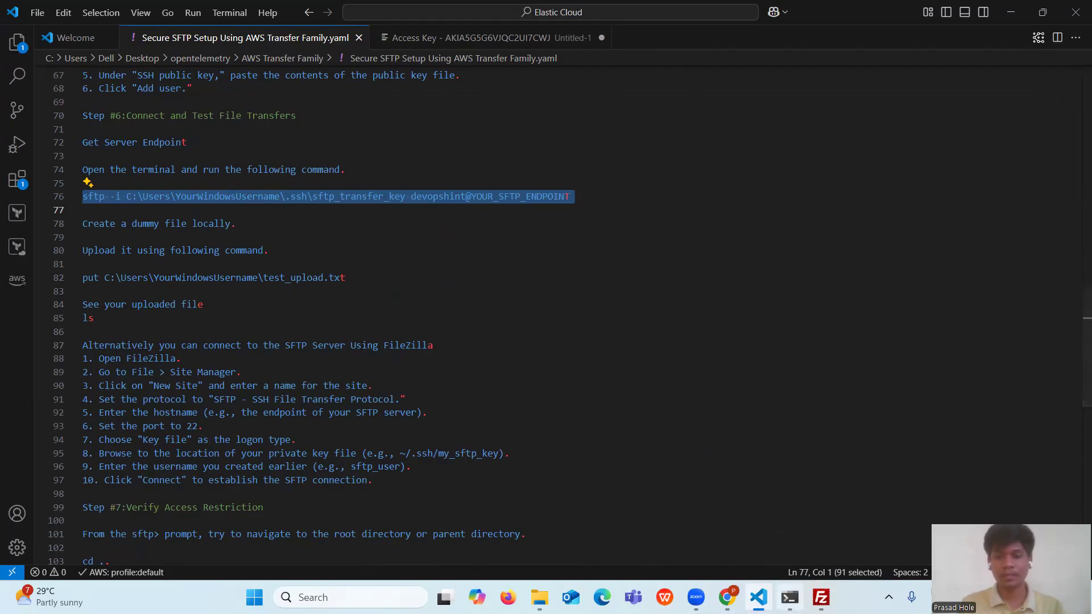
left_click(789, 597)
- Paste the sftp command and replace YOUR_SFTP_ENDPOINT with the endpoint saved in Untitled-1
key("ctrl+v")
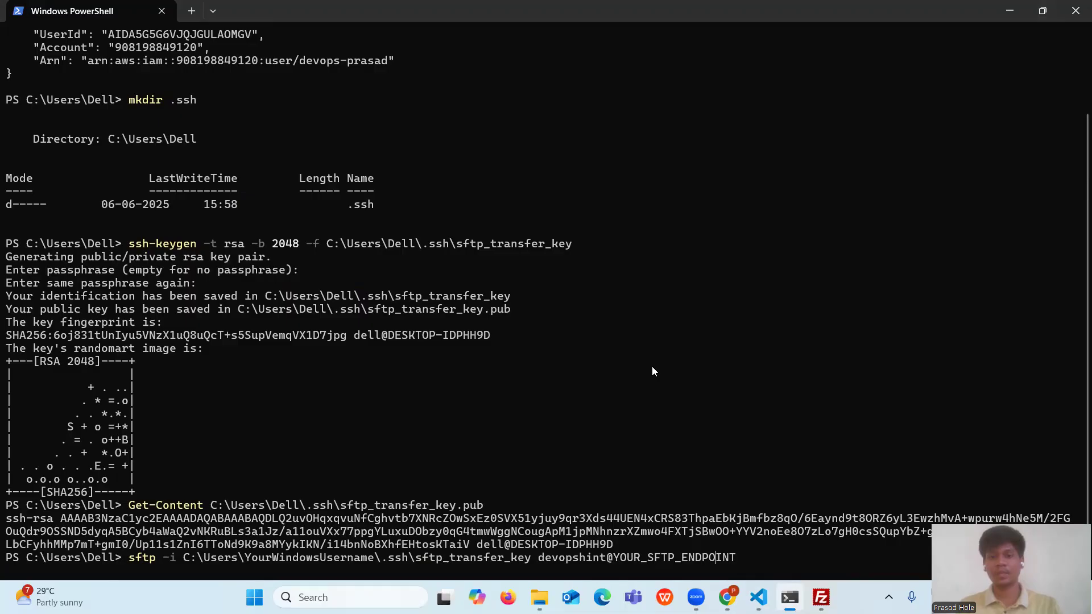
key("BackSpace")
key("BackSpace")
key("BackSpace")
key("BackSpace")
key("BackSpace")
key("BackSpace")
key("BackSpace")
key("BackSpace")
key("BackSpace")
key("BackSpace")
key("BackSpace")
key("BackSpace")
key("BackSpace")
key("BackSpace")
key("BackSpace")
key("BackSpace")
key("BackSpace")
key("BackSpace")
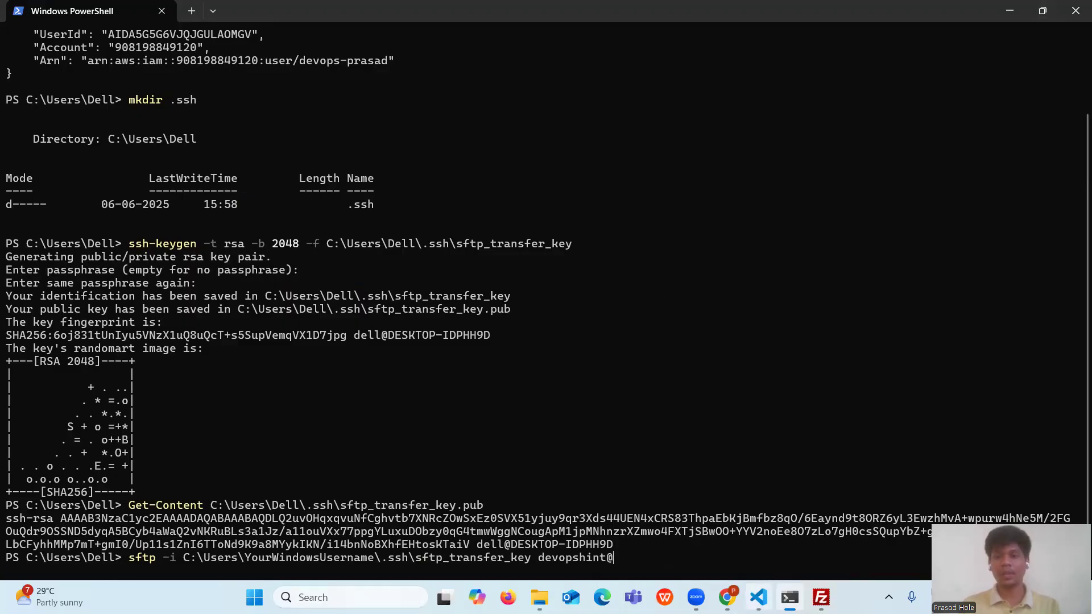
left_click(759, 597)
left_click(551, 37)
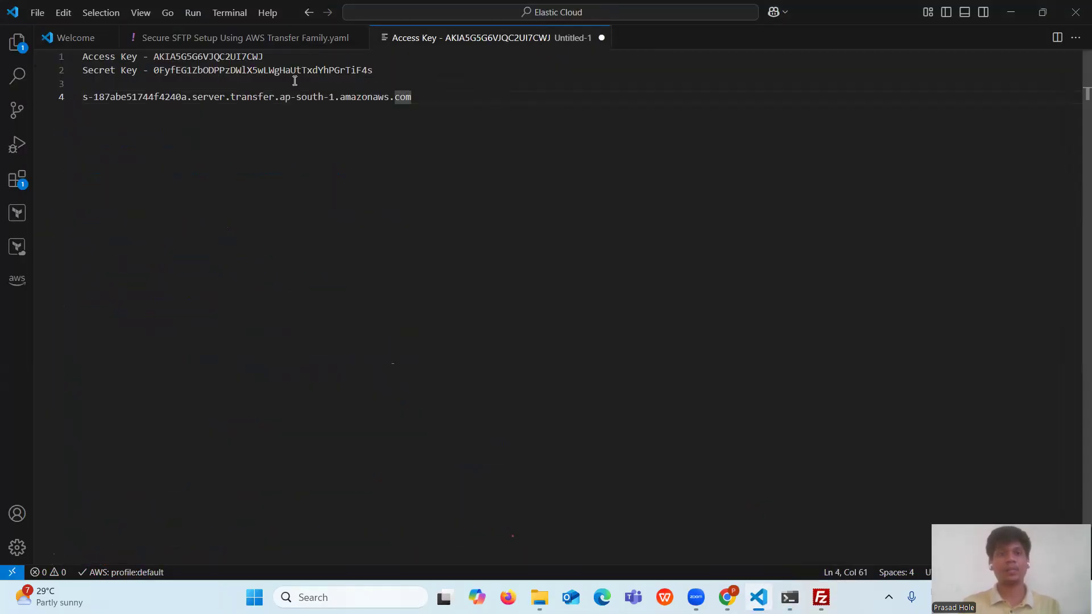
left_click_drag(448, 95, 79, 101)
key("ctrl+c")
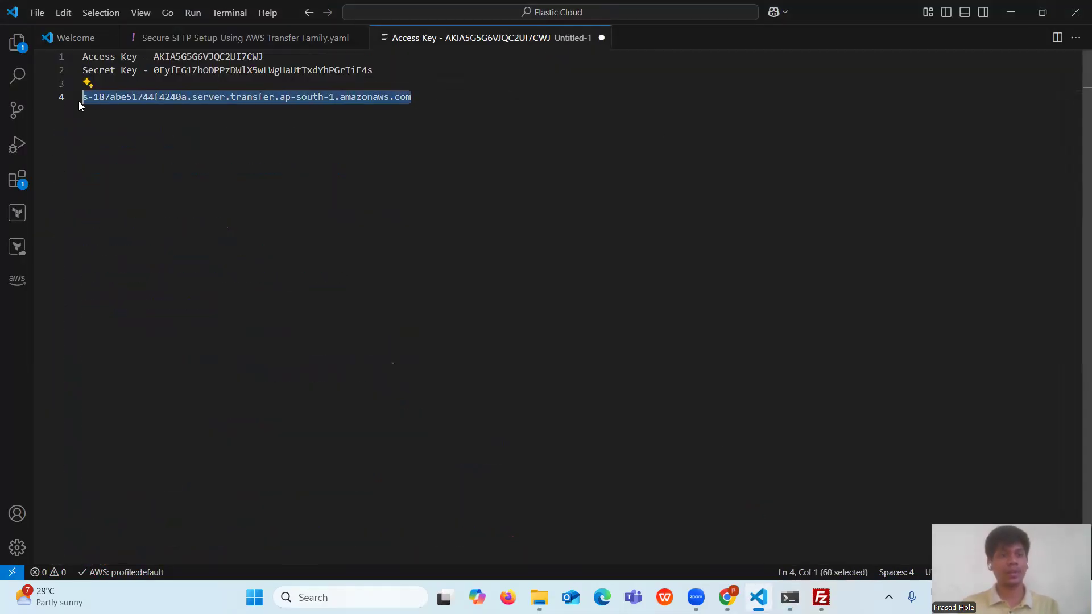
left_click(790, 597)
key("ctrl+v")
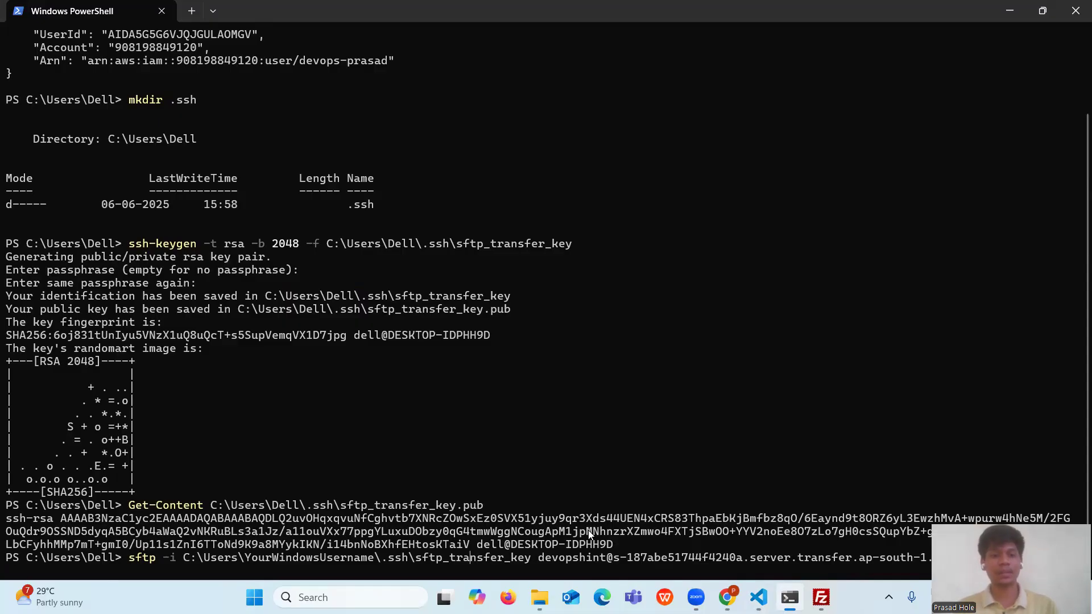
- Replace YourWindowsUsername with Dell in the sftp_transfer_key path and point out the key file
key("BackSpace")
key("BackSpace")
key("BackSpace")
key("BackSpace")
key("BackSpace")
key("BackSpace")
key("BackSpace")
key("BackSpace")
key("BackSpace")
key("BackSpace")
key("BackSpace")
key("BackSpace")
key("BackSpace")
key("BackSpace")
key("BackSpace")
key("BackSpace")
key("BackSpace")
key("BackSpace")
key("BackSpace")
type("Dell")
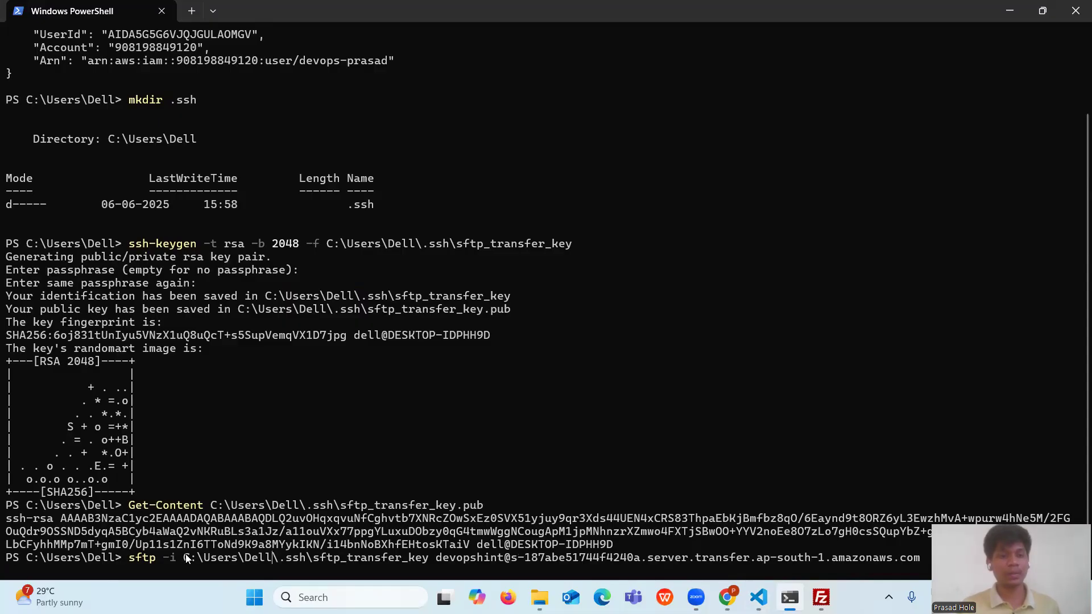
left_click_drag(180, 554, 427, 559)
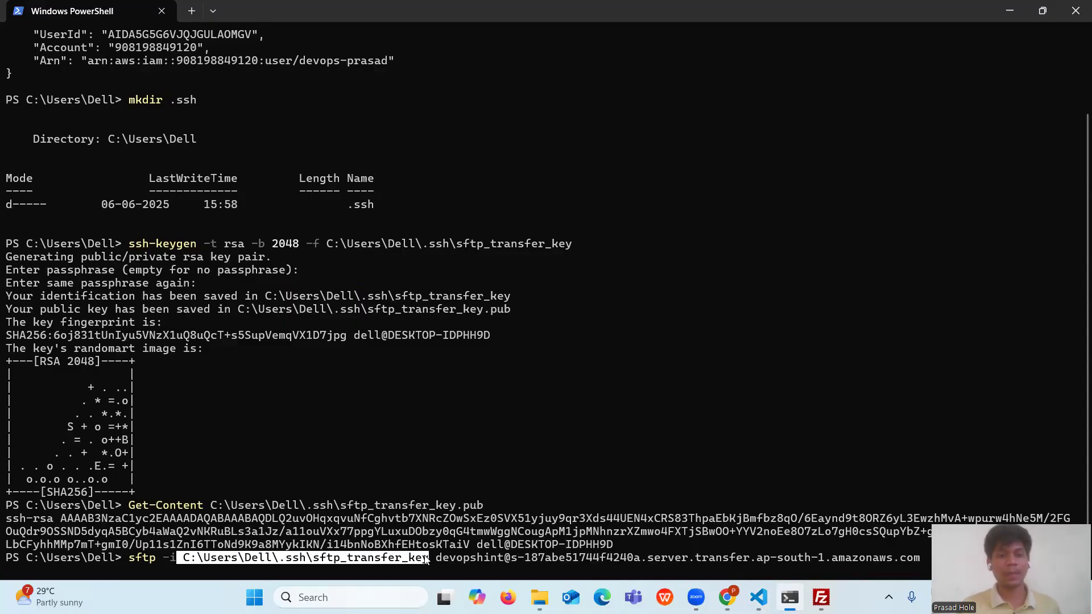
left_click(511, 346)
left_click_drag(314, 556, 430, 557)
left_click(471, 446)
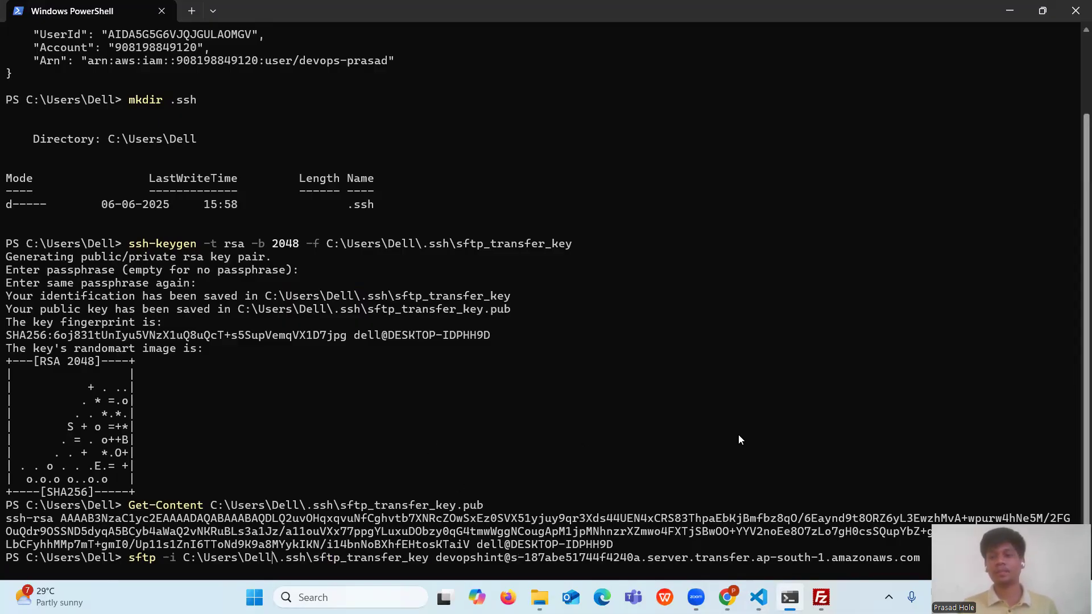
- Run the sftp command, answer yes to trust the host key, and confirm the sftp prompt
key("Return")
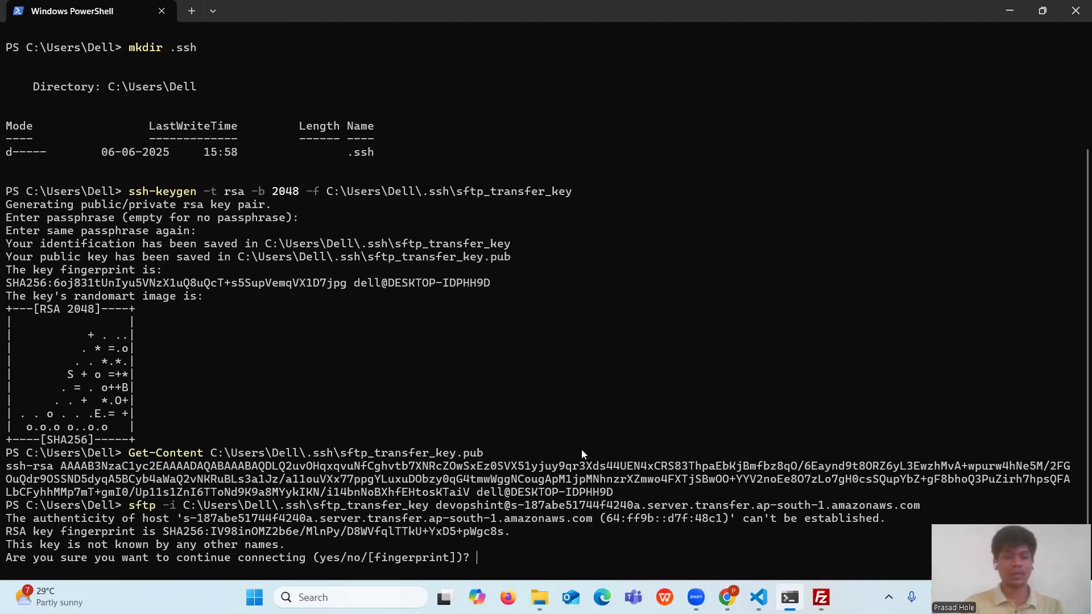
type("yes")
key("Return")
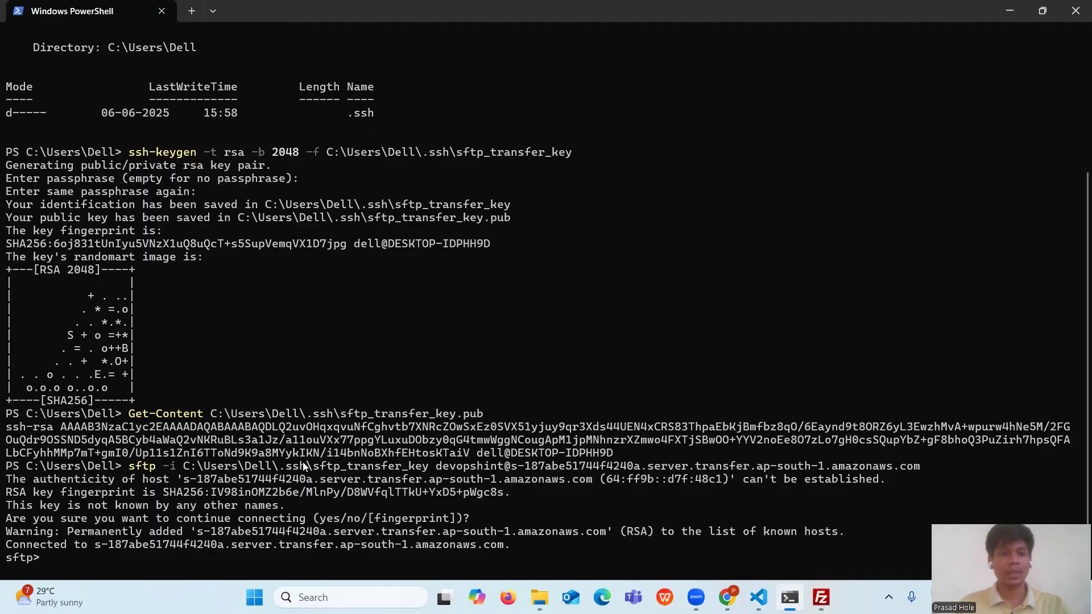
left_click_drag(29, 561, 5, 557)
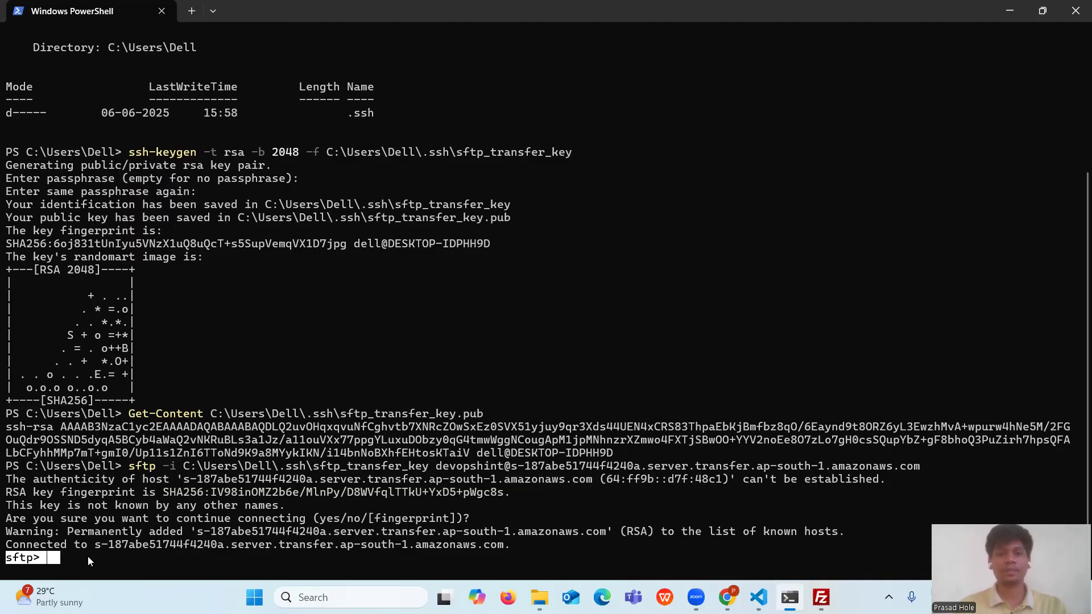
left_click(373, 495)
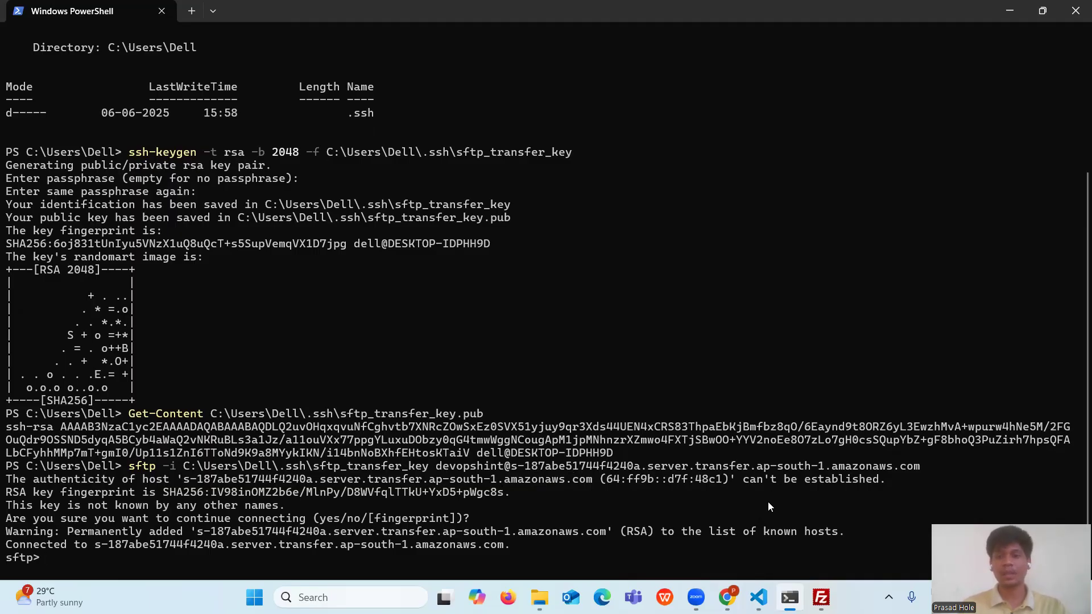
left_click(759, 597)
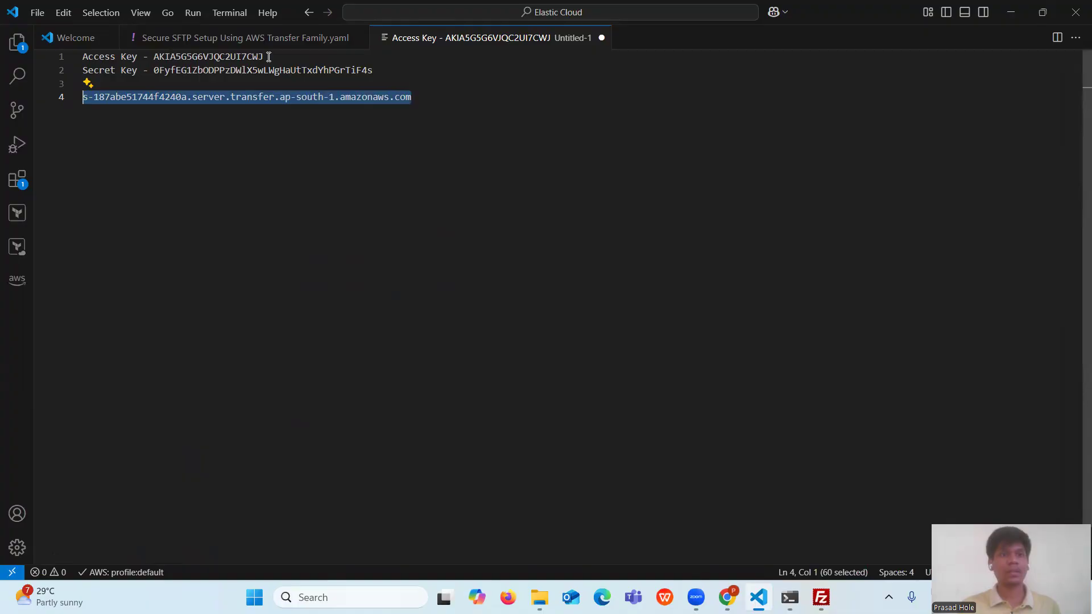
left_click(246, 38)
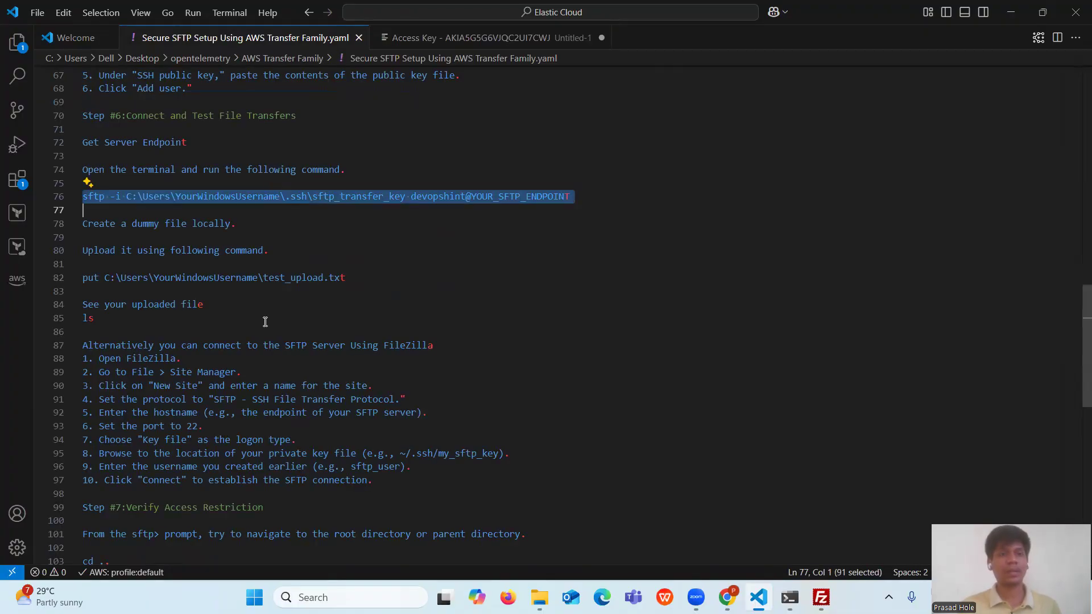
- Highlight the guide's 'Create a dummy file locally.' step and bring up File Explorer at C:\Users\Dell
scroll(265, 322, "down", 1)
left_click_drag(235, 188, 75, 186)
left_click(308, 187)
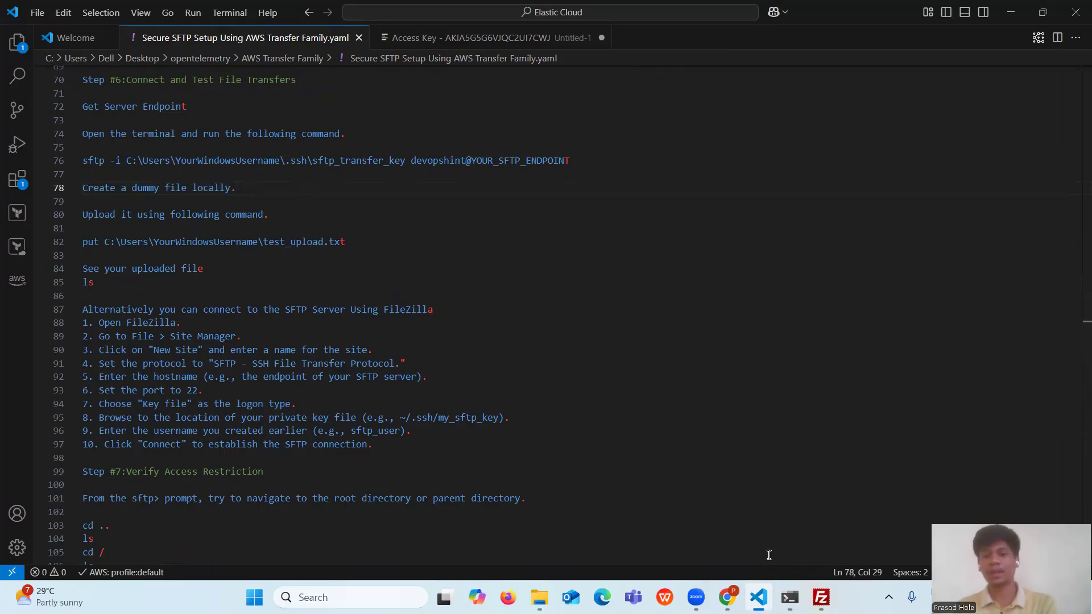
left_click(539, 597)
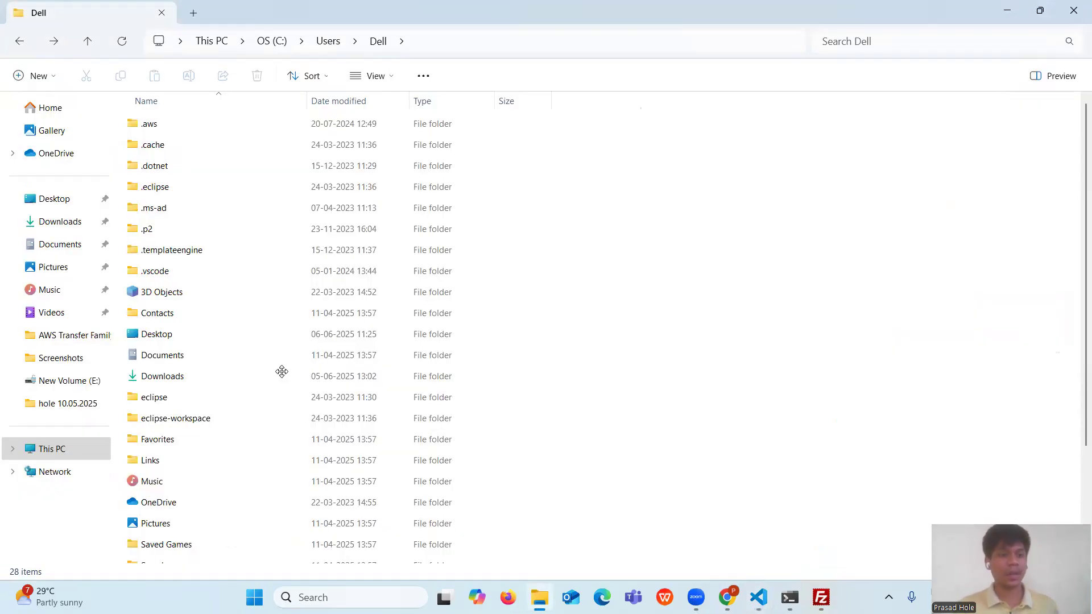
scroll(278, 364, "down", 2)
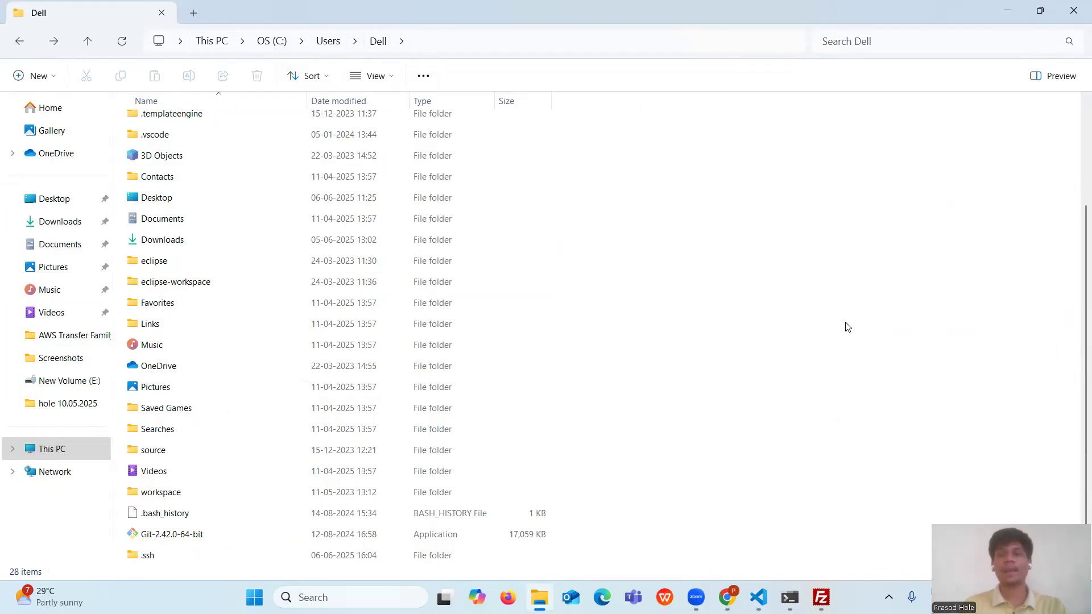
- Open the Dell folder's context menu, then dismiss it without creating a file
right_click(854, 336)
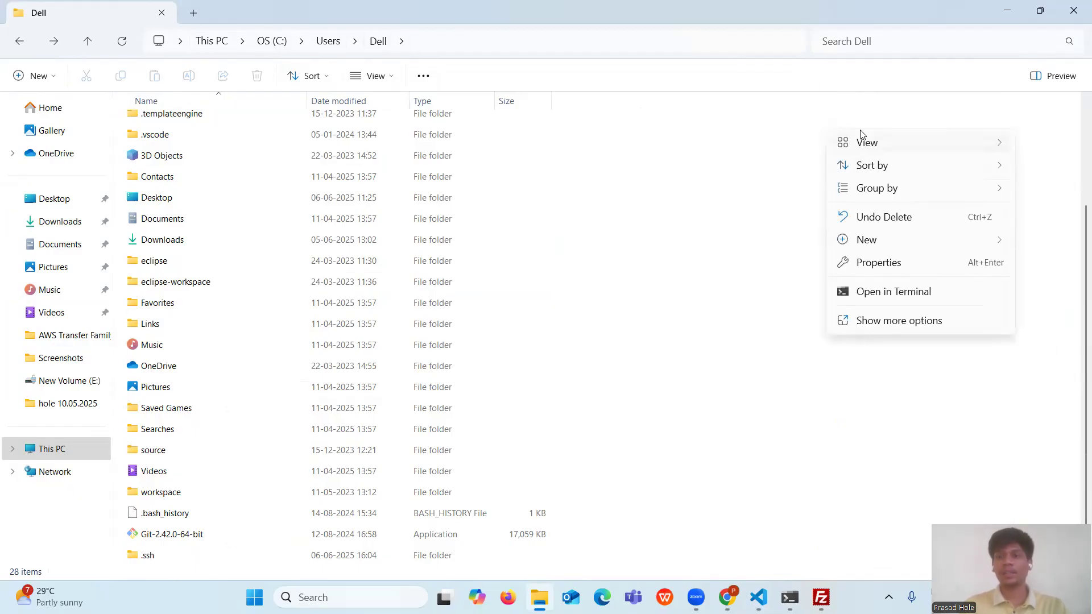
mouse_move(875, 247)
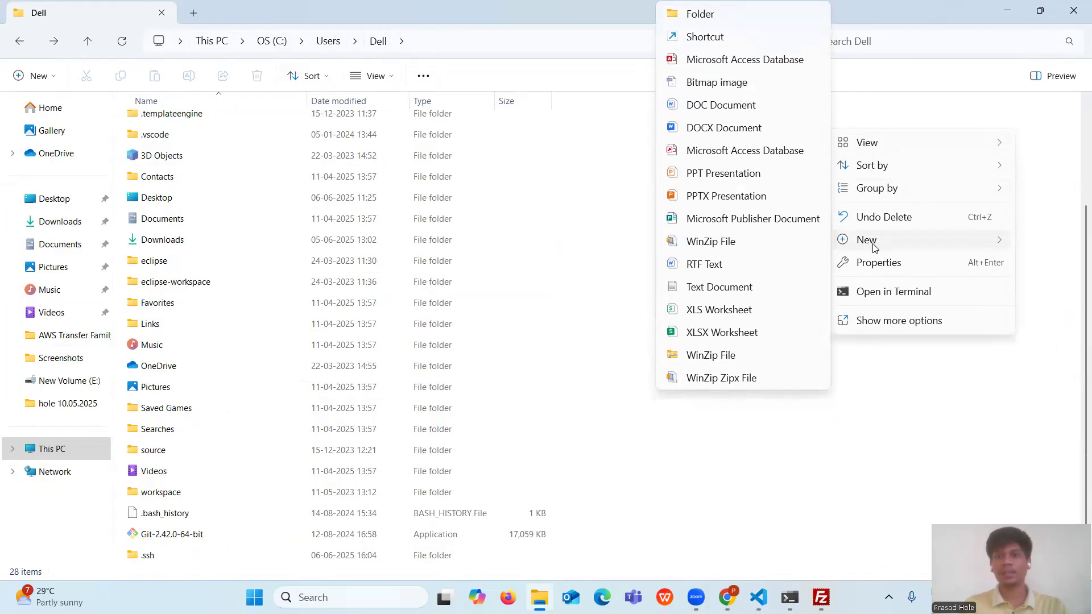
left_click(850, 466)
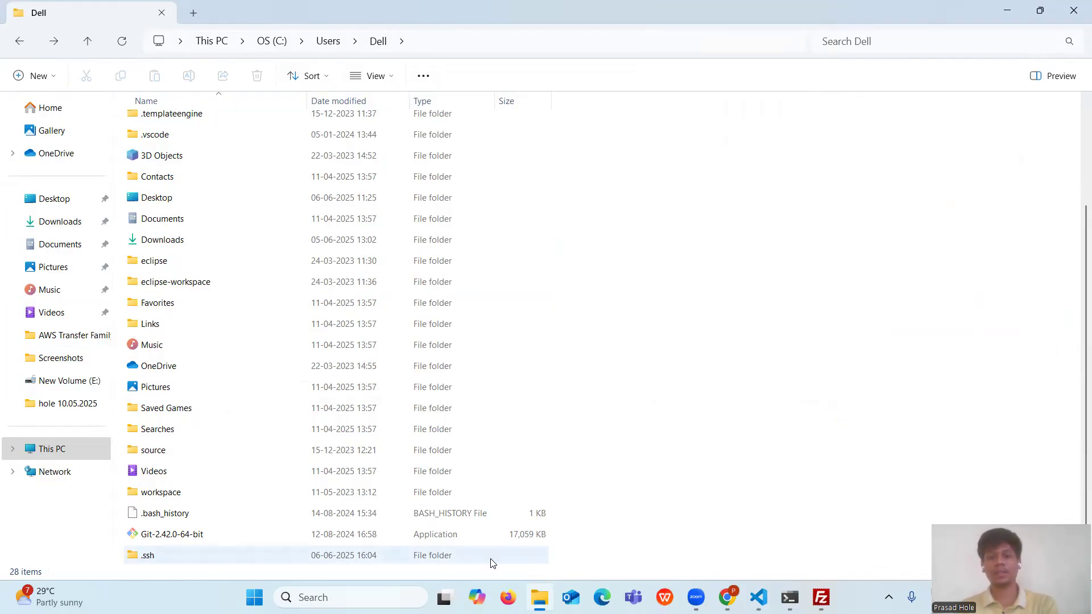
- Search 'note' in Windows search and launch Notepad with a new empty tab
left_click(424, 586)
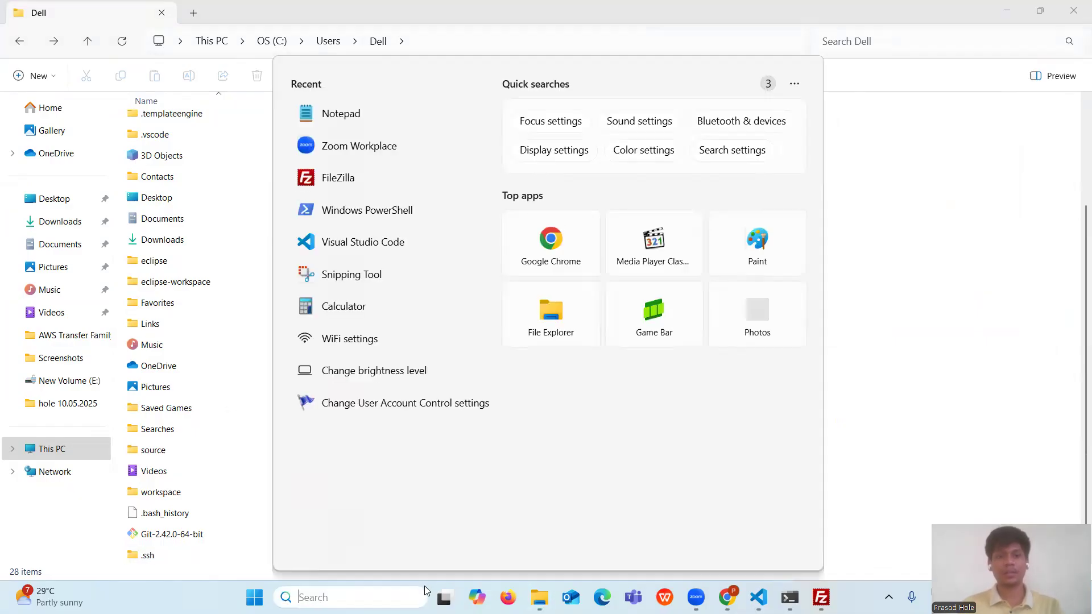
type("note")
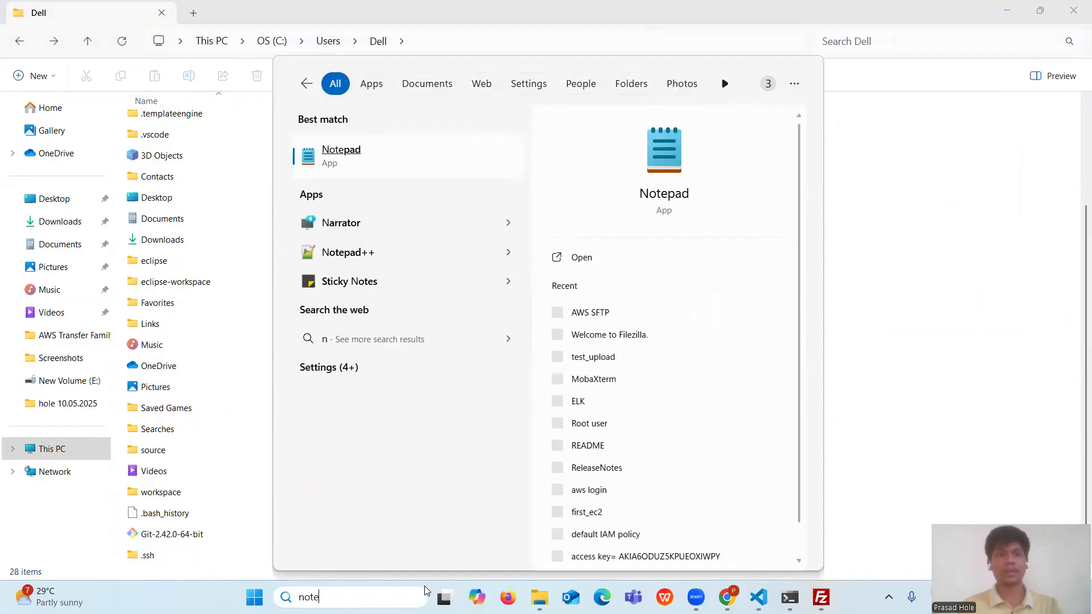
left_click(401, 149)
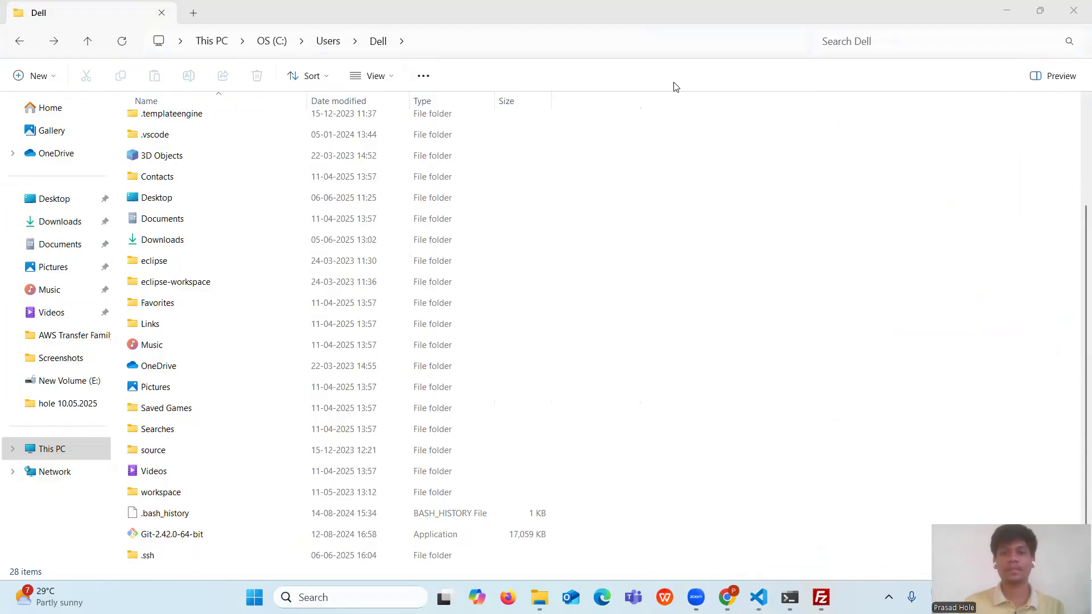
left_click(826, 134)
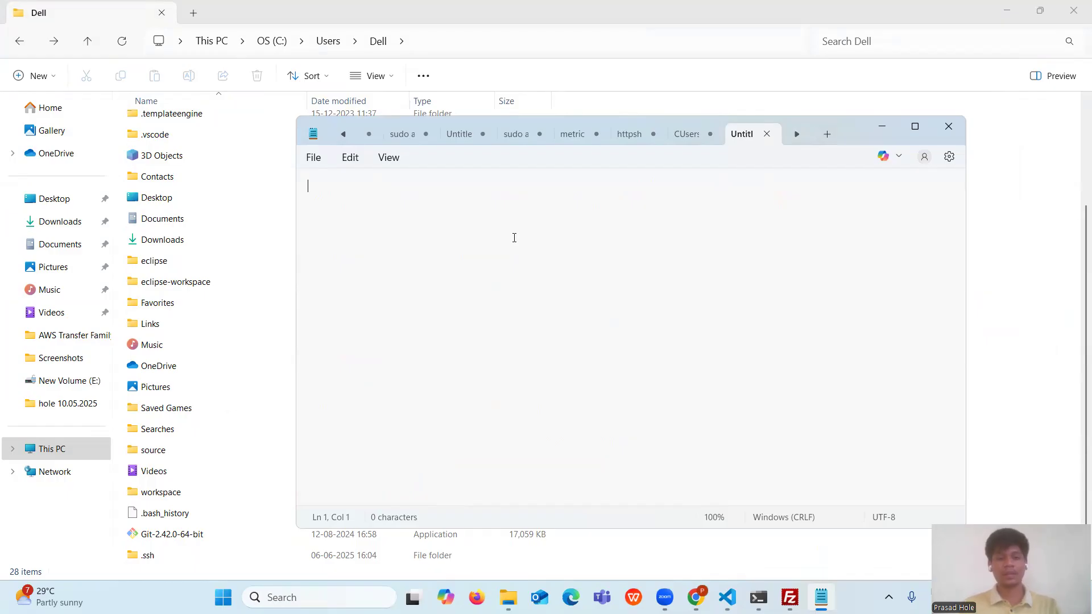
- Type 'This is AWS Transfer Family.' into the new Notepad tab
type("This is Aws")
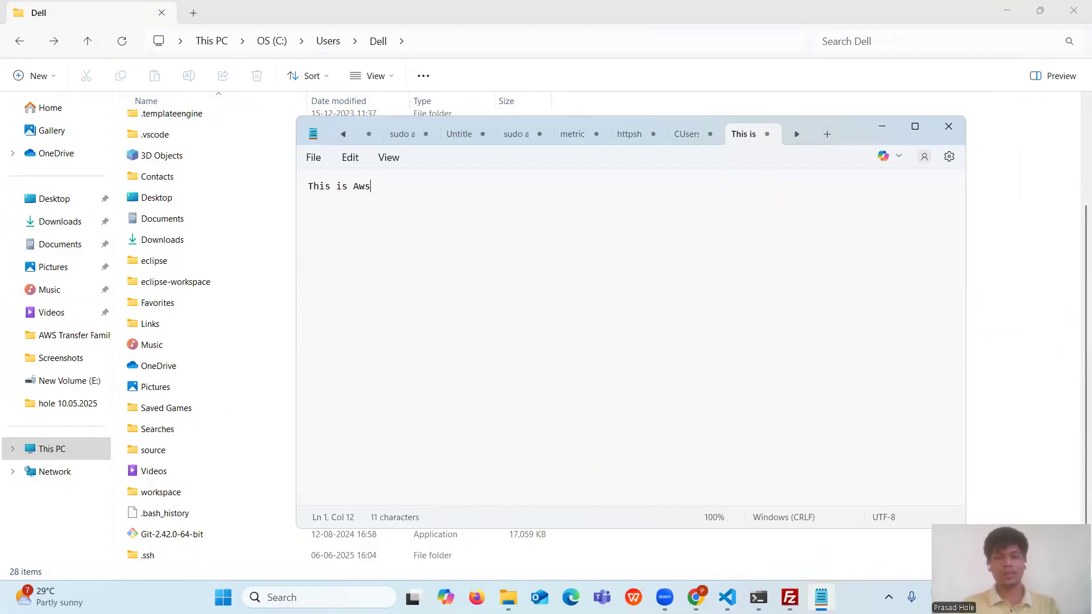
key("BackSpace")
key("BackSpace")
key("BackSpace")
type("AW")
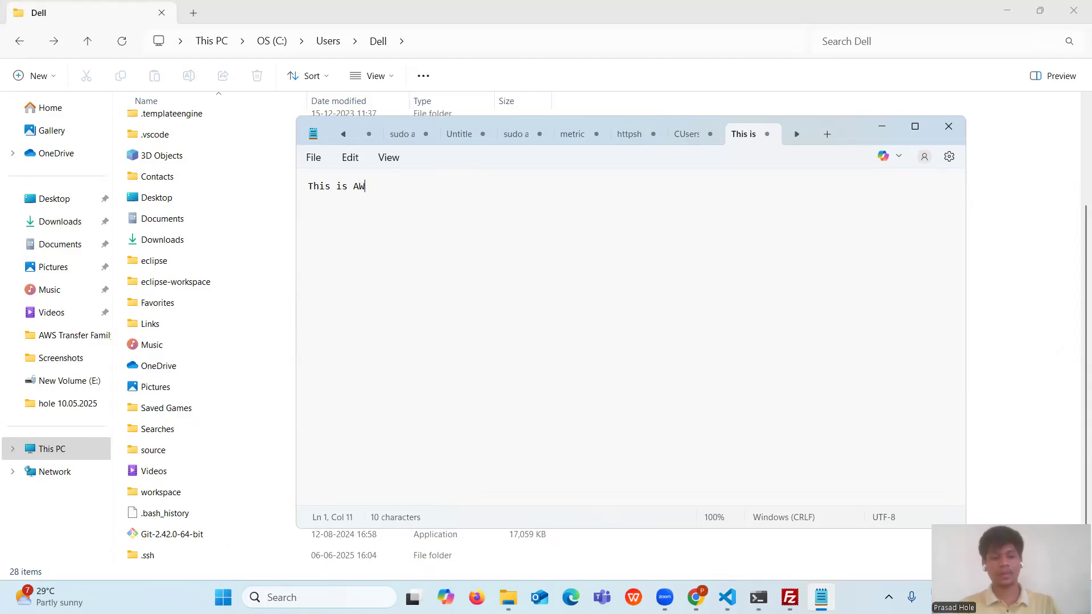
type("S Tra")
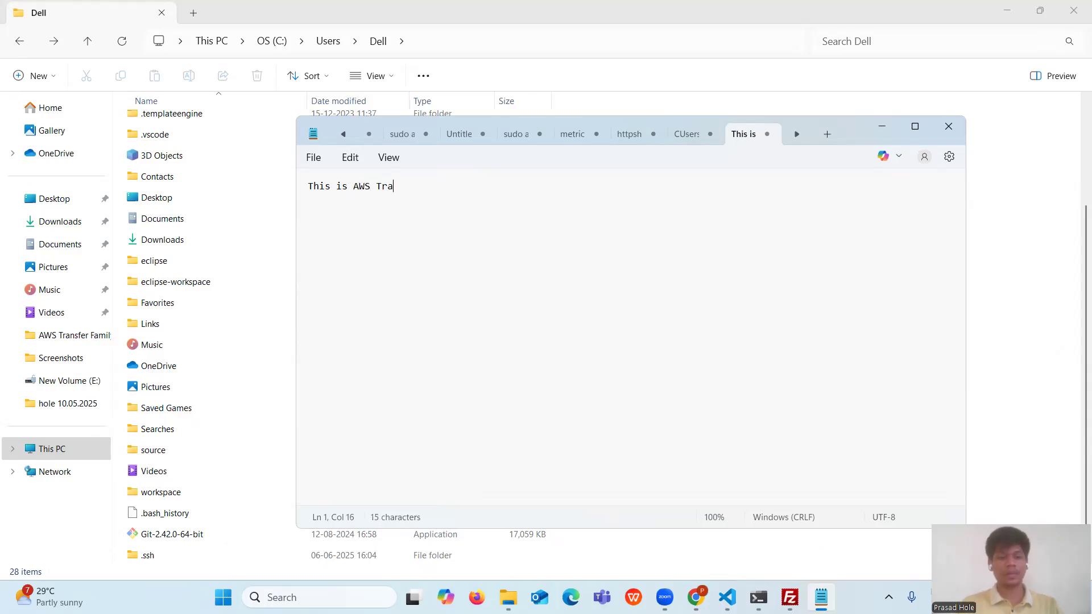
type("nsfer ")
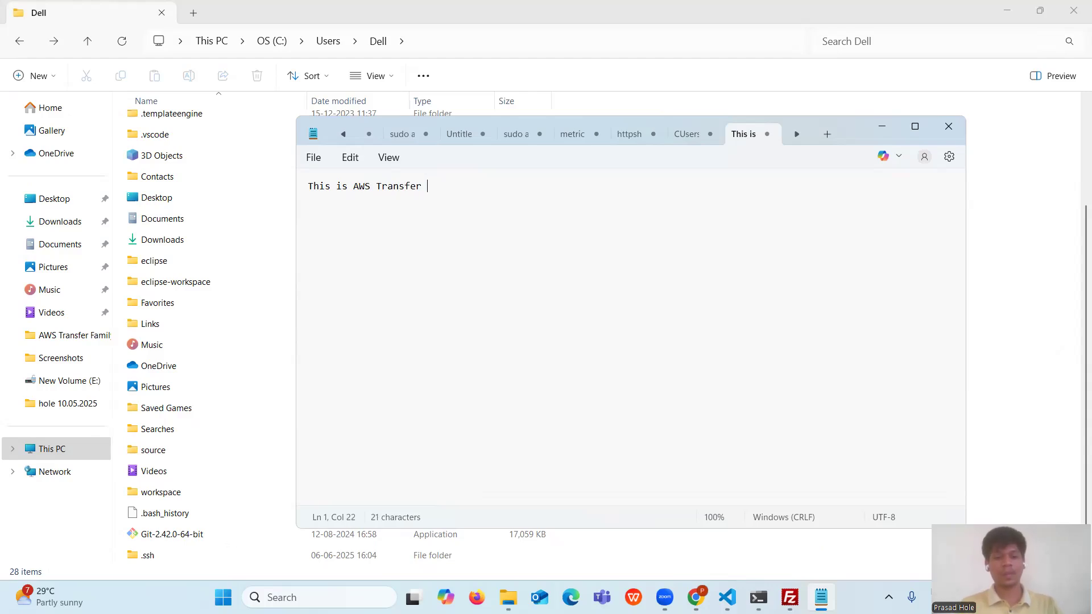
type("Famil")
type("y")
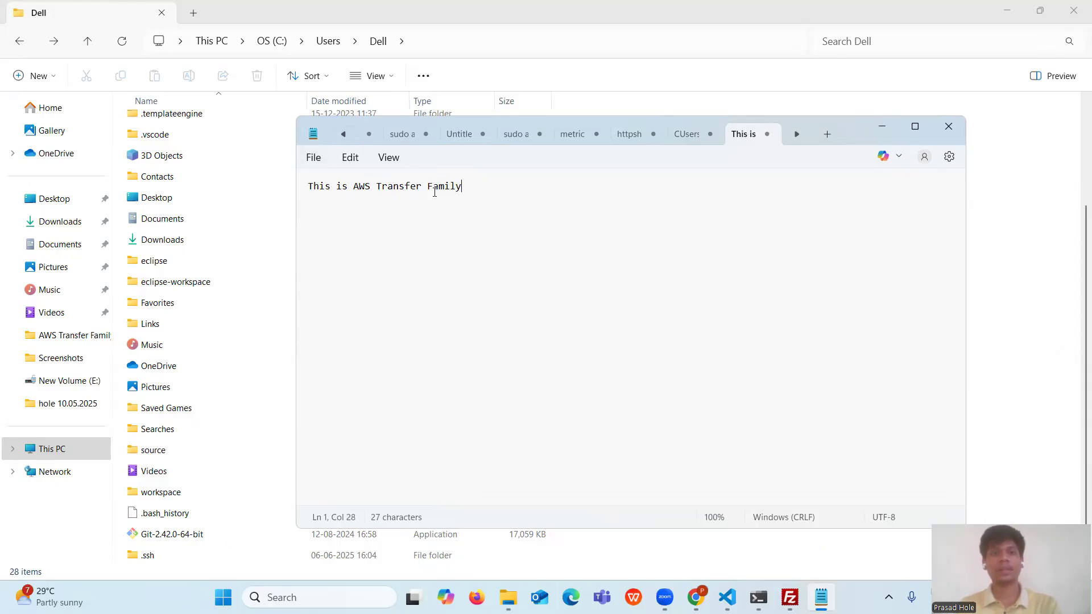
type(".")
- Save the note as a text file in the C:\Users\Dell folder
left_click(313, 157)
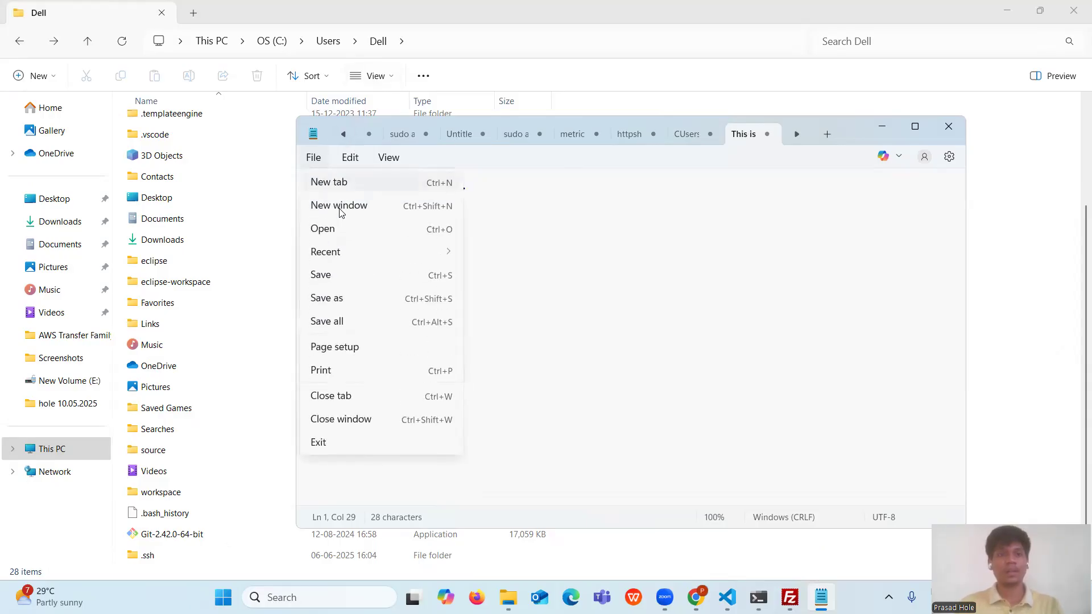
left_click(356, 297)
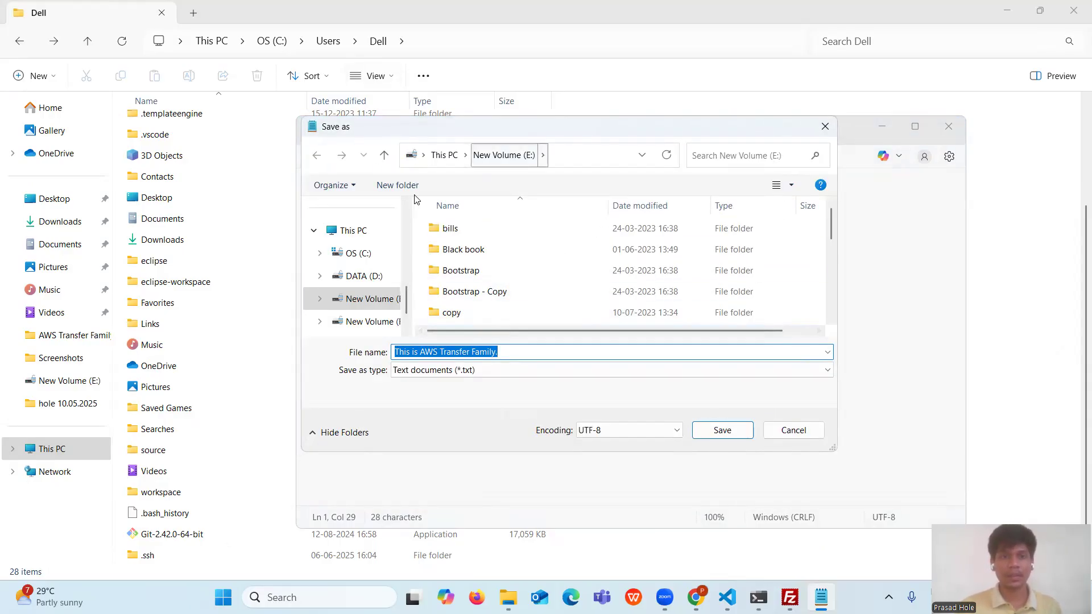
left_click(347, 256)
scroll(505, 262, "down", 3)
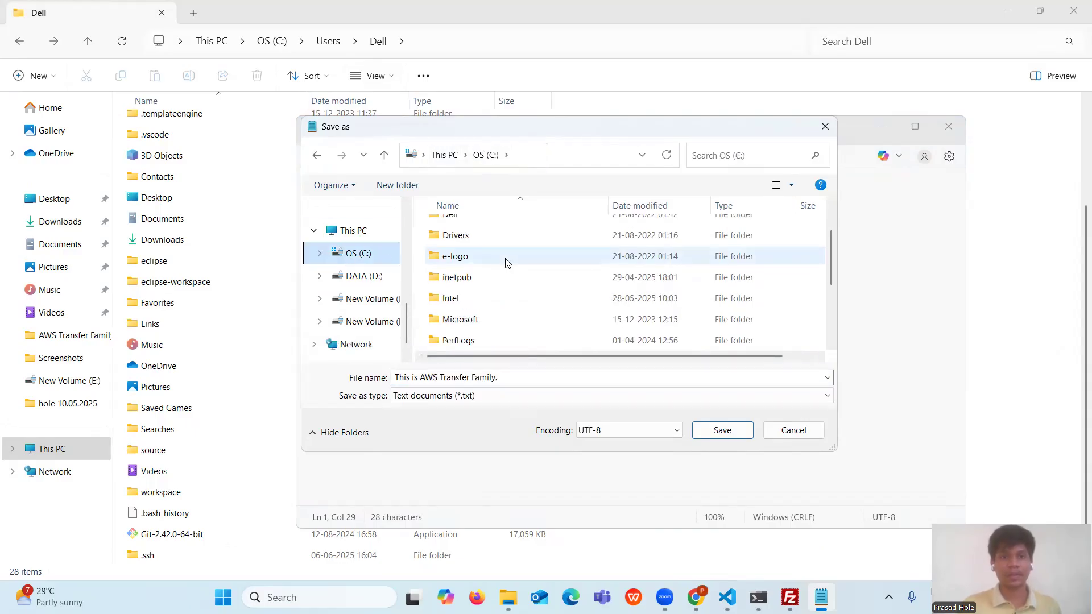
double_click(463, 320)
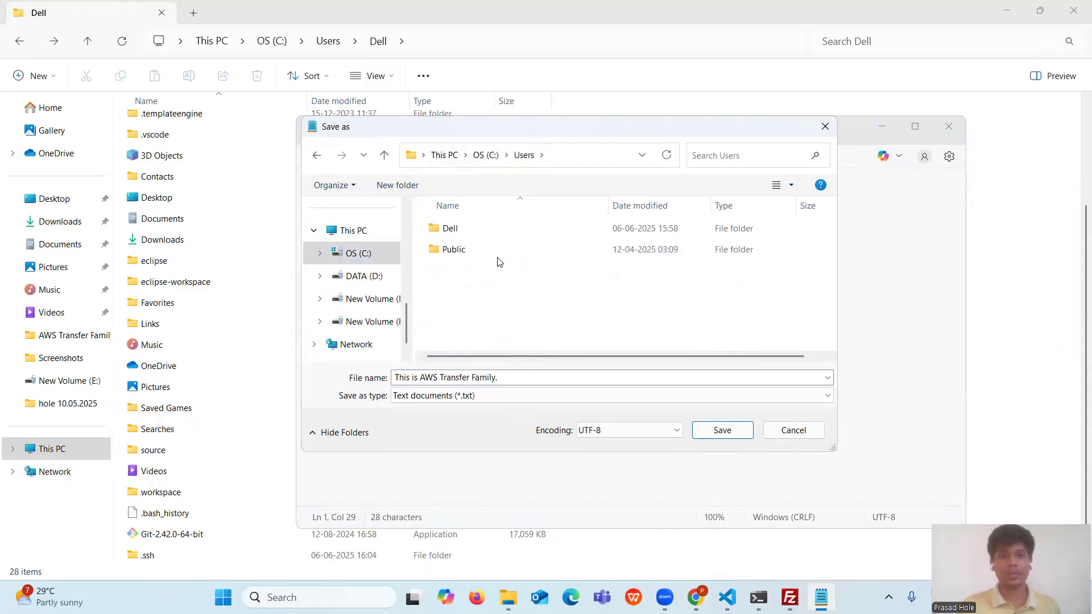
double_click(472, 228)
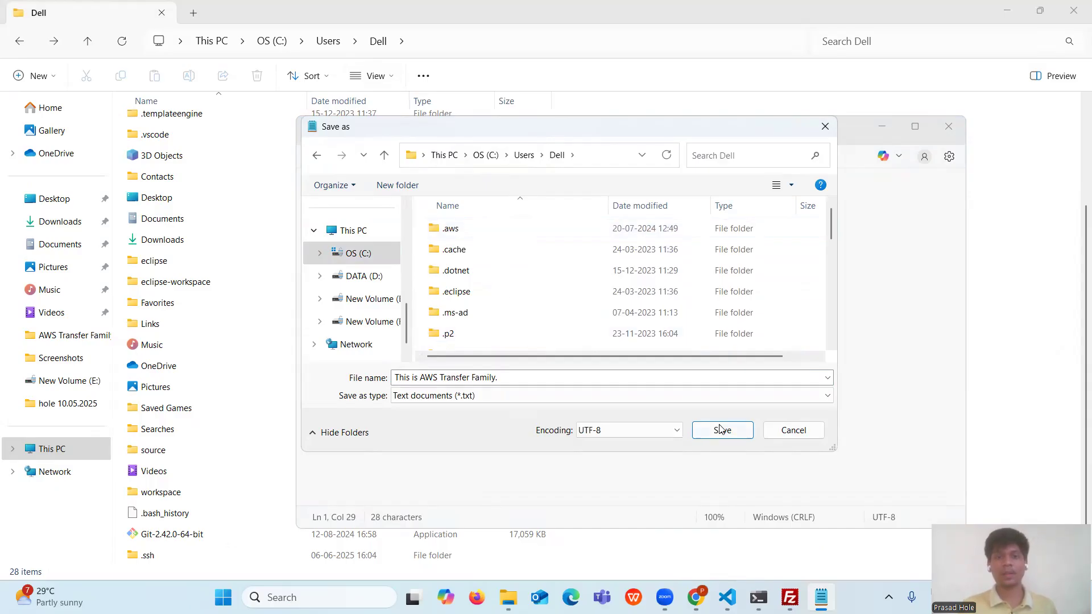
left_click(722, 430)
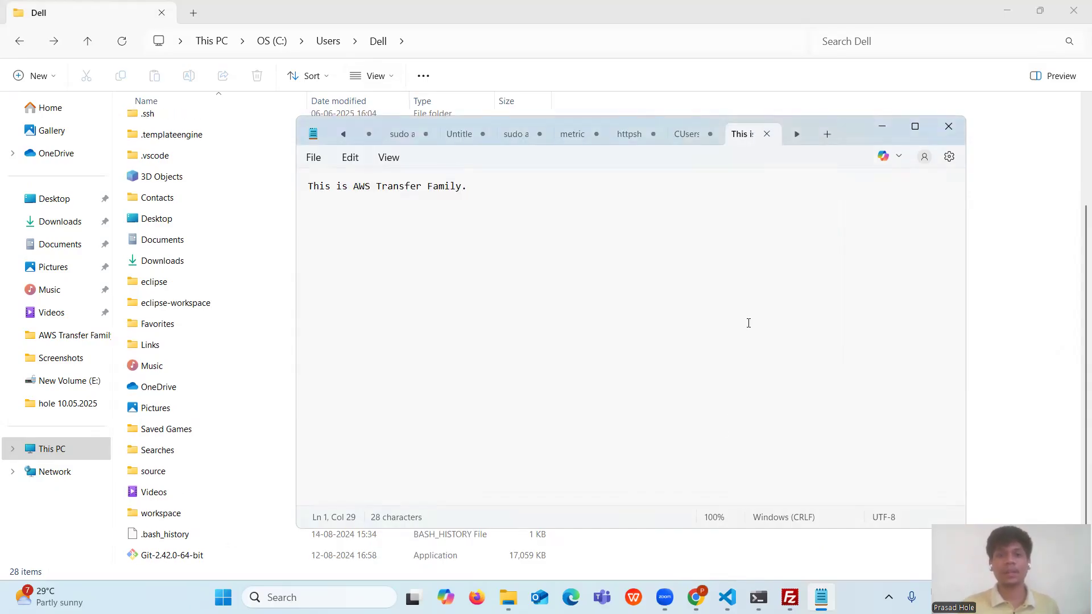
- Rename the new text file in the Dell folder to test_upload, then select the put command in the notes
left_click(883, 125)
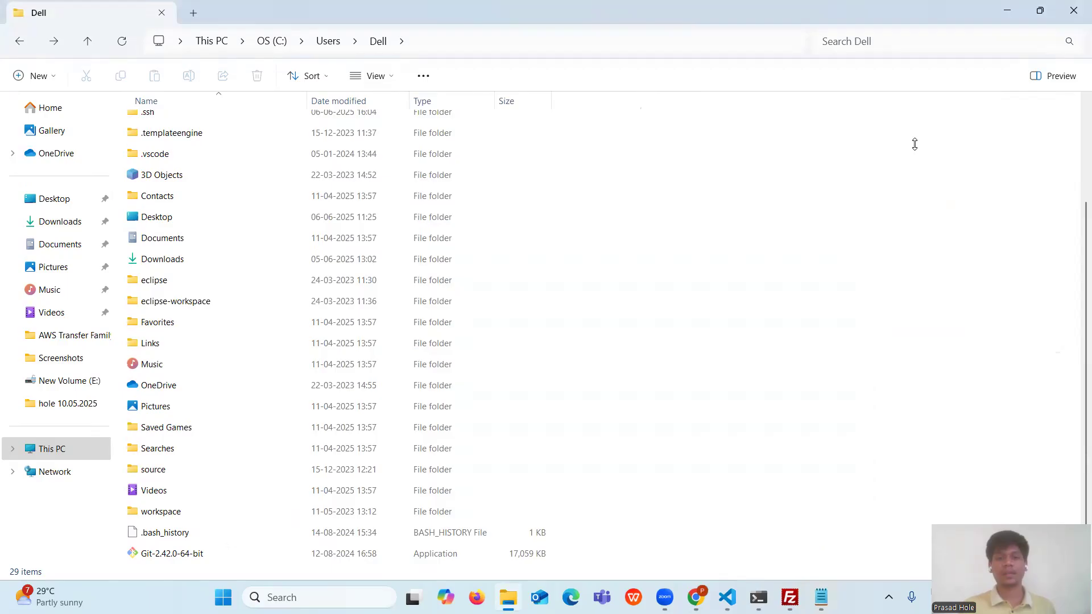
scroll(591, 379, "down", 2)
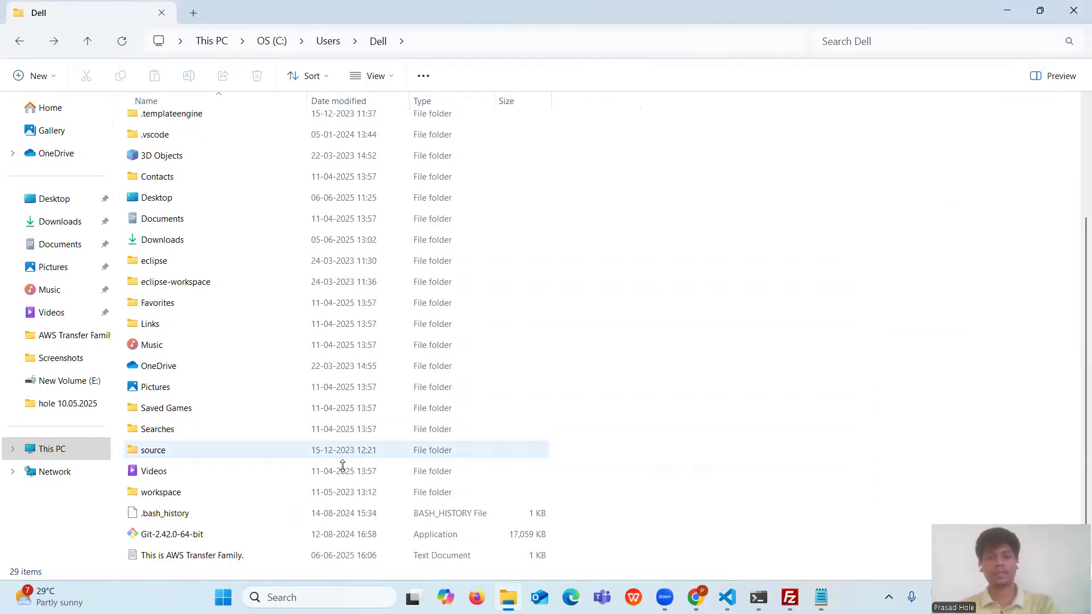
left_click(207, 558)
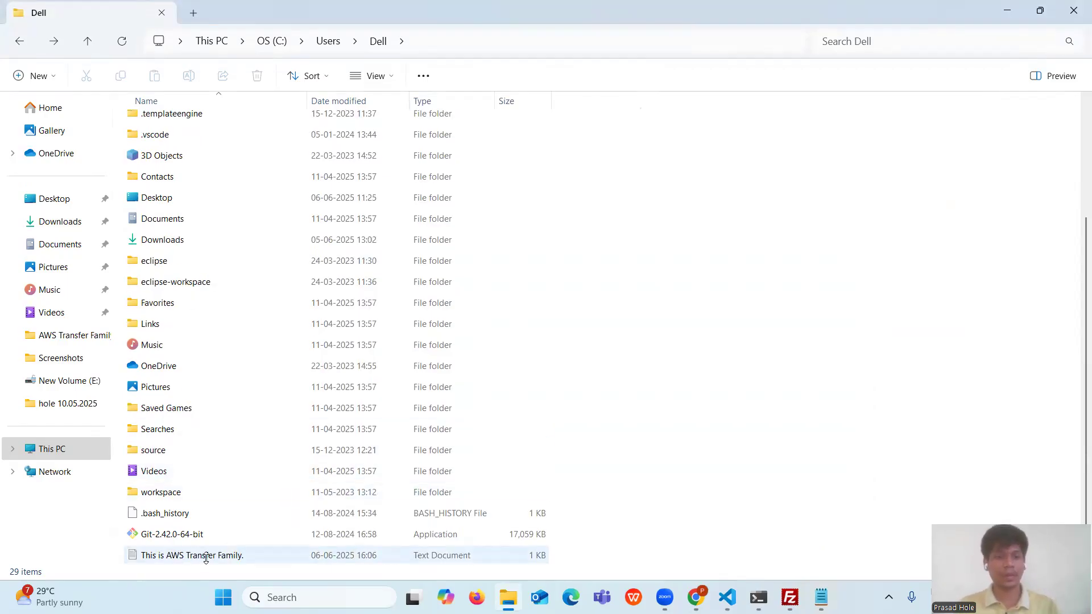
left_click(207, 555)
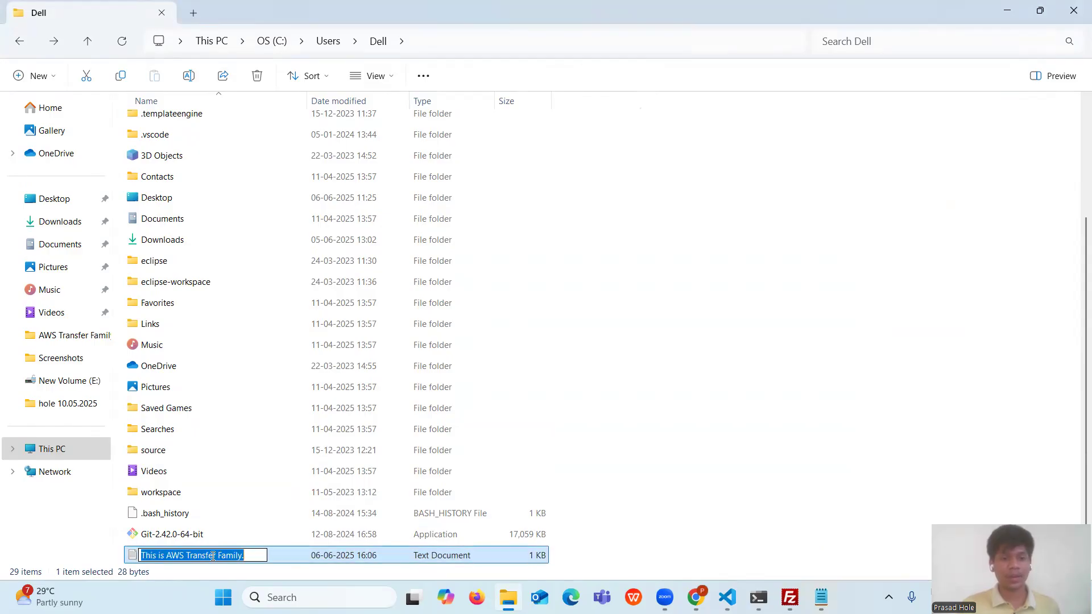
key("BackSpace")
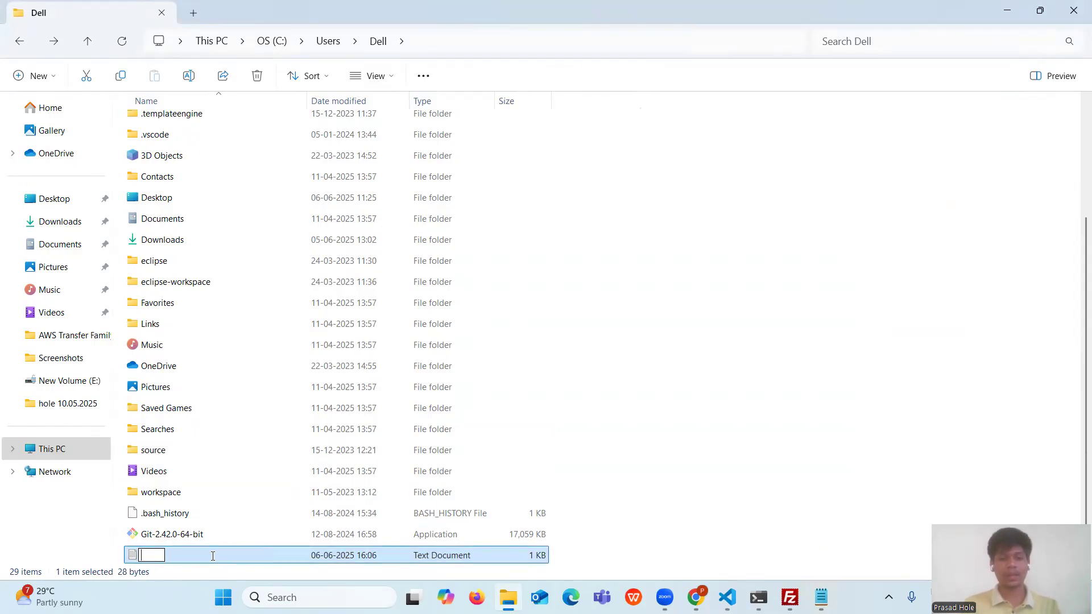
type("test_")
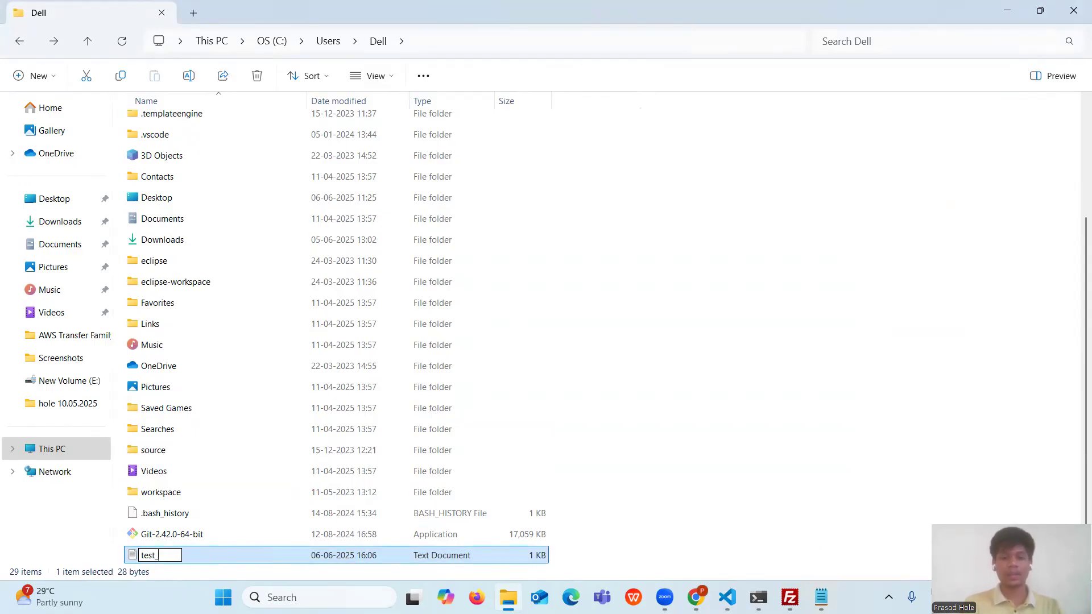
type("upload")
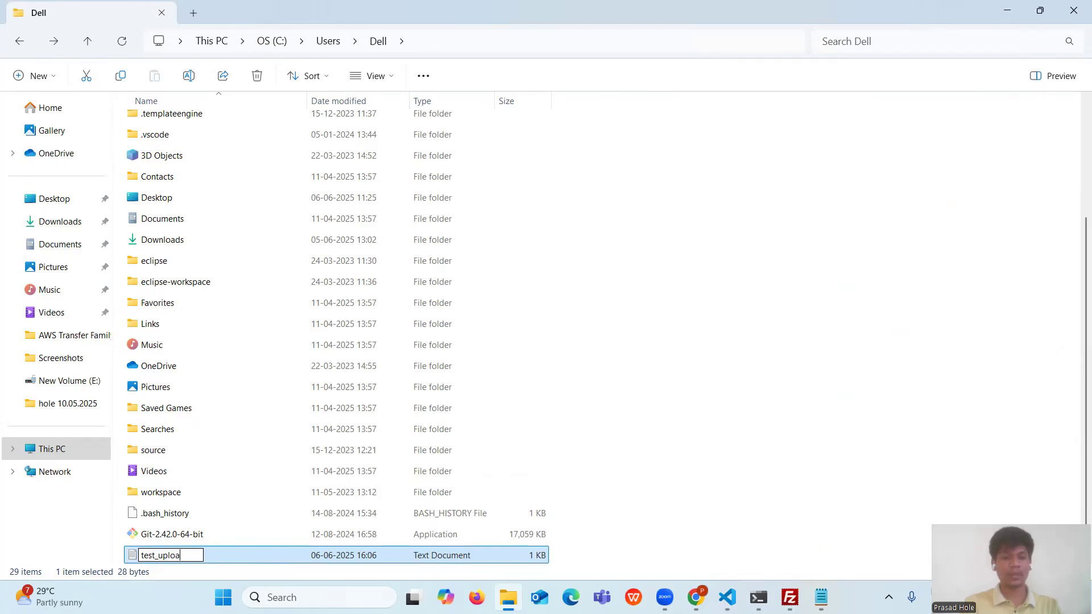
key("Return")
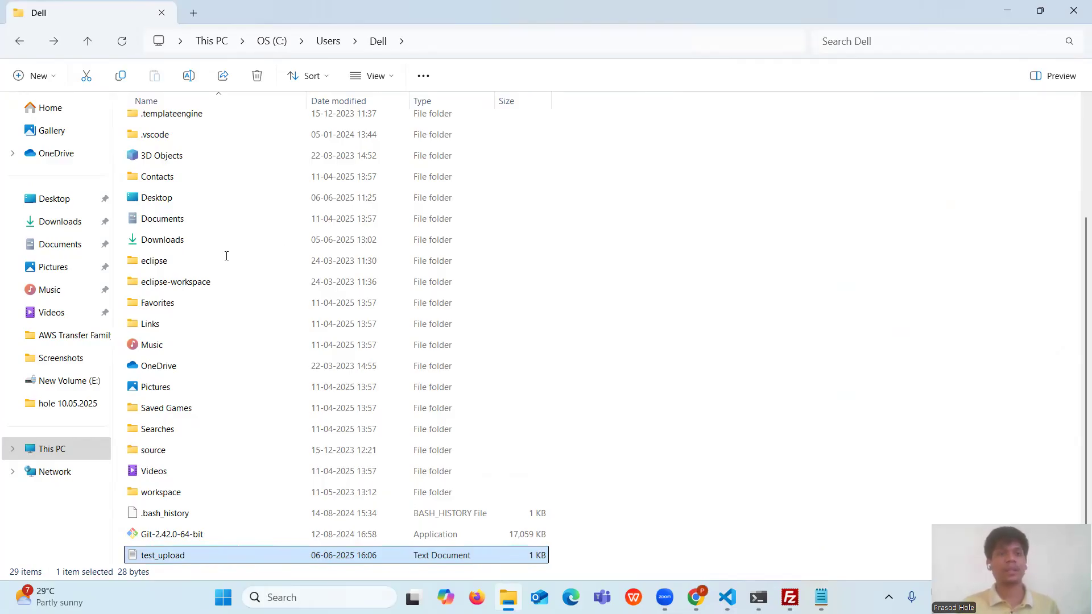
key("alt+Tab")
triple_click(203, 241)
key("ctrl+c")
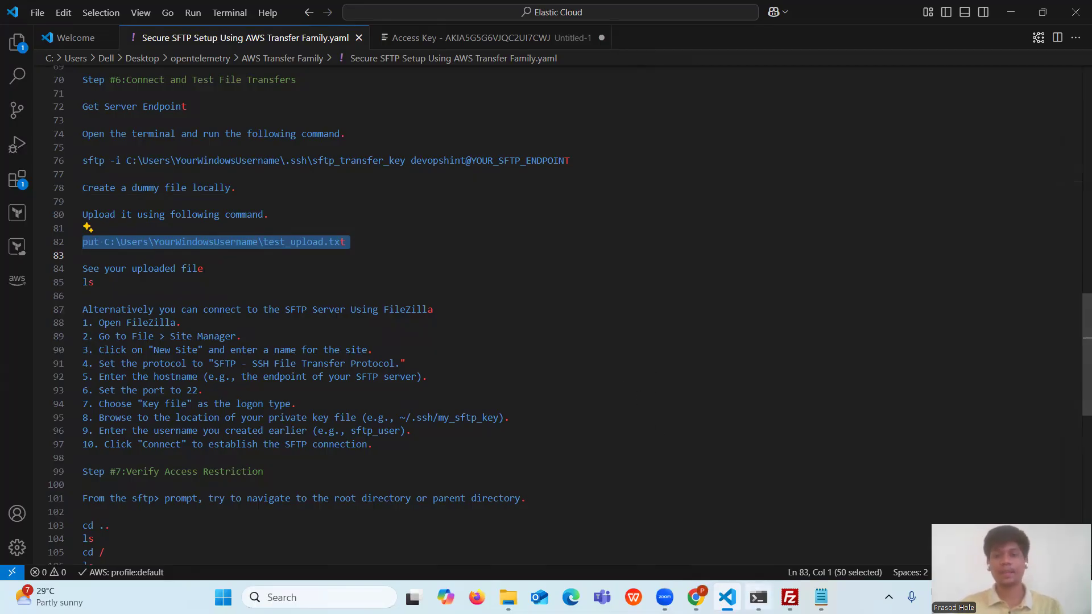
- Upload test_upload.txt with the put command, replacing the username placeholder in the path with Dell
left_click(759, 597)
key("ctrl+v")
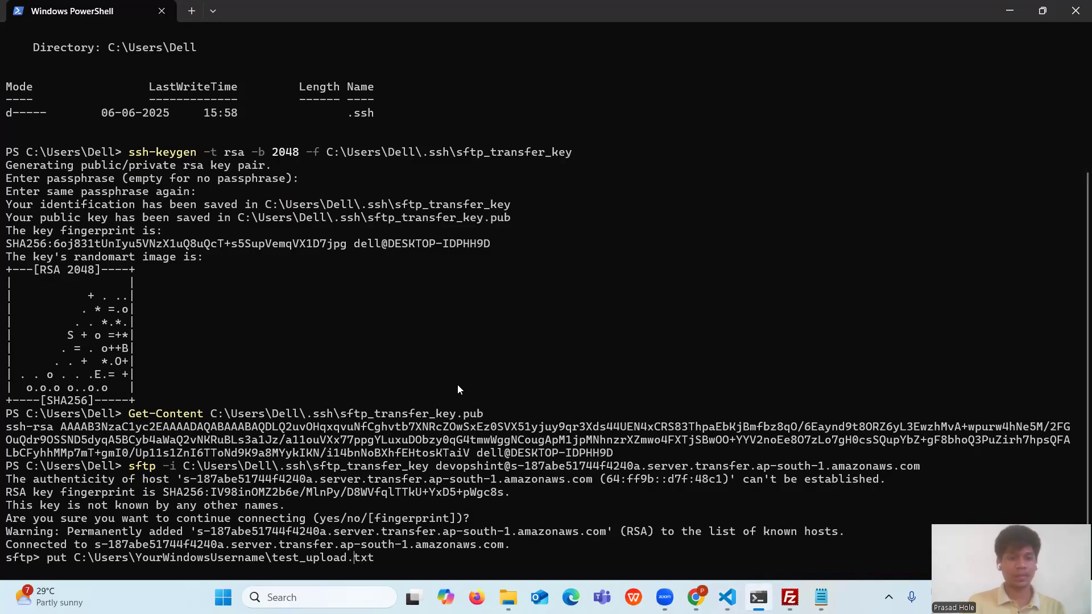
key("BackSpace")
key("BackSpace")
key("BackSpace")
key("BackSpace")
key("BackSpace")
key("BackSpace")
key("BackSpace")
key("BackSpace")
key("BackSpace")
key("BackSpace")
key("BackSpace")
key("BackSpace")
key("BackSpace")
key("BackSpace")
key("BackSpace")
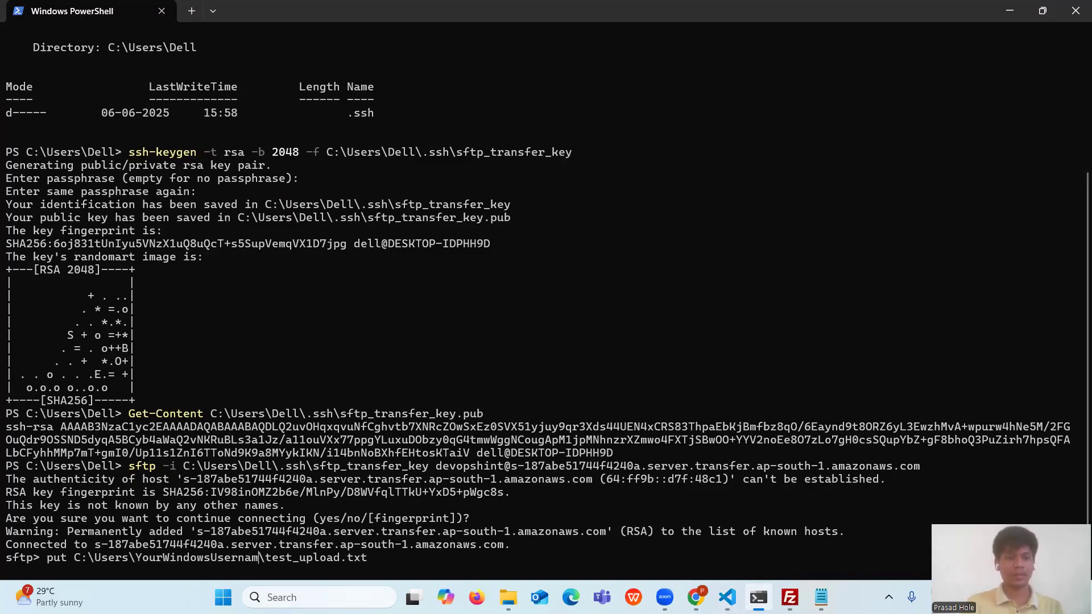
key("BackSpace")
key("BackSpace")
key("BackSpace")
key("BackSpace")
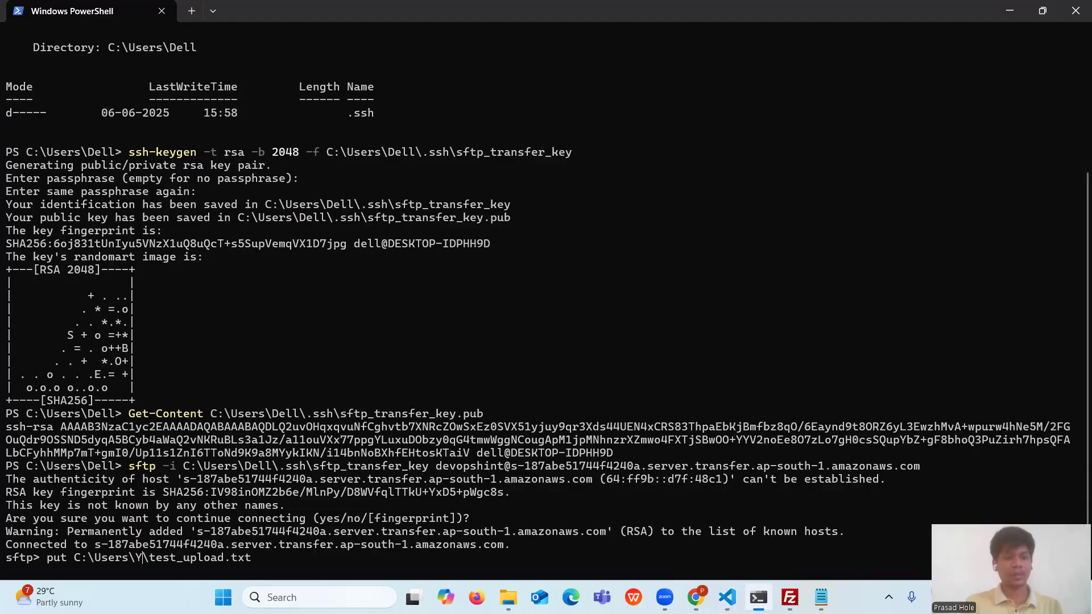
type("Dell")
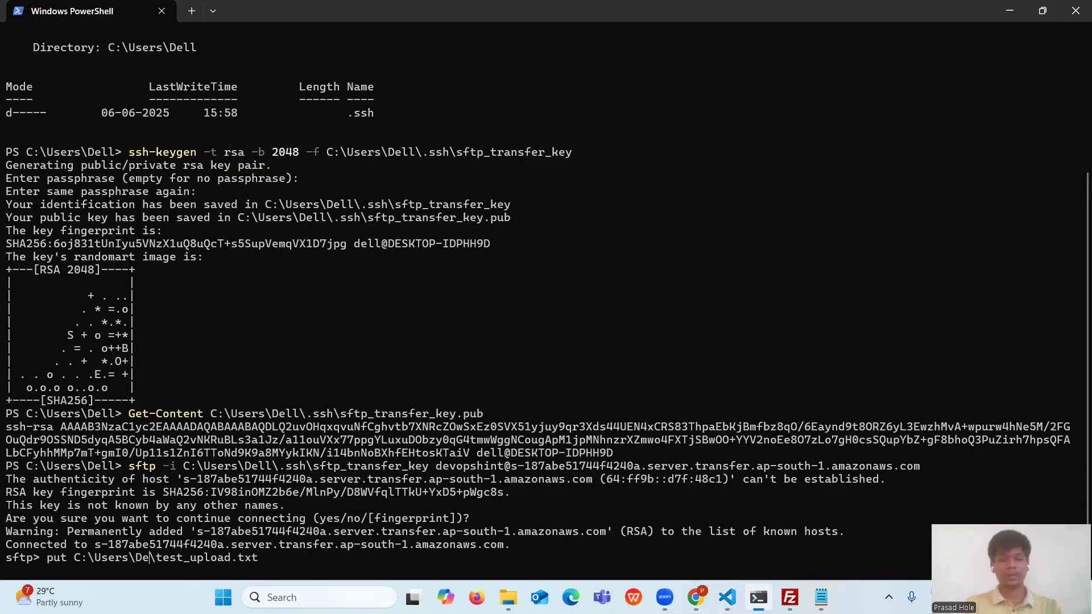
key("Return")
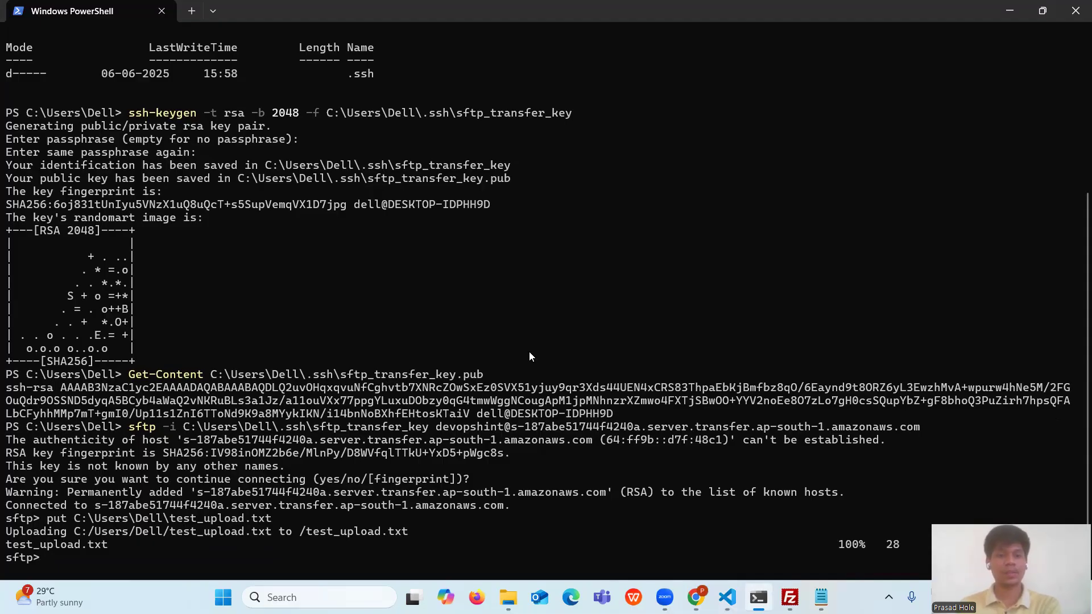
- Copy the upload output and select the ls command in the setup notes
left_click_drag(127, 550, 10, 498)
key("ctrl+c")
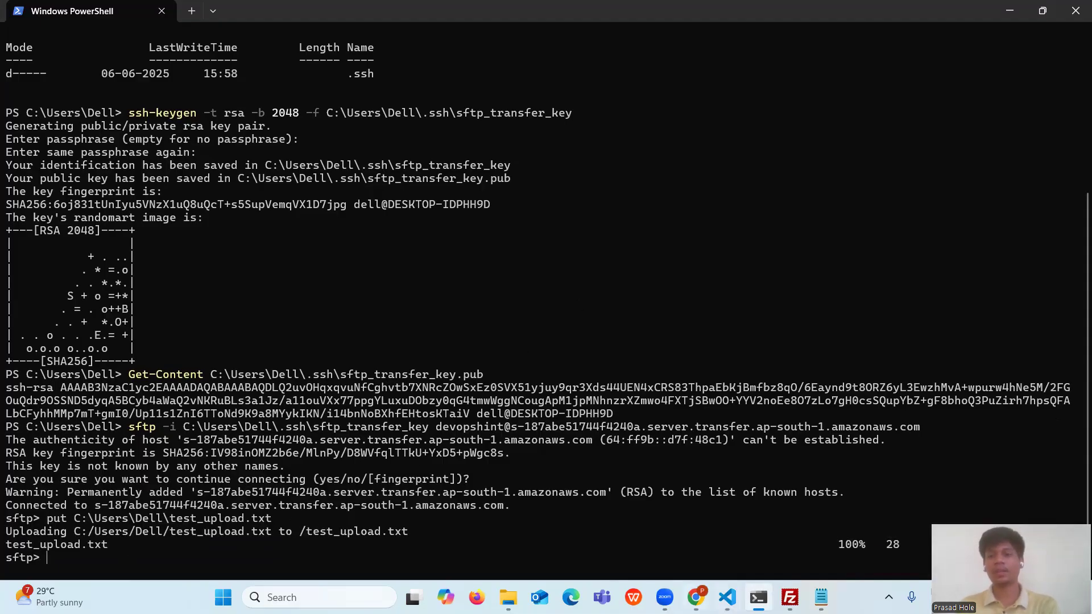
left_click(727, 597)
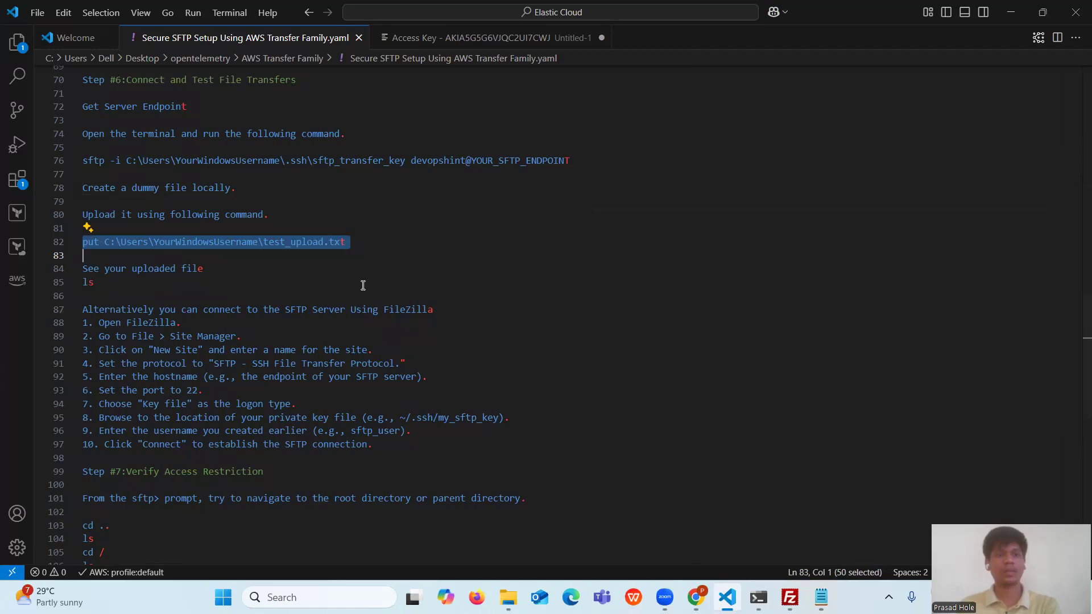
double_click(166, 270)
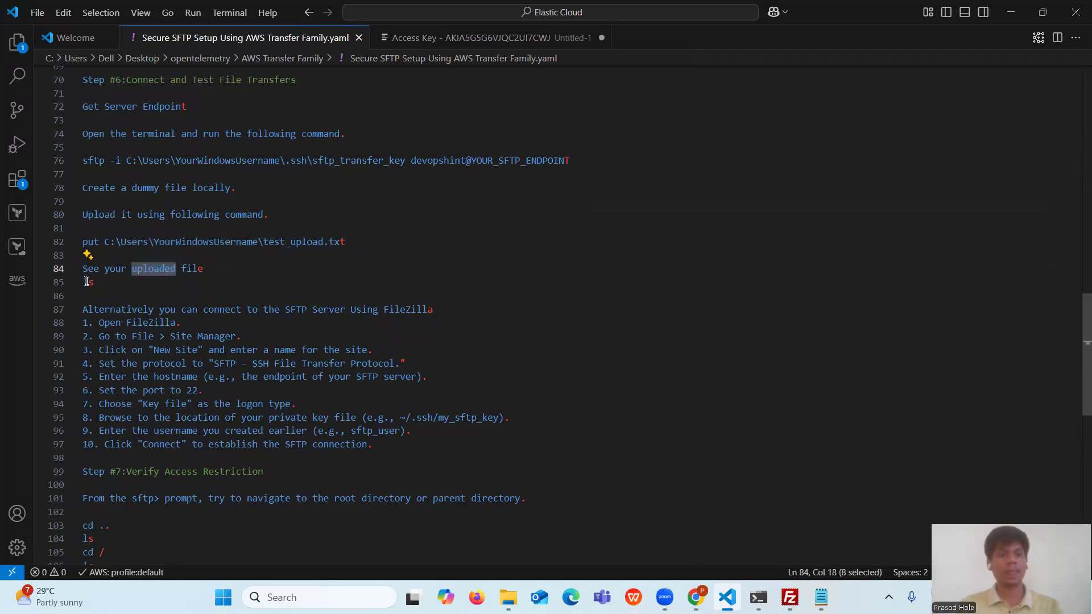
left_click_drag(95, 282, 83, 282)
- Run ls at the sftp prompt to confirm test_upload.txt, then show the bucket's objects page
left_click(759, 597)
right_click(509, 427)
type("t")
key("Return")
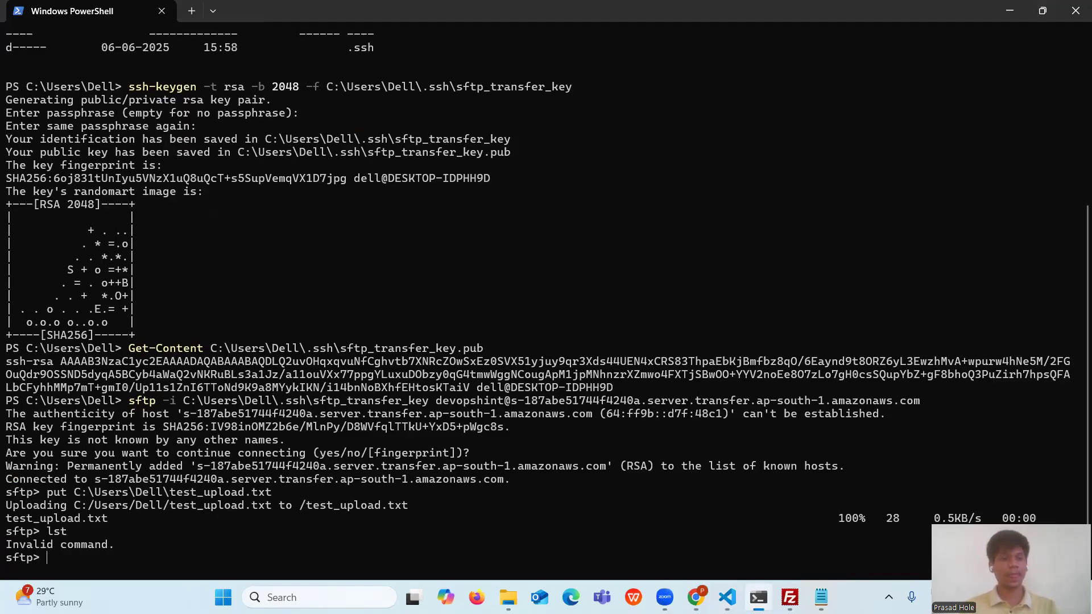
type("ls")
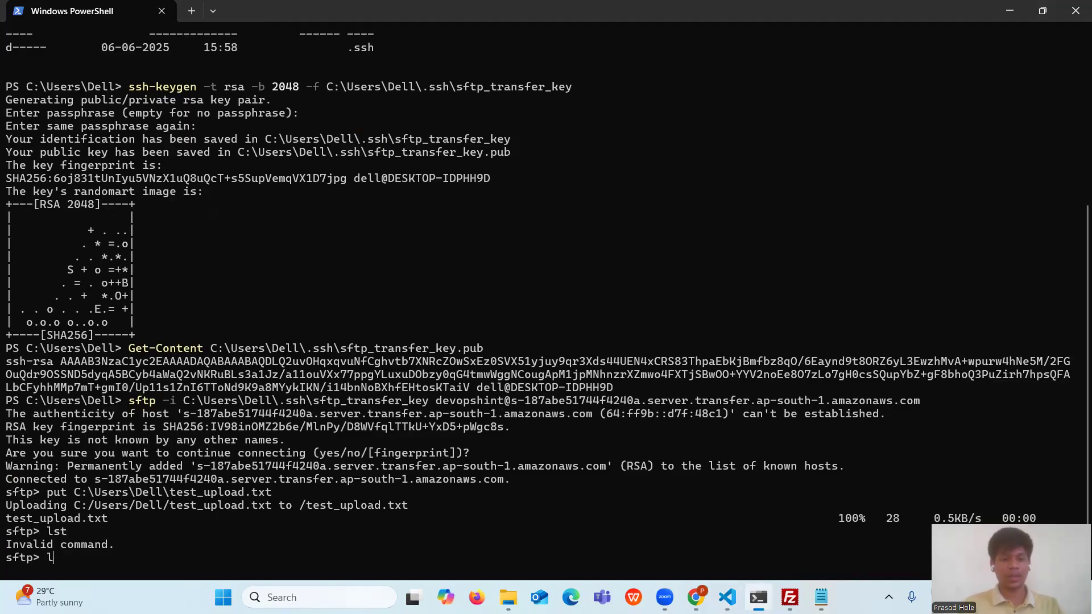
key("Return")
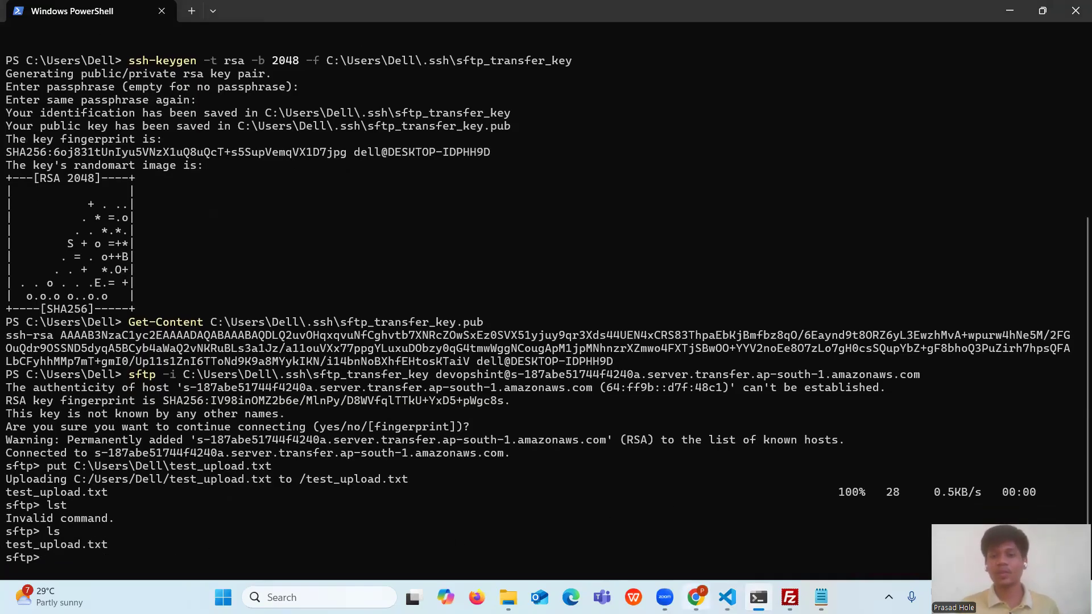
left_click(695, 597)
left_click(130, 13)
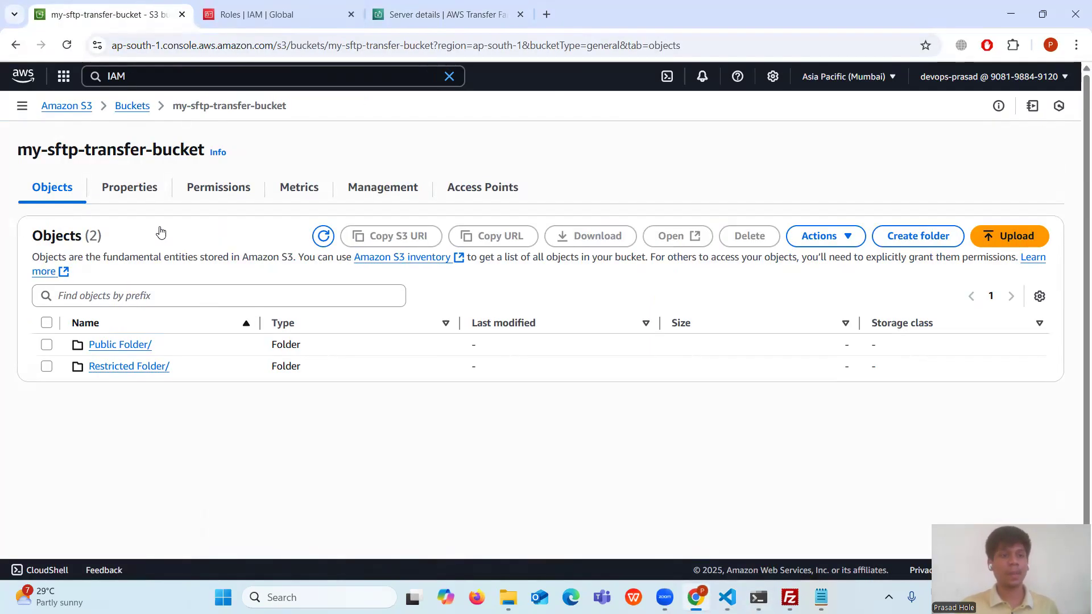
- Open Restricted Folder/ and verify test_upload.txt (28.0 B) is there, then return to the notes
left_click(152, 366)
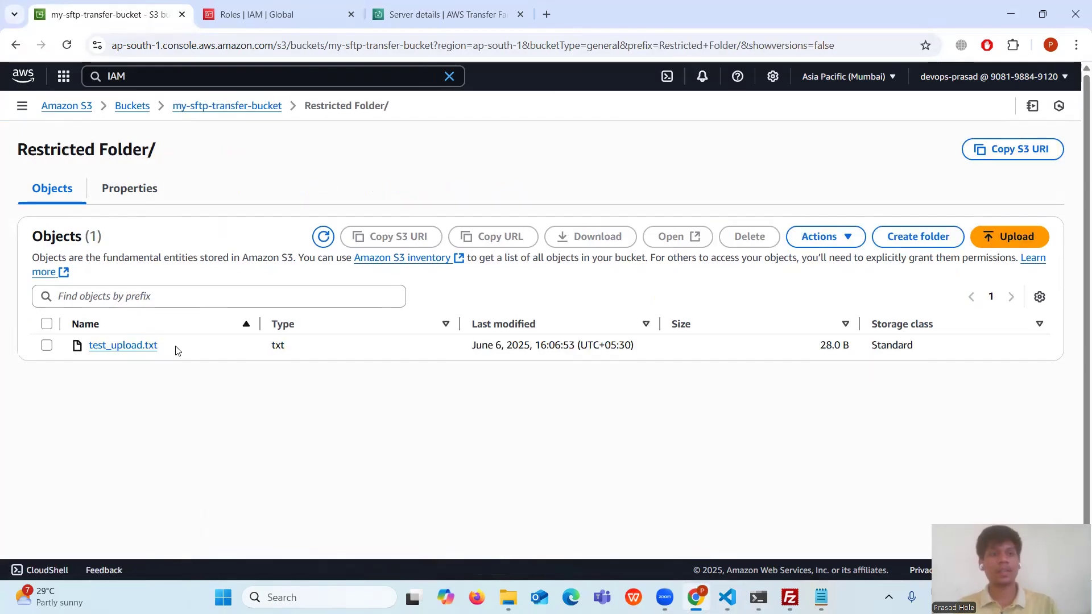
left_click_drag(174, 346, 88, 348)
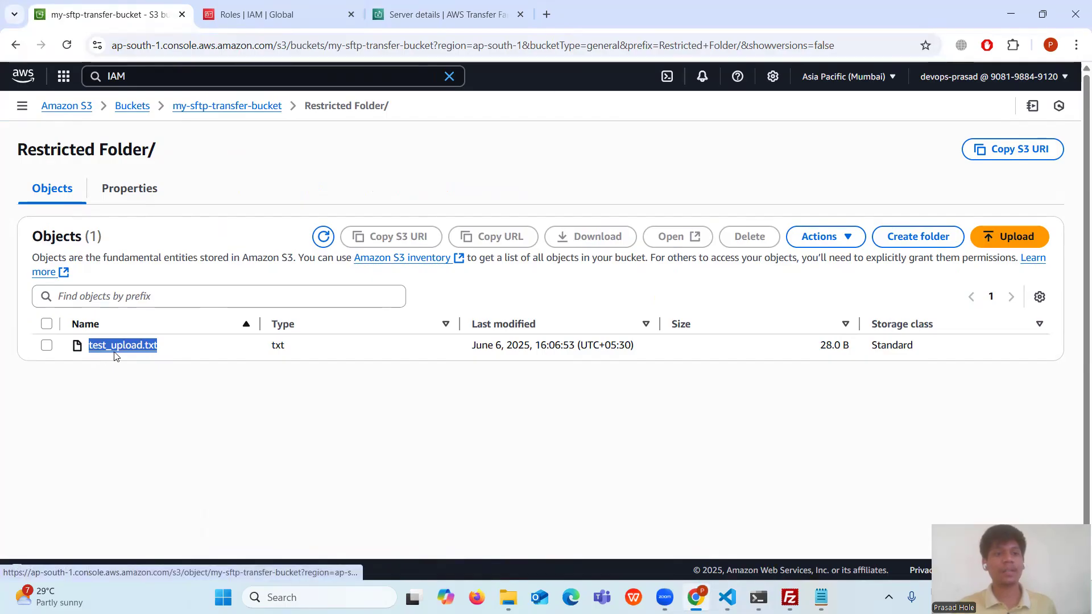
left_click(448, 431)
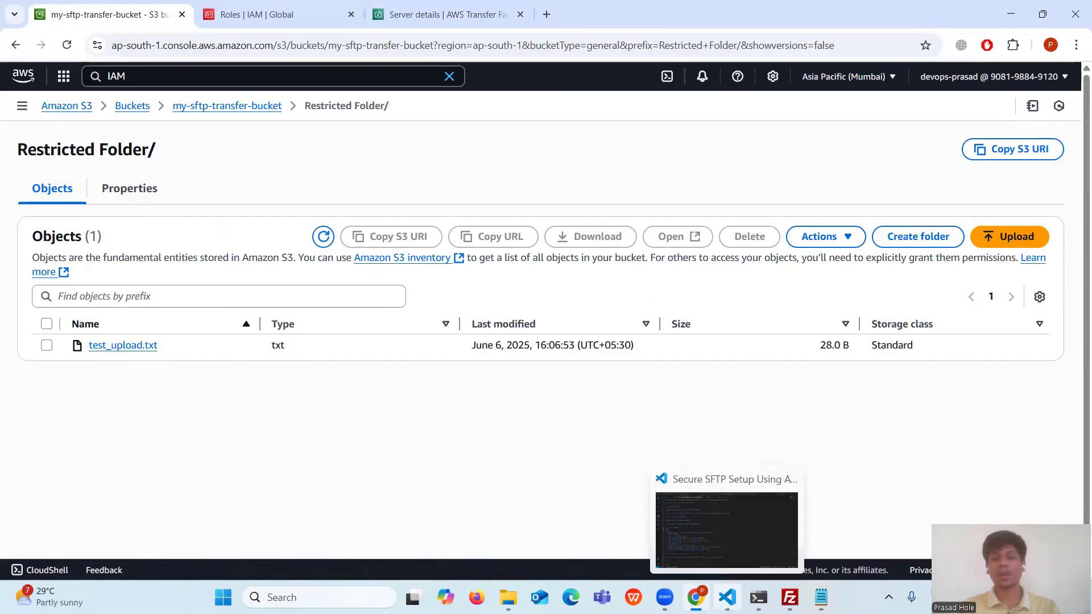
left_click(728, 597)
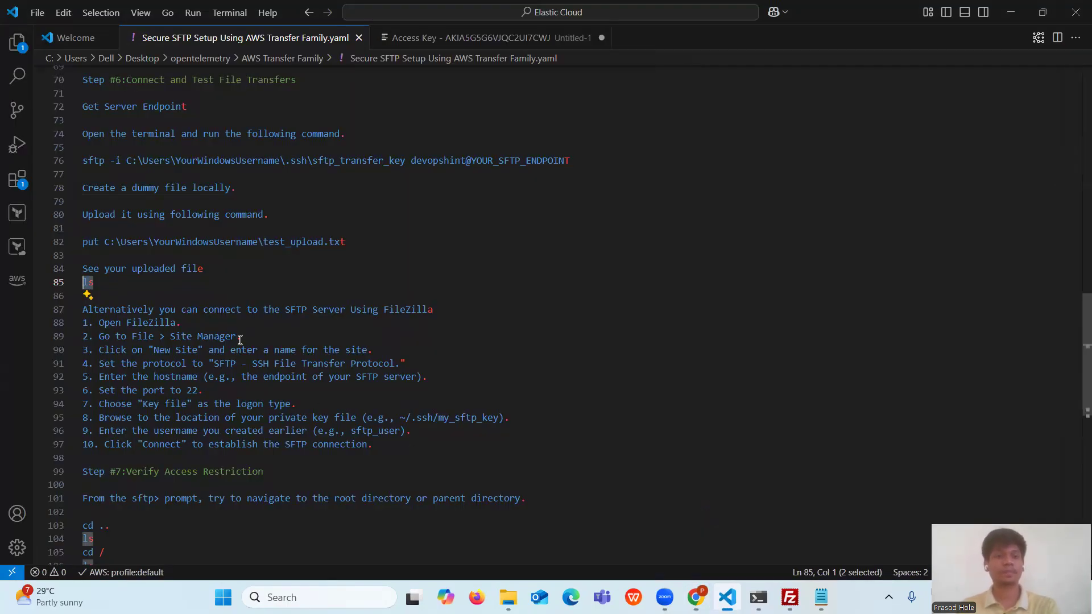
- Read through the FileZilla site connection steps in the setup notes
left_click(375, 323)
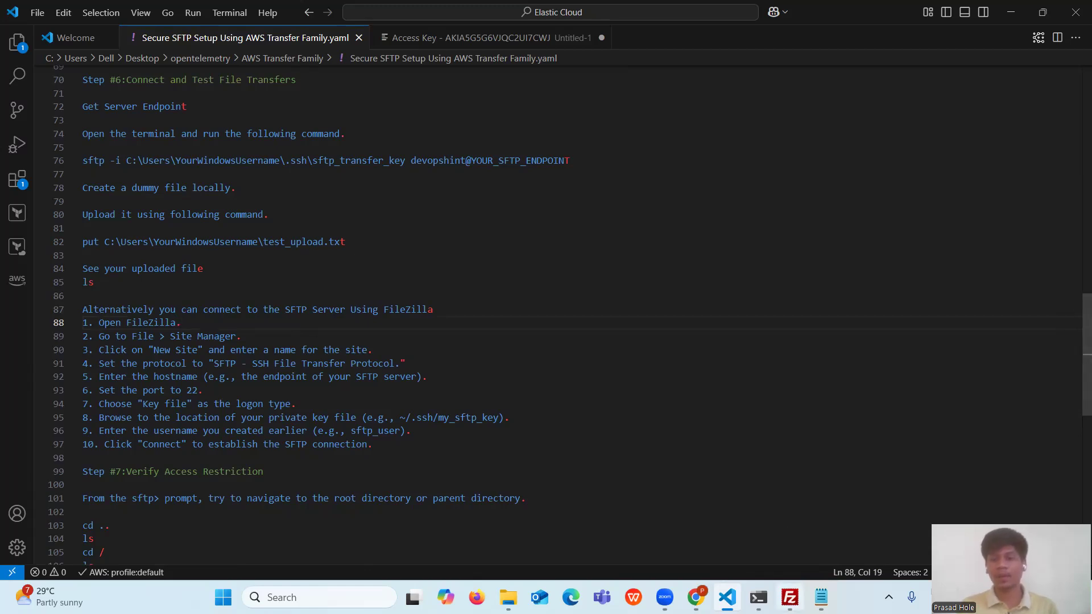
mouse_move(790, 597)
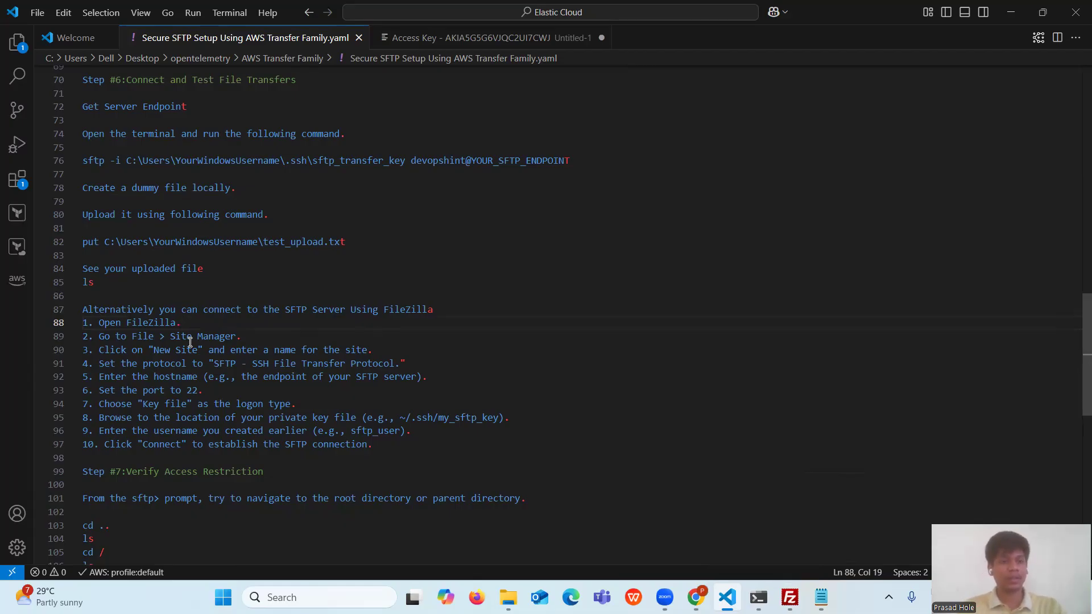
left_click_drag(99, 336, 138, 337)
left_click_drag(233, 364, 396, 442)
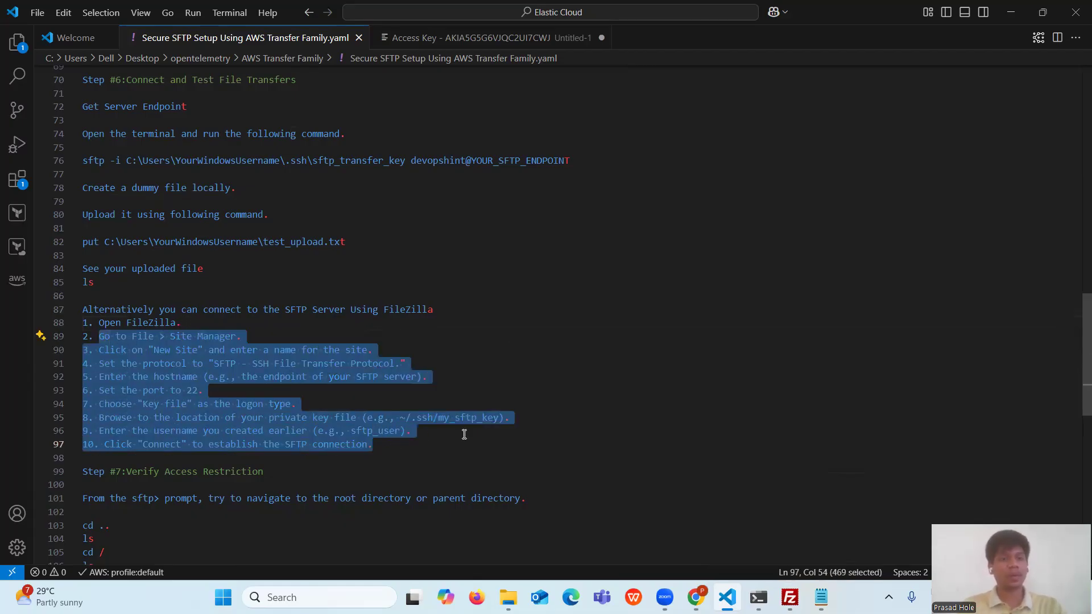
left_click(584, 436)
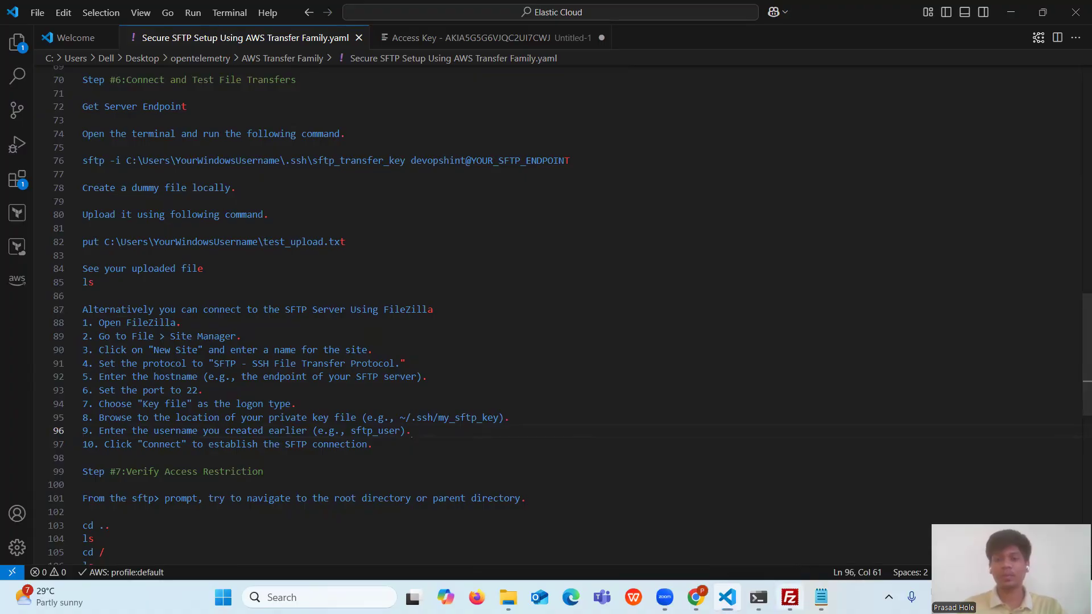
- Bring FileZilla to the front and open its File menu
left_click(790, 597)
left_click(14, 25)
mouse_move(35, 32)
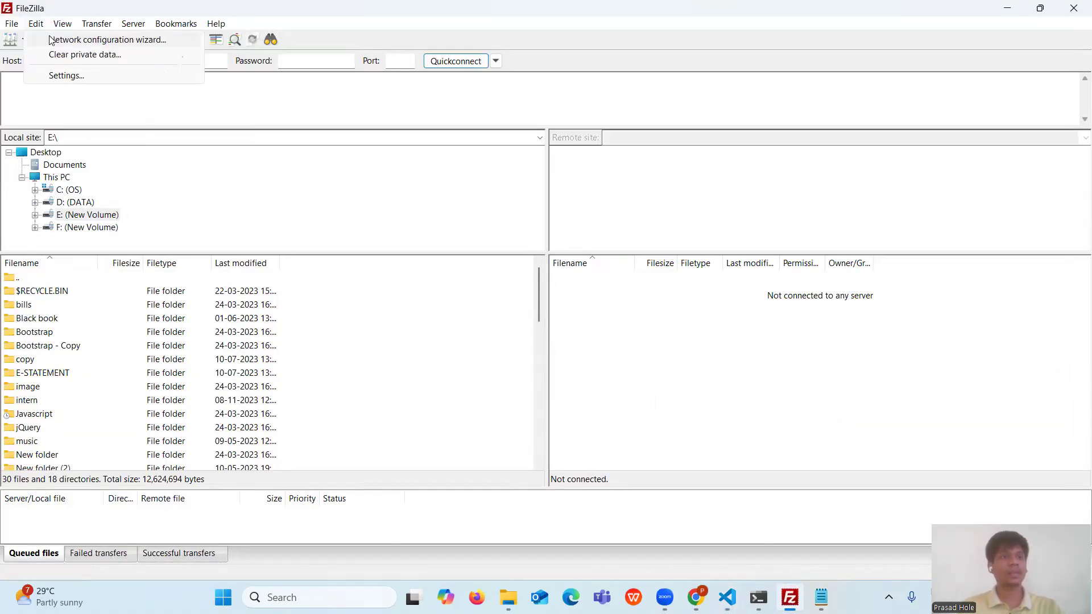
- Delete the old AWS SFTP Transfer site in the Site Manager
left_click(33, 41)
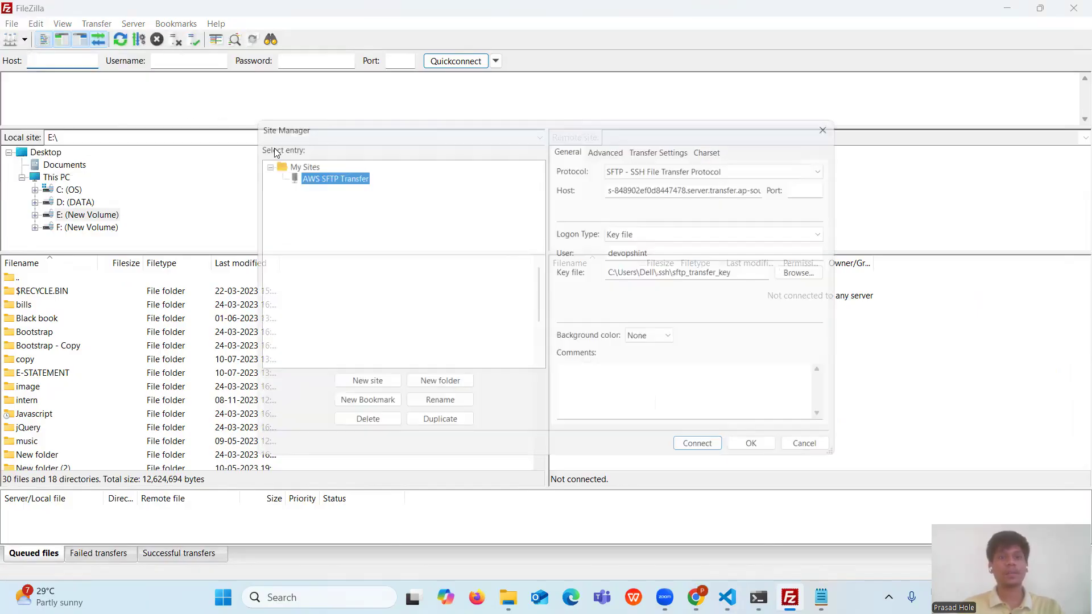
right_click(334, 177)
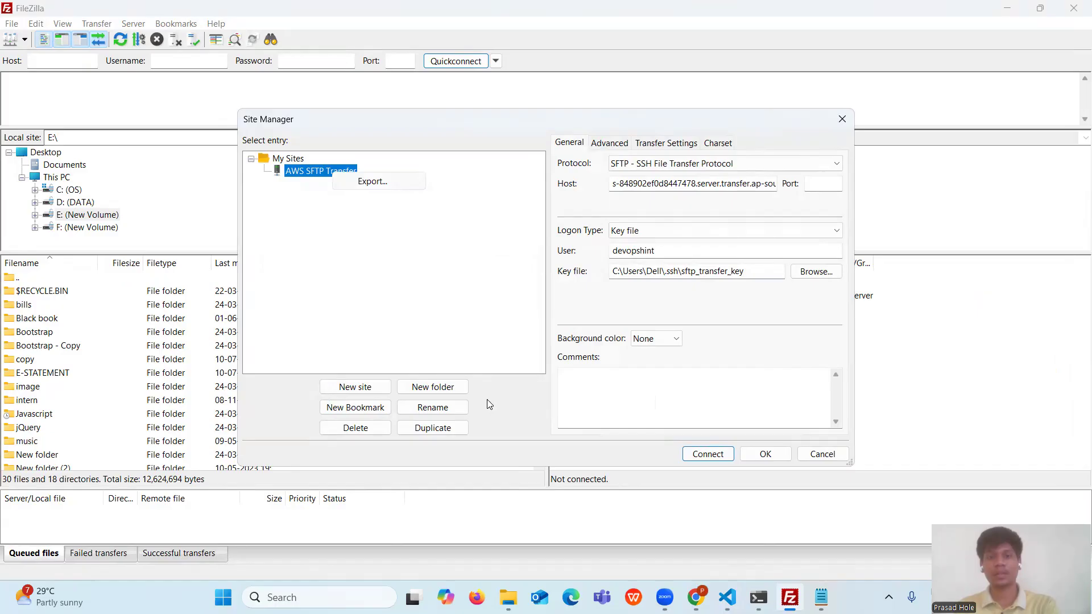
left_click(371, 430)
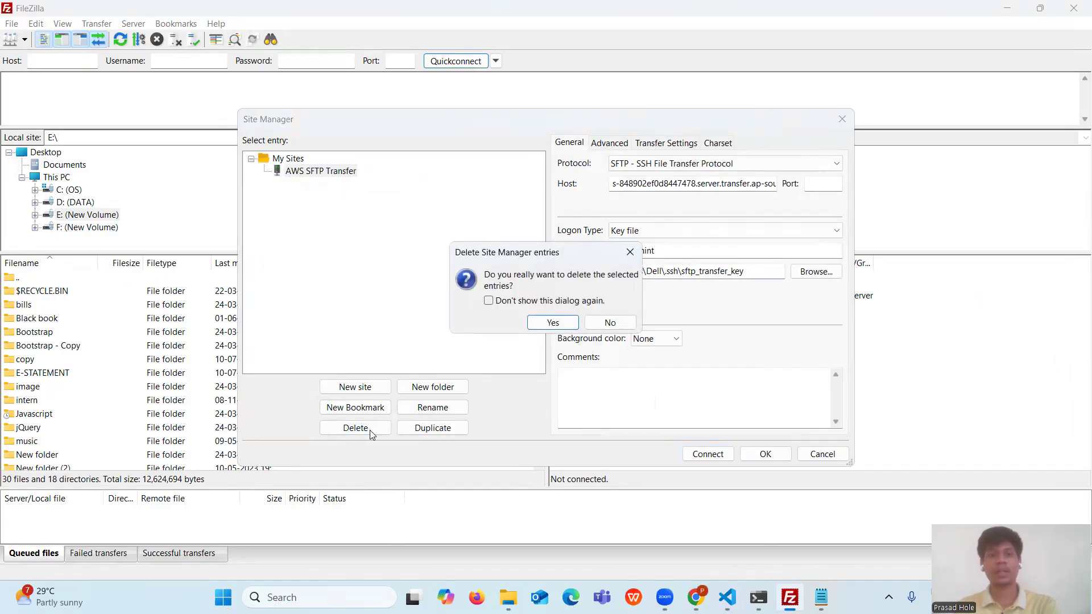
left_click(571, 327)
- Create a new site named SFTP under My Sites
right_click(285, 161)
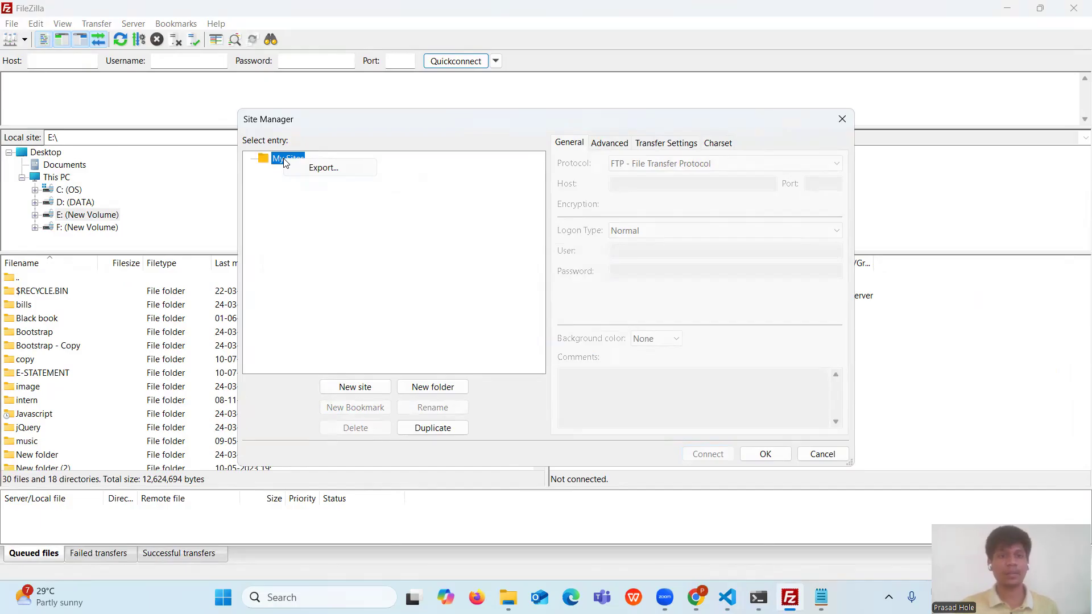
left_click(358, 388)
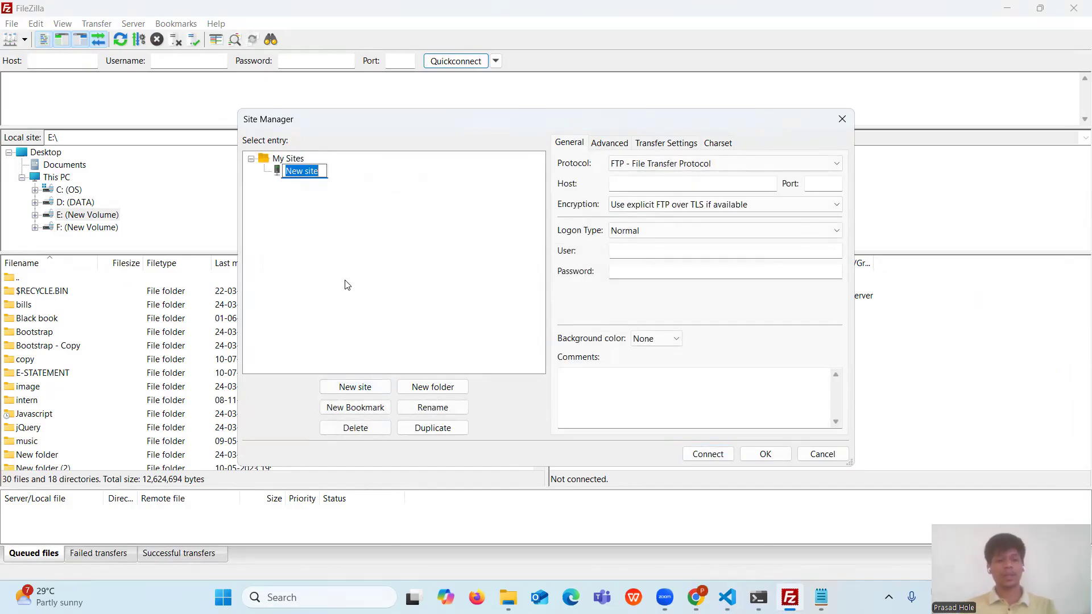
type("SFTP")
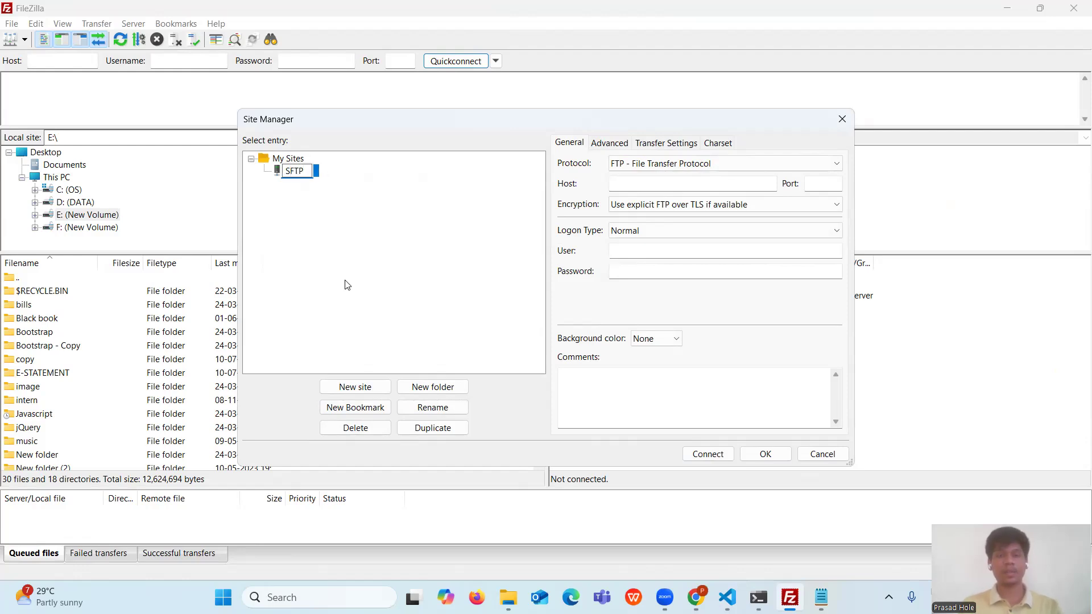
key("Return")
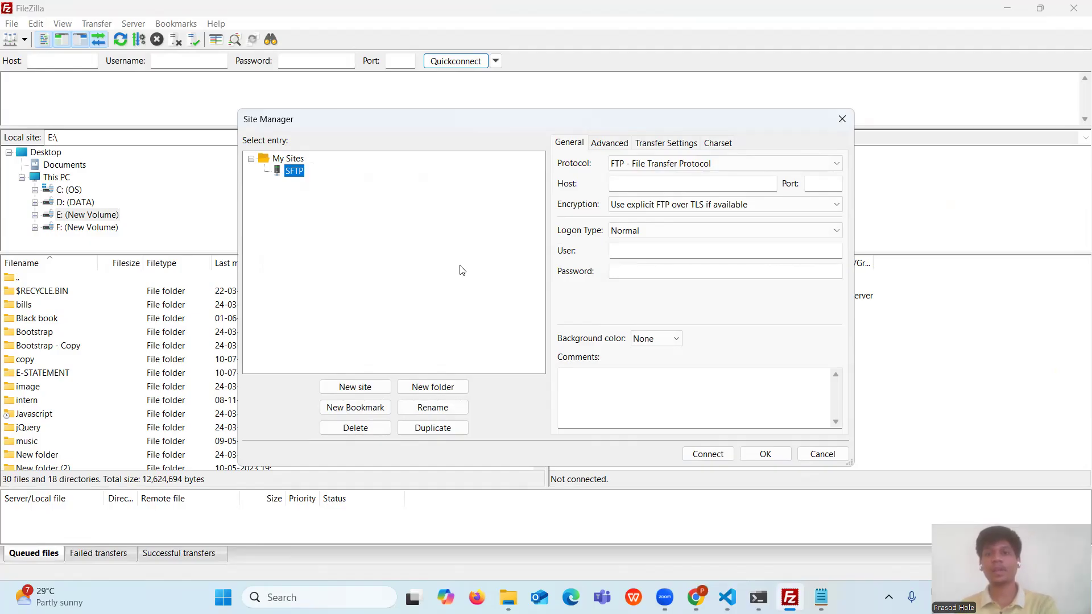
- Set the site's protocol to SFTP and paste the Transfer server endpoint as host
left_click(782, 166)
left_click(693, 189)
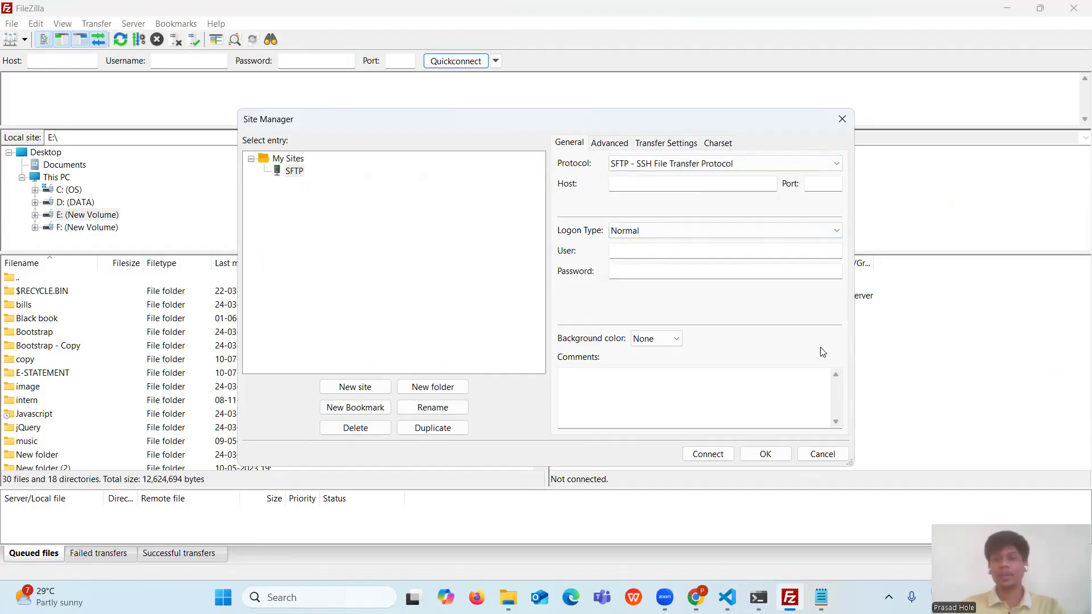
left_click(727, 597)
left_click(526, 39)
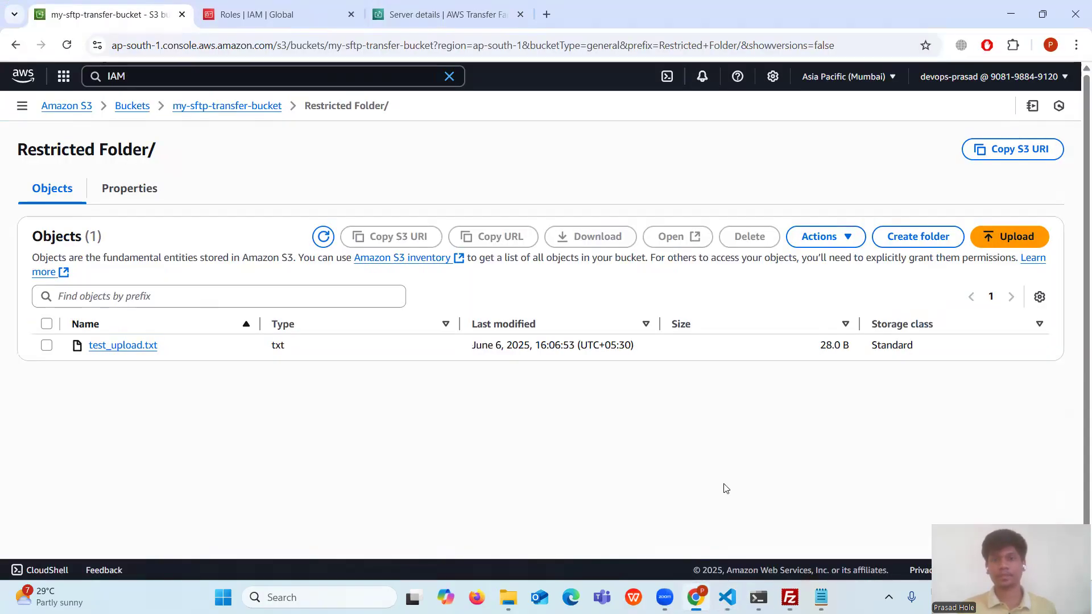
left_click(695, 597)
left_click(758, 597)
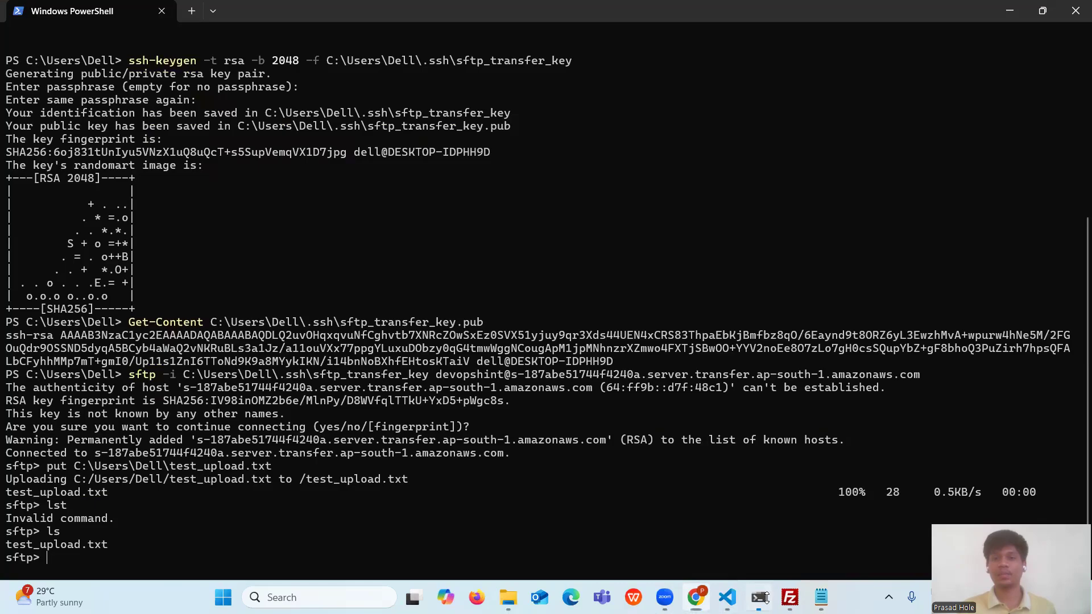
left_click(695, 597)
left_click(790, 597)
left_click(644, 185)
key("ctrl+v")
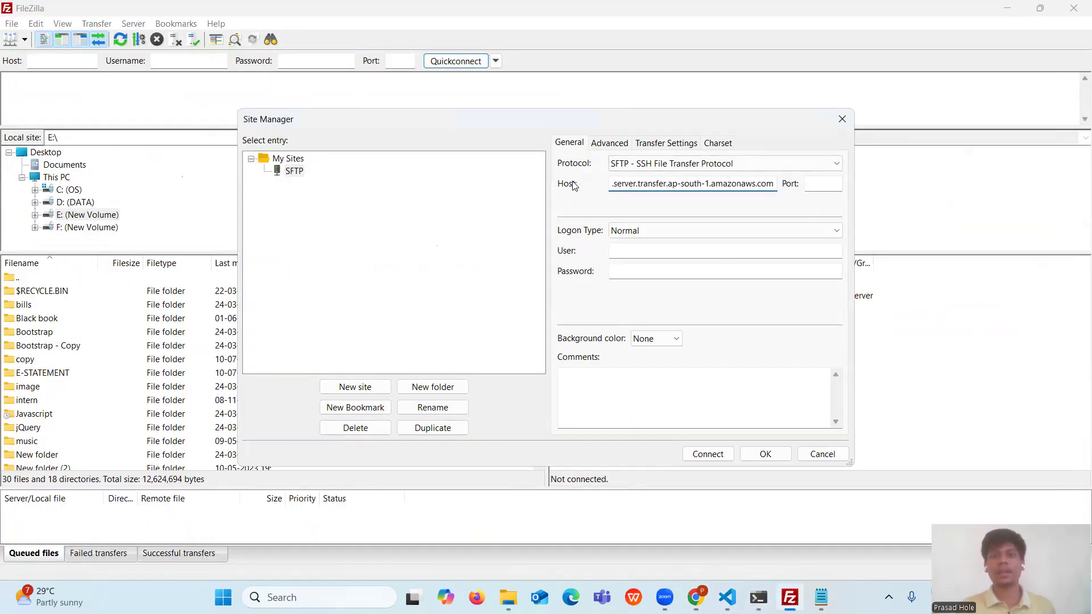
- Set port 22 and Key file logon type, and enter the SFTP username
left_click(816, 184)
type("22")
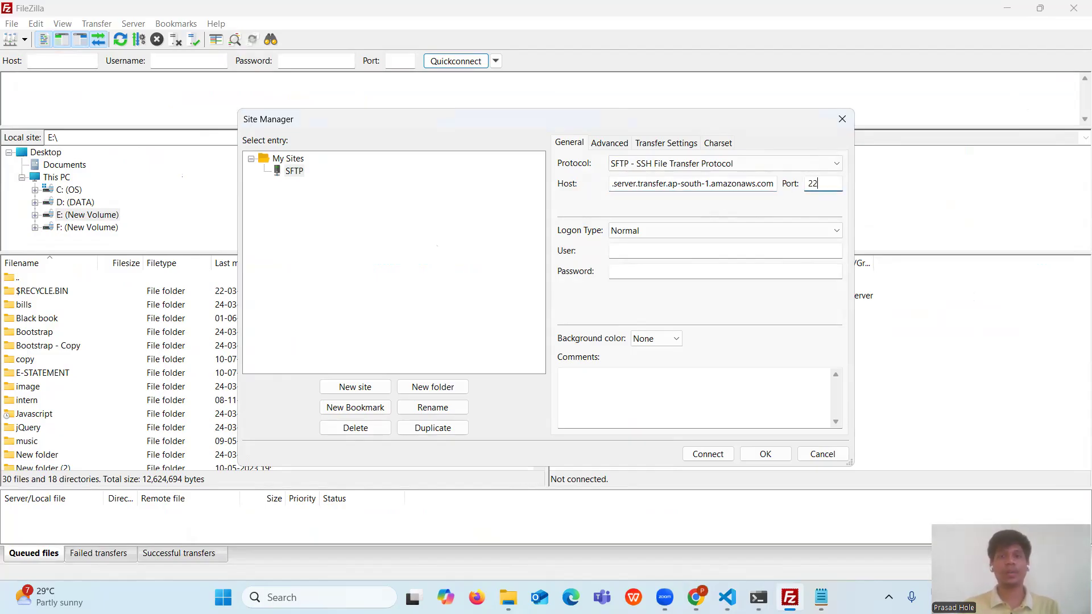
left_click(691, 230)
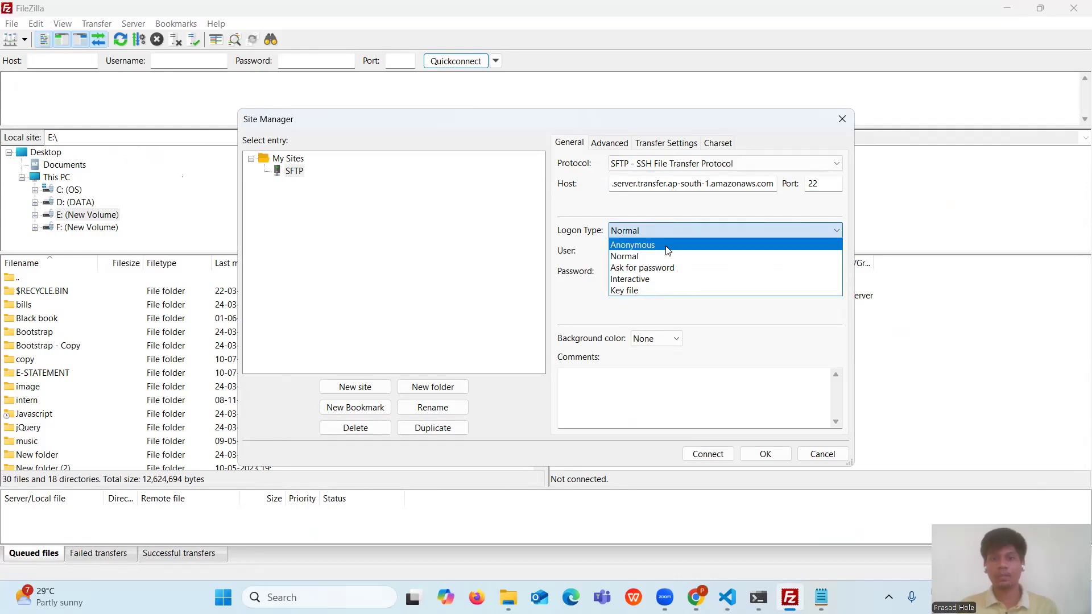
left_click(647, 292)
left_click(625, 249)
type("devopshint")
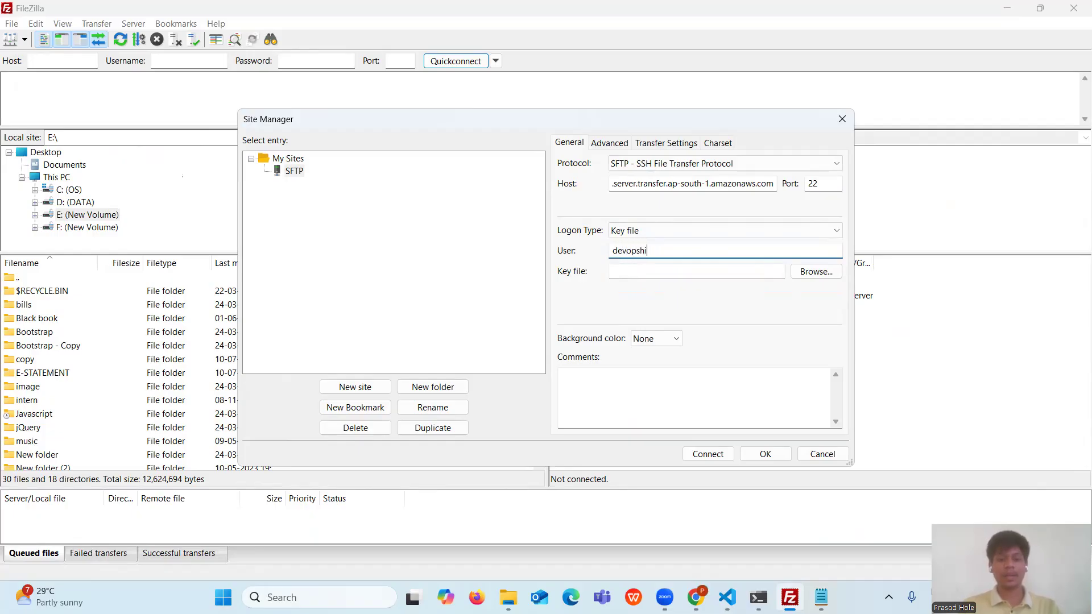
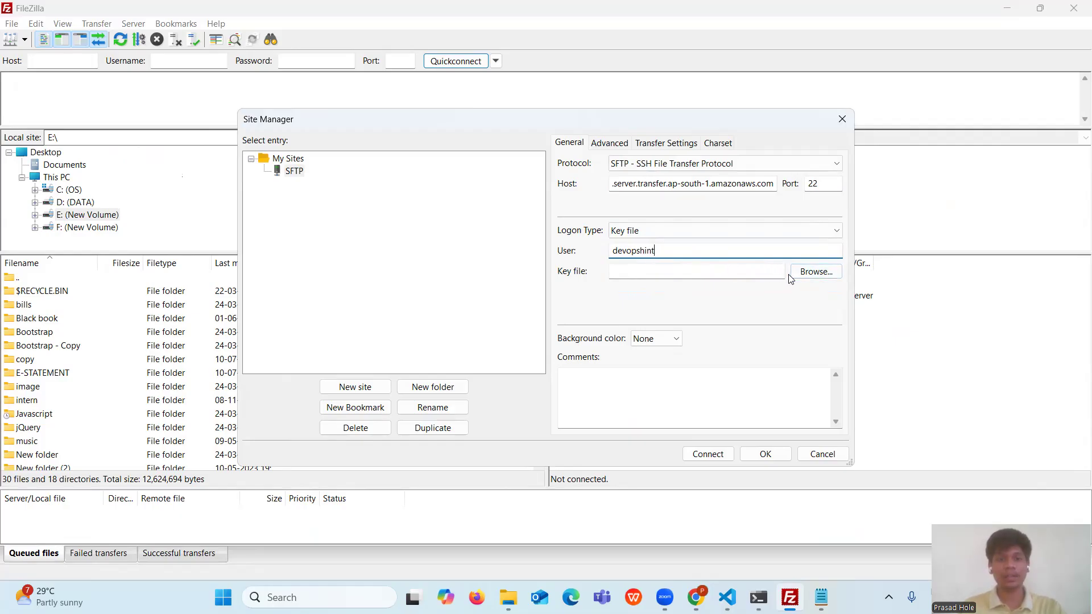
- Use sftp_transfer_key as the site's key file, listing all file types, and connect
left_click(809, 273)
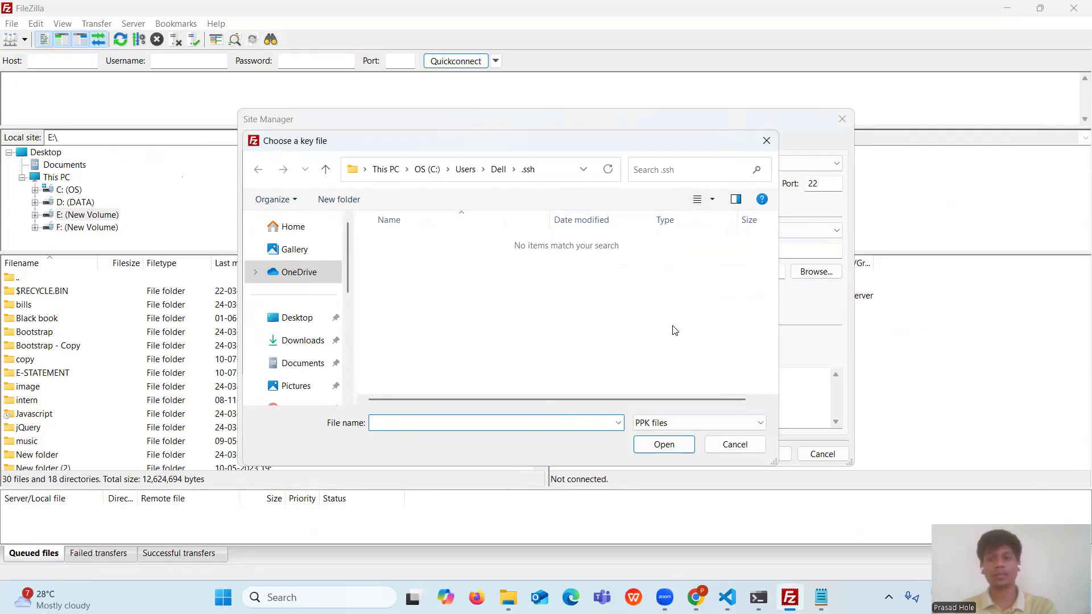
left_click(726, 426)
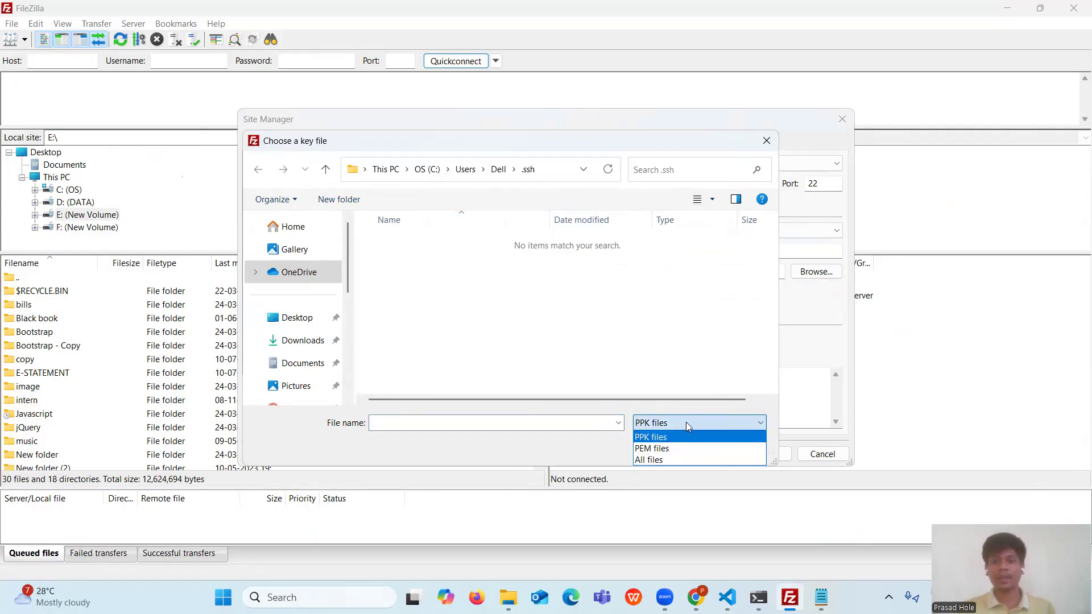
left_click(670, 460)
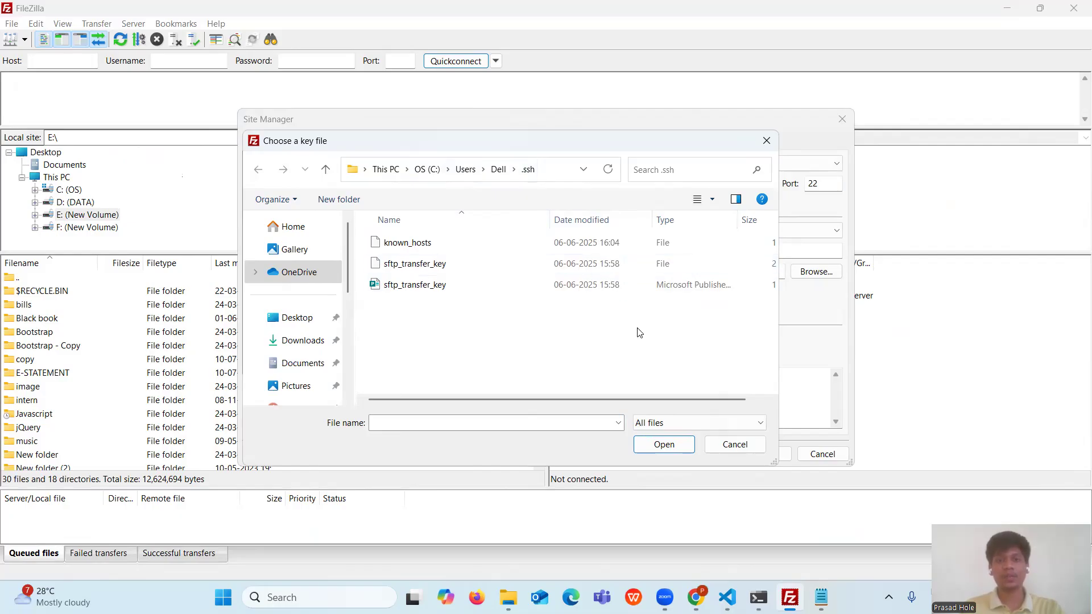
left_click_drag(621, 398, 655, 398)
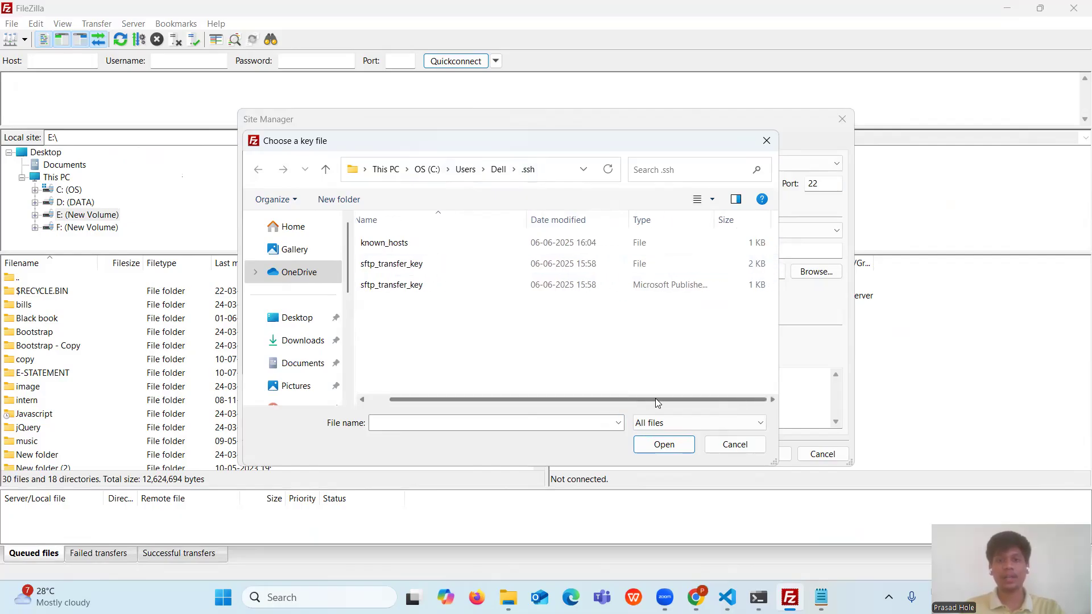
double_click(421, 264)
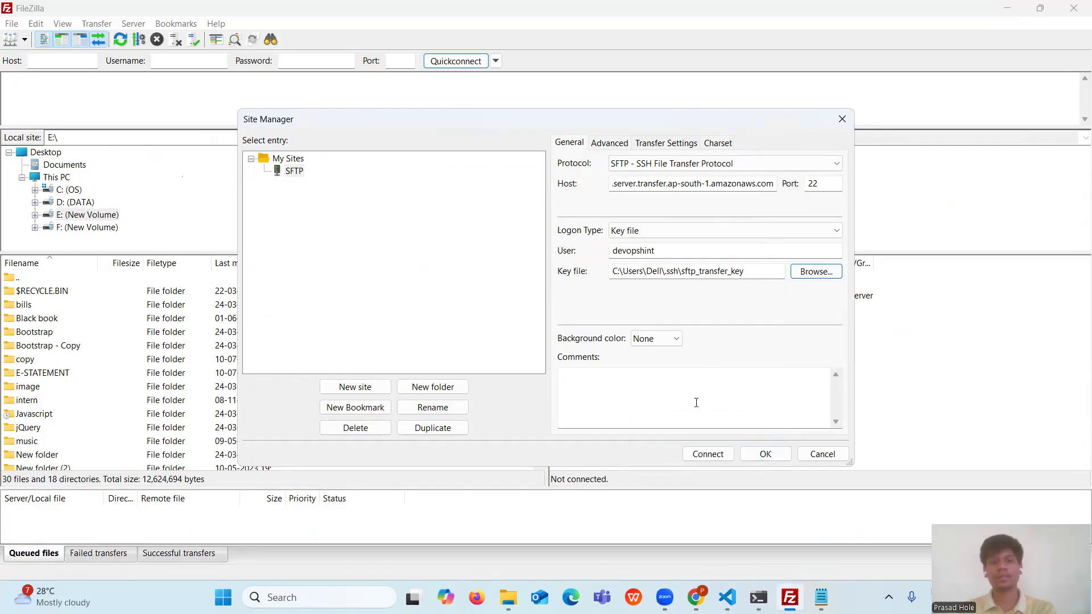
left_click(719, 455)
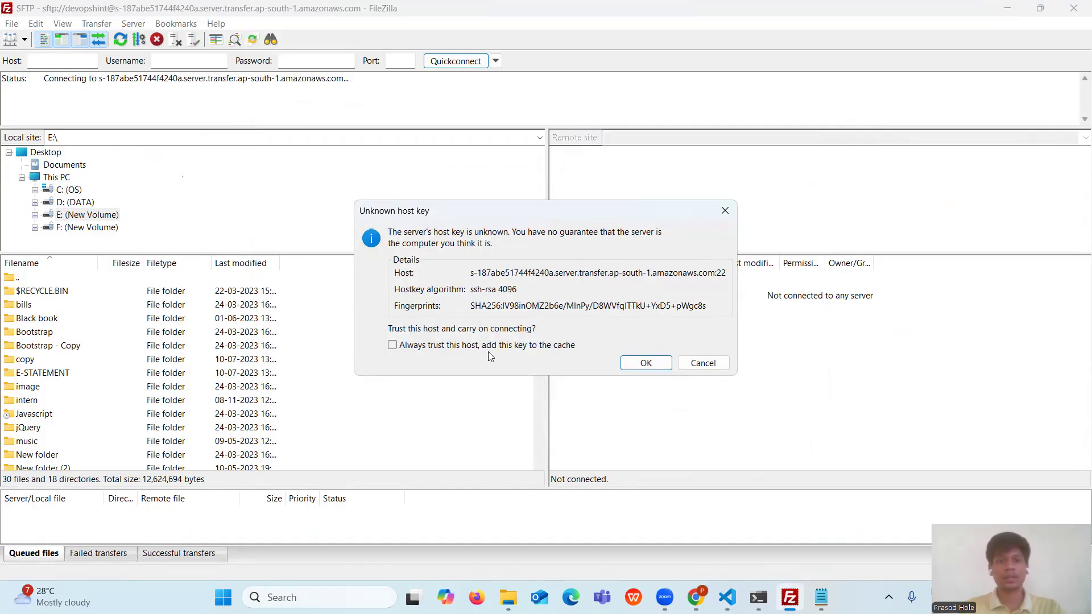
- Always trust the Transfer server's host key, caching it, and continue connecting
left_click(393, 346)
left_click(646, 364)
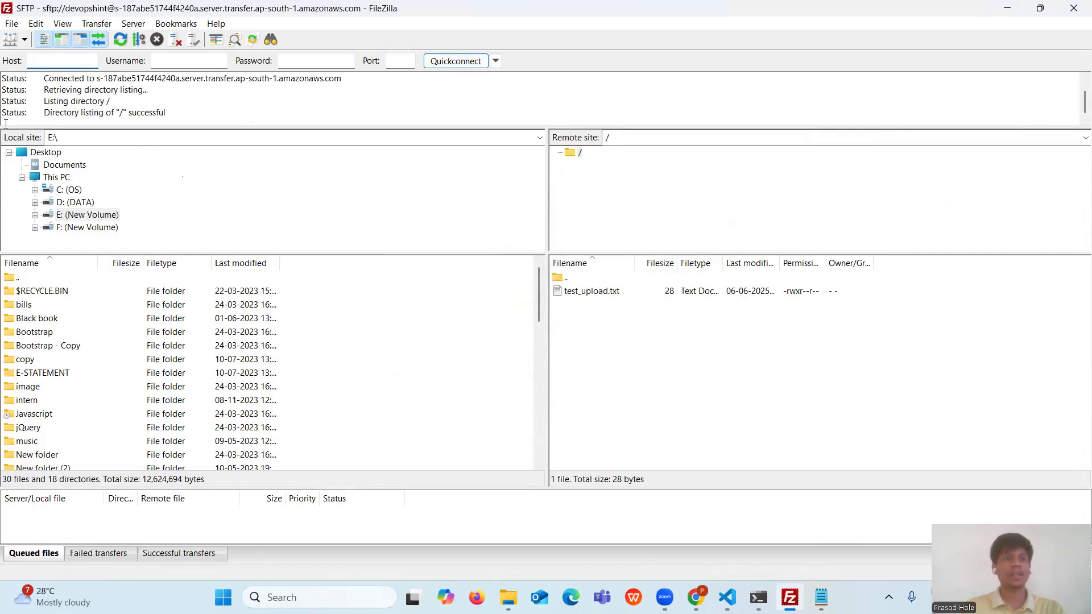
left_click_drag(36, 78, 198, 111)
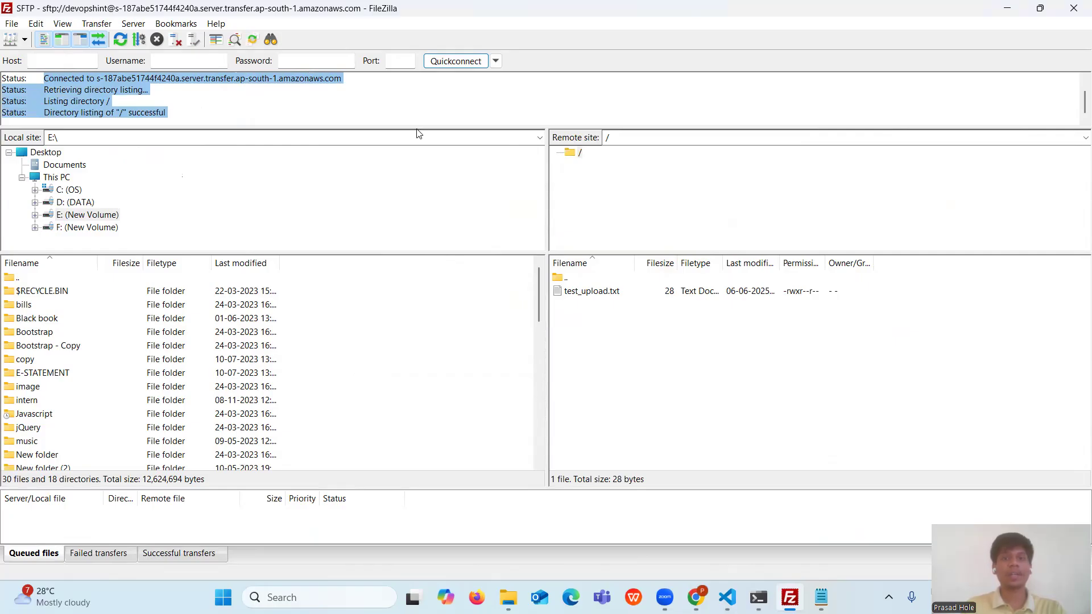
left_click(379, 124)
left_click_drag(885, 288, 575, 299)
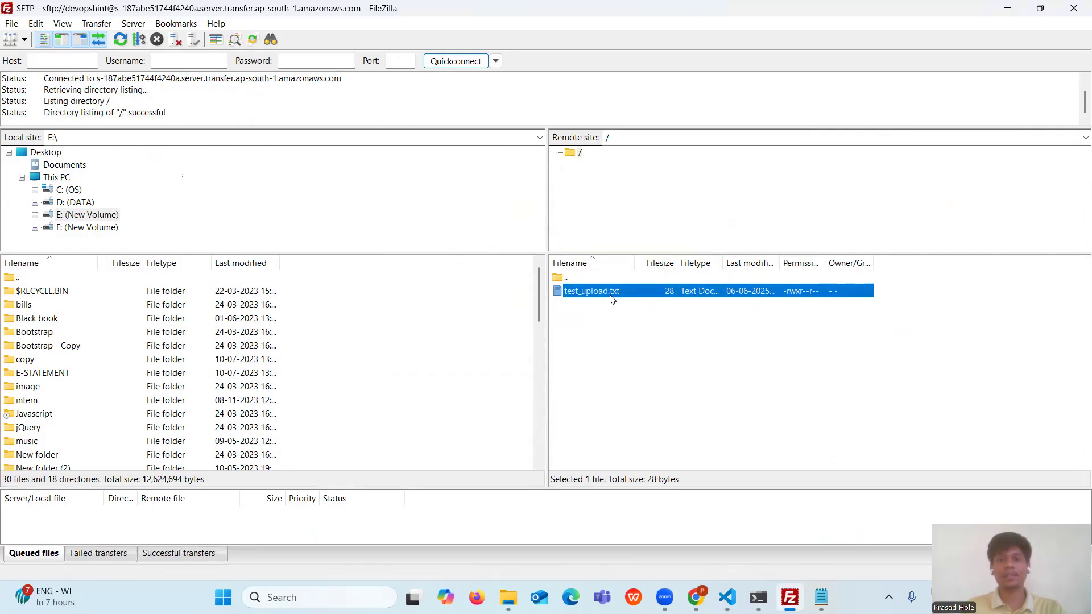
left_click(599, 300)
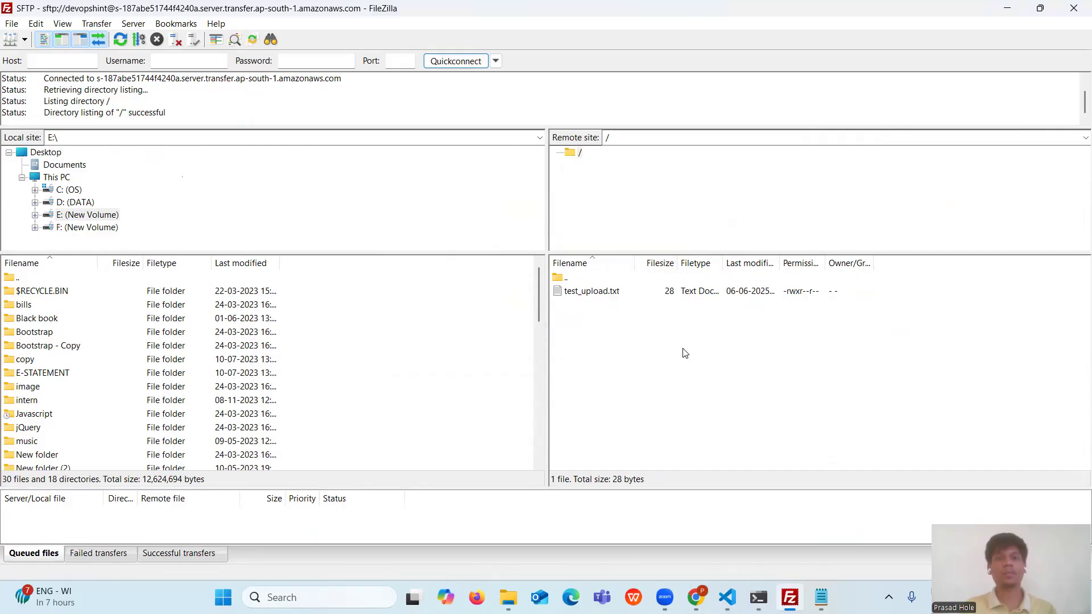
key("alt+Tab")
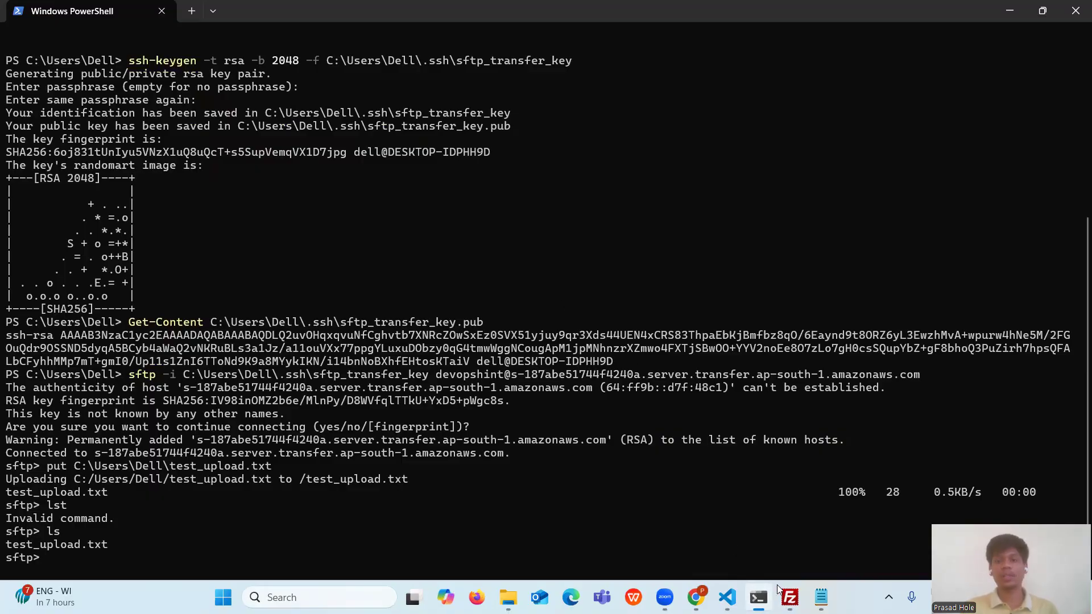
left_click(790, 598)
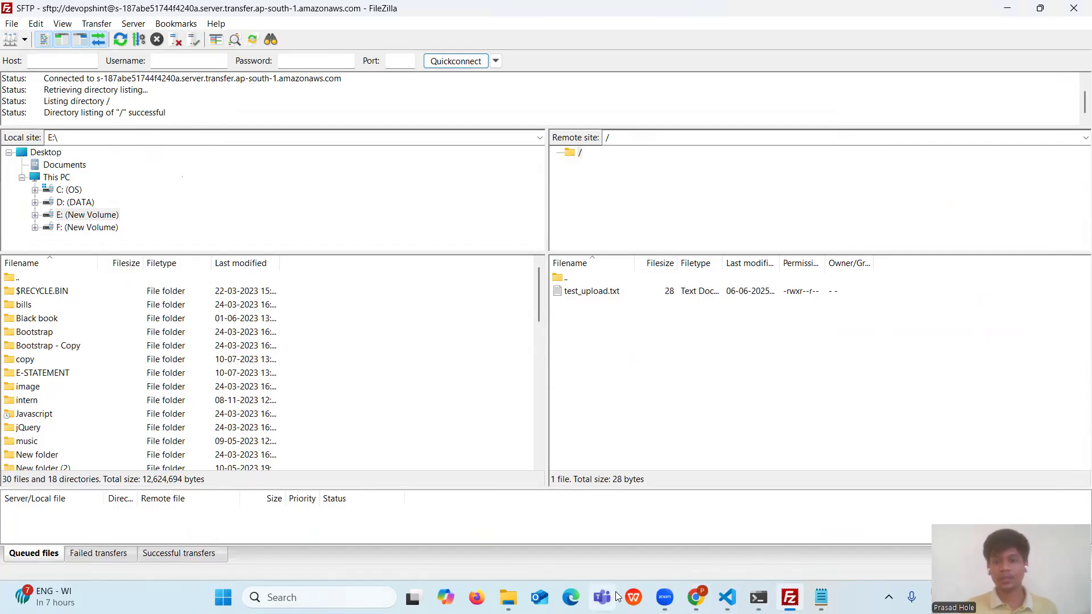
- Show New Volume (E:) in File Explorer and dismiss Notepad's missing-file error
mouse_move(508, 597)
left_click(574, 562)
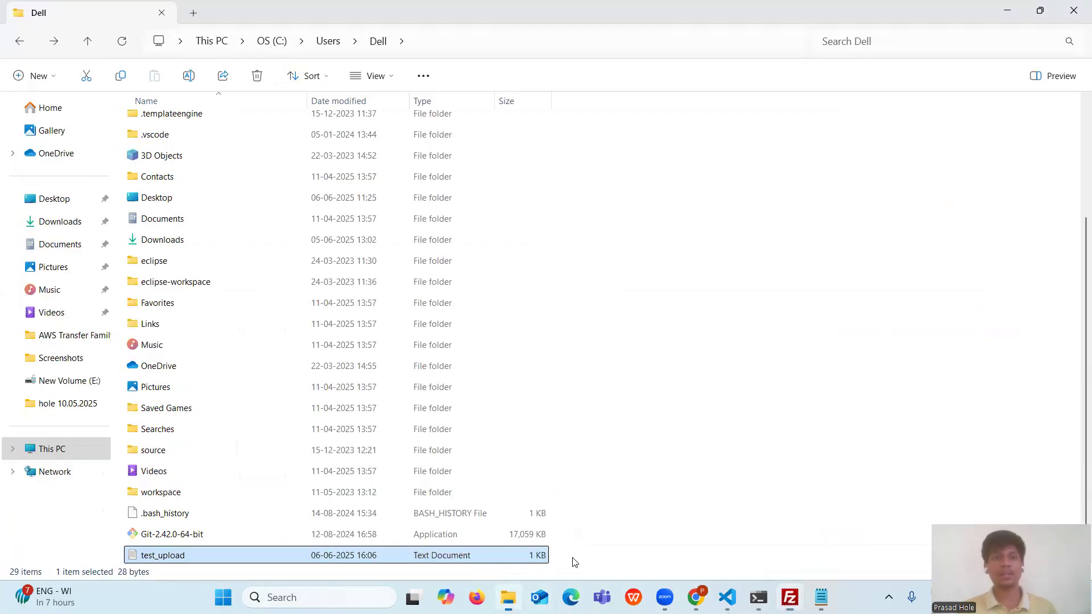
left_click(57, 381)
right_click(693, 362)
left_click(636, 387)
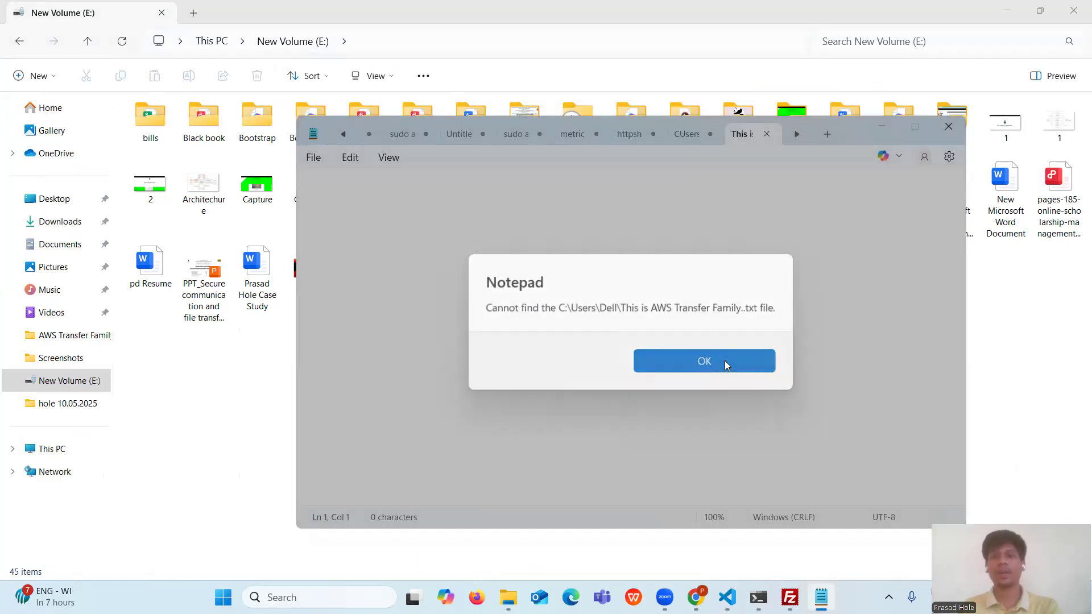
left_click(725, 361)
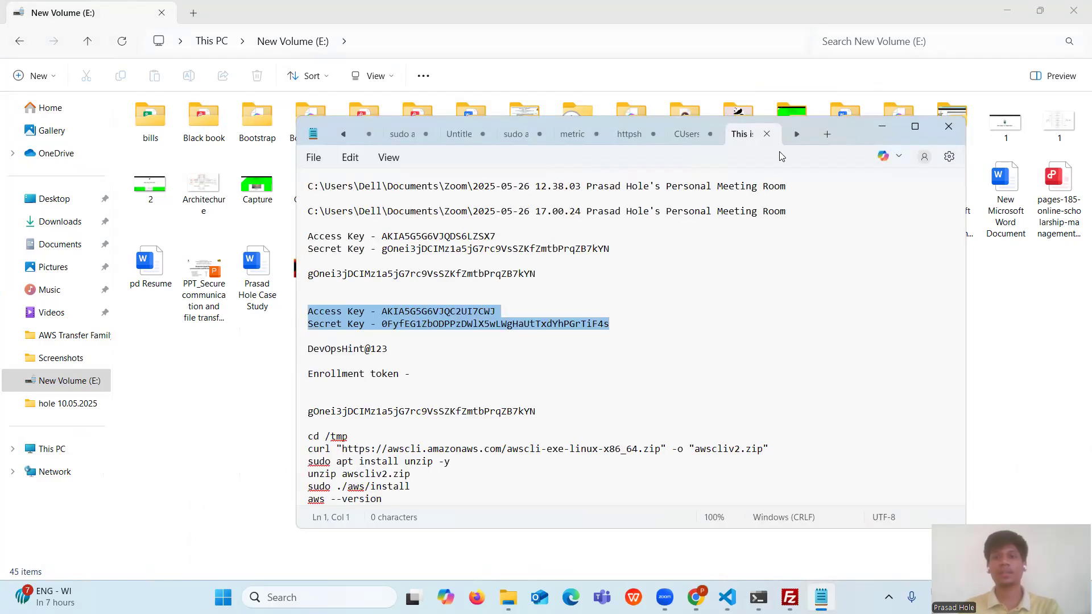
- Write 'Welcome to AWS Transfer Family, devopshint!' in a new Notepad tab and start saving it
left_click(828, 134)
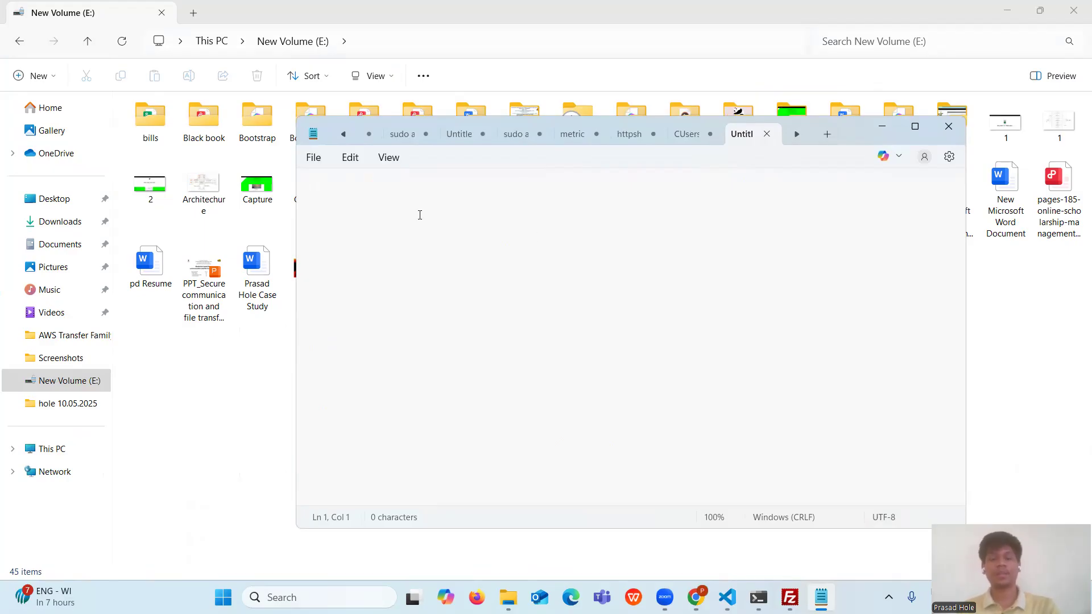
type("We")
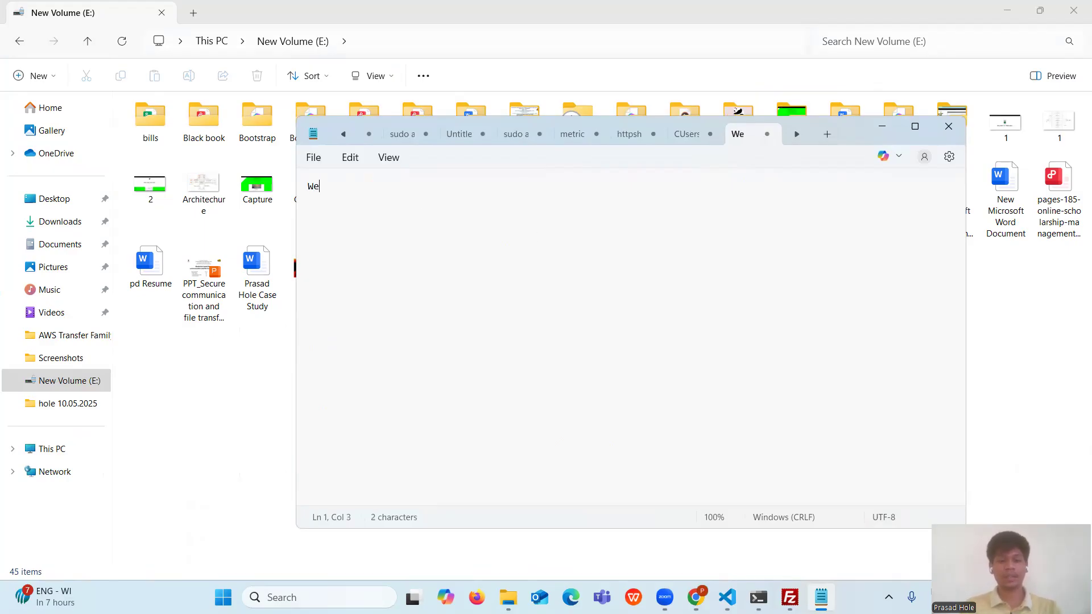
type("lcome")
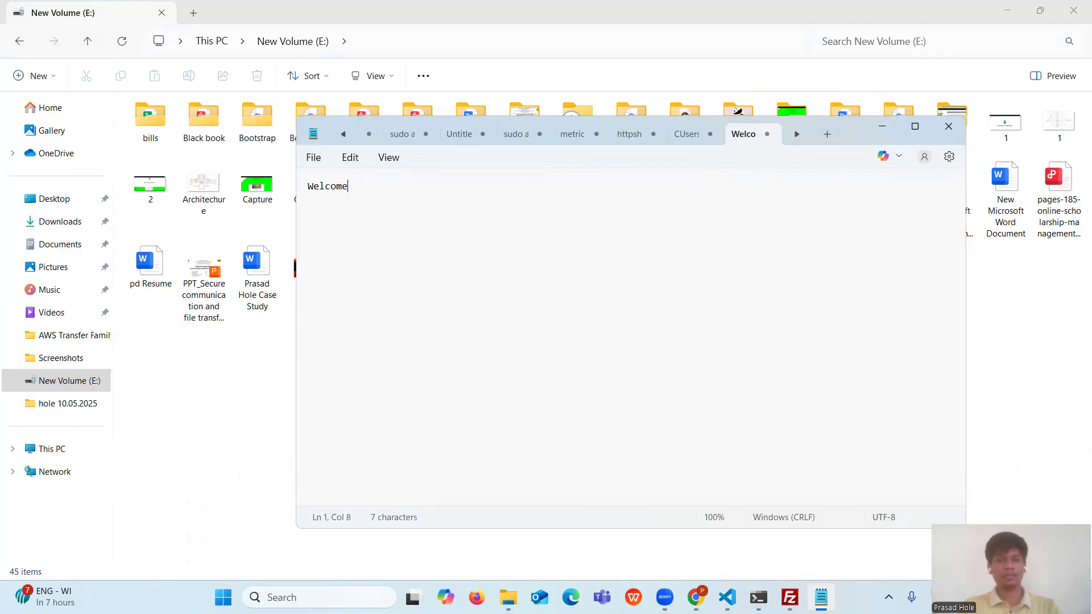
type(" to ")
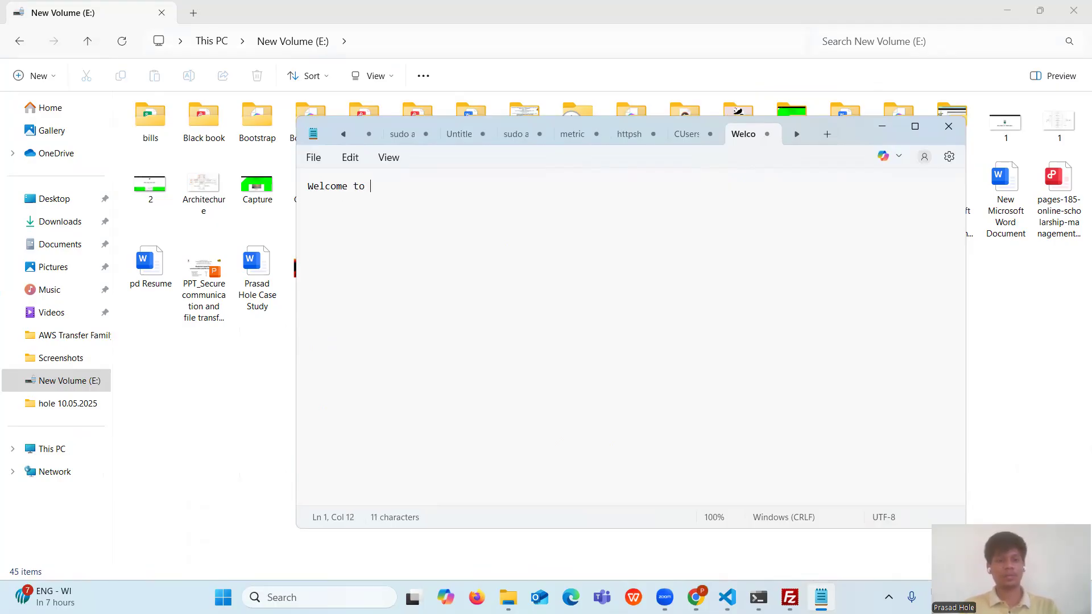
type("AWS Transfer Family")
key("BackSpace")
type(", ")
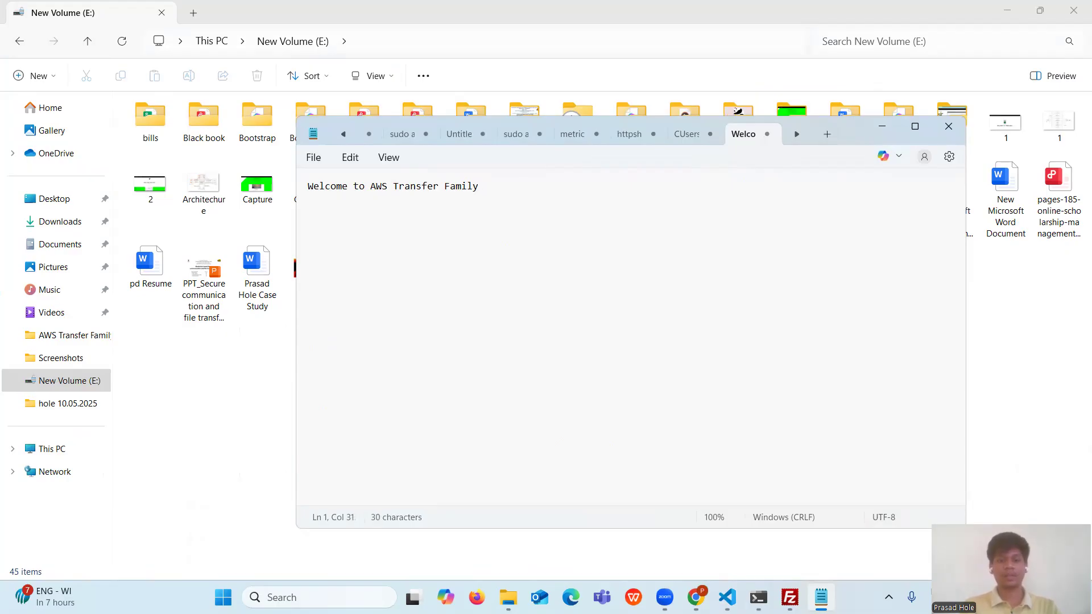
type("devopshint!")
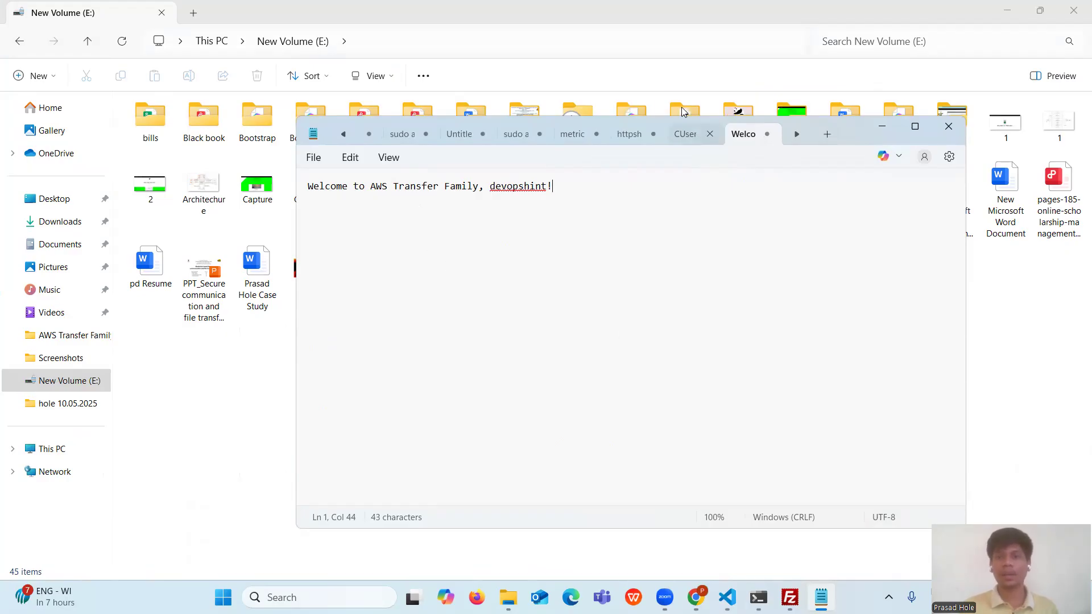
key("ctrl+s")
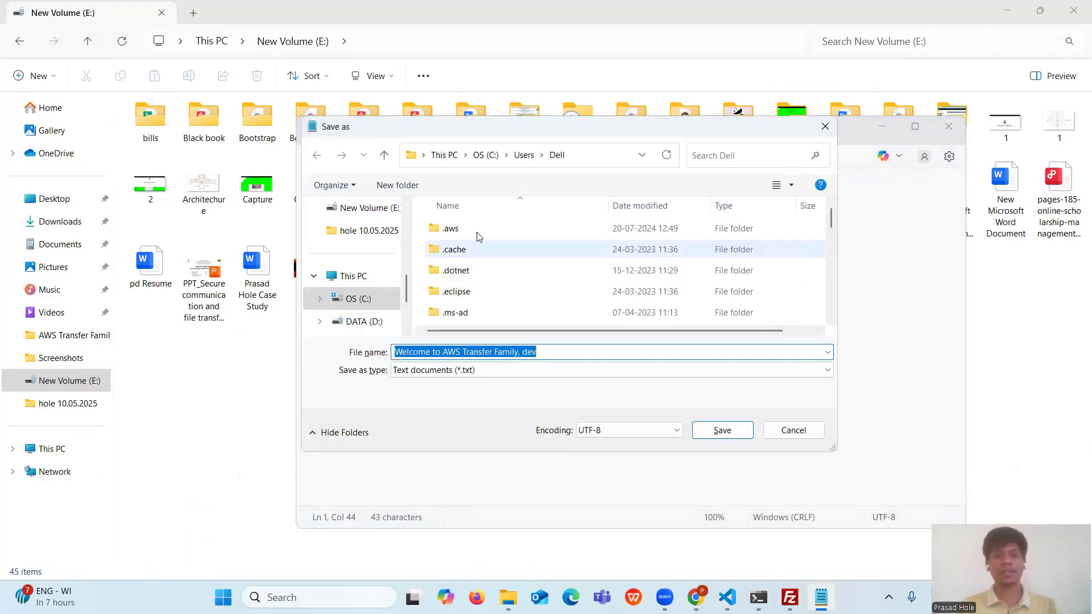
- Save the note as 'AWS Transfer Family' on New Volume (E:), then return to FileZilla
scroll(372, 321, "down", 2)
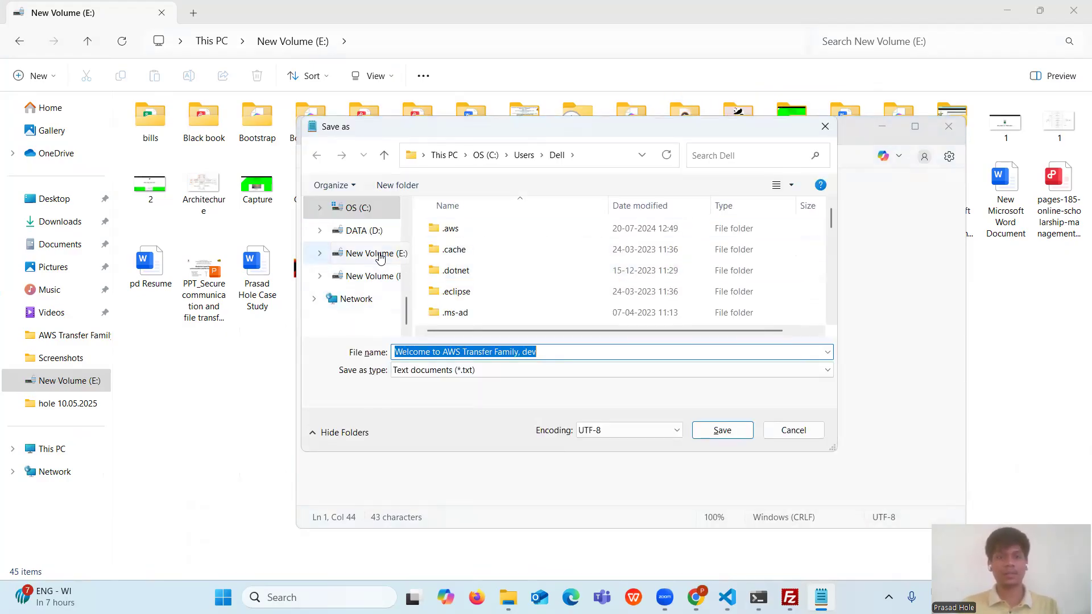
left_click(369, 253)
left_click_drag(558, 377, 364, 378)
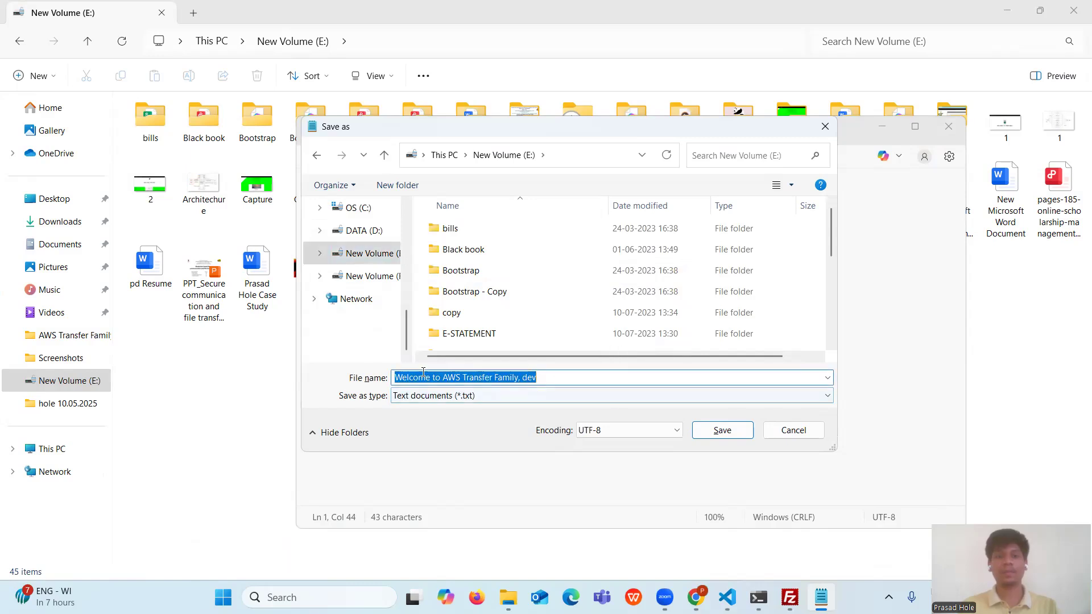
type("AWS")
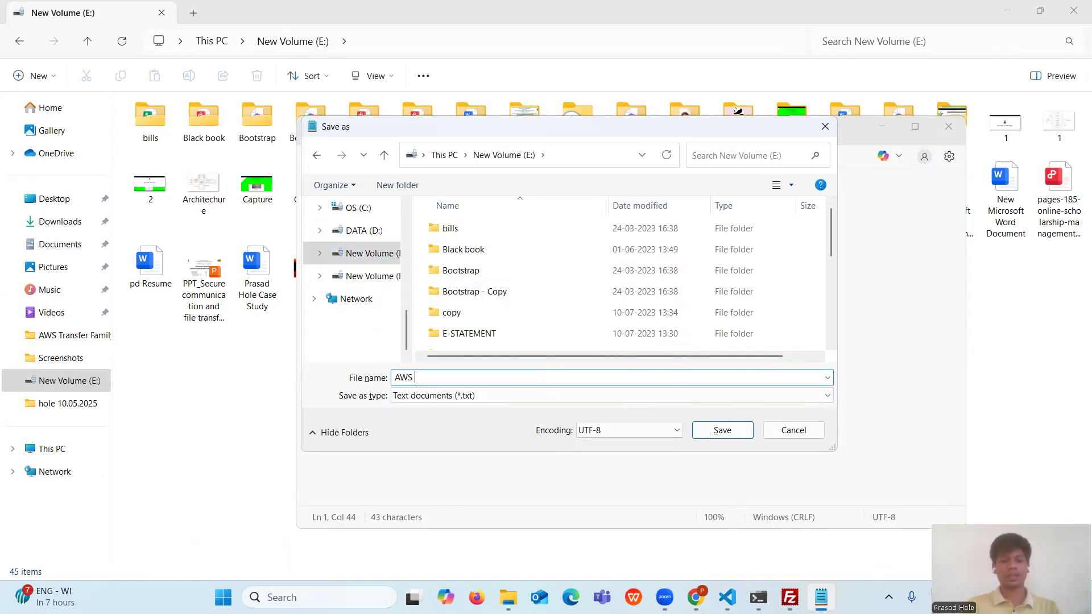
type(" Transfer Famil")
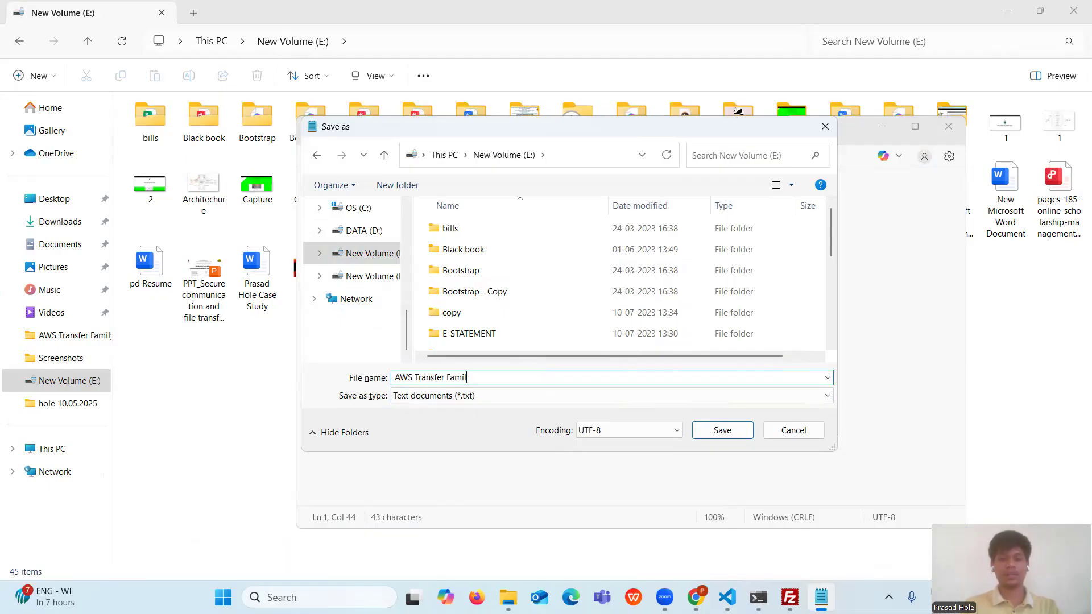
type("y")
key("Return")
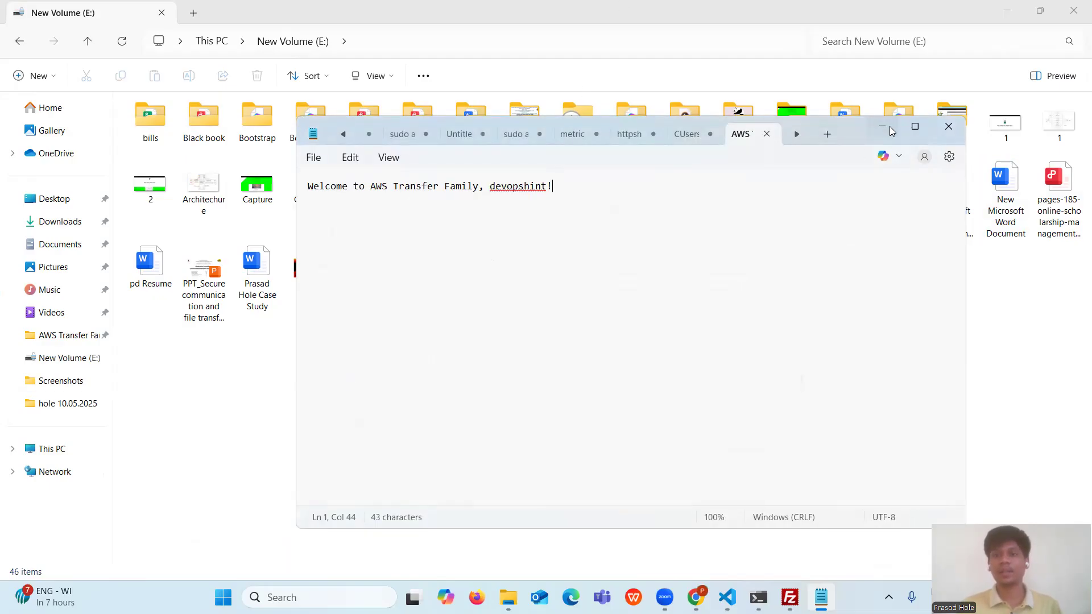
left_click(889, 126)
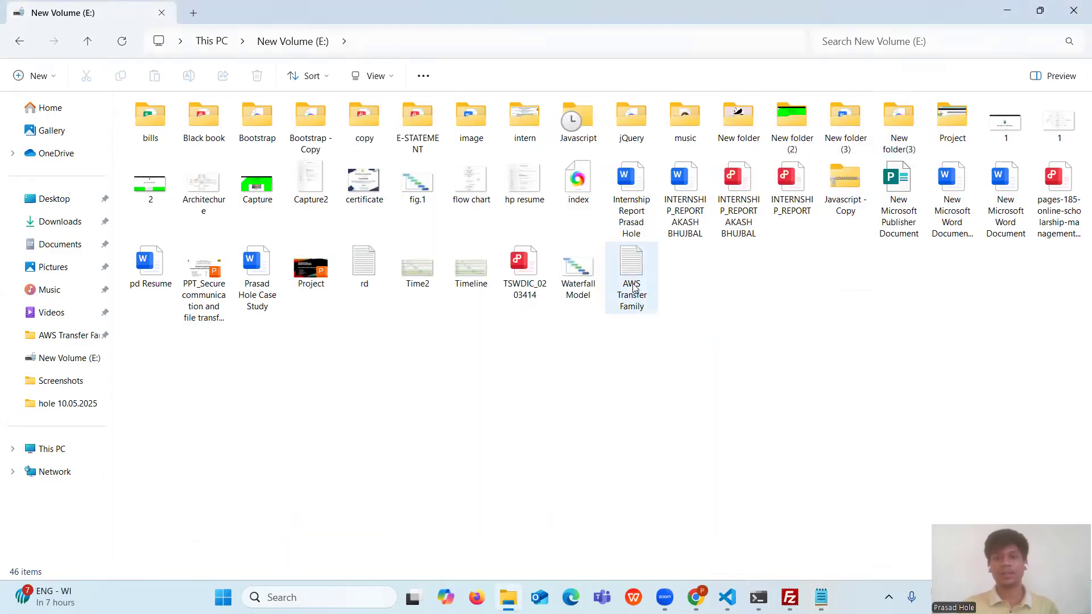
left_click(789, 597)
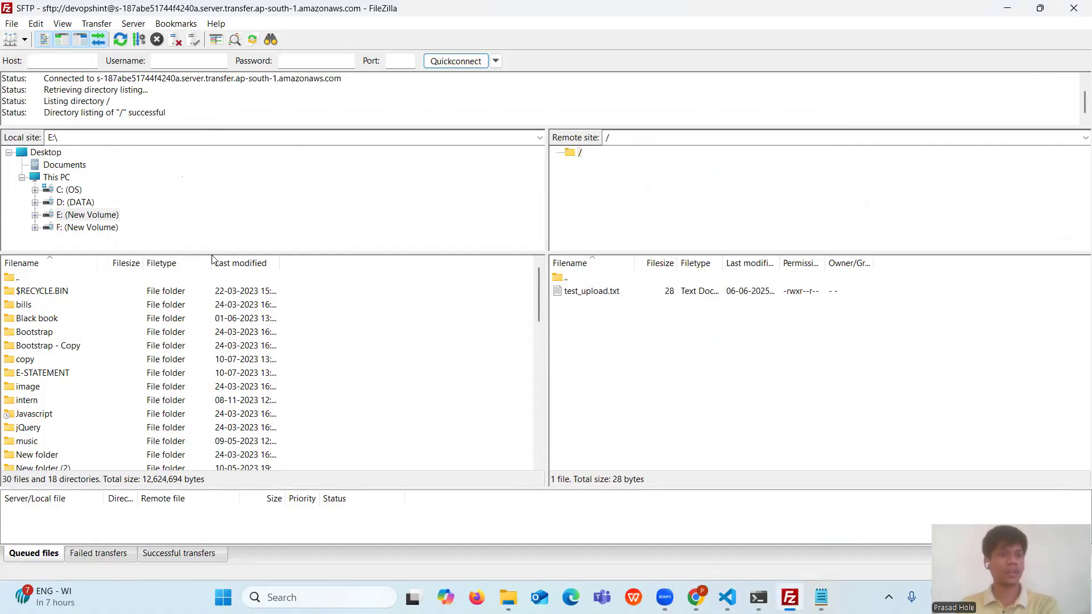
- List the local E: drive in FileZilla and locate the AWS Transfer Family file
left_click(104, 218)
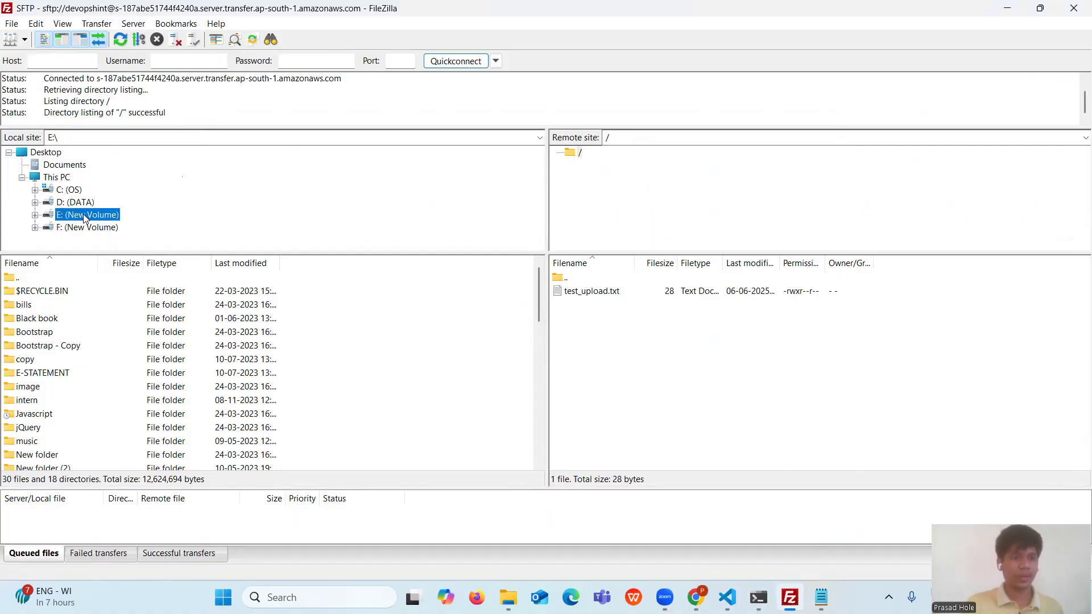
scroll(96, 342, "down", 4)
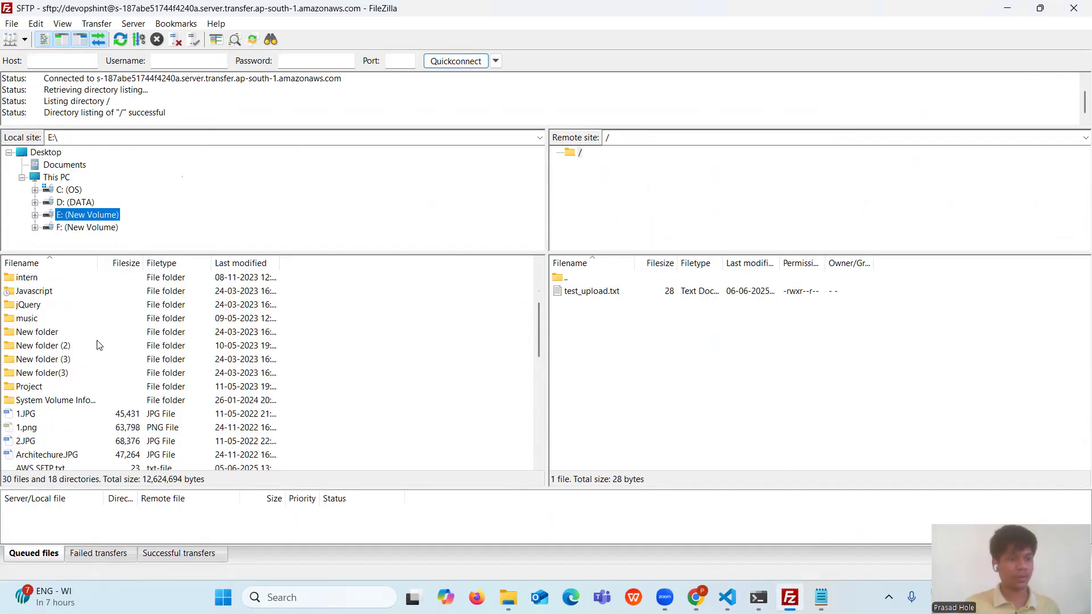
scroll(96, 345, "down", 1)
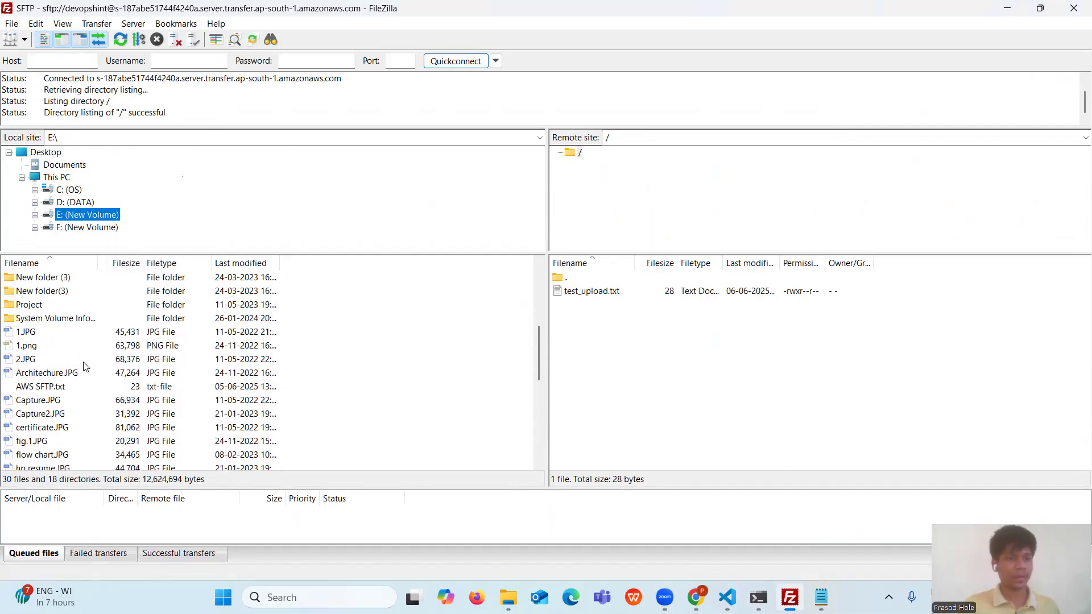
scroll(85, 367, "down", 1)
scroll(85, 367, "down", 2)
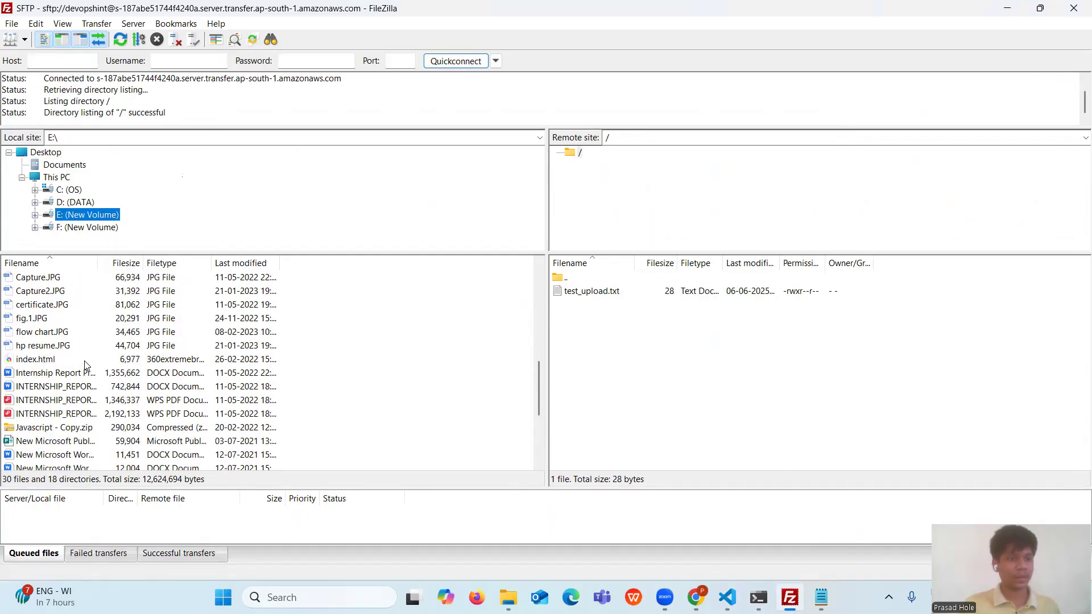
scroll(64, 337, "down", 1)
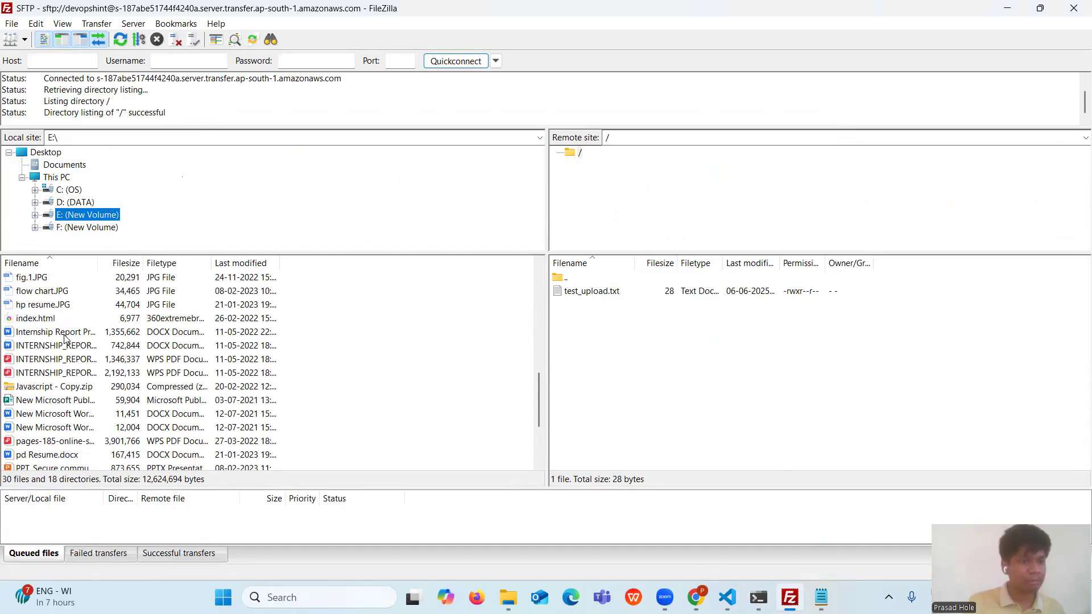
scroll(64, 337, "down", 1)
scroll(65, 341, "down", 2)
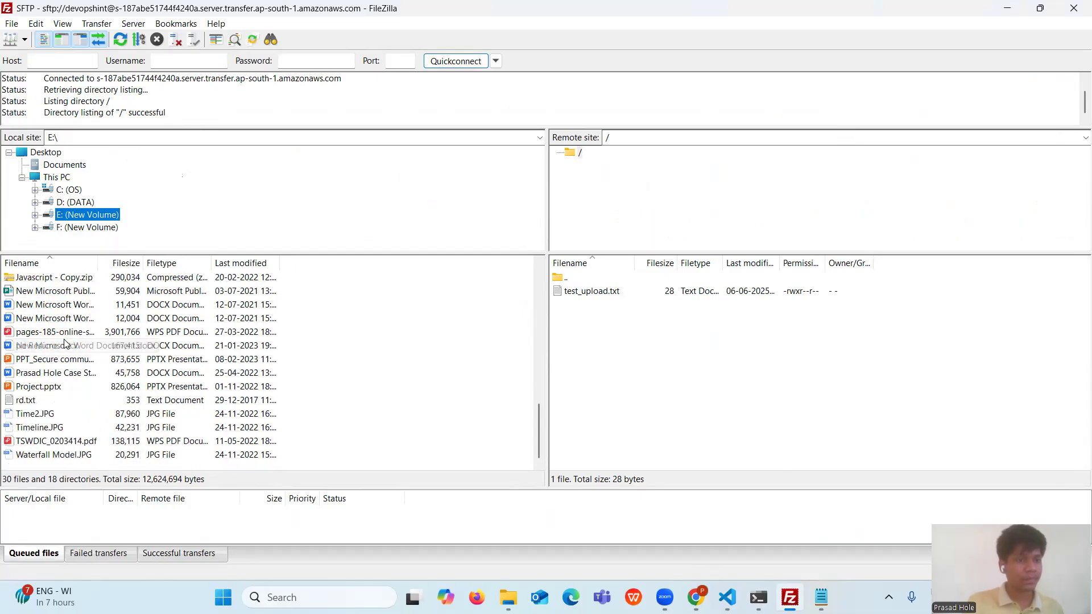
scroll(72, 453, "up", 3)
scroll(70, 453, "up", 1)
scroll(70, 451, "down", 1)
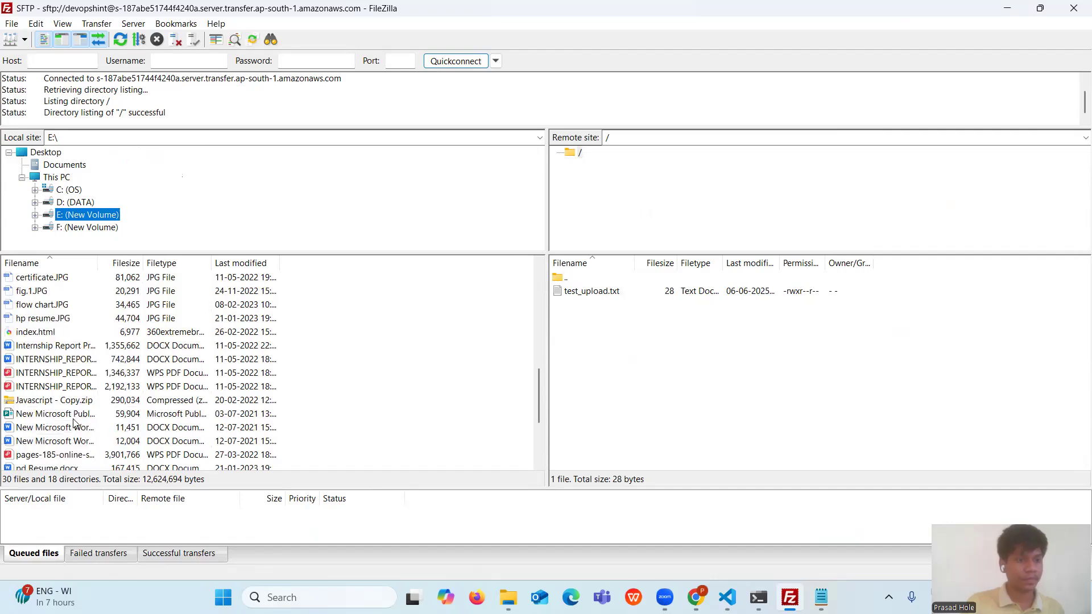
scroll(61, 364, "down", 3)
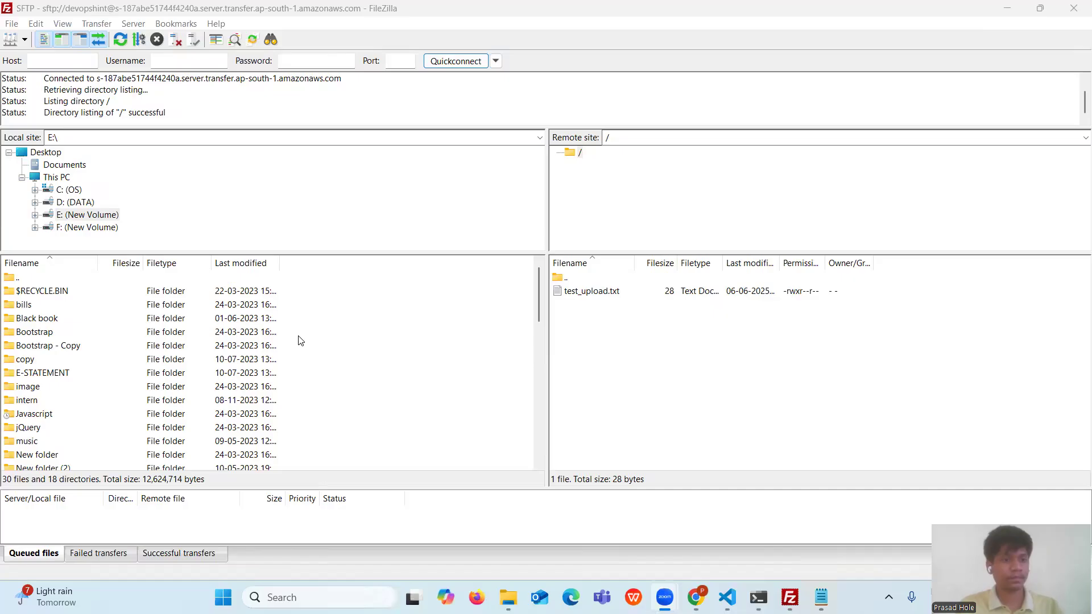
scroll(300, 340, "down", 4)
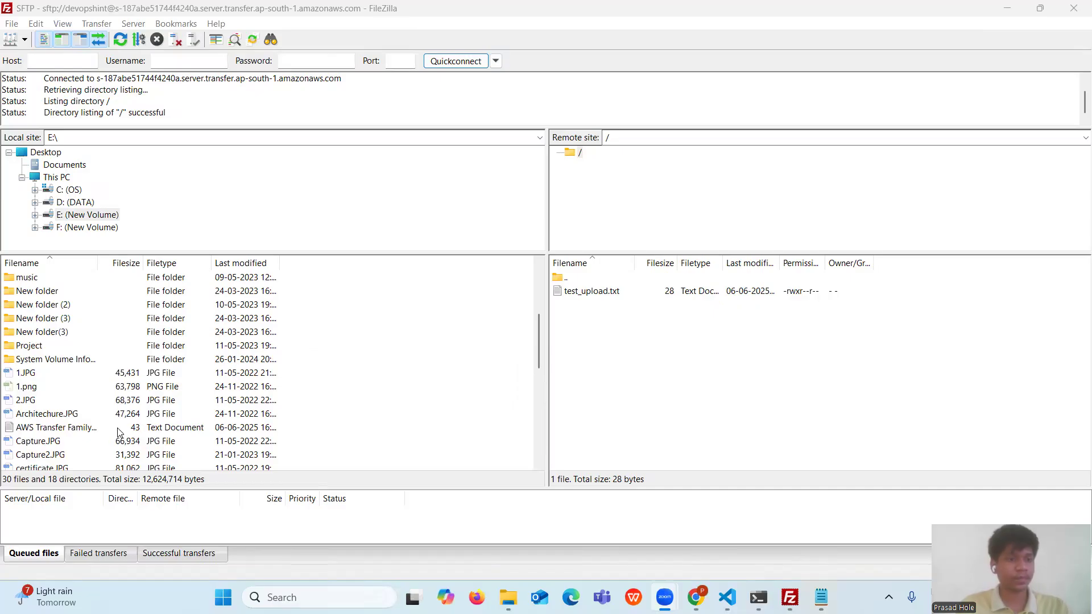
- Upload AWS Transfer Family.txt (43 bytes) into the server's root folder
left_click(41, 430)
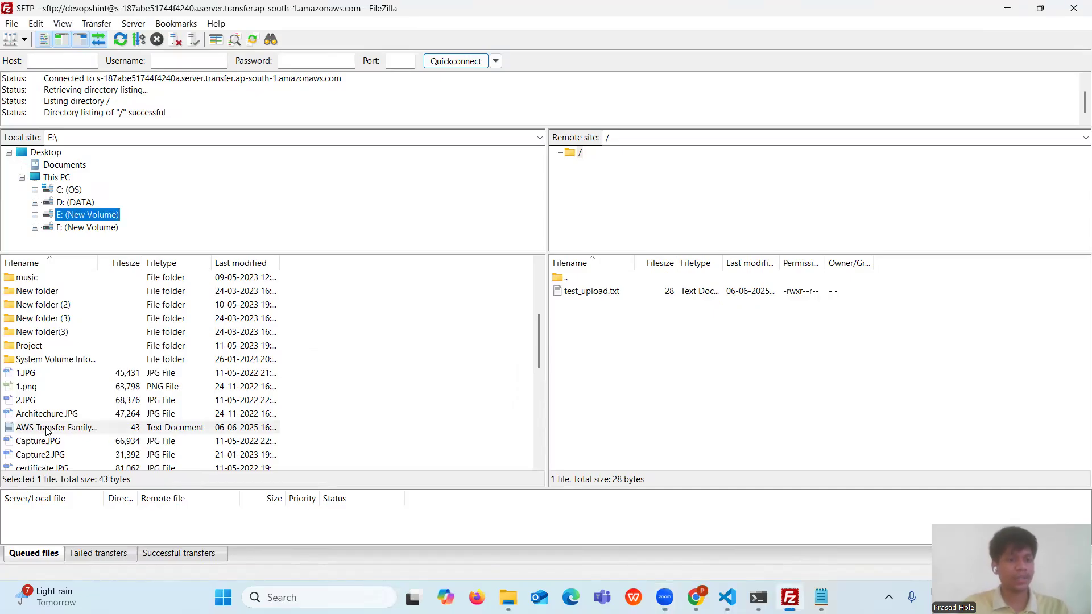
left_click_drag(47, 431, 586, 413)
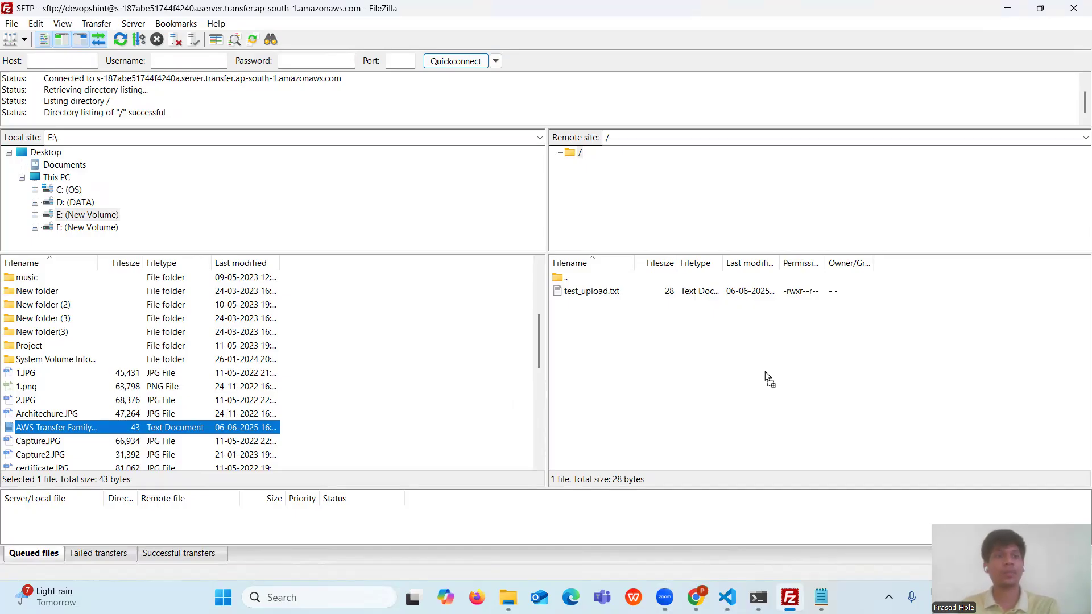
left_click_drag(565, 374, 156, 430)
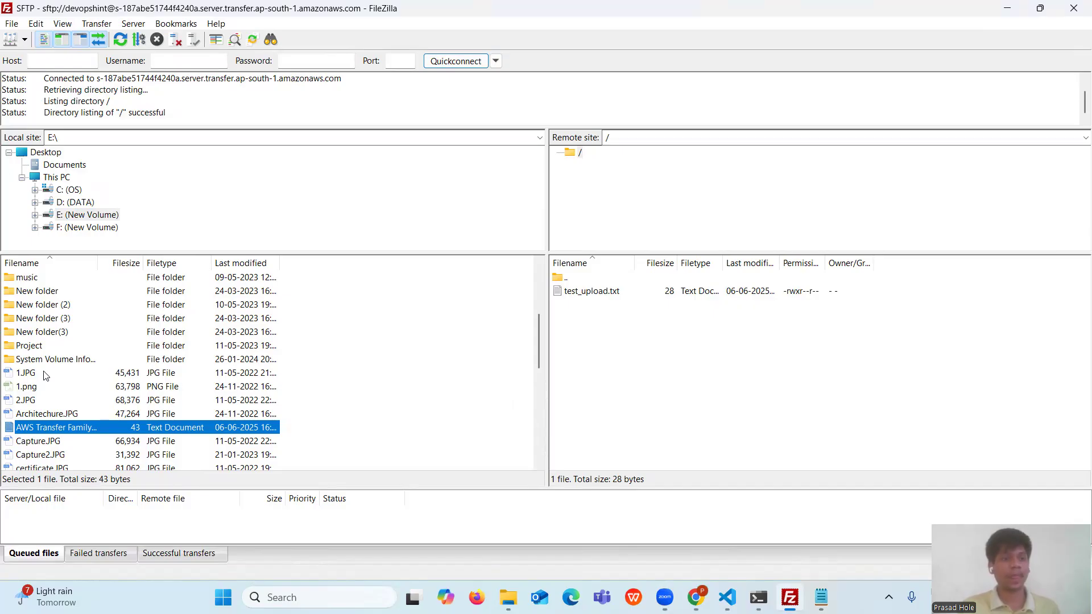
left_click_drag(41, 431, 712, 385)
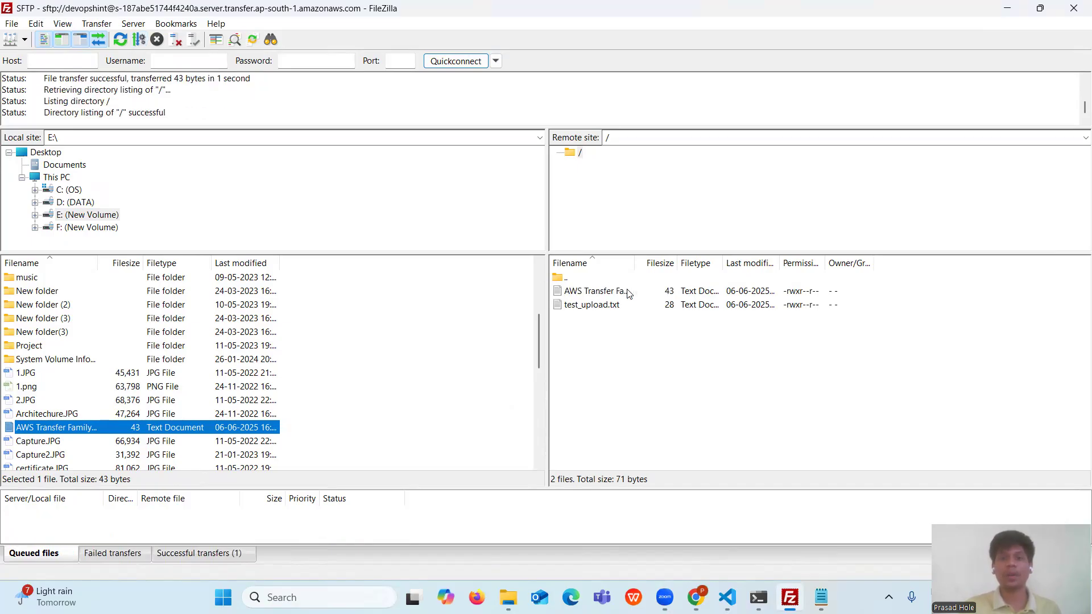
left_click(675, 388)
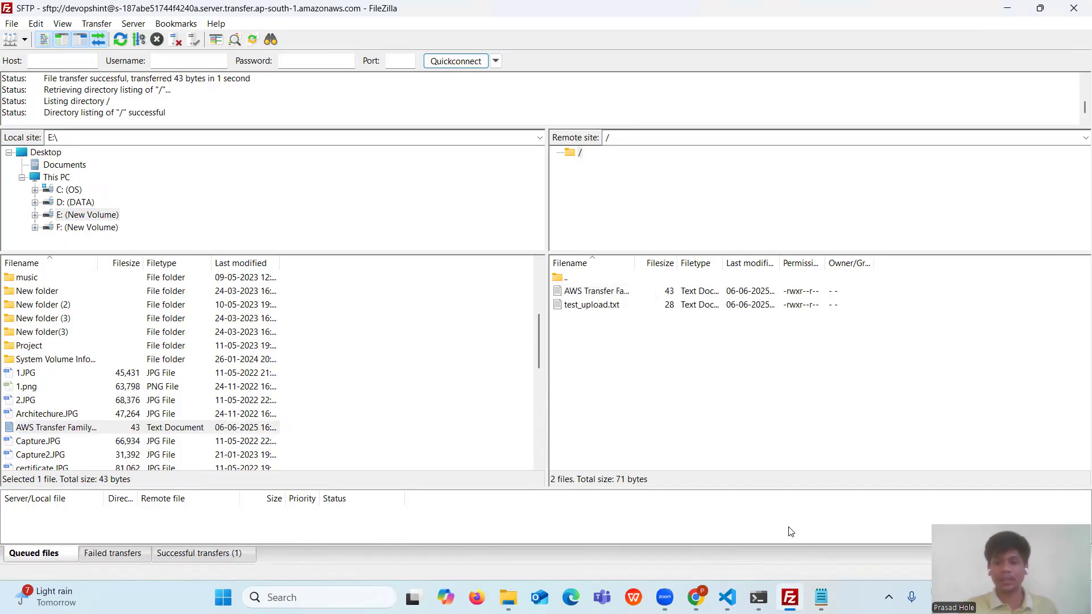
left_click(695, 597)
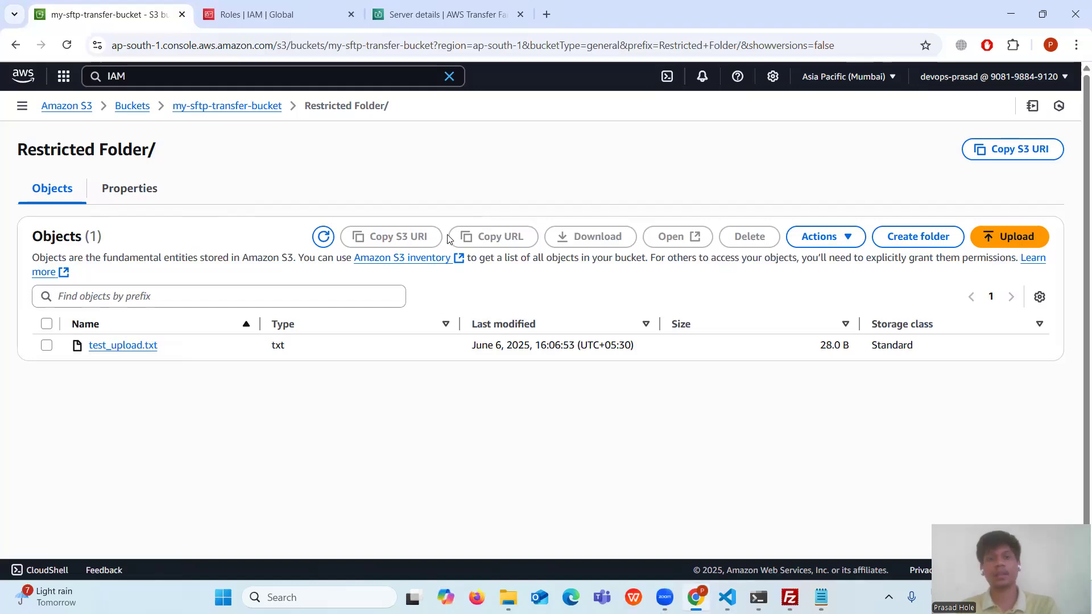
- Refresh Restricted Folder/ to confirm AWS Transfer Family.txt (43.0 B) is listed
left_click(322, 237)
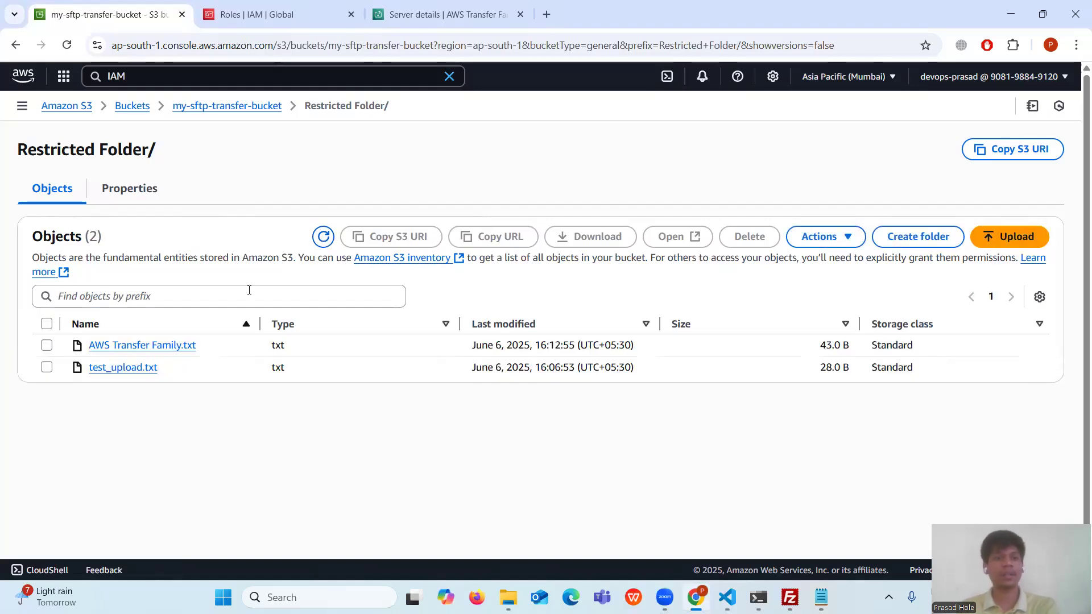
left_click_drag(197, 345, 100, 346)
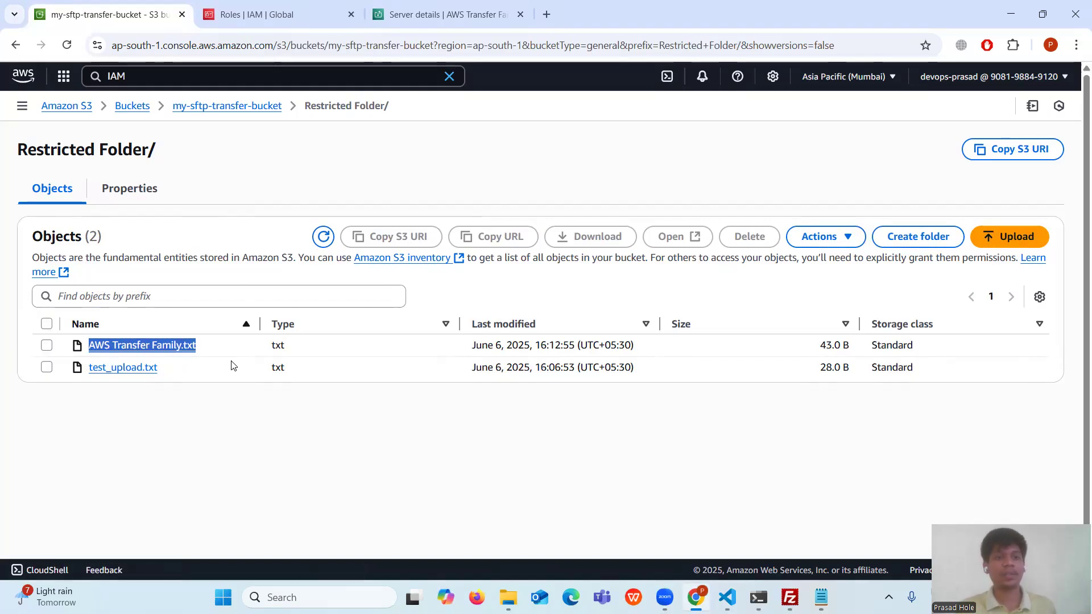
left_click(187, 389)
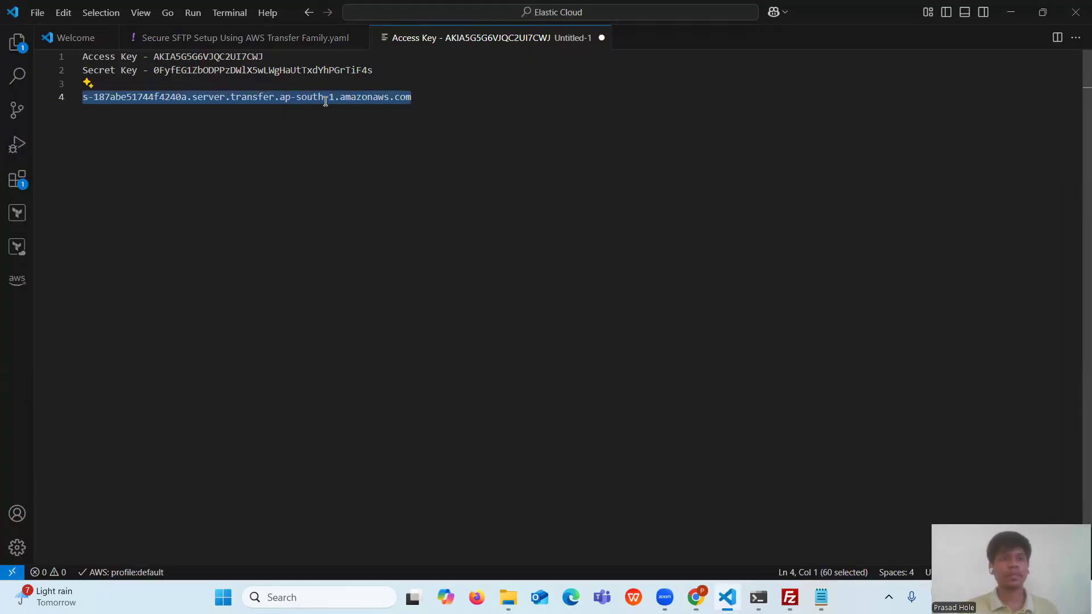
- Copy the 'cd ..' command from the guide's Step #7 into the PowerShell sftp session
left_click(283, 39)
scroll(246, 370, "down", 3)
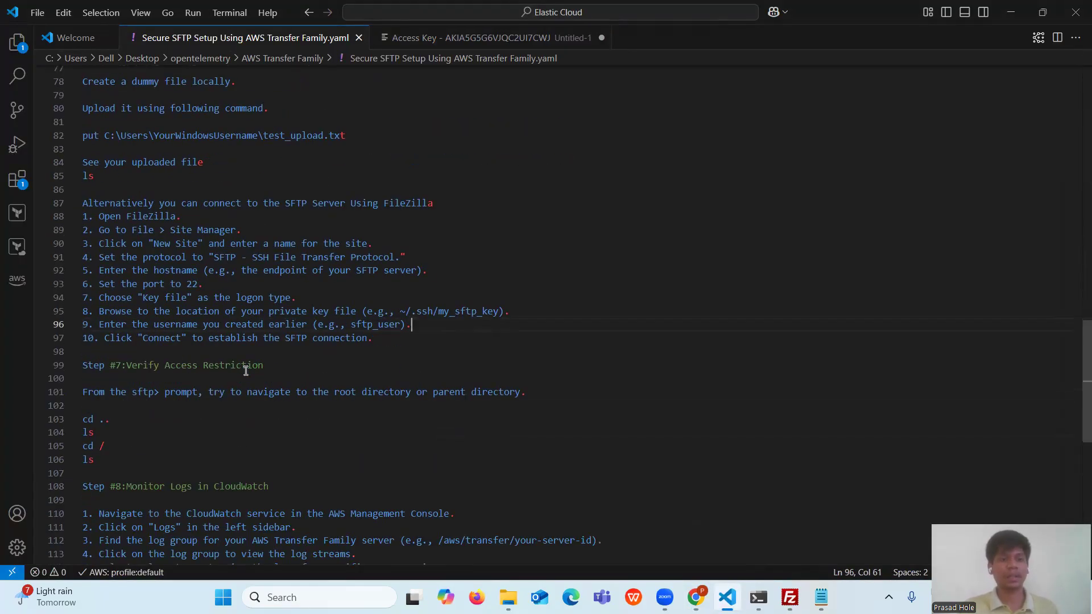
left_click_drag(264, 330, 58, 325)
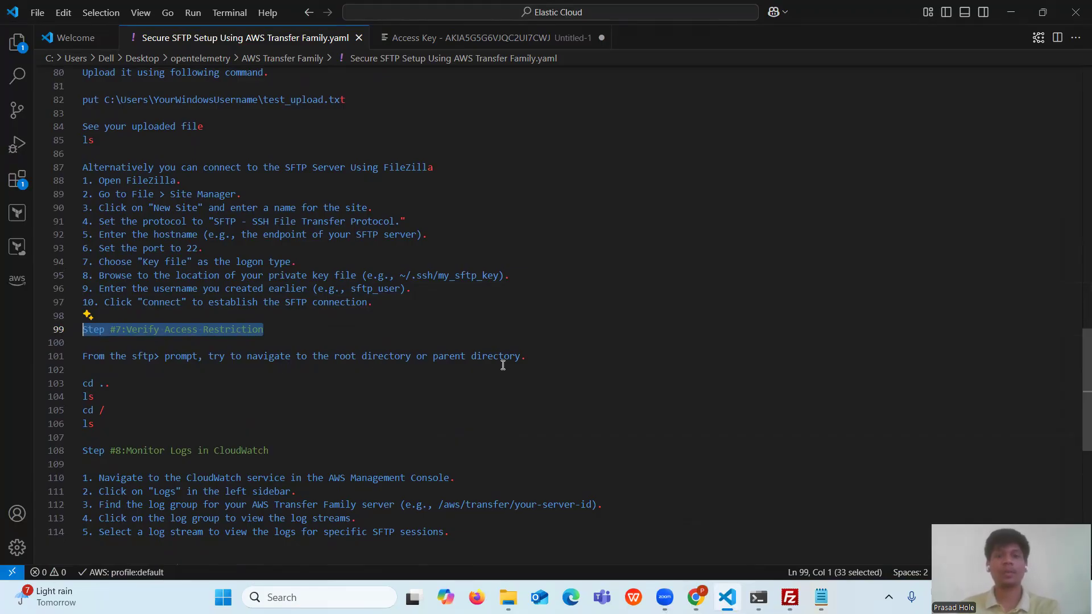
mouse_move(759, 598)
left_click_drag(112, 386, 65, 386)
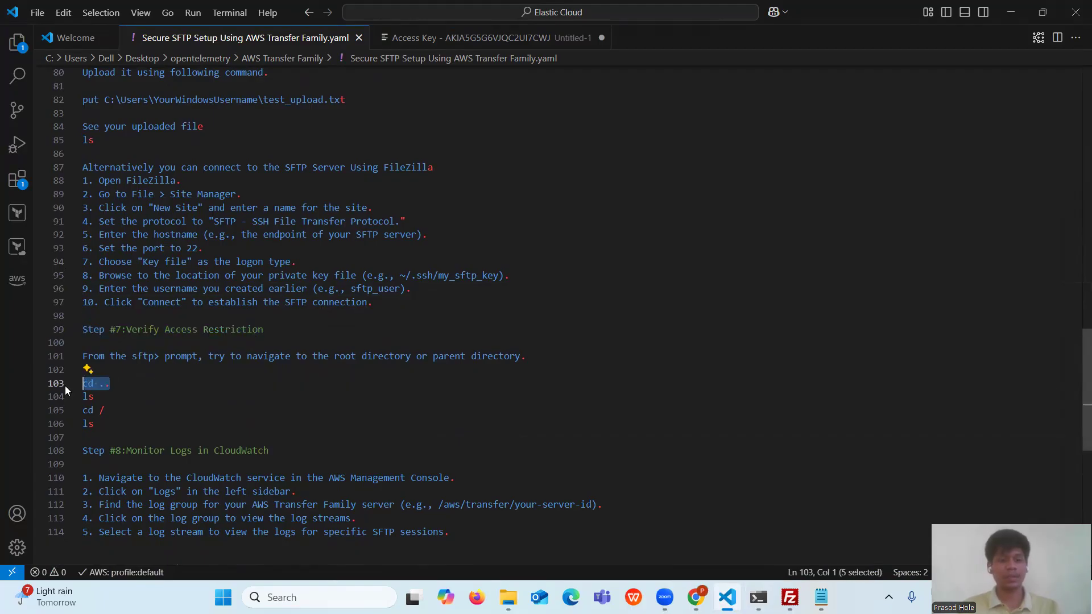
left_click(759, 597)
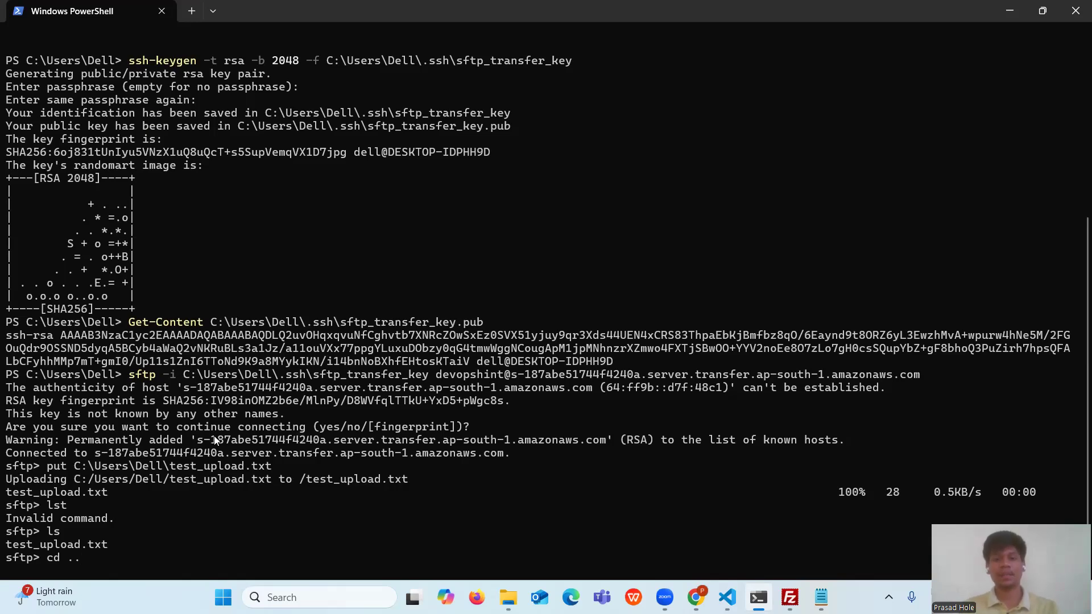
- Run cd .. and ls, confirming only AWS Transfer Family.txt and test_upload.txt appear
key("Return")
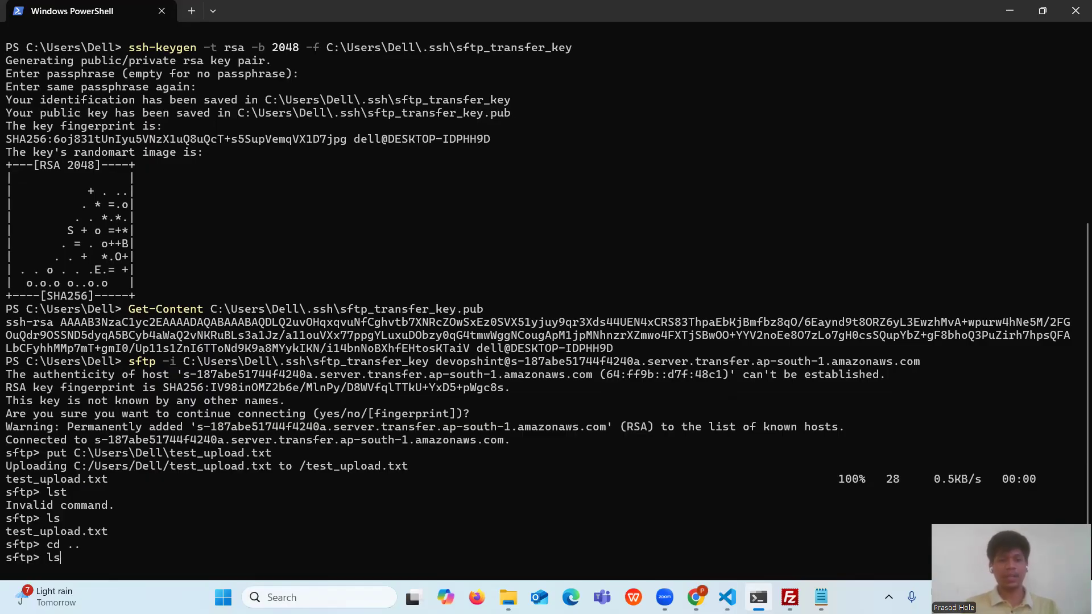
key("Return")
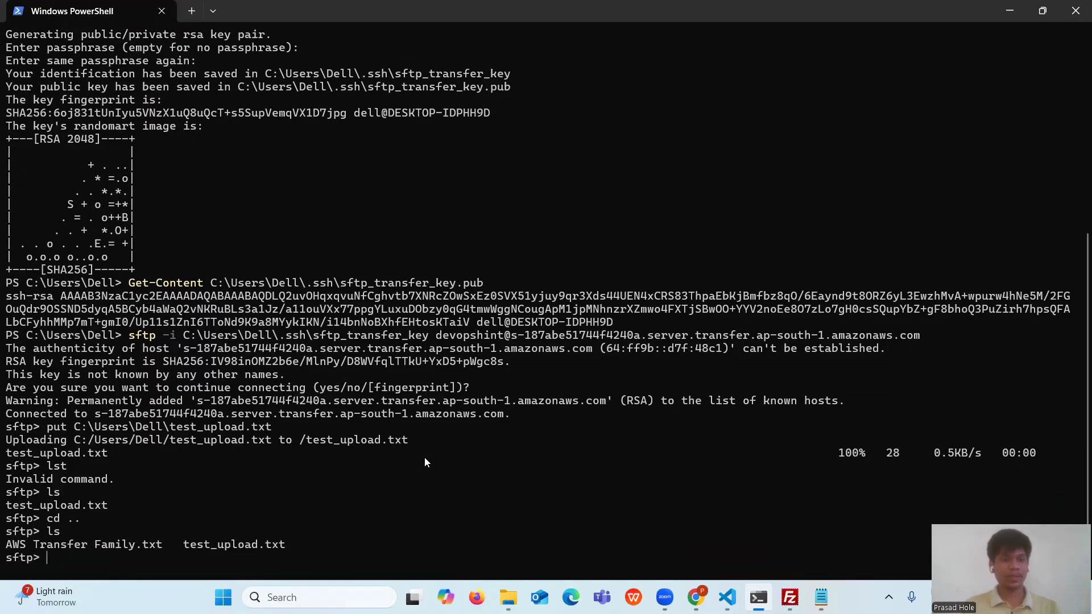
left_click_drag(308, 548, 1, 545)
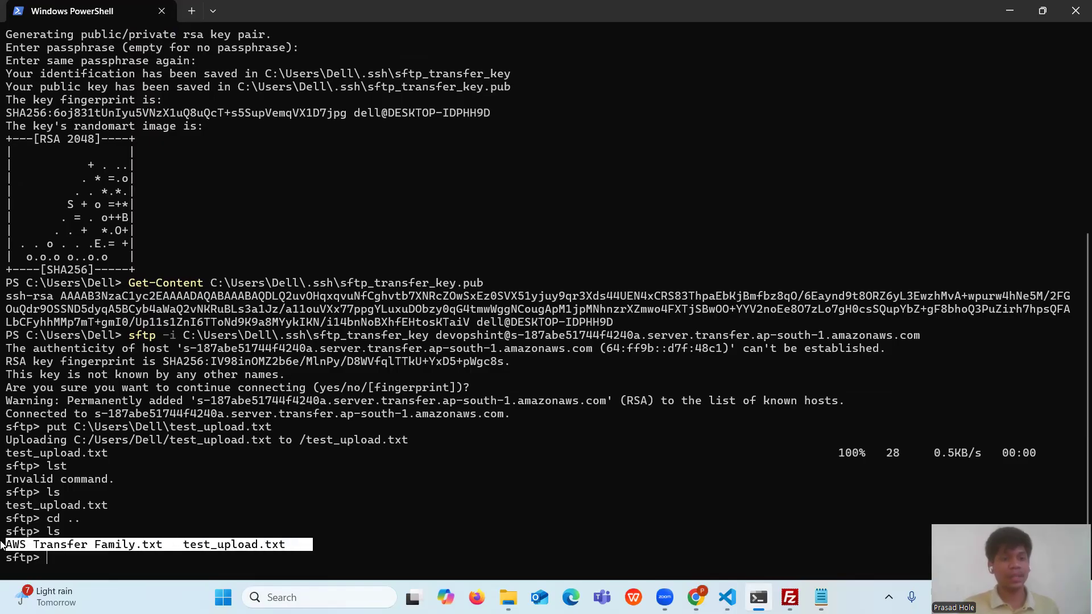
left_click(286, 546)
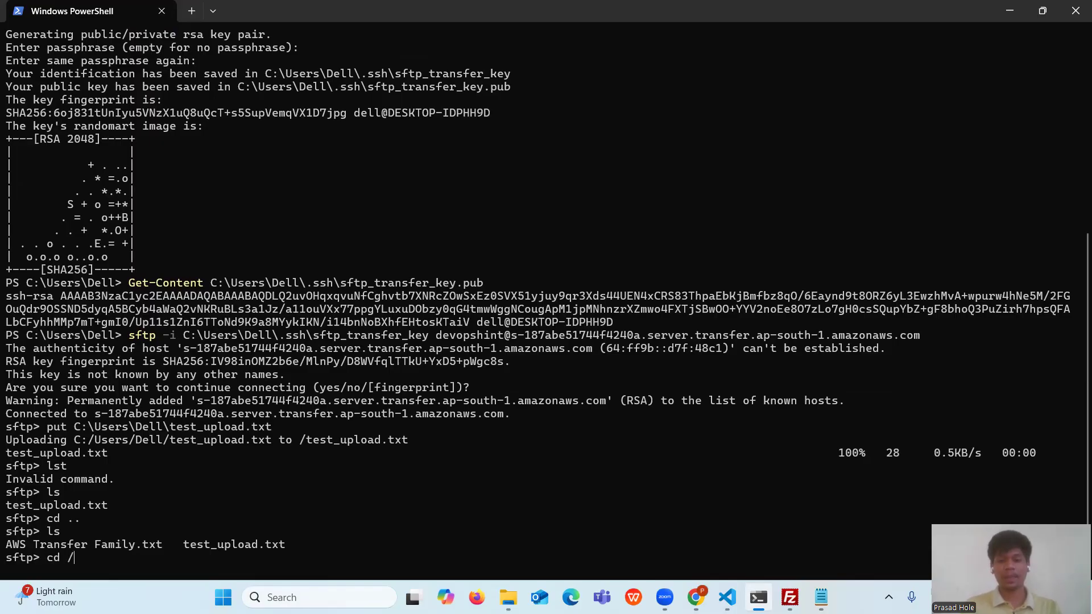
- Run cd / and ls, getting the same two files, and copy both listings
key("Return")
type("l")
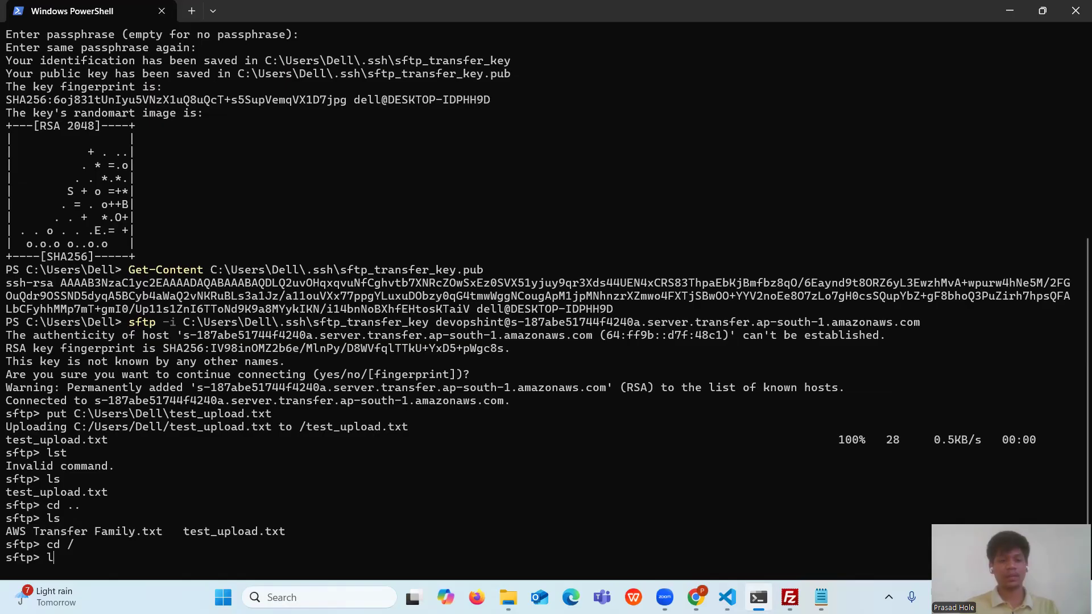
type("s")
key("Return")
left_click_drag(274, 544, 6, 496)
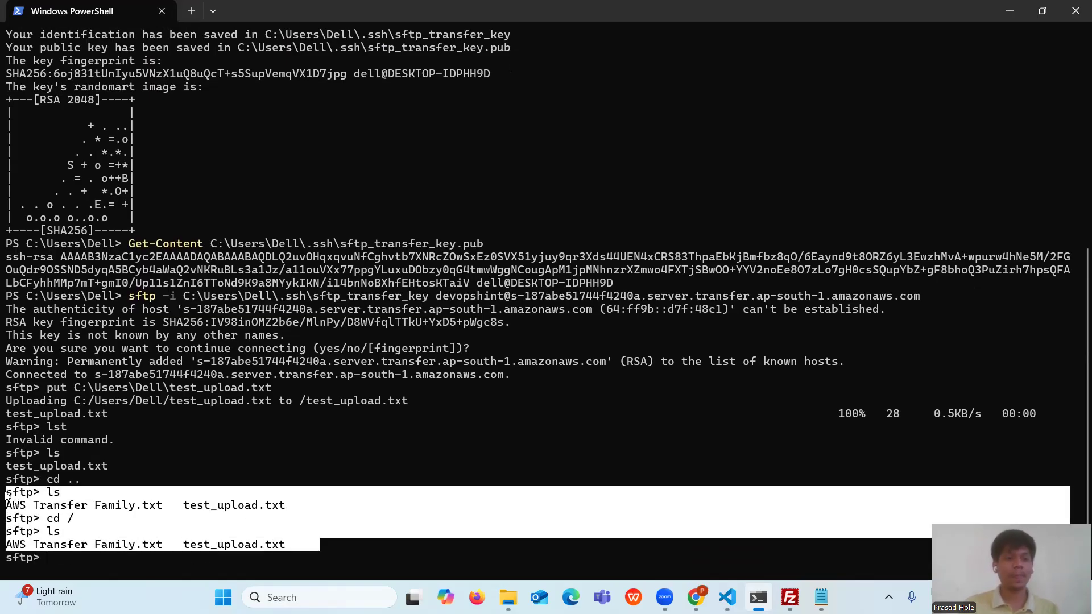
right_click(483, 497)
left_click(728, 598)
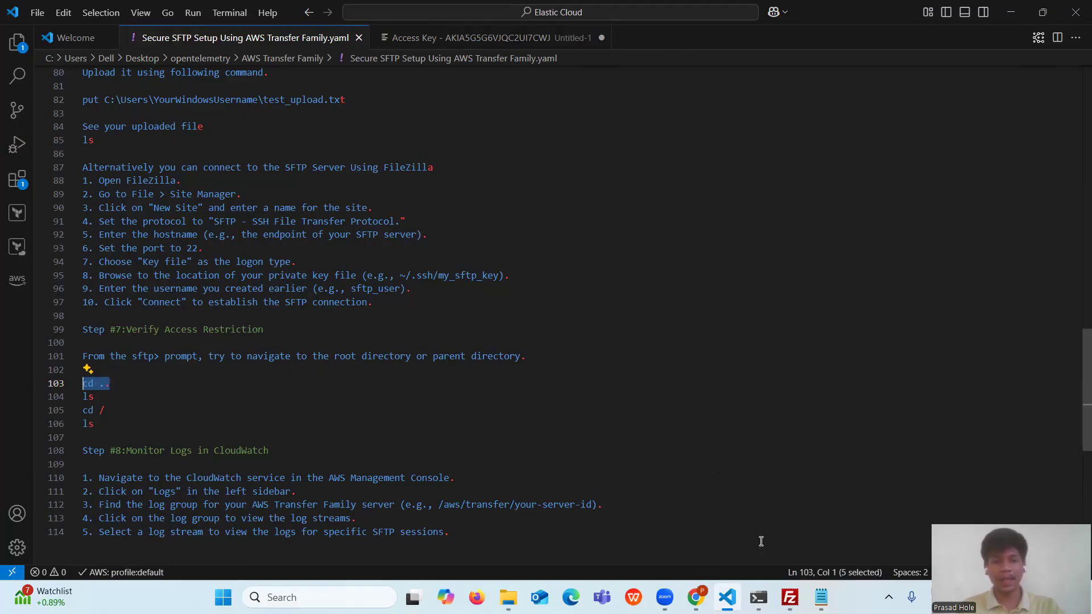
- Confirm Public Folder/ in my-sftp-transfer-bucket is empty, ending at the bucket root
mouse_move(695, 597)
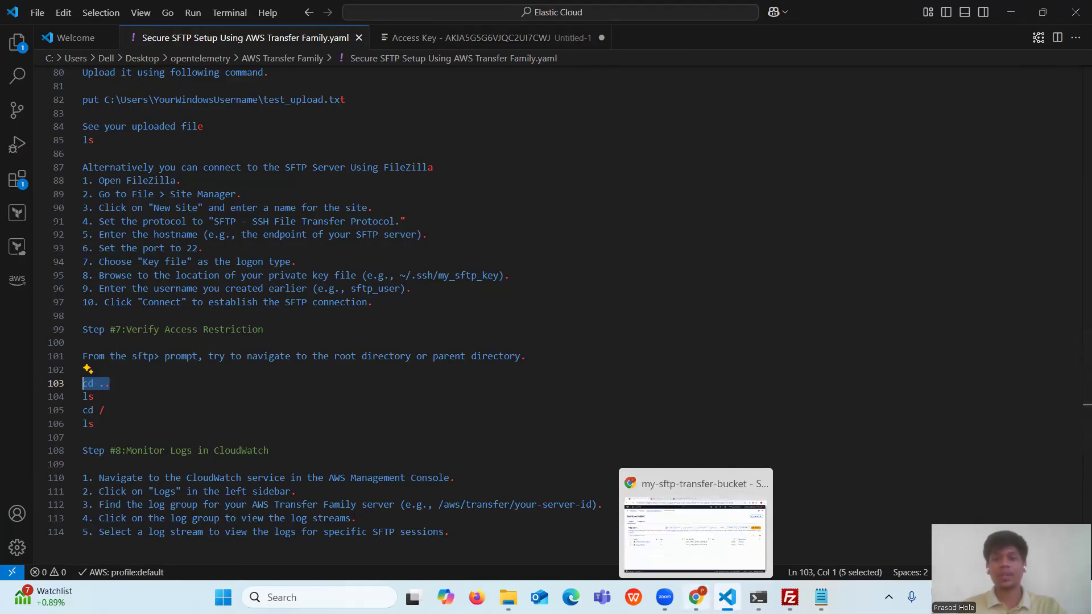
left_click(679, 514)
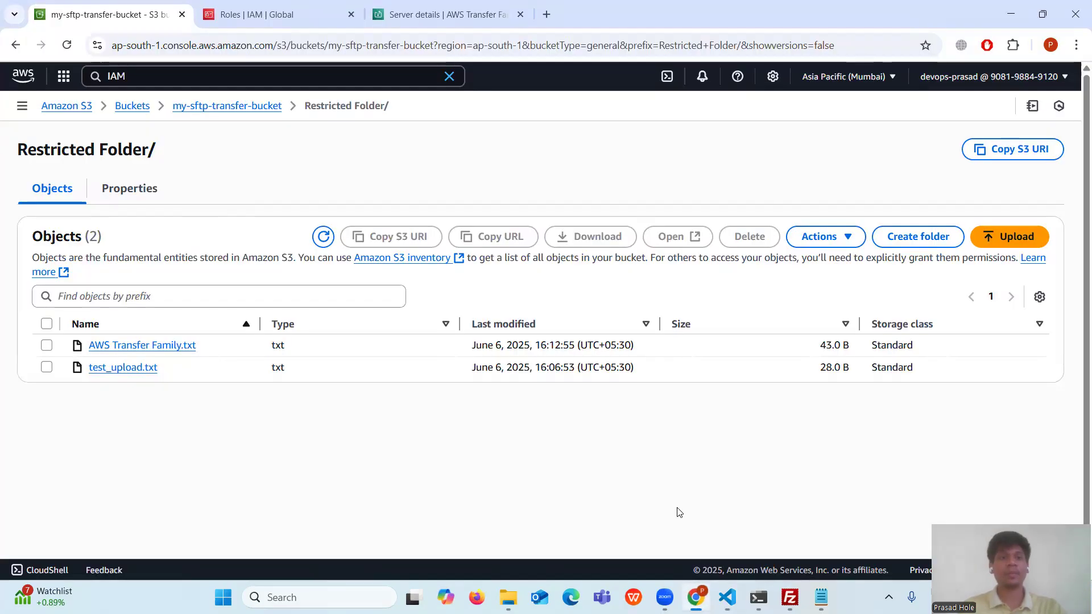
left_click(16, 45)
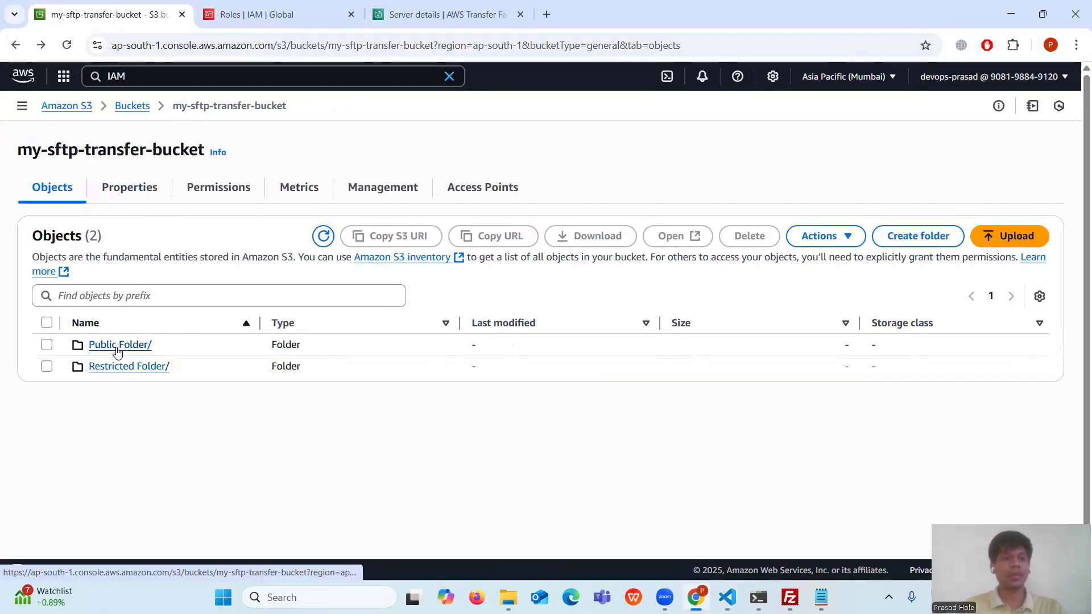
left_click(129, 346)
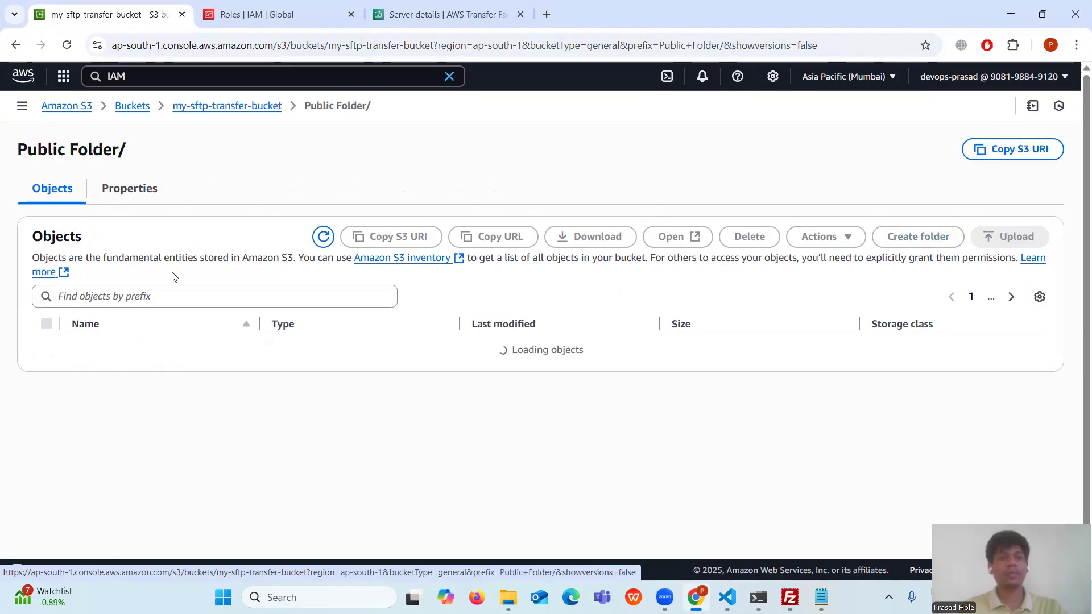
left_click(15, 45)
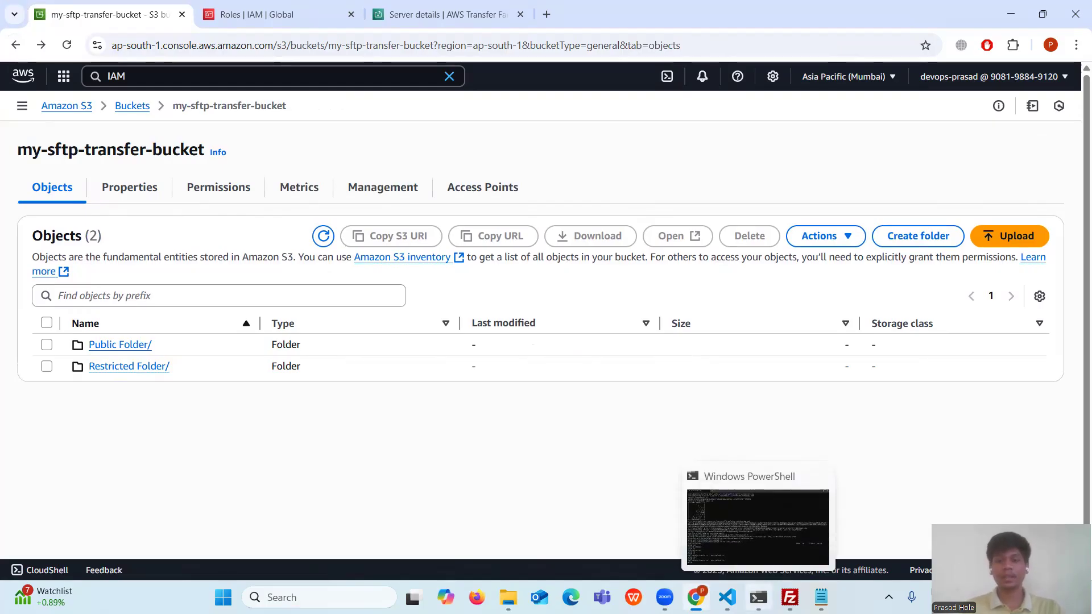
- Select 'CloudWatch' in the guide's Step #8 Monitor Logs heading
left_click(727, 597)
scroll(328, 459, "down", 2)
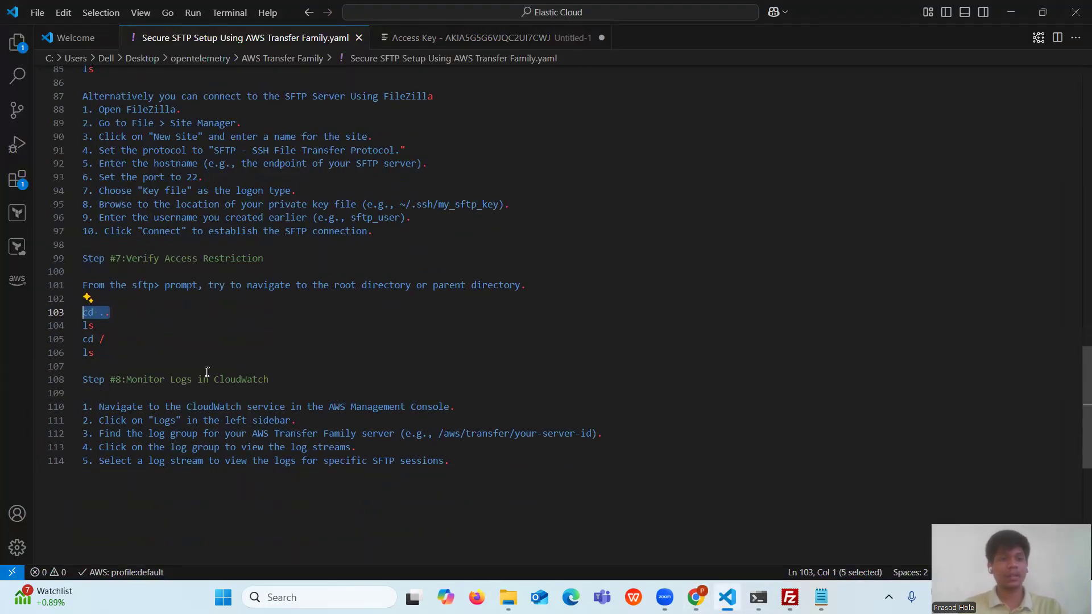
left_click_drag(285, 380, 77, 380)
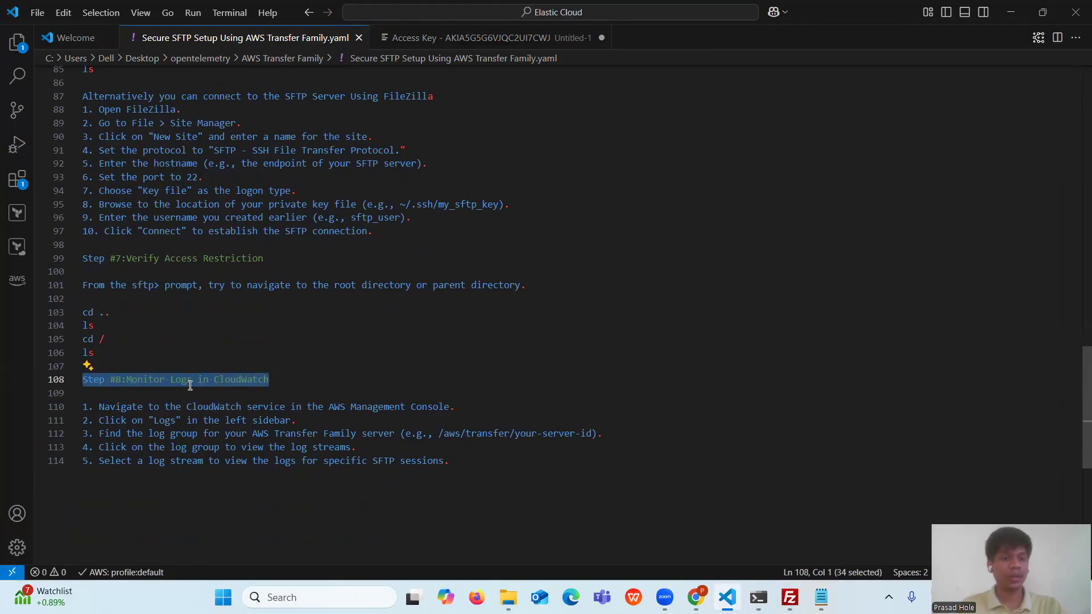
double_click(241, 380)
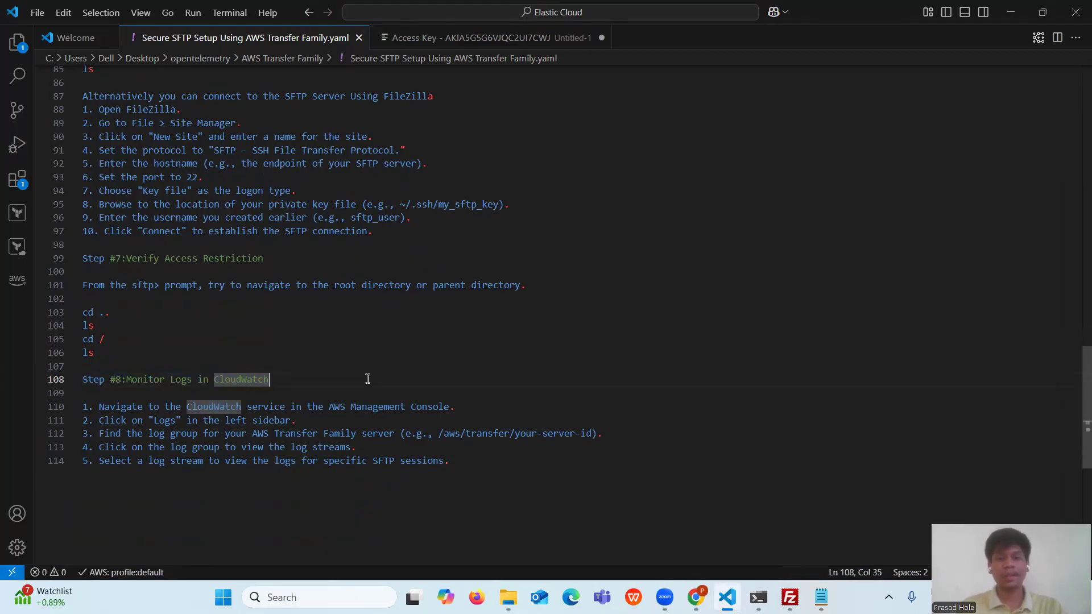
left_click(695, 597)
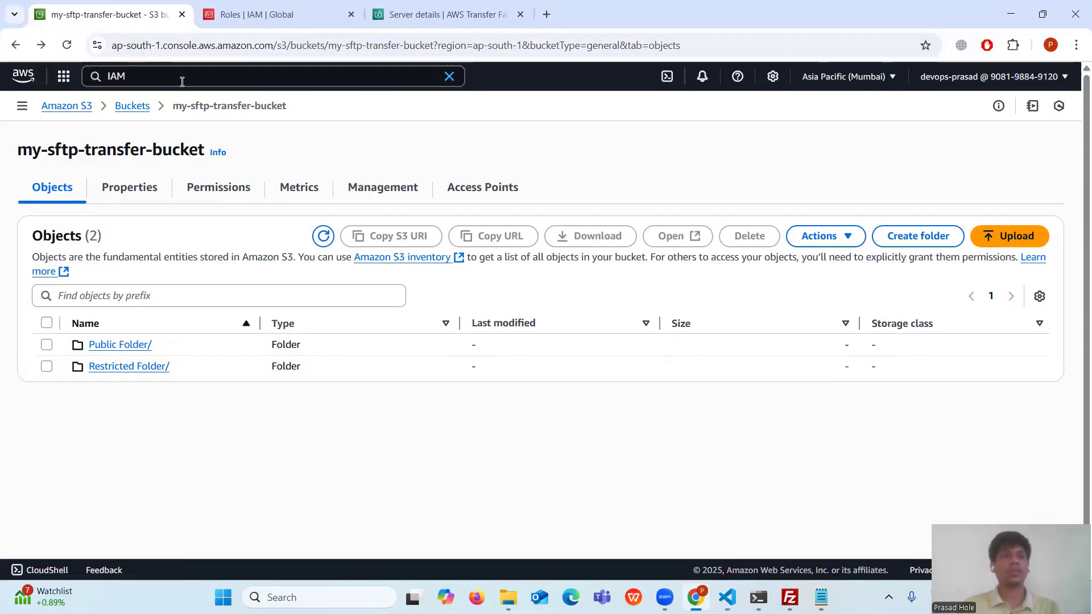
- Search for and open CloudWatch, then go back to the S3 bucket page
left_click(265, 77)
type("Cloud")
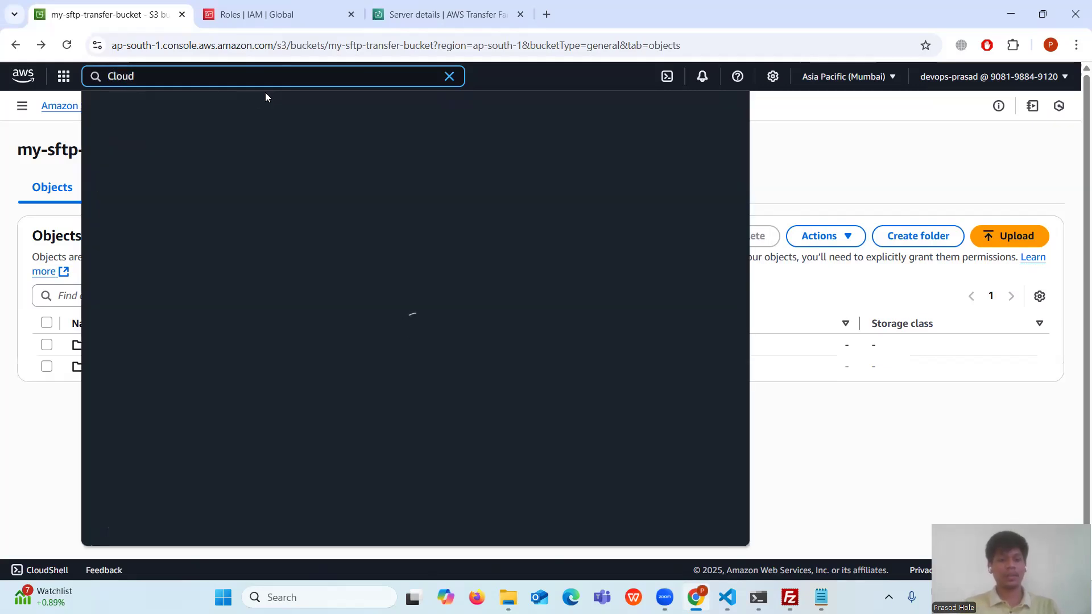
type("Watch")
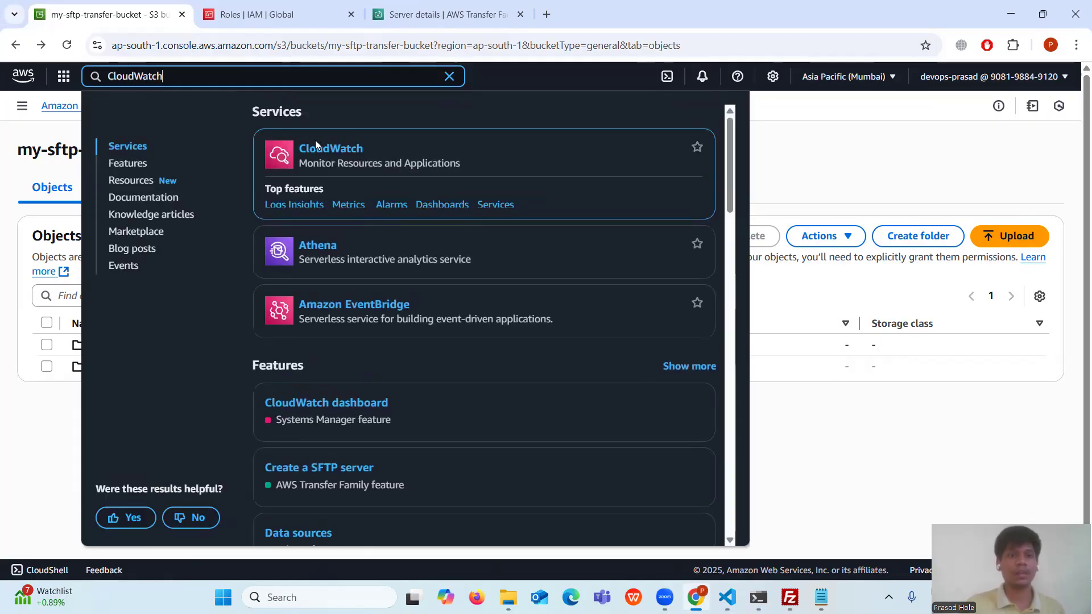
left_click(343, 152)
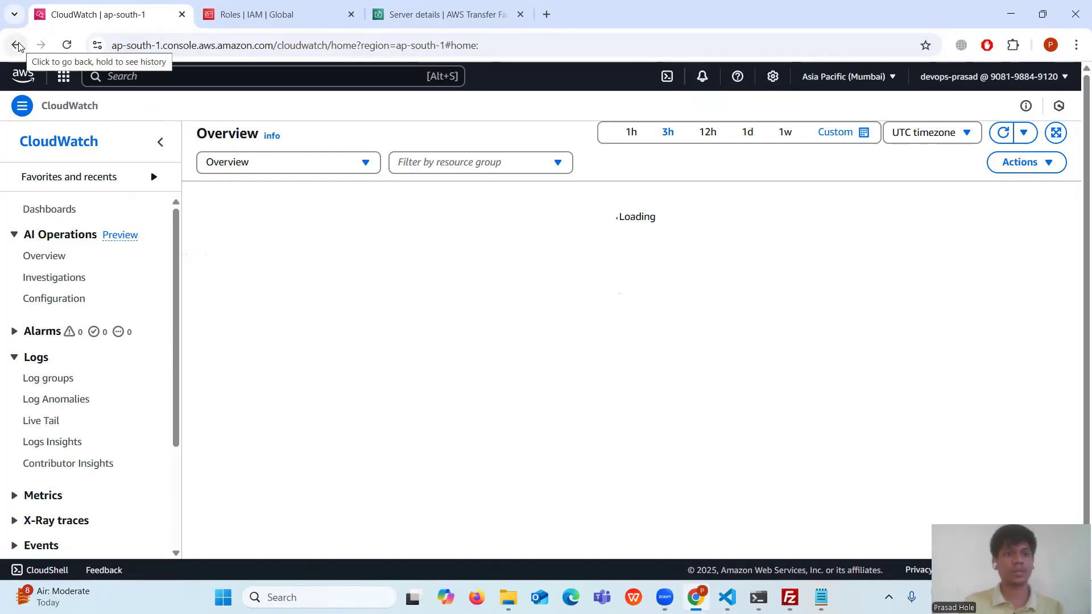
left_click(16, 45)
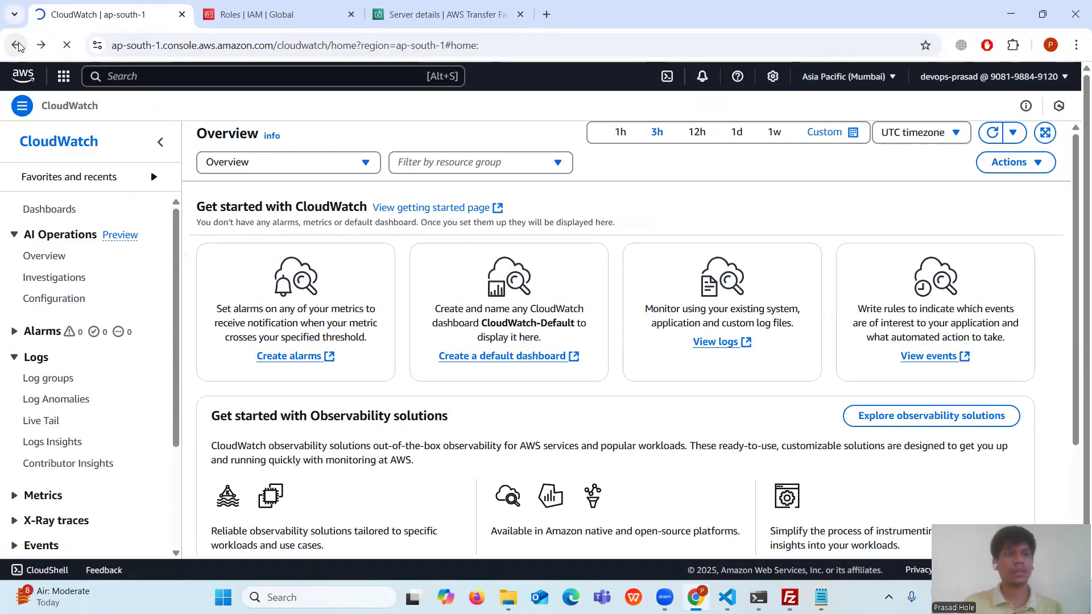
left_click(17, 46)
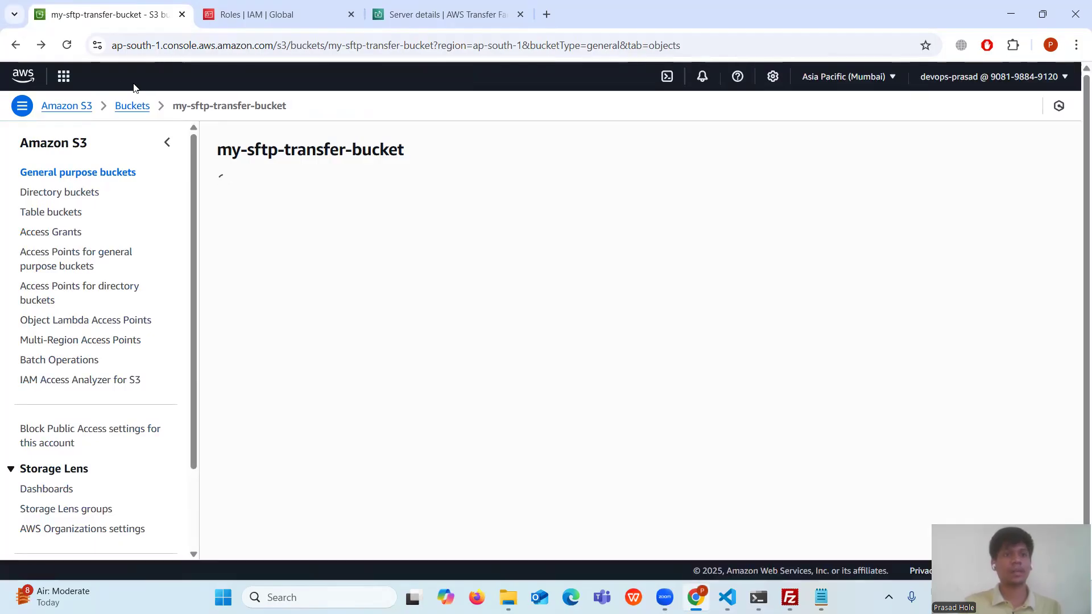
- Open CloudWatch from the console search in a new tab and view its ap-south-1 Overview
left_click(154, 78)
type("Clou")
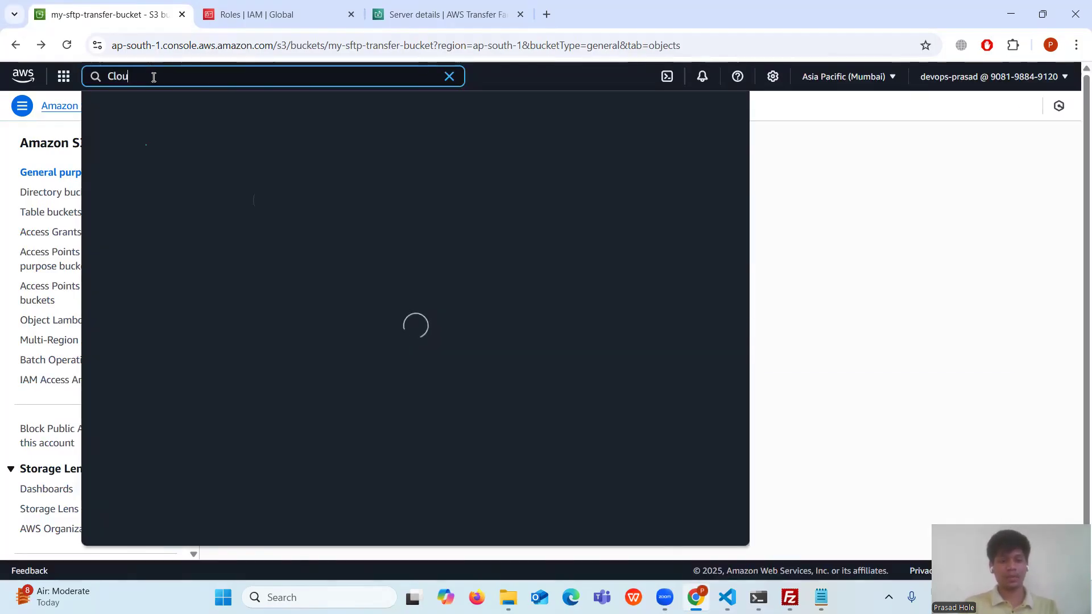
type("dWatch")
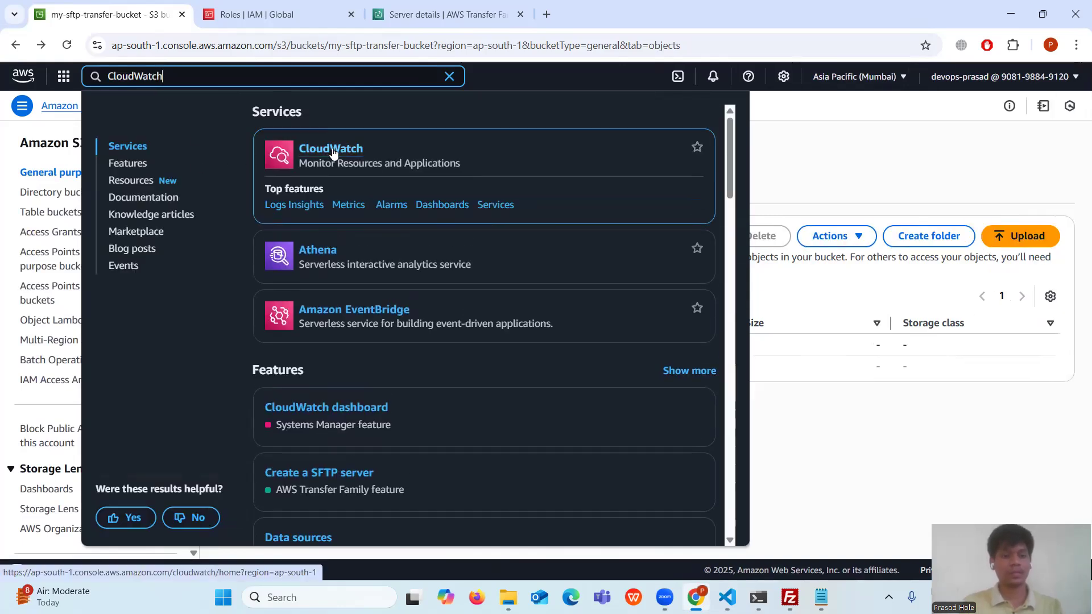
middle_click(331, 153)
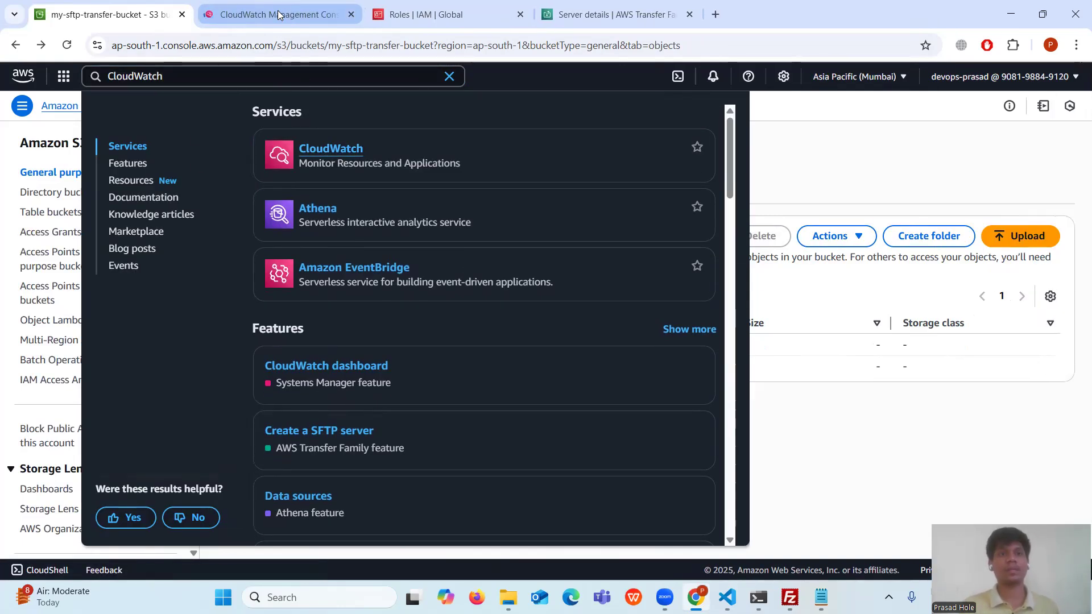
left_click(279, 15)
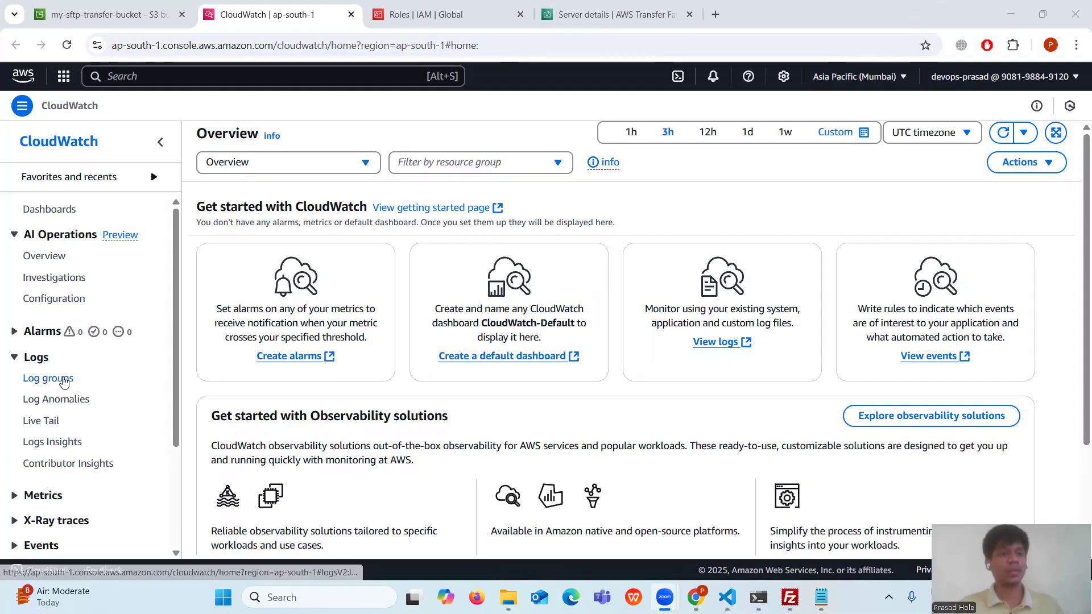
- Open the /aws/transfer/s-187abe51744f4240a log group and its devopshint log stream
left_click(64, 380)
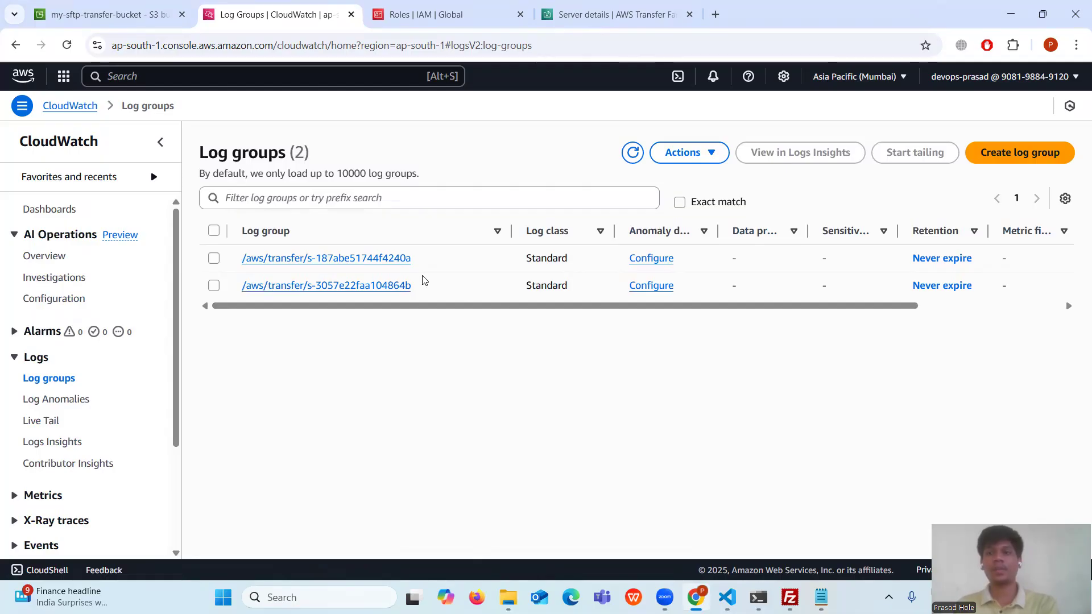
left_click(214, 258)
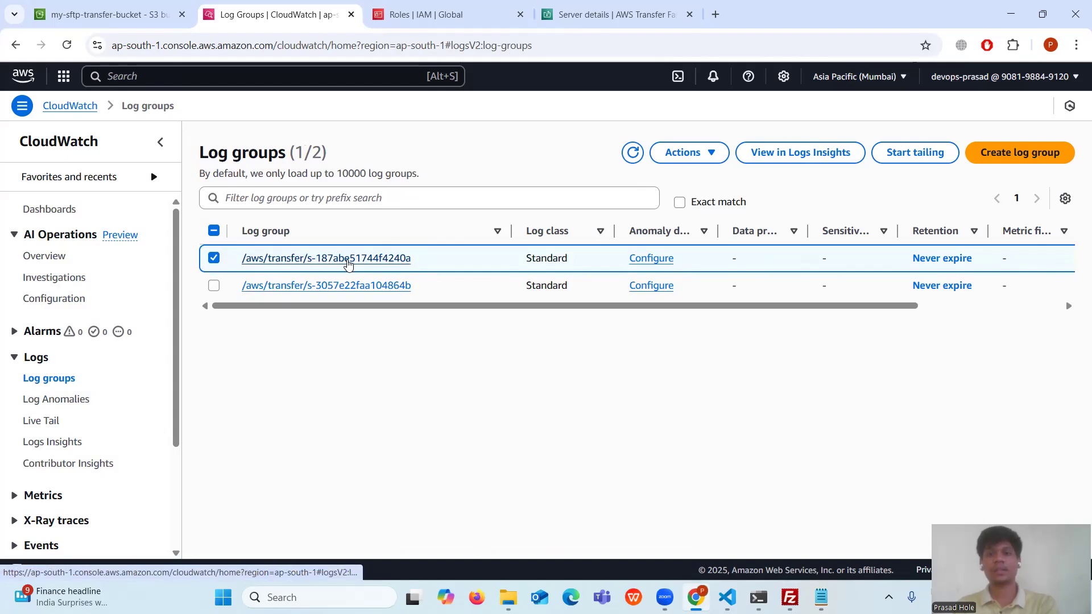
left_click(349, 264)
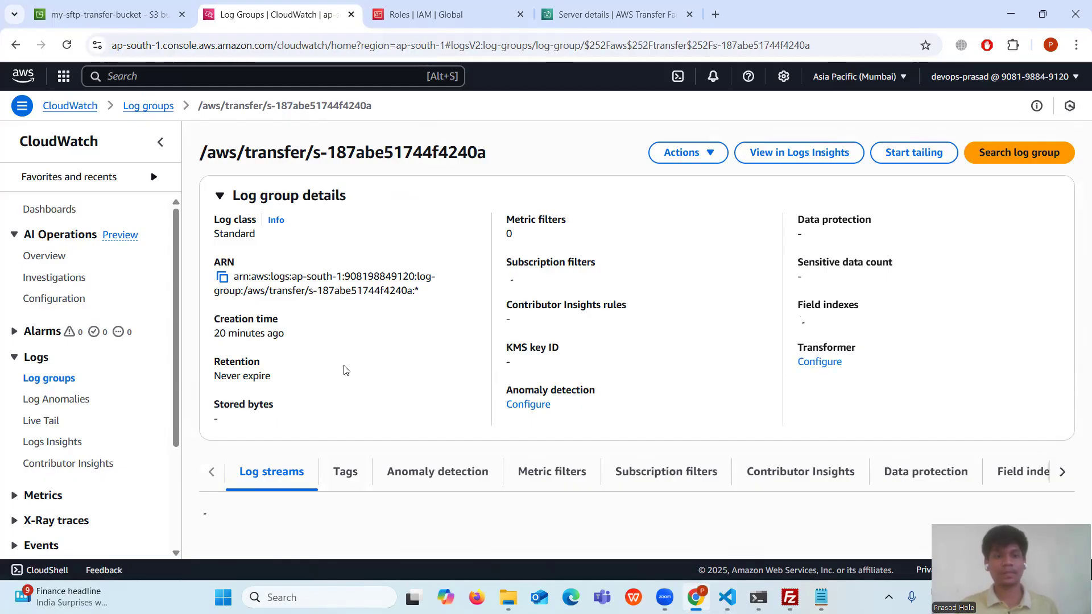
scroll(343, 370, "down", 1)
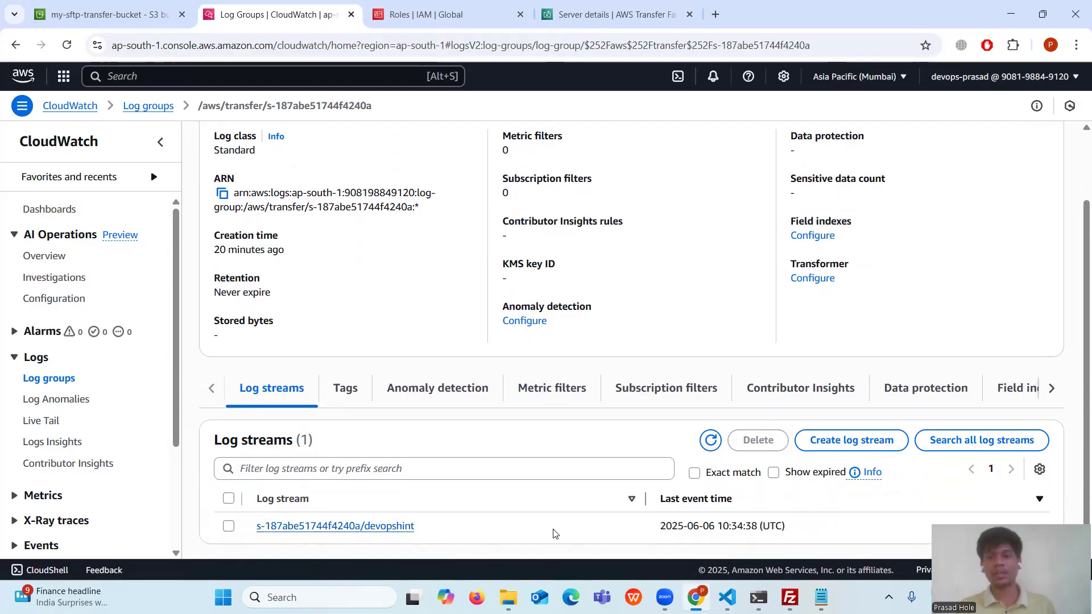
left_click(300, 527)
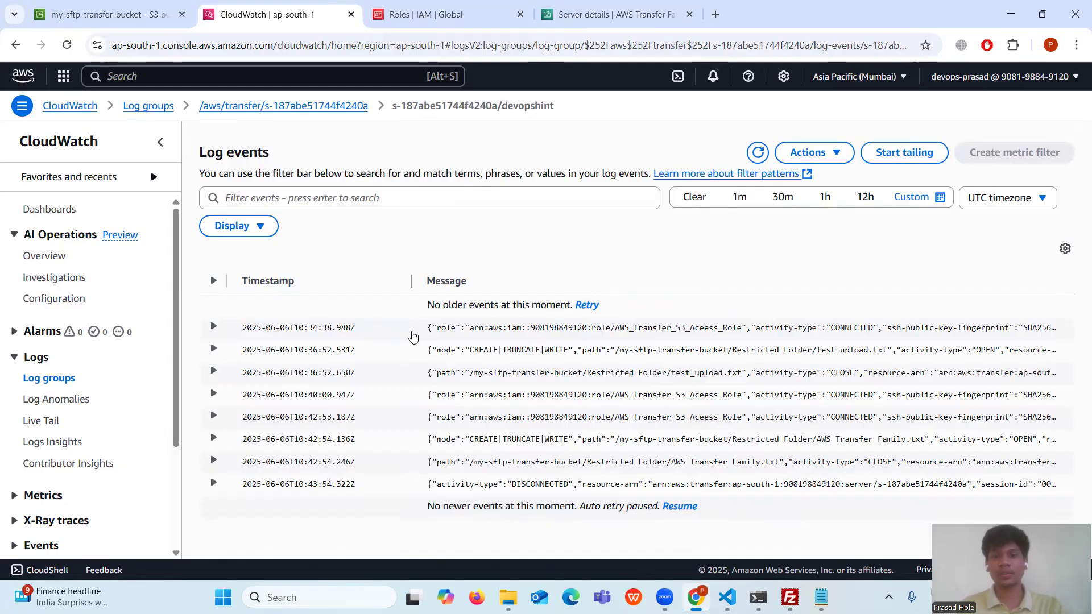
- Highlight the CONNECTED event and the Restricted Folder test_upload.txt OPEN and CLOSE messages
left_click_drag(428, 330, 580, 356)
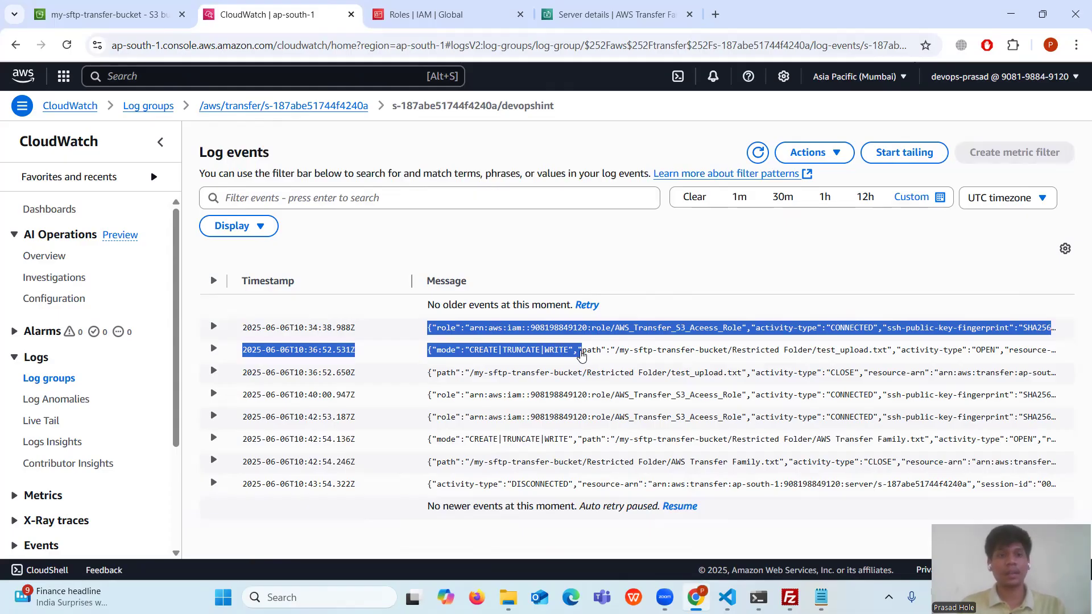
left_click_drag(581, 354, 1065, 358)
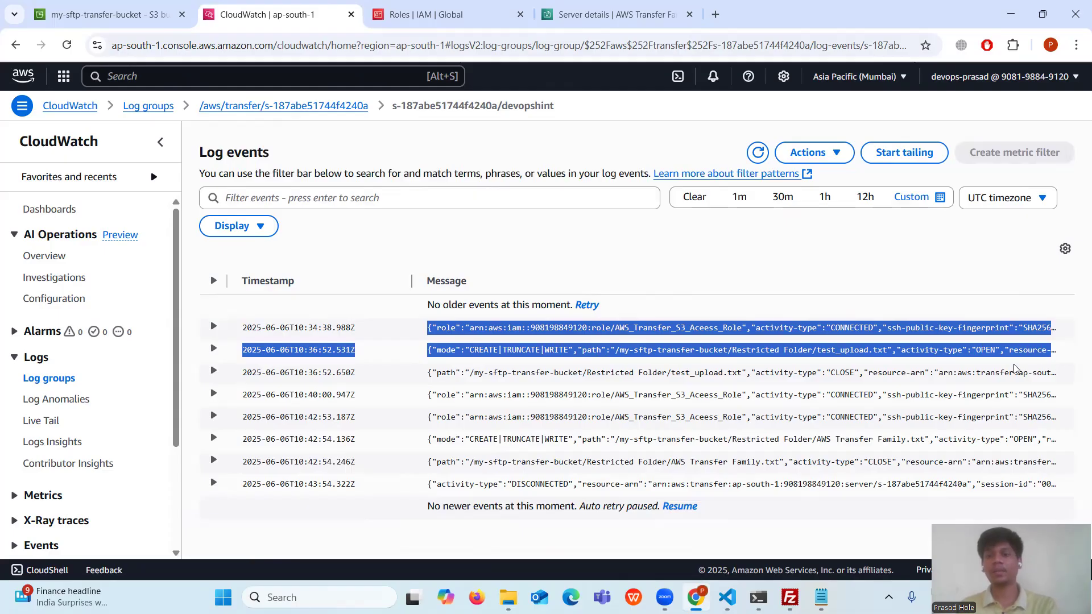
left_click(854, 387)
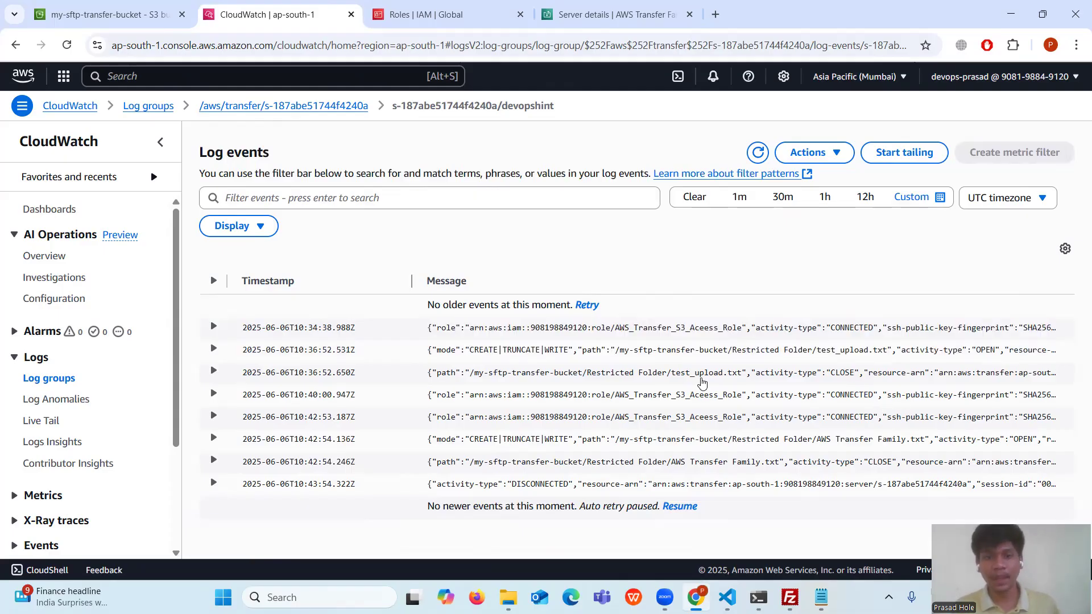
left_click_drag(436, 328, 705, 342)
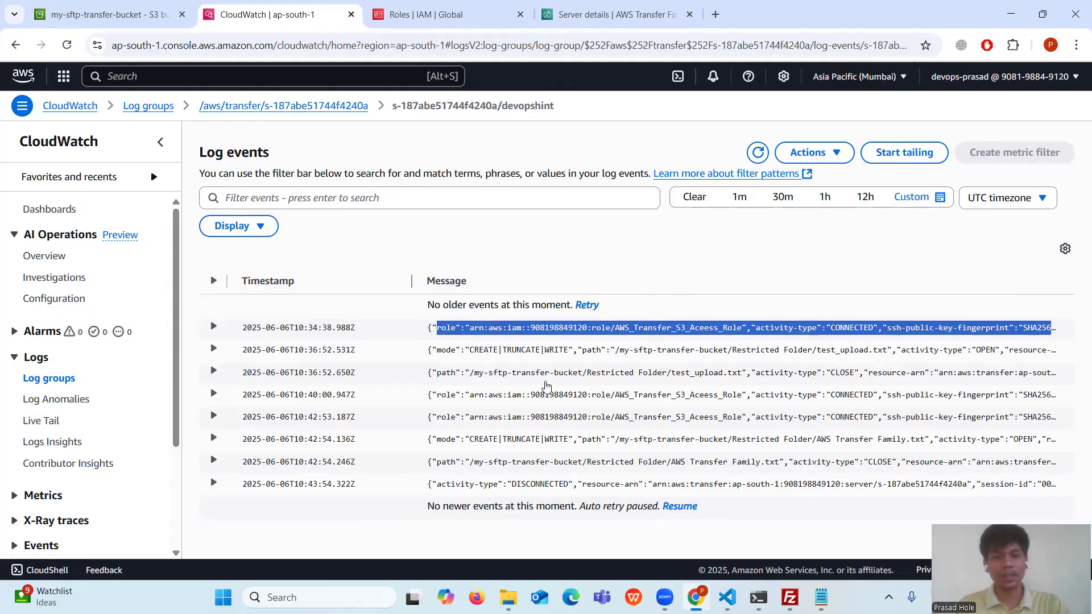
left_click_drag(457, 355, 889, 359)
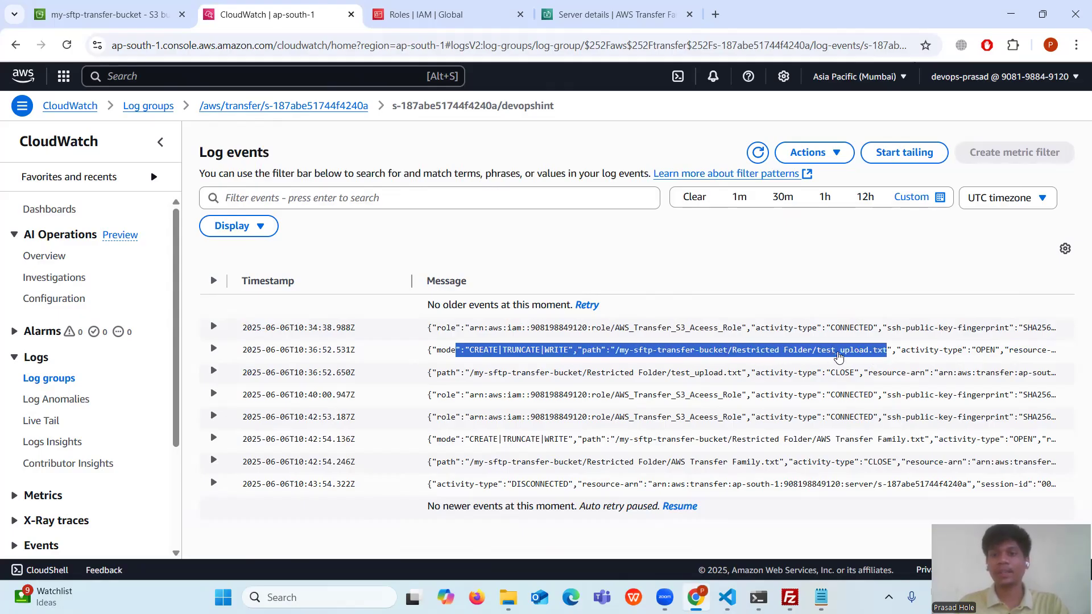
left_click_drag(612, 354, 815, 357)
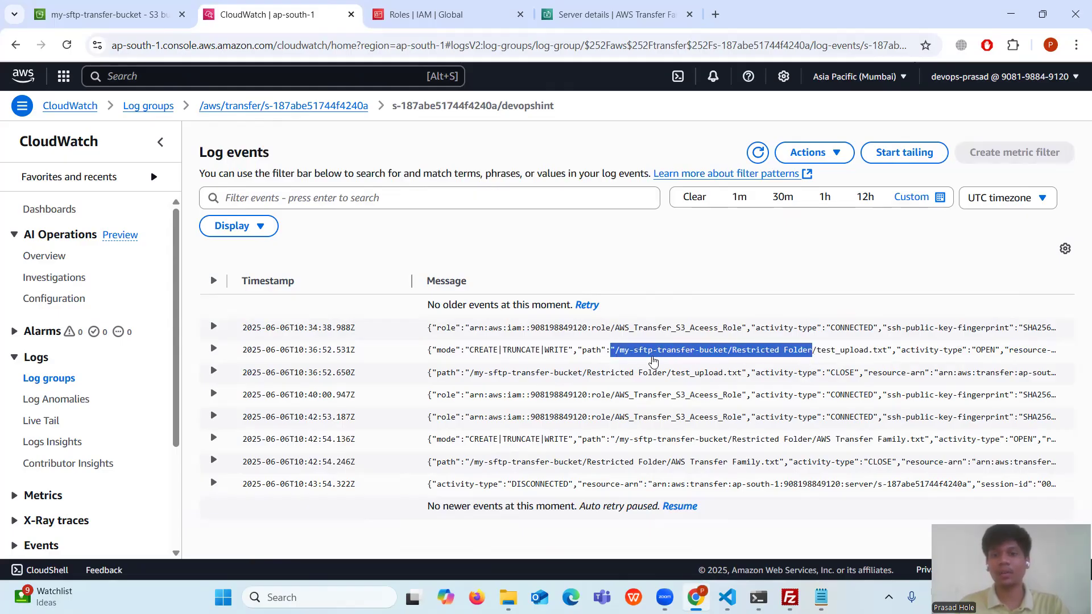
left_click_drag(578, 355, 1004, 357)
left_click_drag(433, 376, 857, 379)
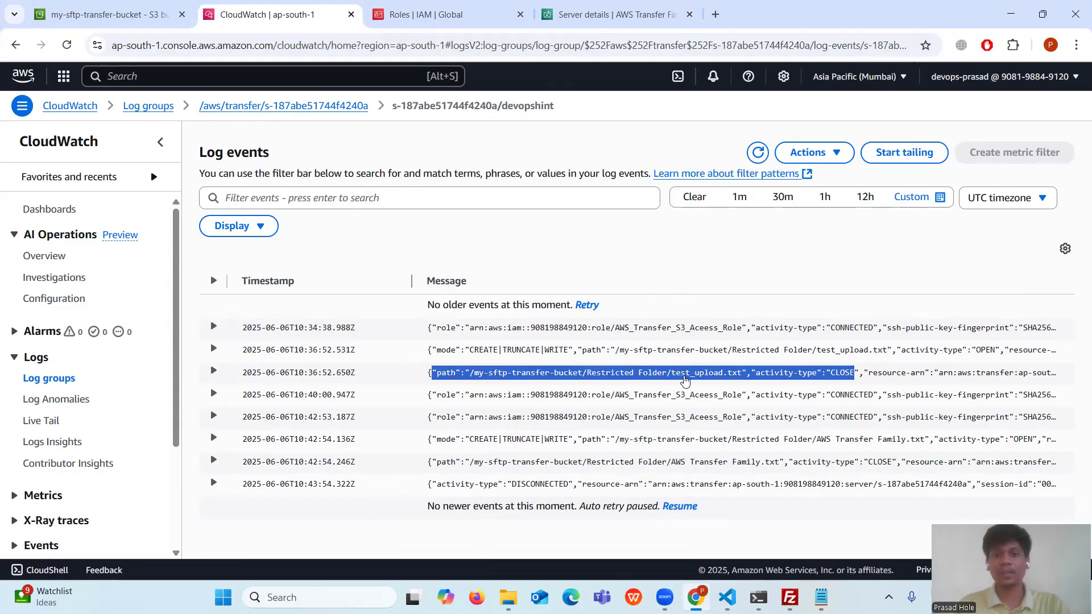
left_click(881, 378)
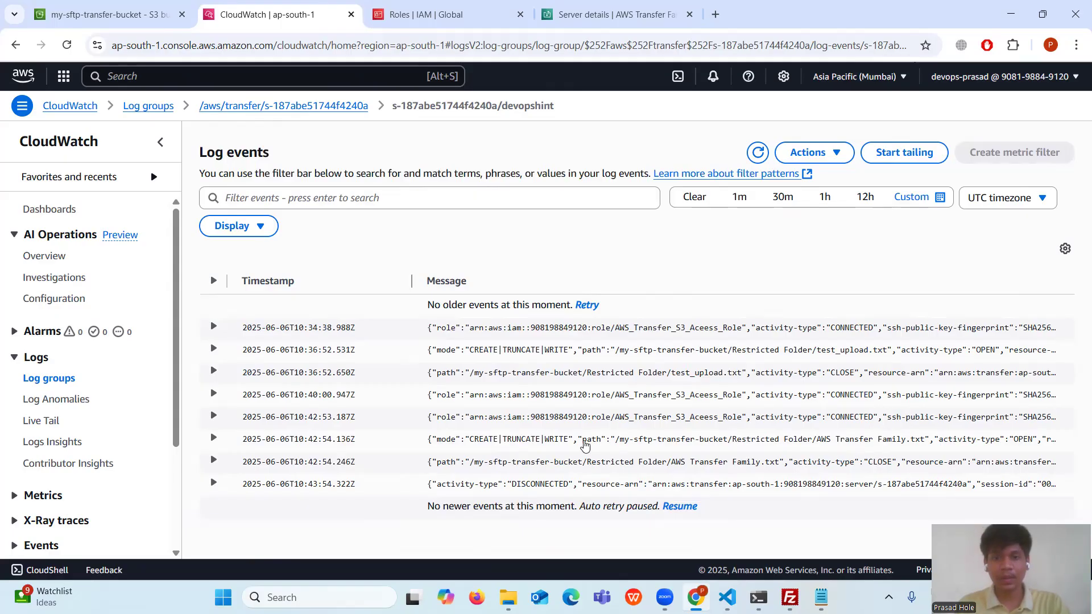
- Highlight the AWS Transfer Family.txt upload and DISCONNECTED events, then switch to the VS Code notes
mouse_move(581, 447)
left_mouse_down()
mouse_move(925, 444)
mouse_move(585, 444)
left_mouse_up()
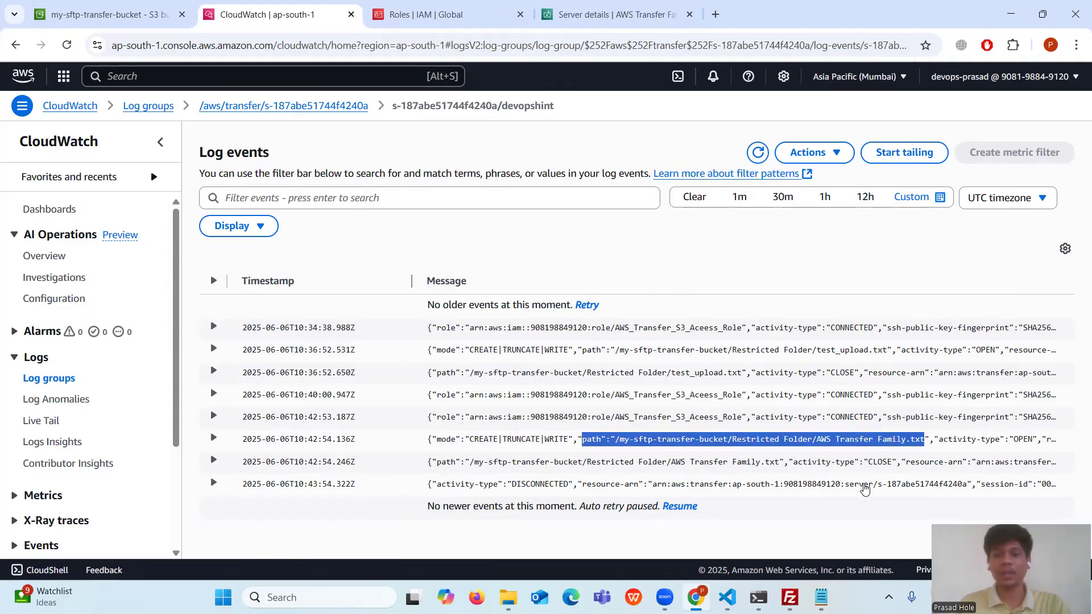
left_click_drag(434, 486, 1066, 486)
left_click(594, 440)
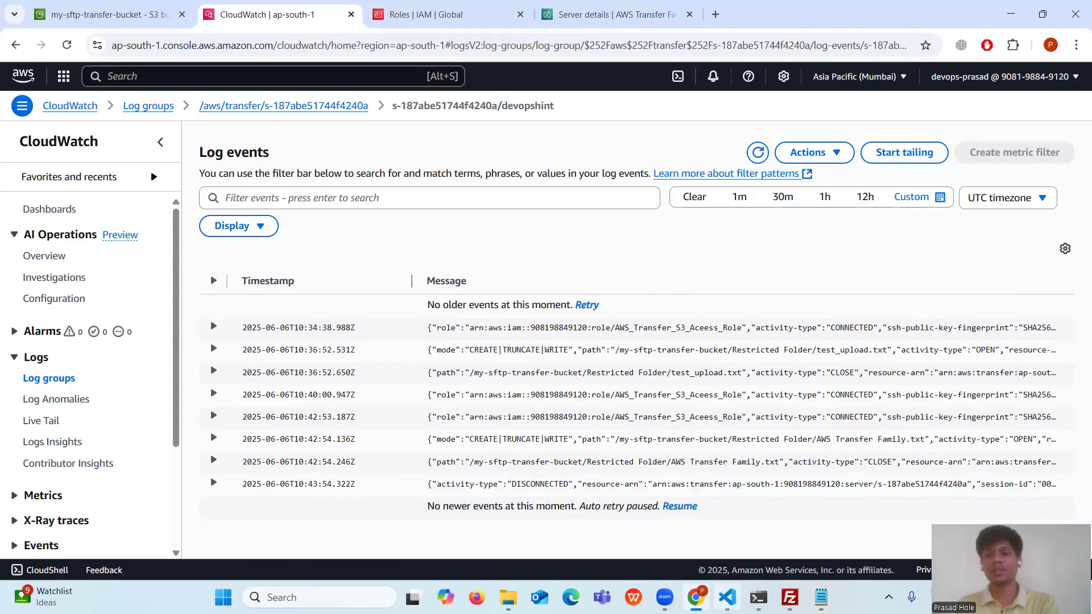
left_click(727, 597)
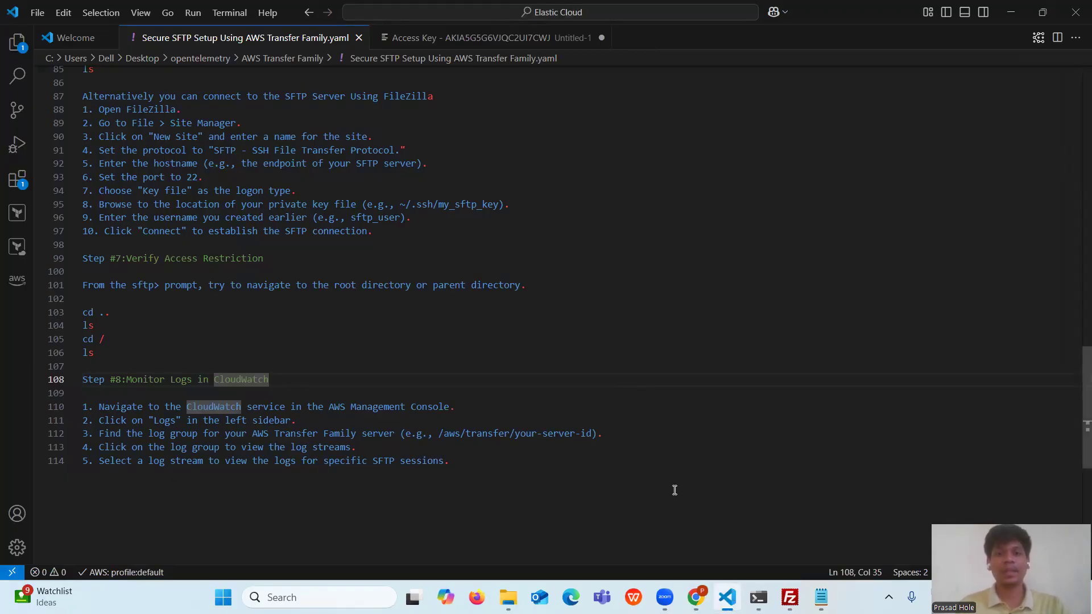
scroll(665, 490, "up", 20)
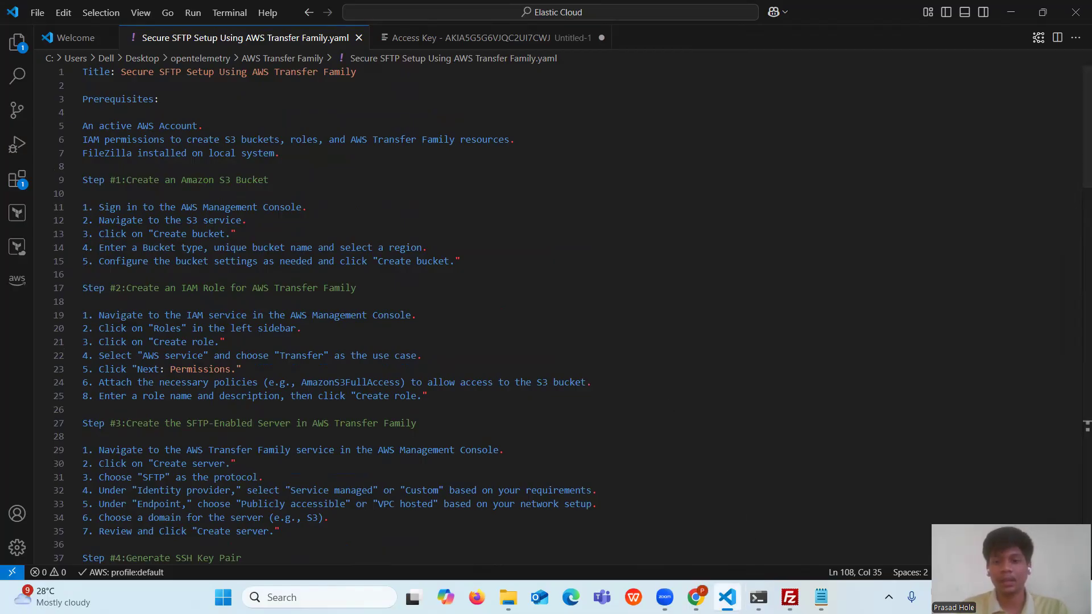
- Bring Chrome forward and return to the CloudWatch log events tab
left_click(707, 544)
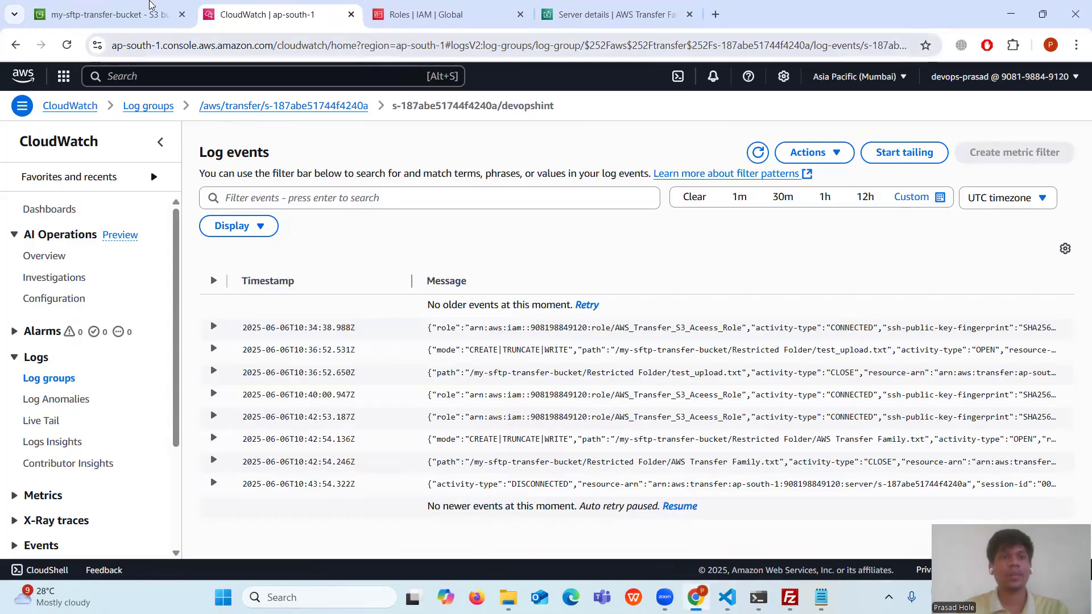
left_click(139, 13)
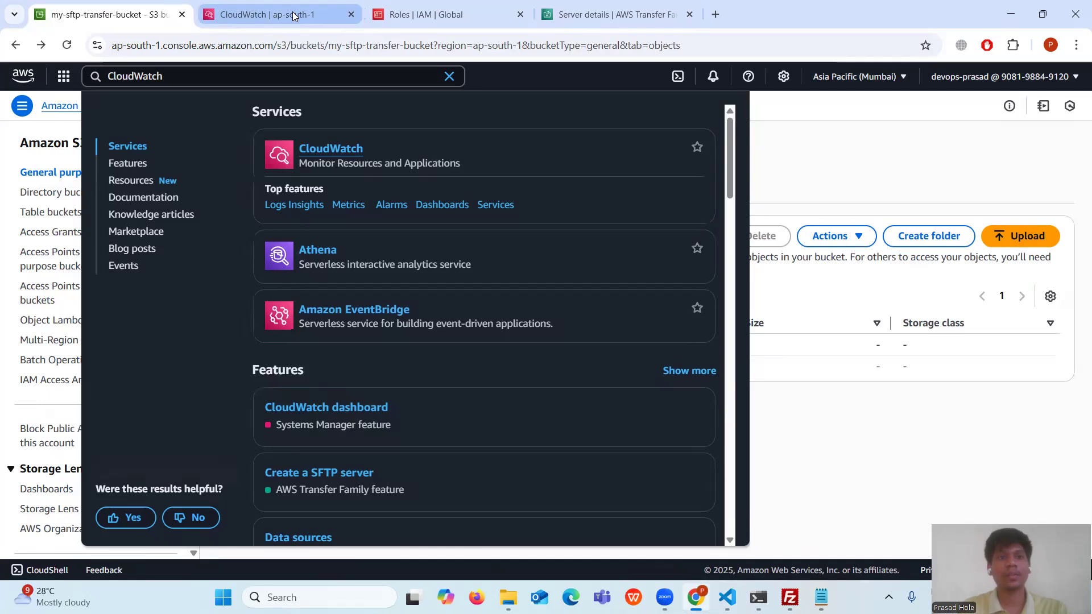
left_click(293, 16)
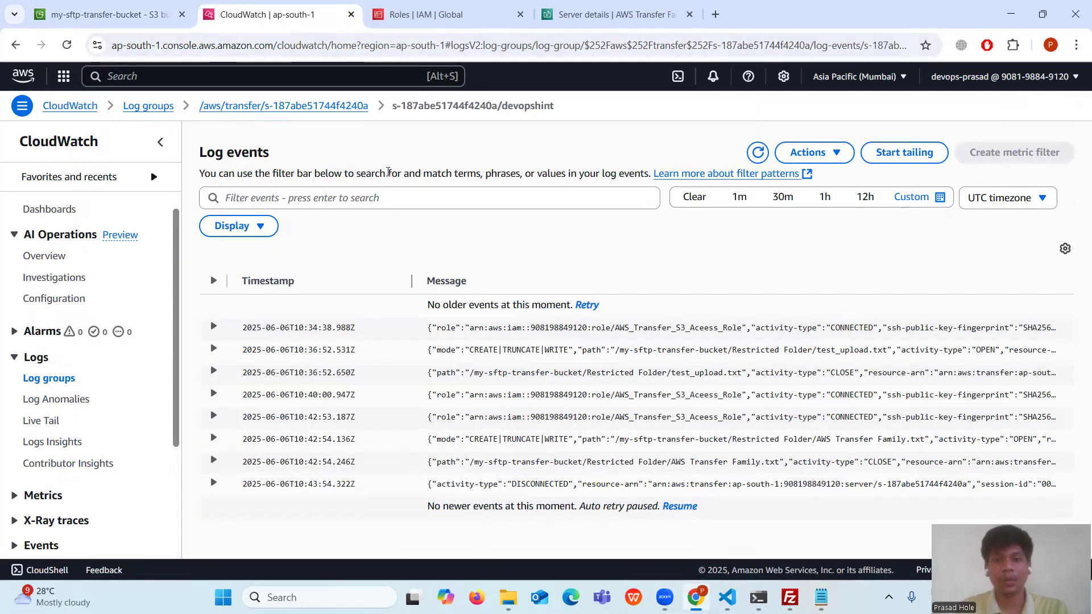